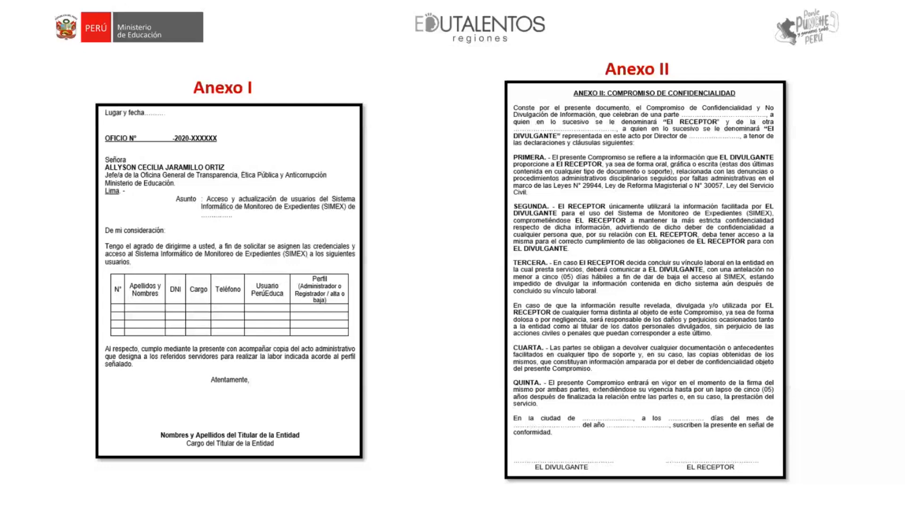
# - Point out the Anexo I and Anexo II templates with the laser pointer, and advance the slideshow to the SIMEX welcome page
pyautogui.hotkey('ctrl', 'l')
pyautogui.hotkey('ctrl', 'l')
pyautogui.hotkey('ctrl', 'l')
pyautogui.hotkey('ctrl', 'l')
pyautogui.hotkey('ctrl', 'l')
pyautogui.hotkey('ctrl', 'l')
pyautogui.hotkey('ctrl', 'l')
pyautogui.click(446, 322)
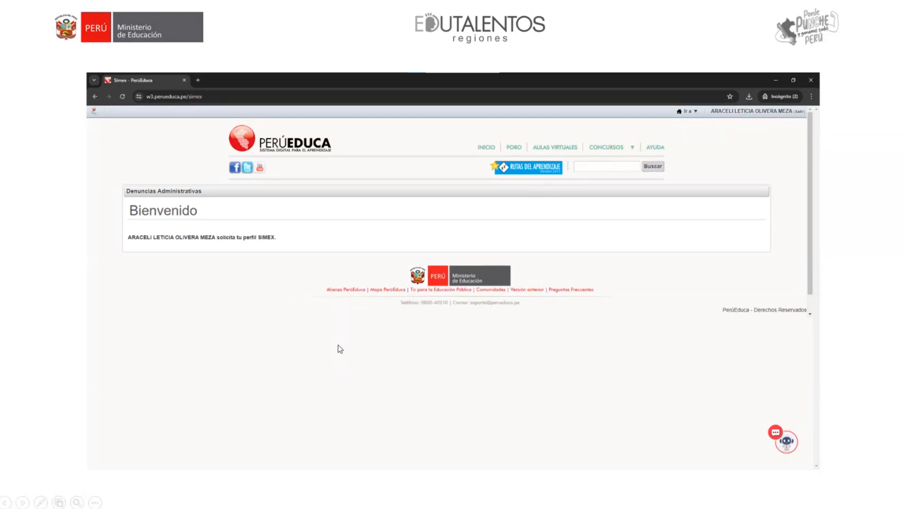
# - Switch to the Chrome incognito window with SIMEX and load w3.perueduca.pe in a new tab
pyautogui.hotkey('alt', 'Tab')
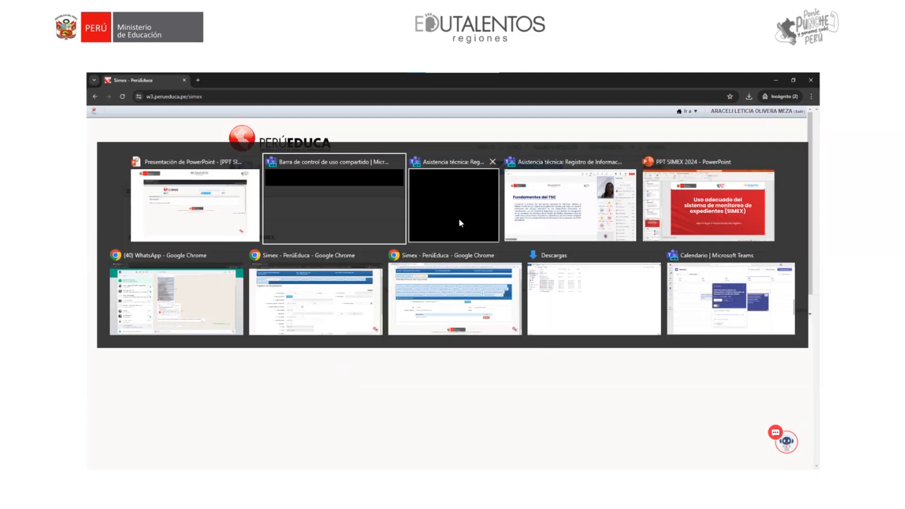
pyautogui.click(346, 293)
pyautogui.hotkey('ctrl', 't')
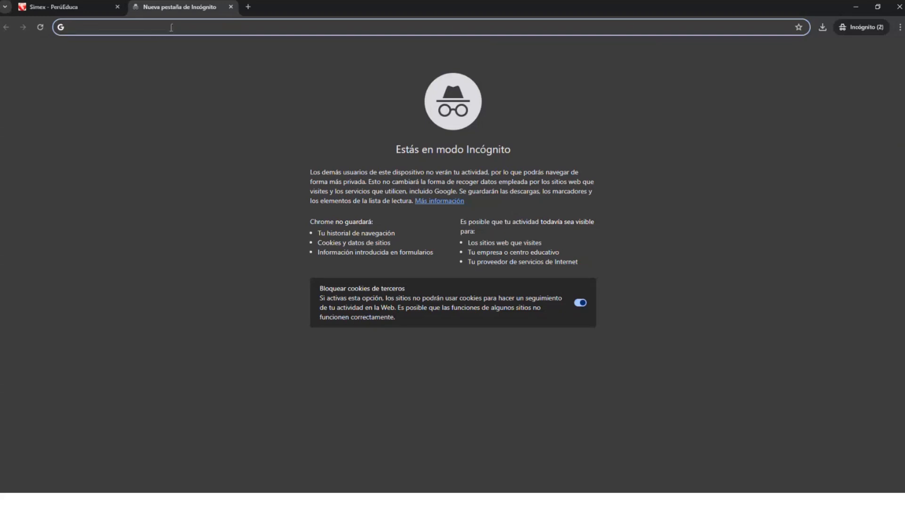
pyautogui.write('w')
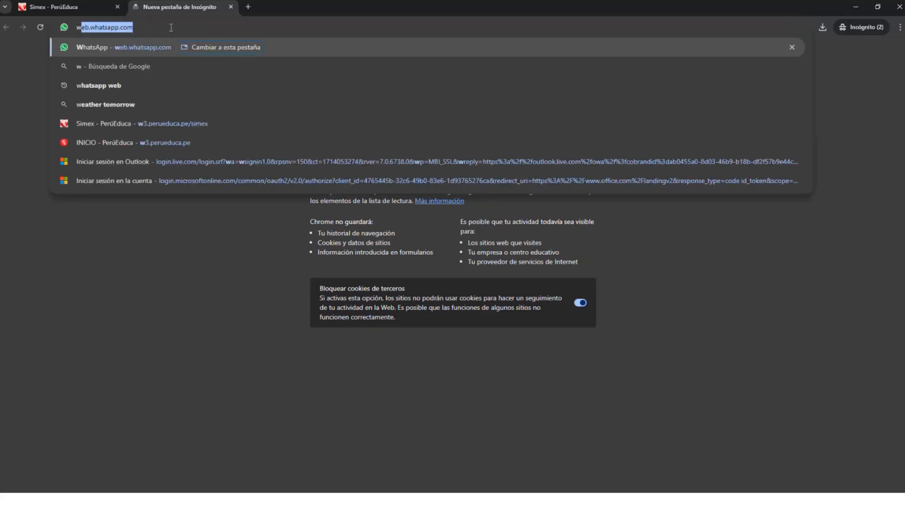
pyautogui.write('3')
pyautogui.press('Right')
pyautogui.press('BackSpace')
pyautogui.press('BackSpace')
pyautogui.press('BackSpace')
pyautogui.press('BackSpace')
pyautogui.press('BackSpace')
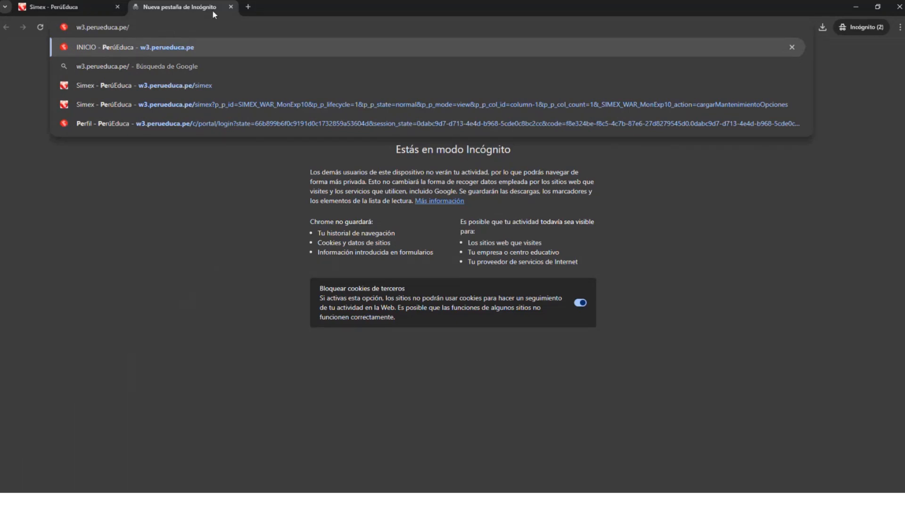
pyautogui.click(155, 47)
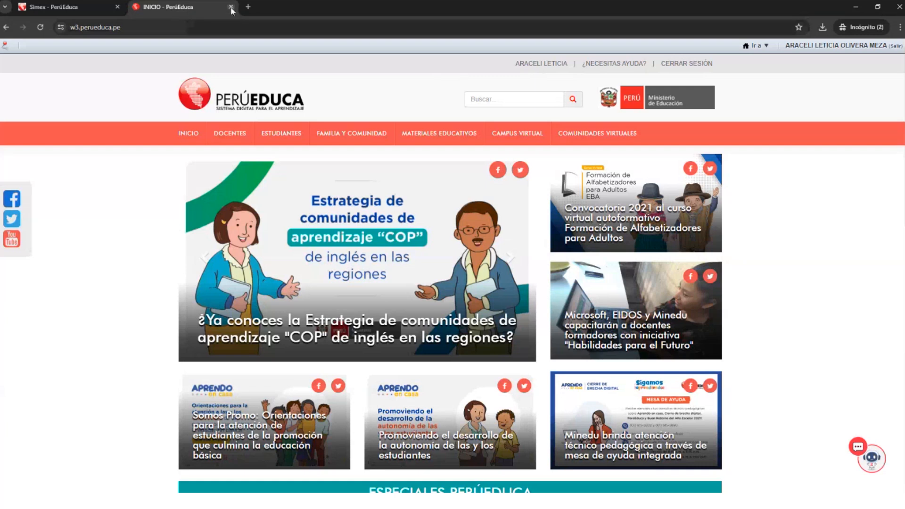
# - Extend the address to w3.perueduca.pe/simex and load it, and return to the PowerPoint slideshow
pyautogui.doubleClick(138, 27)
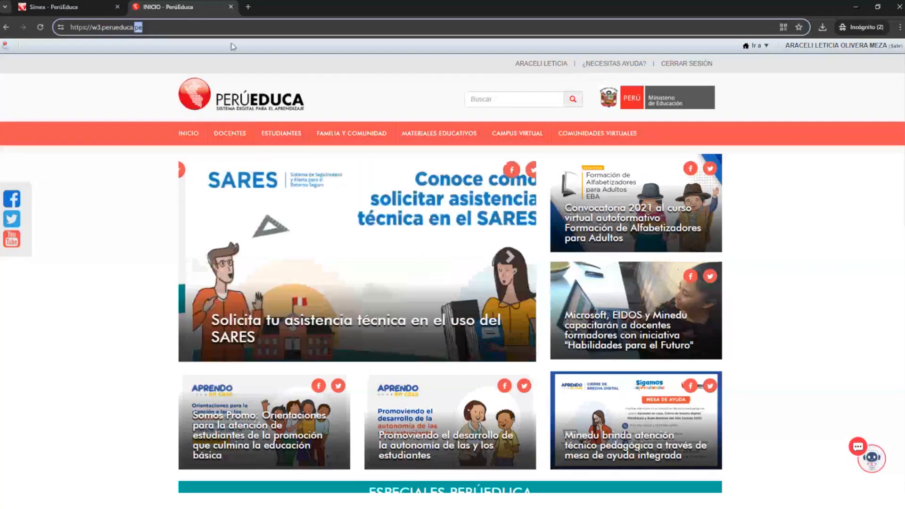
pyautogui.click(196, 32)
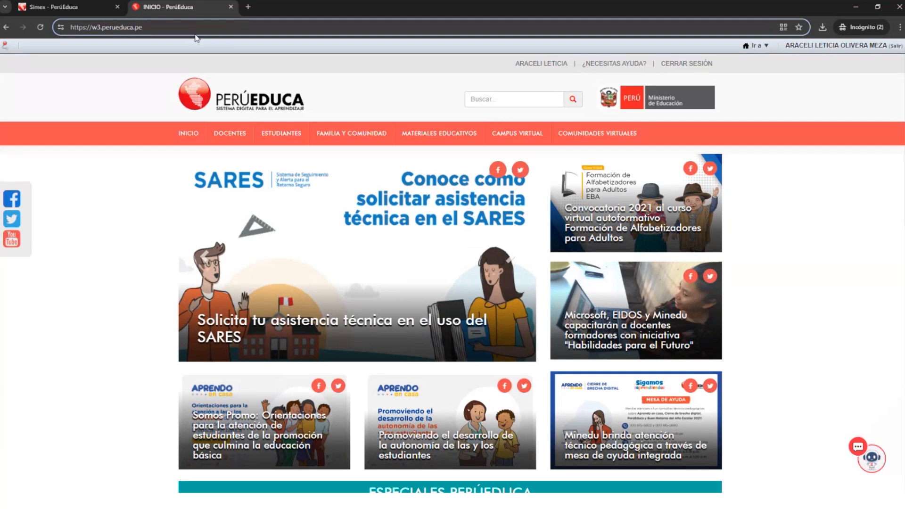
pyautogui.write('/')
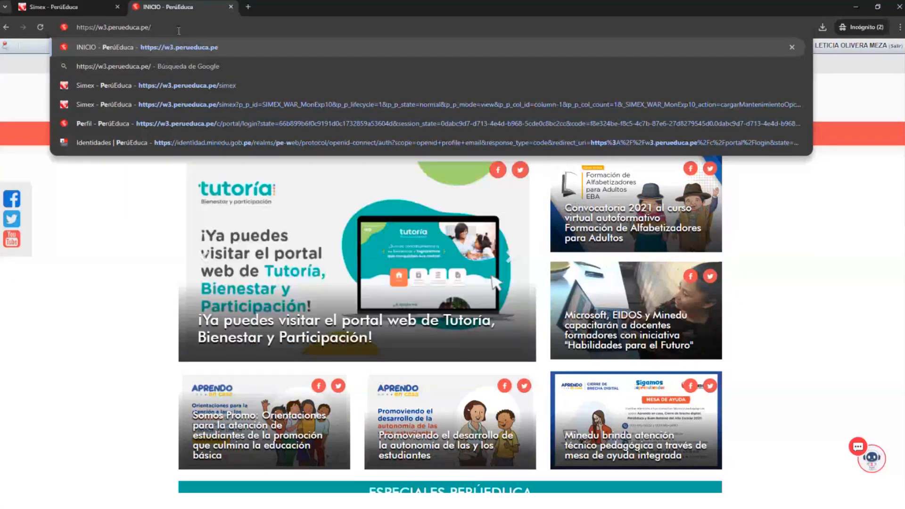
pyautogui.write('simex')
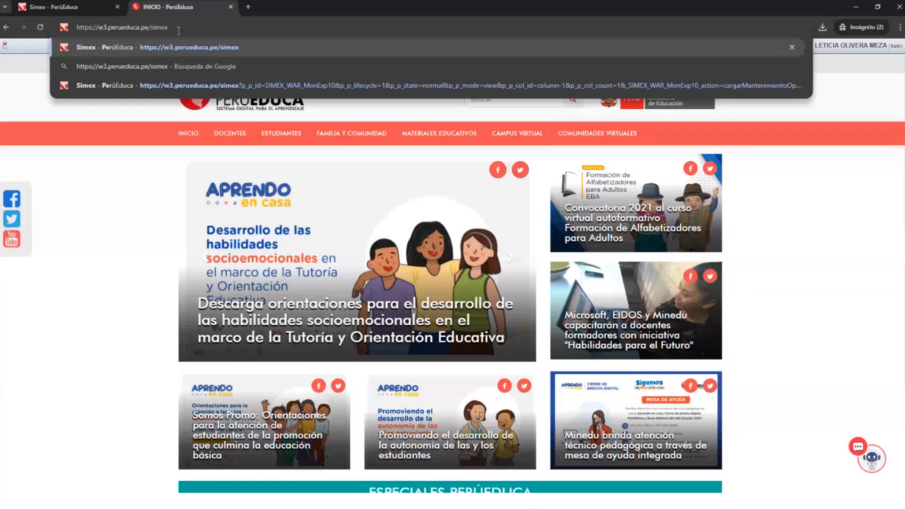
pyautogui.press('Return')
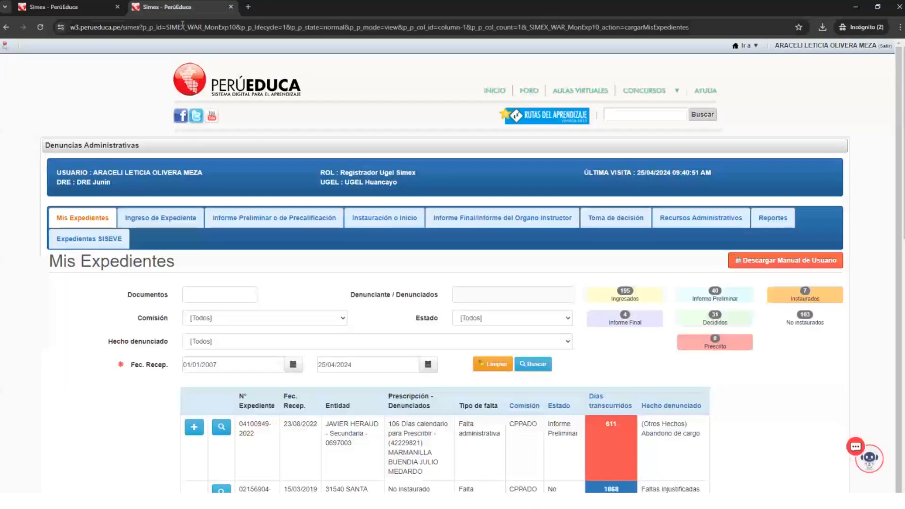
pyautogui.click(75, 7)
pyautogui.hotkey('alt', 'Tab')
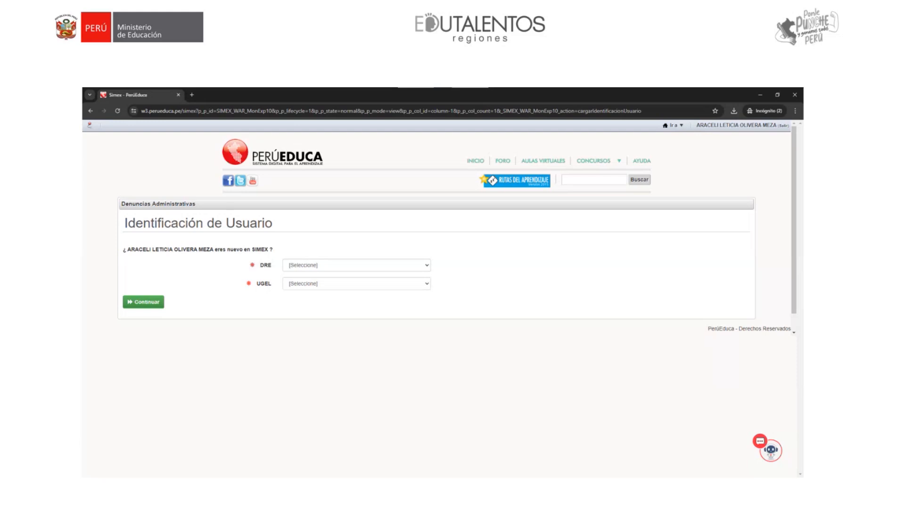
# - Switch back to the Chrome incognito window and close the second SIMEX tab showing Mis Expedientes
pyautogui.hotkey('alt', 'Tab')
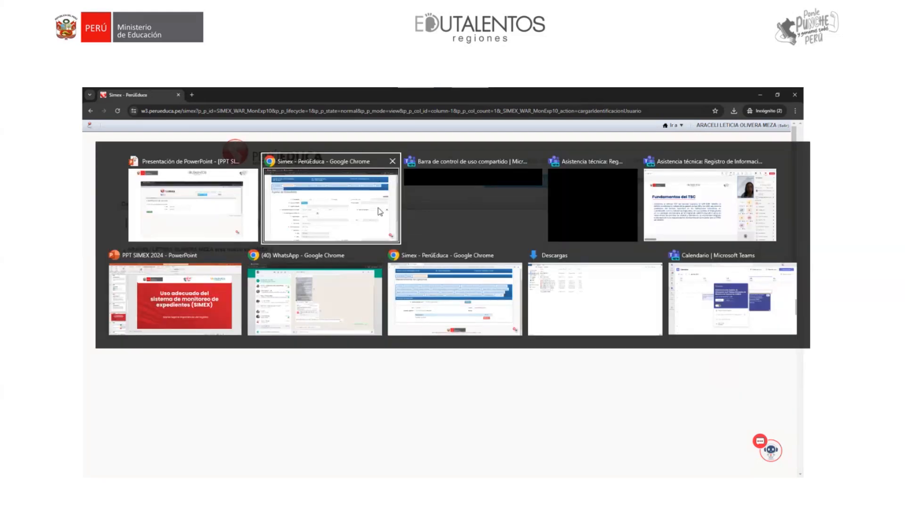
pyautogui.click(359, 197)
pyautogui.click(167, 10)
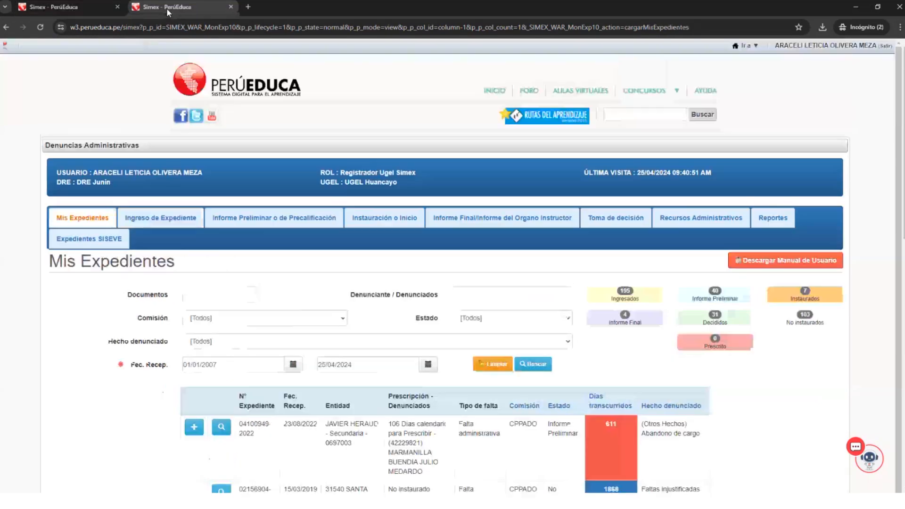
pyautogui.click(231, 7)
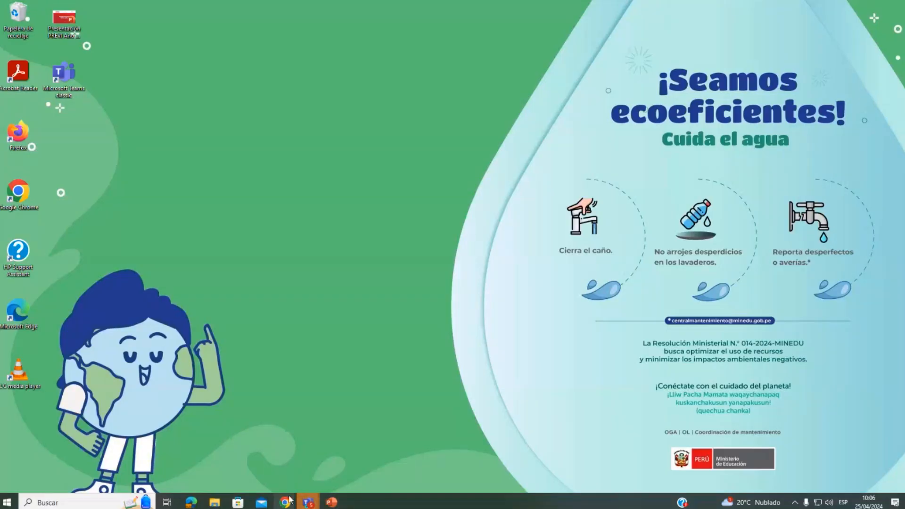
pyautogui.rightClick(283, 499)
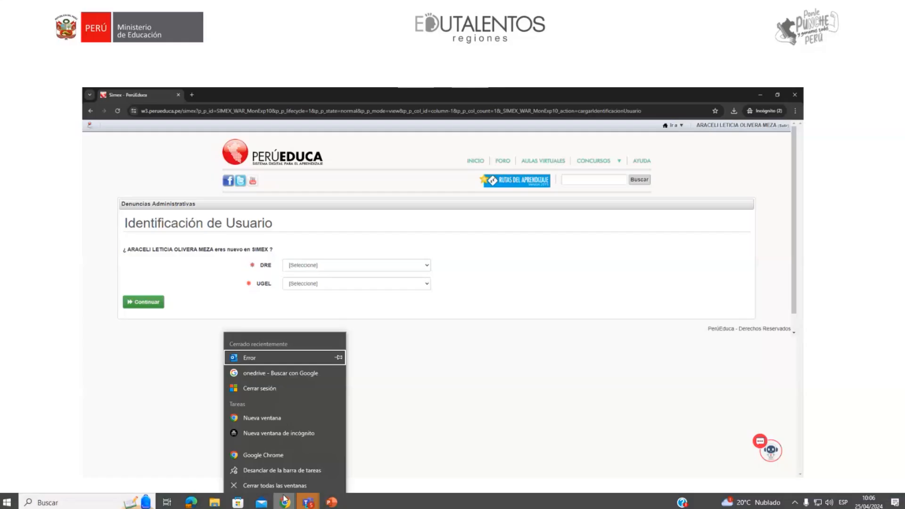
pyautogui.click(284, 499)
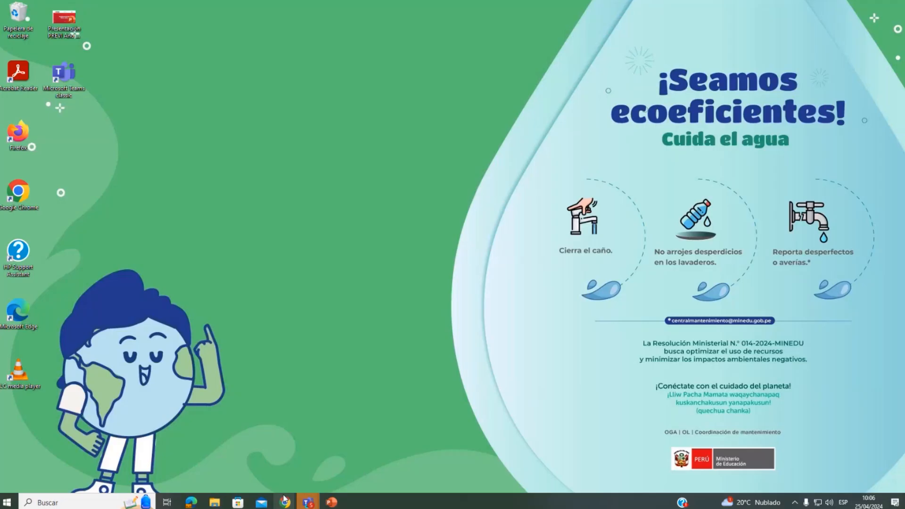
pyautogui.rightClick(284, 498)
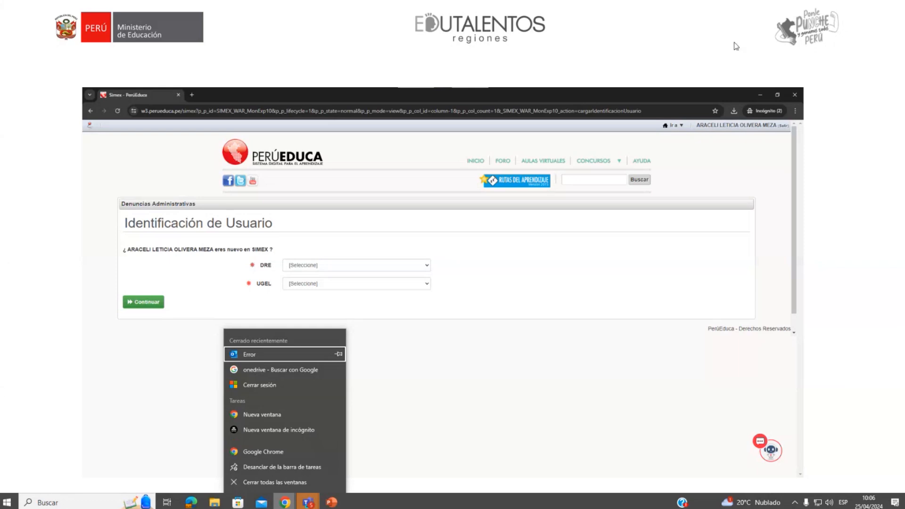
pyautogui.click(419, 279)
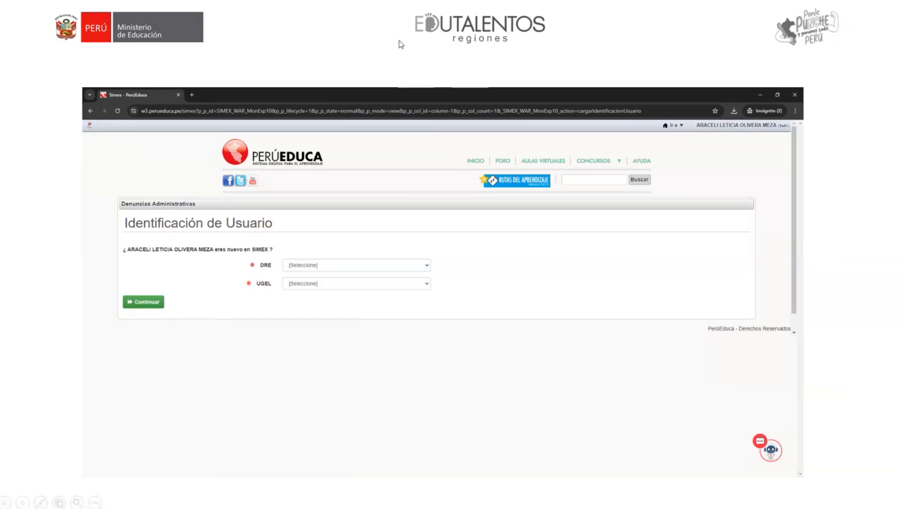
# - End the slideshow and open a new Chrome incognito window, maximized
pyautogui.press('Escape')
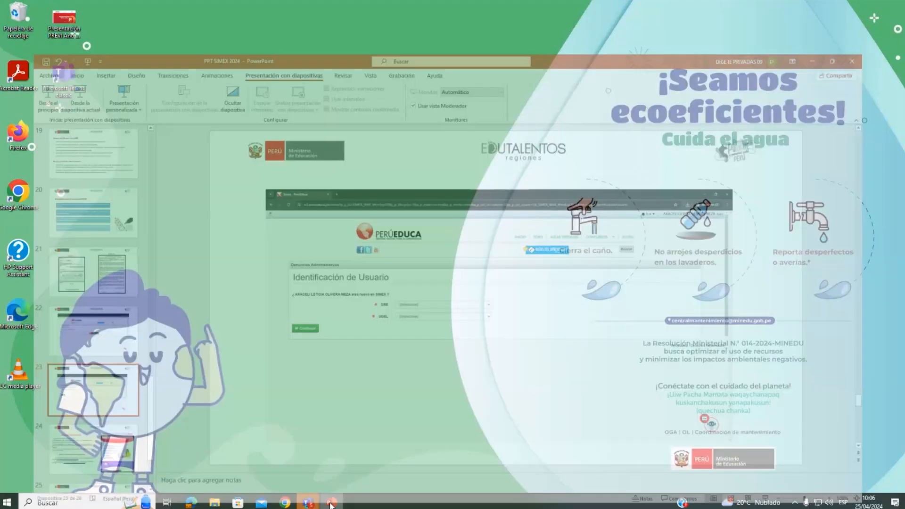
pyautogui.click(284, 503)
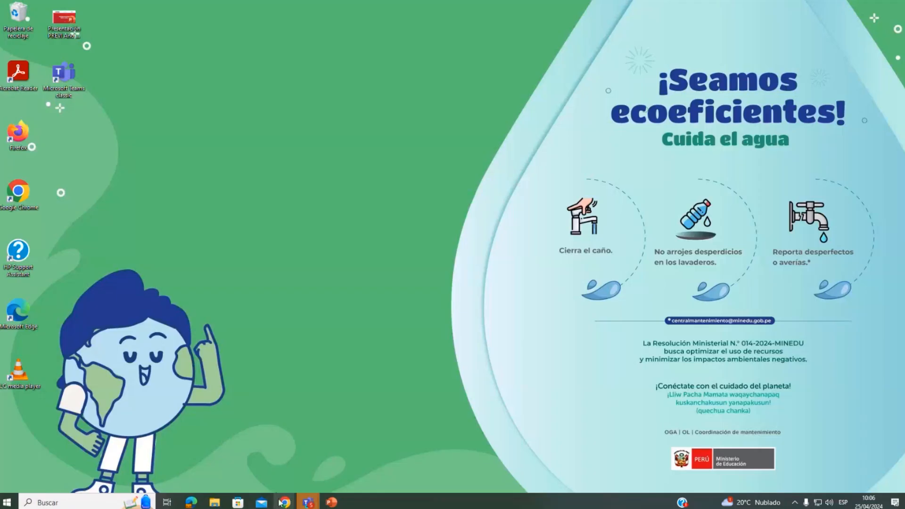
pyautogui.moveTo(281, 503)
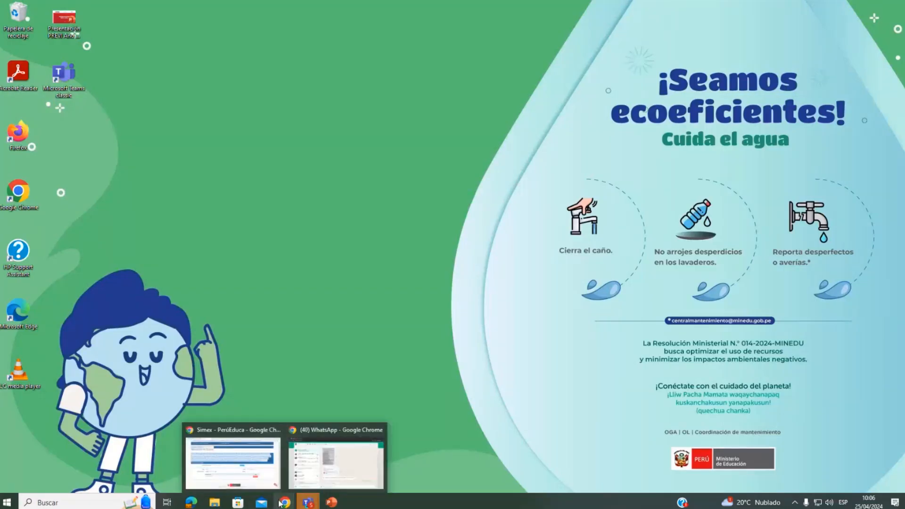
pyautogui.rightClick(281, 505)
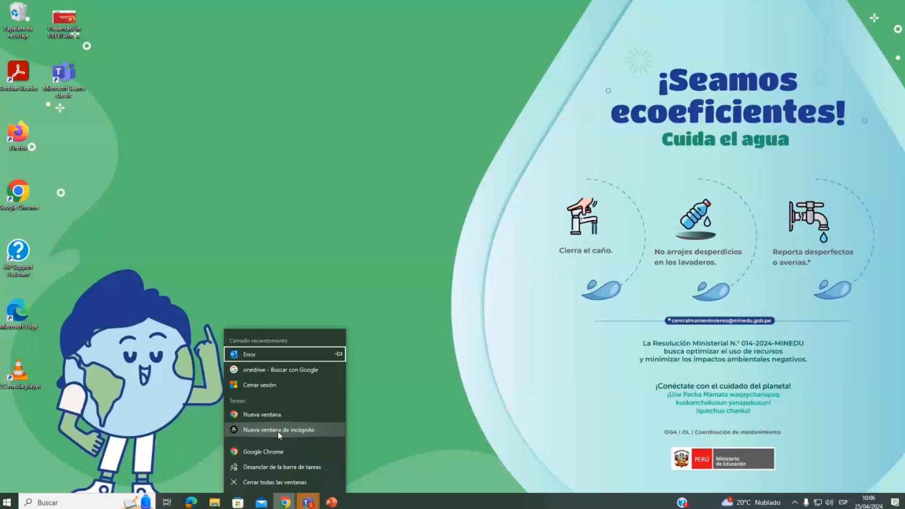
pyautogui.click(286, 505)
pyautogui.rightClick(283, 505)
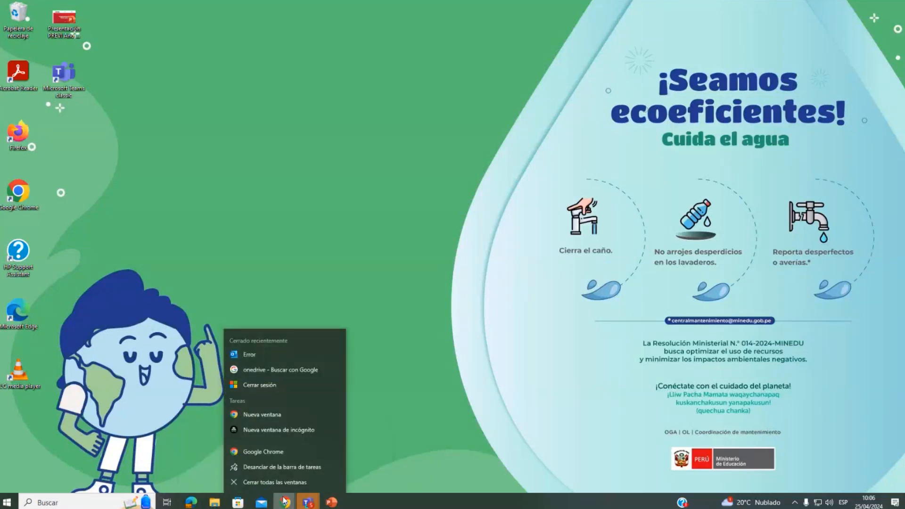
pyautogui.click(260, 431)
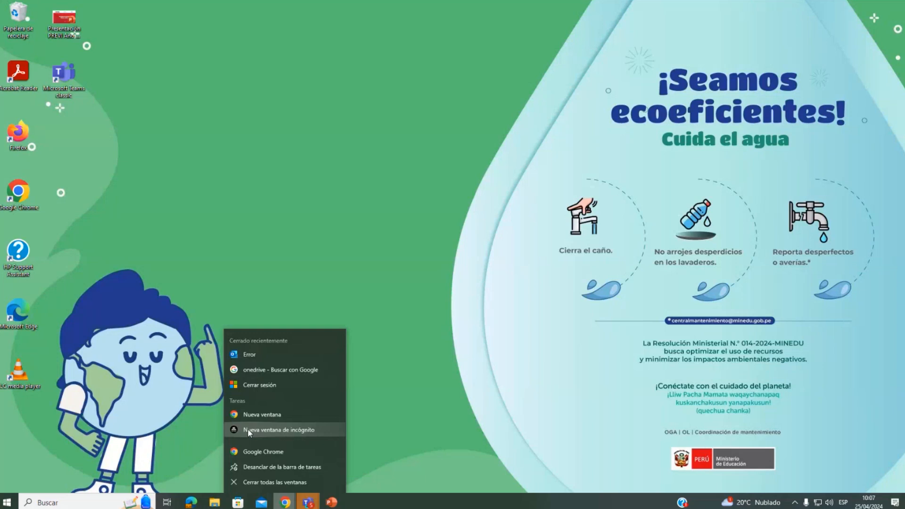
pyautogui.click(247, 431)
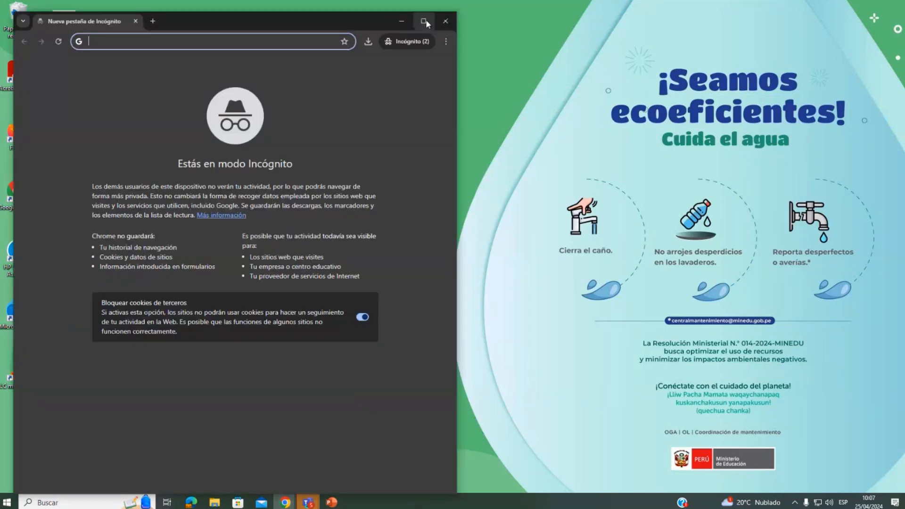
pyautogui.click(424, 21)
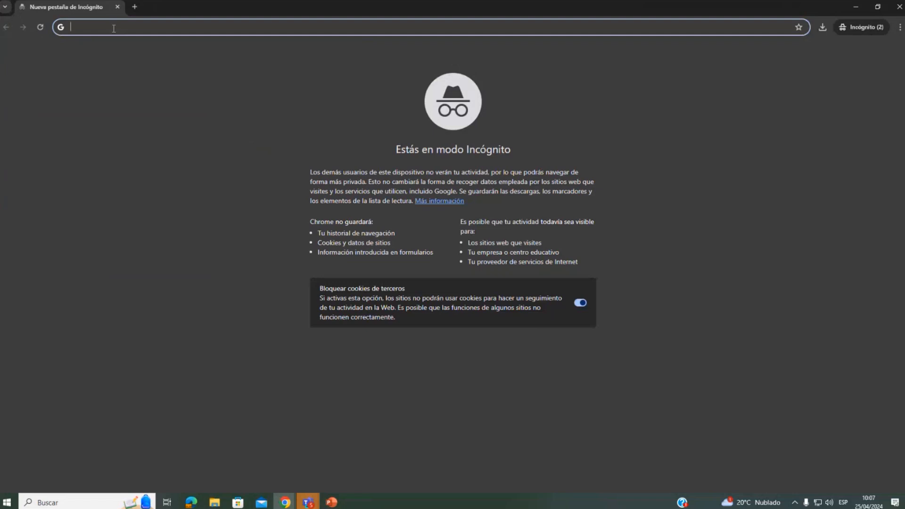
# - Load the PerúEduca home page at w3.perueduca.pe in the new incognito window
pyautogui.write('w3')
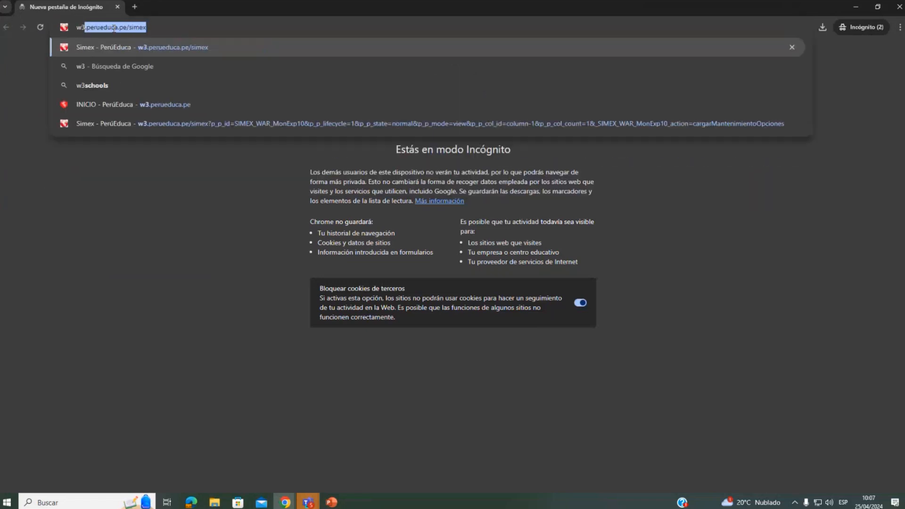
pyautogui.press('Right')
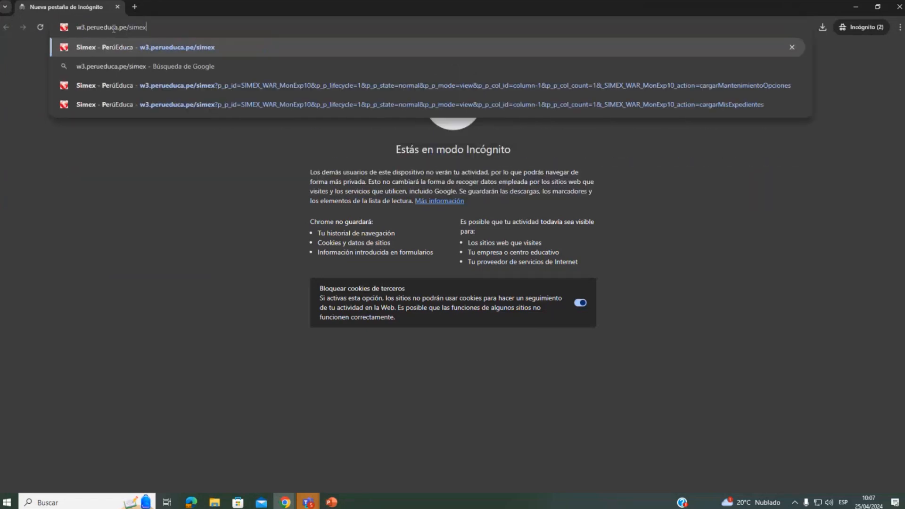
pyautogui.press('BackSpace')
pyautogui.press('BackSpace')
pyautogui.press('BackSpace')
pyautogui.press('BackSpace')
pyautogui.press('BackSpace')
pyautogui.press('BackSpace')
pyautogui.press('BackSpace')
pyautogui.press('BackSpace')
pyautogui.press('BackSpace')
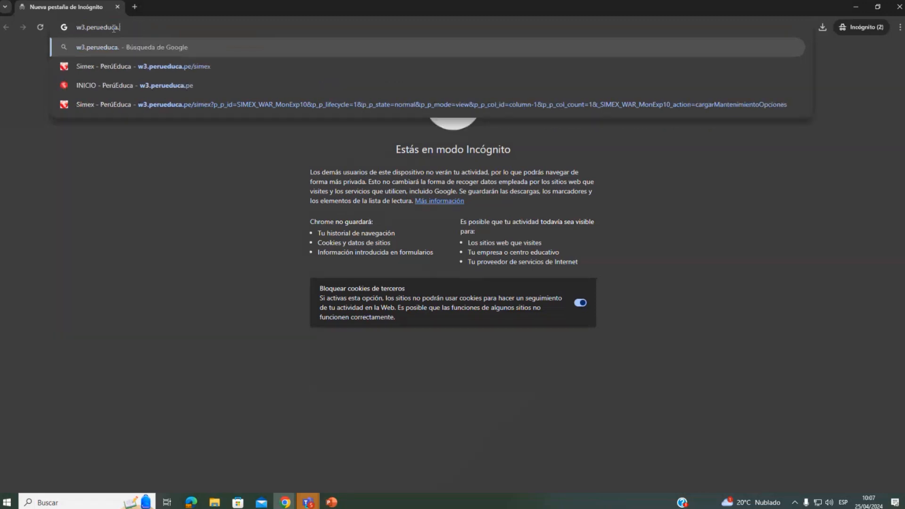
pyautogui.write('.pe')
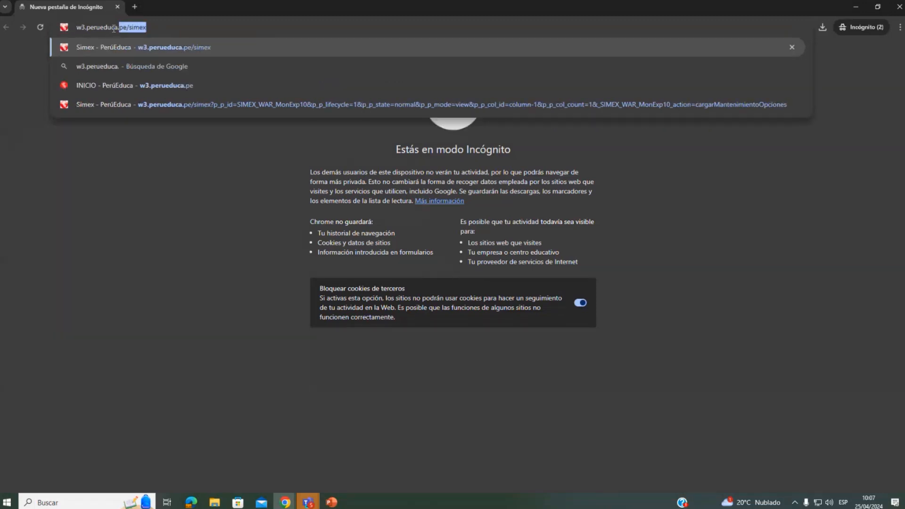
pyautogui.press('Return')
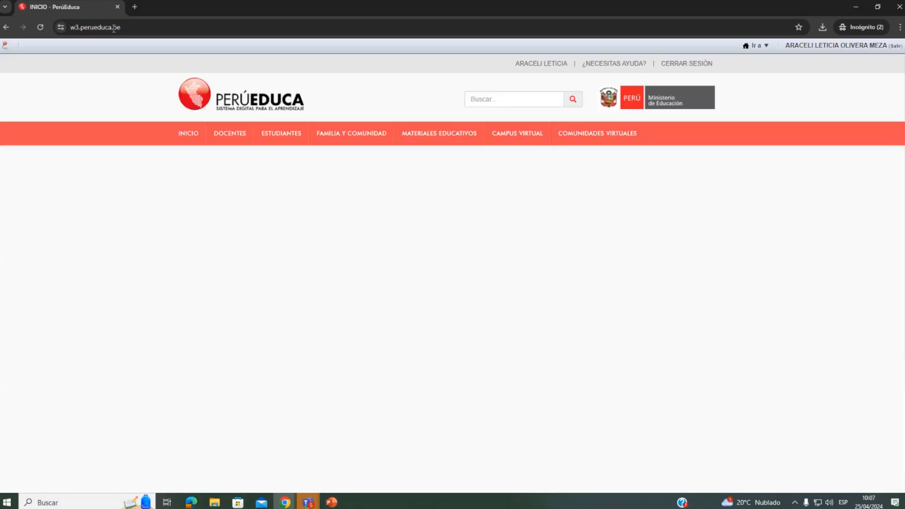
# - Log out of the current PerúEduca session and open the login form
pyautogui.click(687, 64)
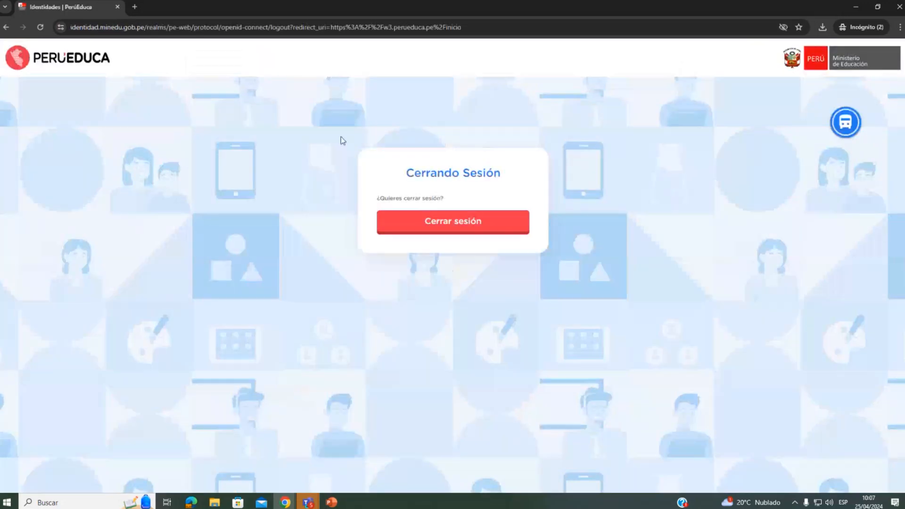
pyautogui.click(493, 213)
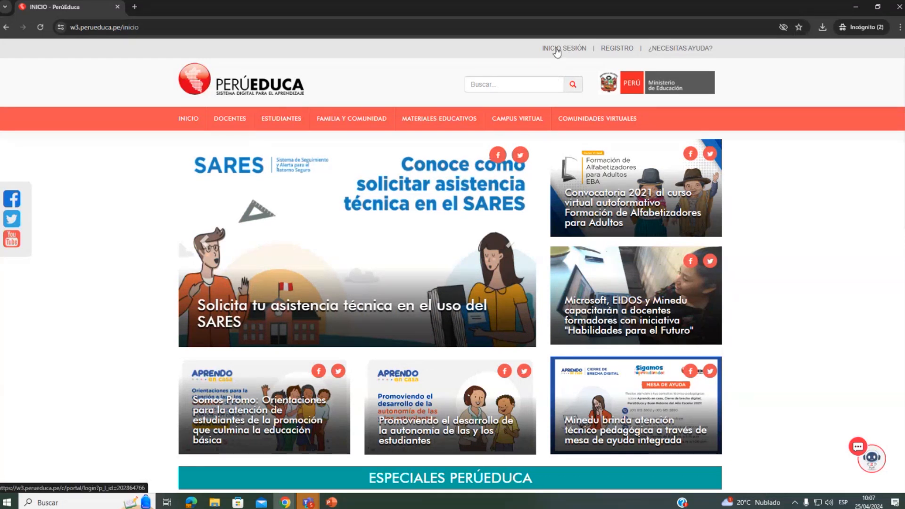
pyautogui.click(557, 52)
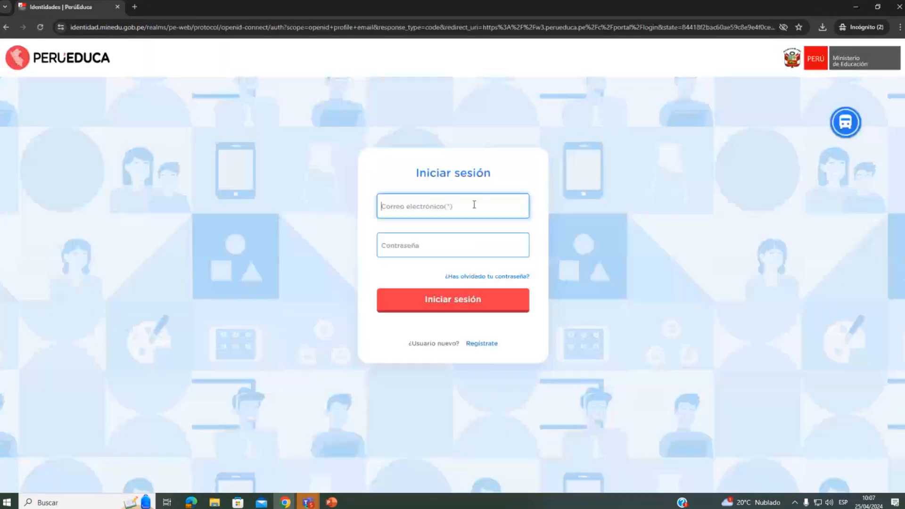
# - Log in to PerúEduca with the account's e-mail address and password
pyautogui.press('Tab')
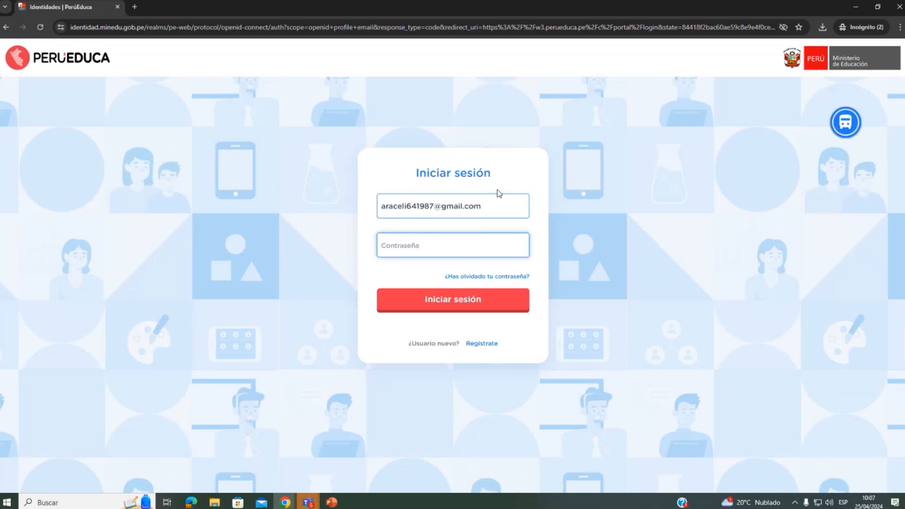
pyautogui.write('********')
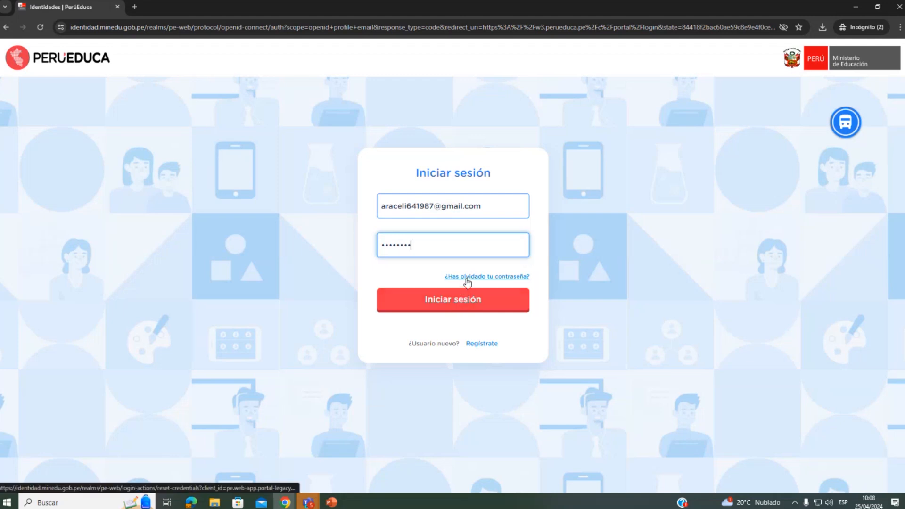
pyautogui.click(446, 305)
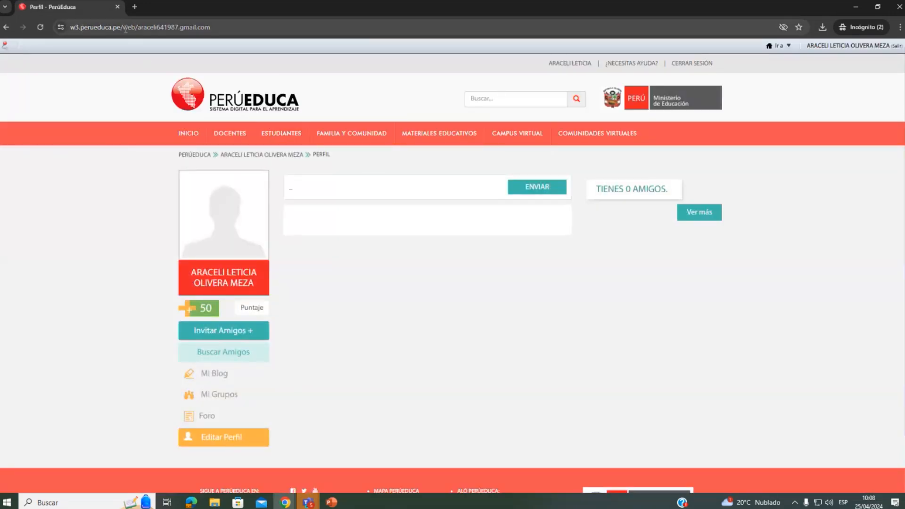
# - Open the SIMEX system by replacing the profile path in the address with simex (w3.perueduca.pe/simex)
pyautogui.moveTo(123, 27); pyautogui.dragTo(240, 26)
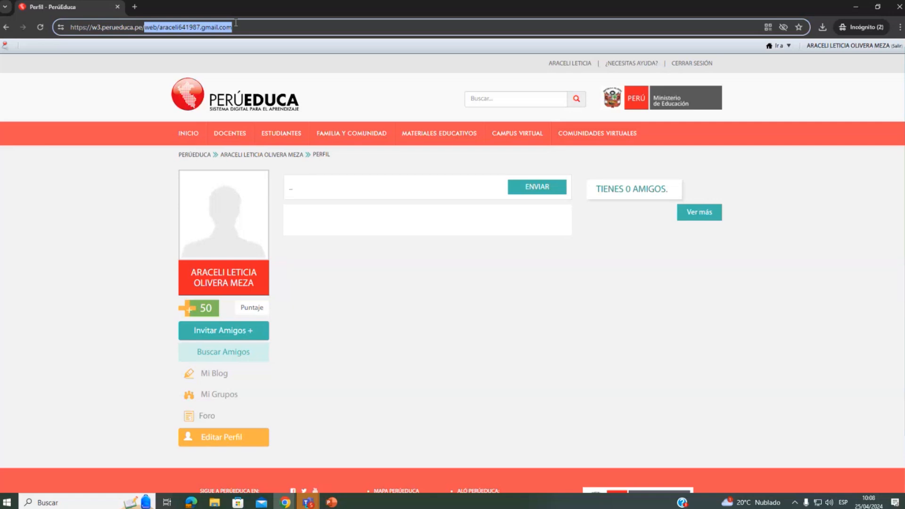
pyautogui.press('BackSpace')
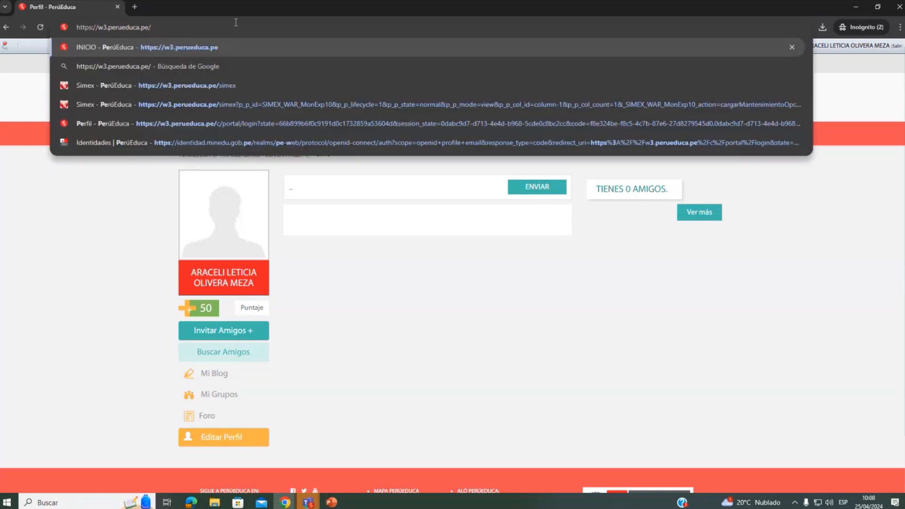
pyautogui.write('simex')
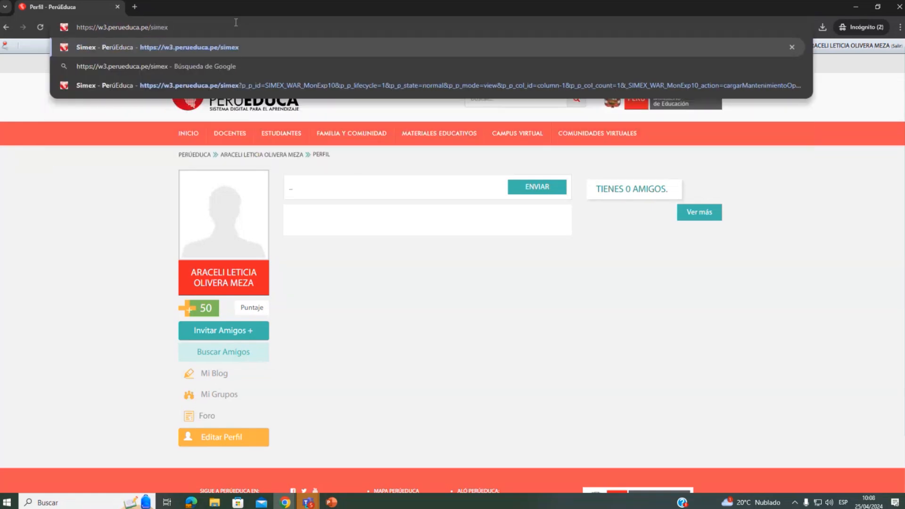
pyautogui.press('Return')
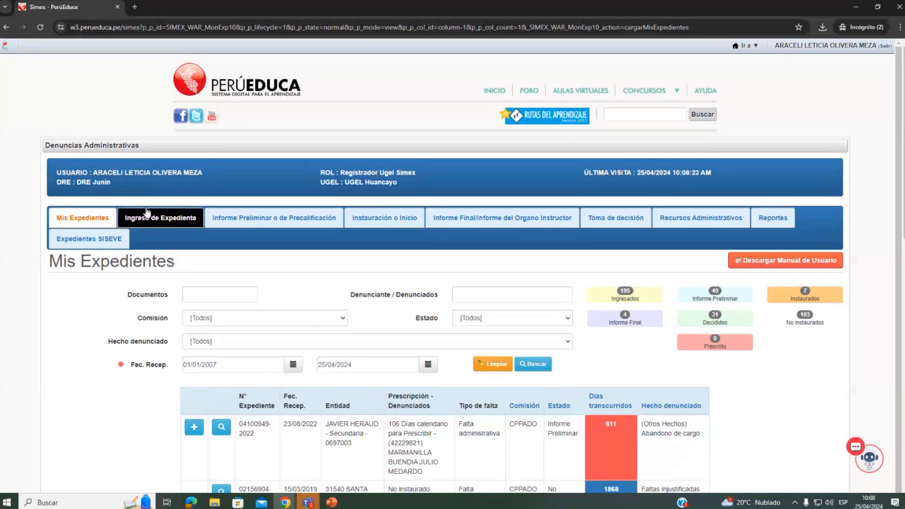
# - Switch to the PowerPoint presentation and show the Identificación de Usuario slide with the DRE and UGEL fields as a slideshow
pyautogui.hotkey('alt', 'Tab')
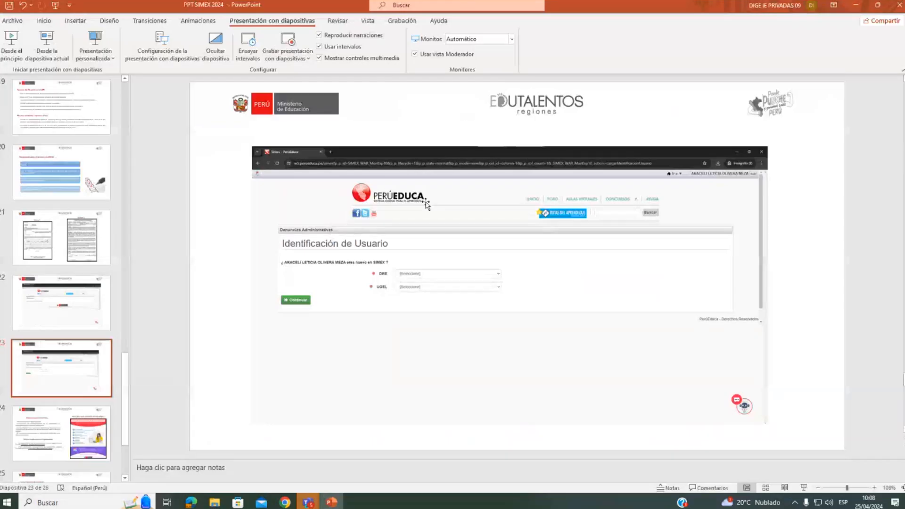
pyautogui.click(58, 53)
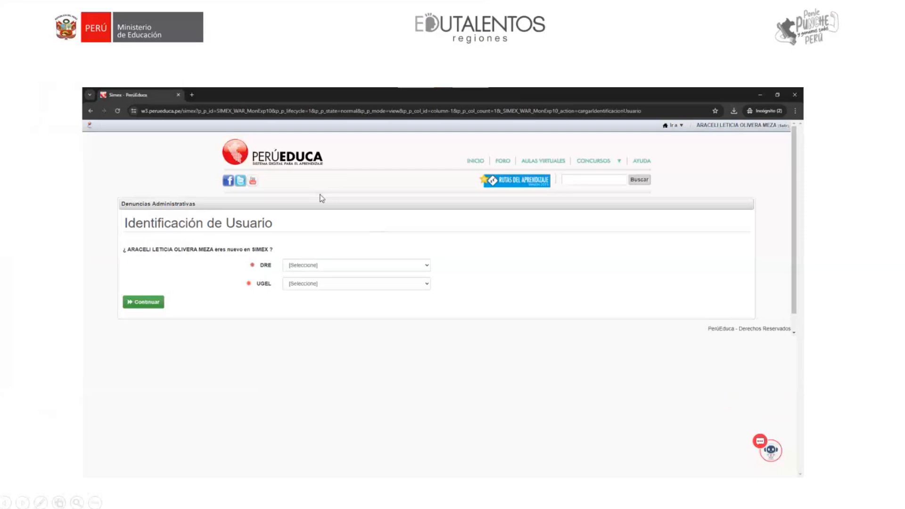
pyautogui.click(305, 267)
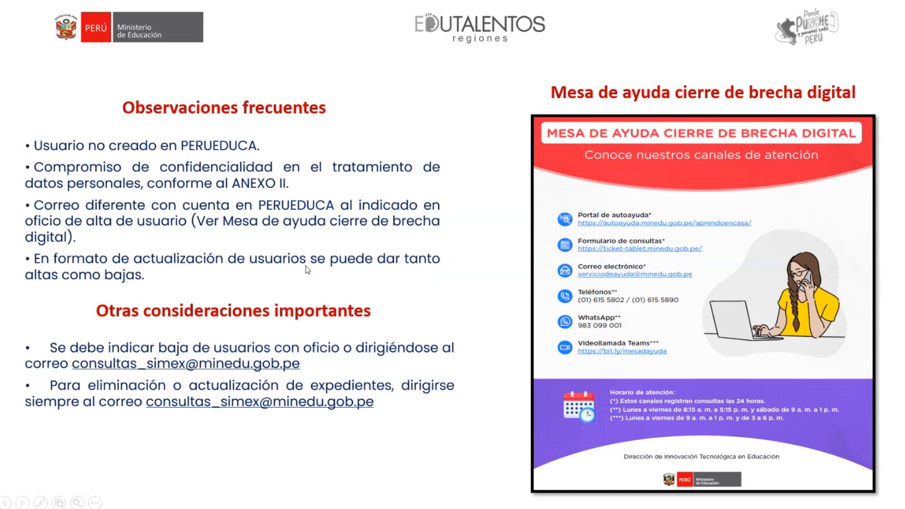
pyautogui.press('Left')
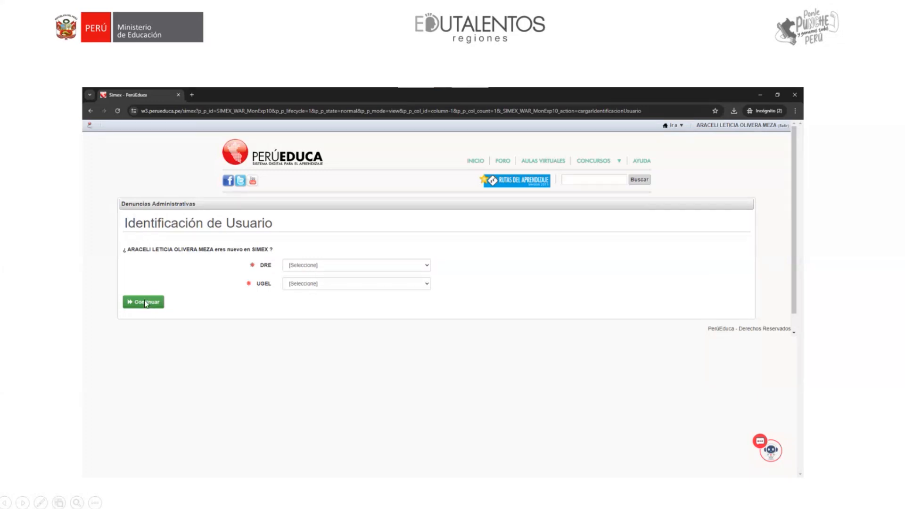
# - Switch back to the Chrome SIMEX window, look over the Mis Expedientes list and enlarge the page by two zoom levels
pyautogui.hotkey('alt', 'Tab')
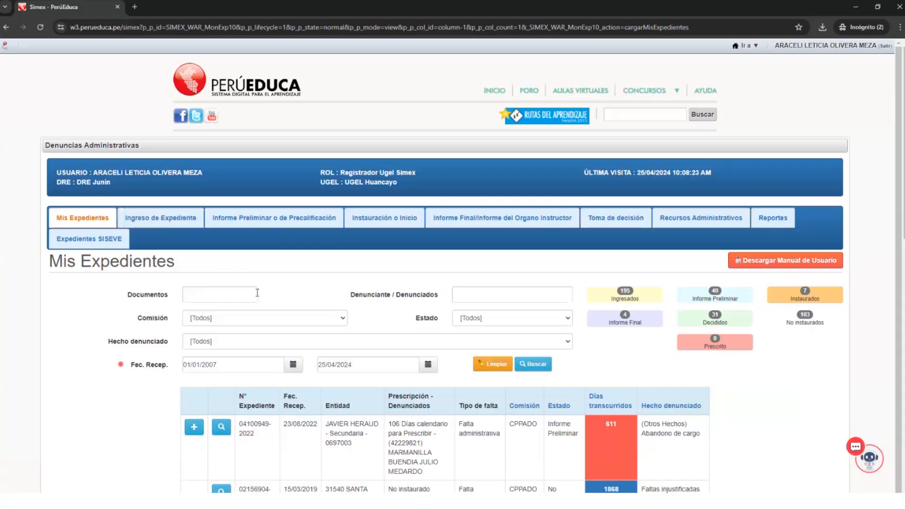
pyautogui.scroll(-3, 297, 315)
pyautogui.scroll(-8, 302, 306)
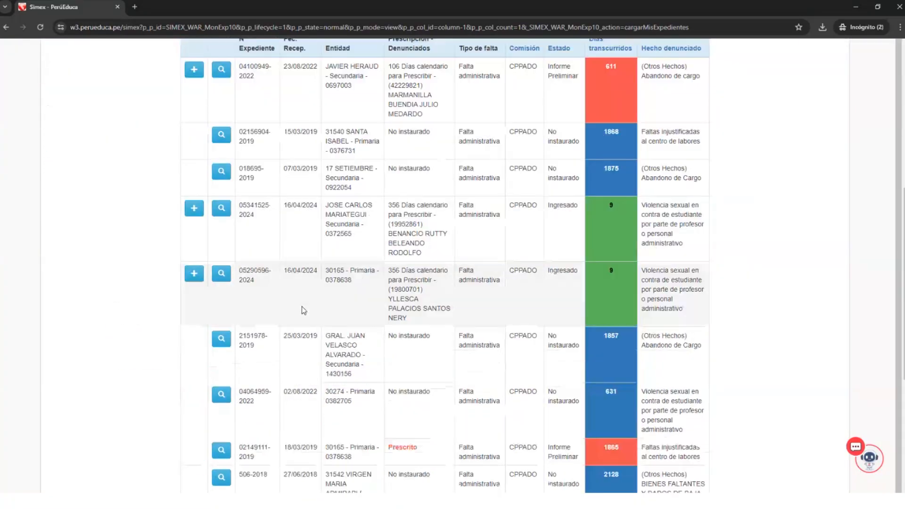
pyautogui.scroll(5, 302, 306)
pyautogui.scroll(7, 344, 292)
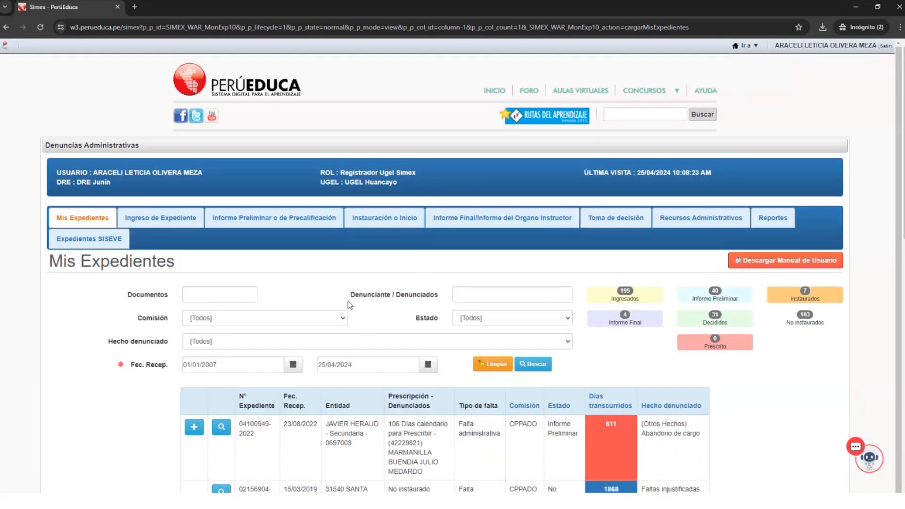
pyautogui.hotkey('ctrl', '+')
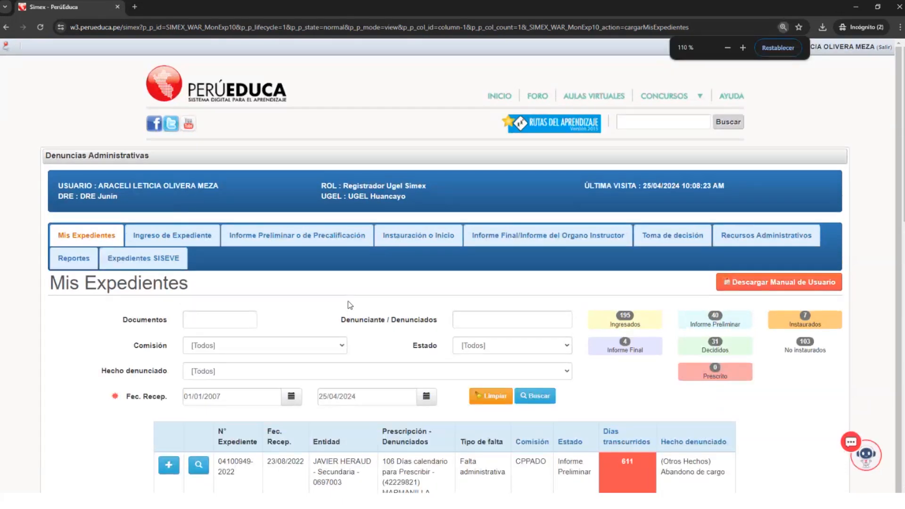
pyautogui.hotkey('ctrl', '+')
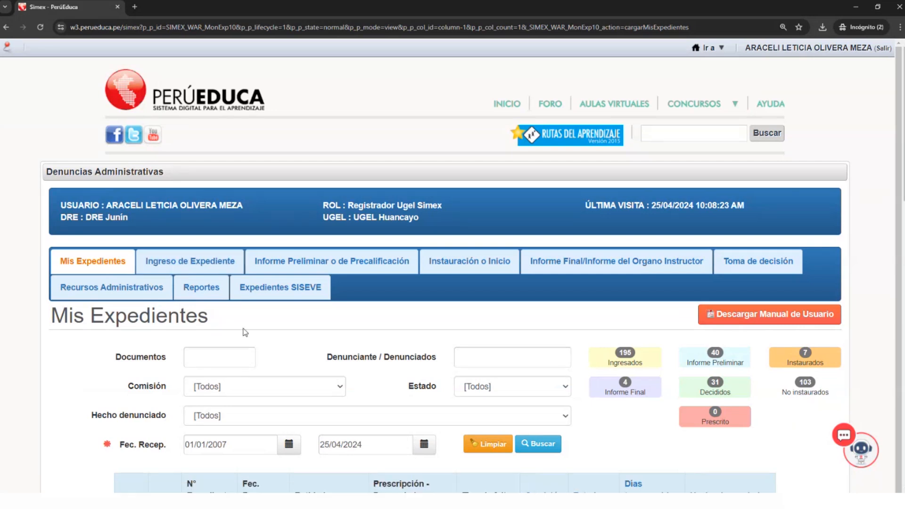
# - Search Mis Expedientes for document 1-2024
pyautogui.click(199, 353)
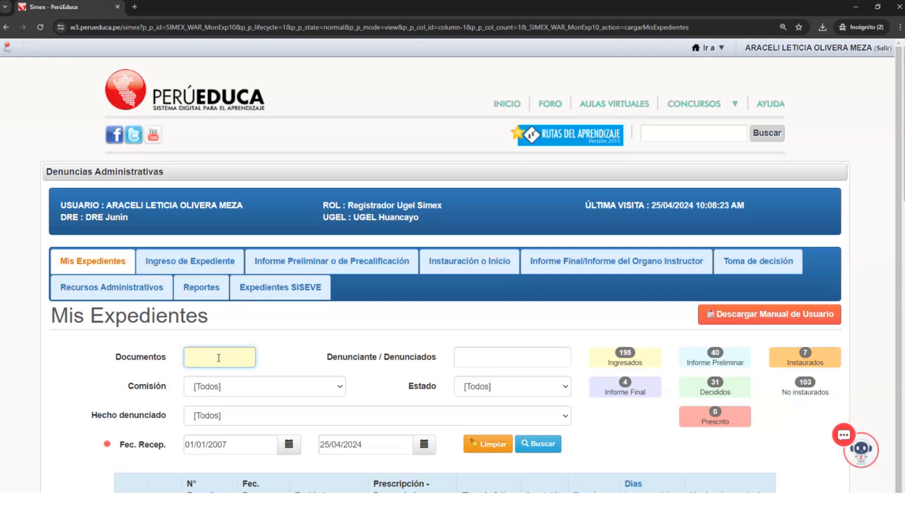
pyautogui.scroll(-1, 228, 354)
pyautogui.scroll(-15, 228, 355)
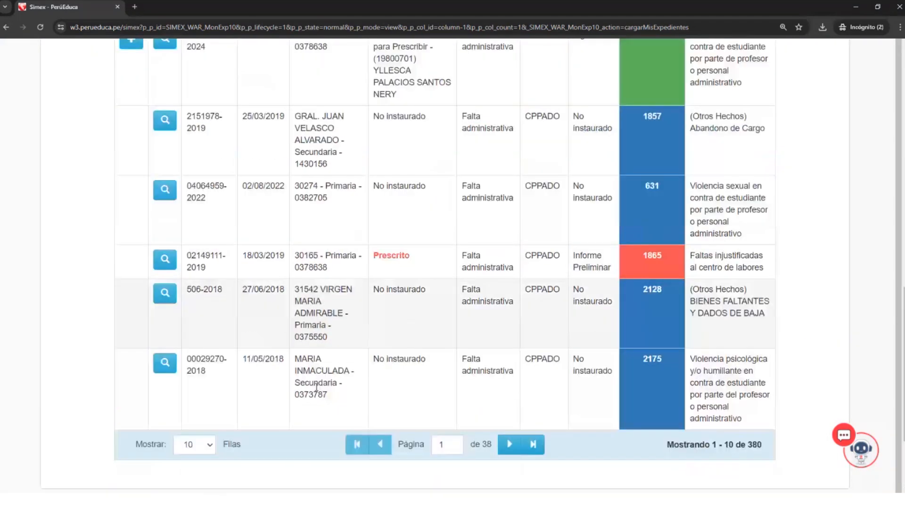
pyautogui.scroll(3, 316, 388)
pyautogui.scroll(12, 326, 378)
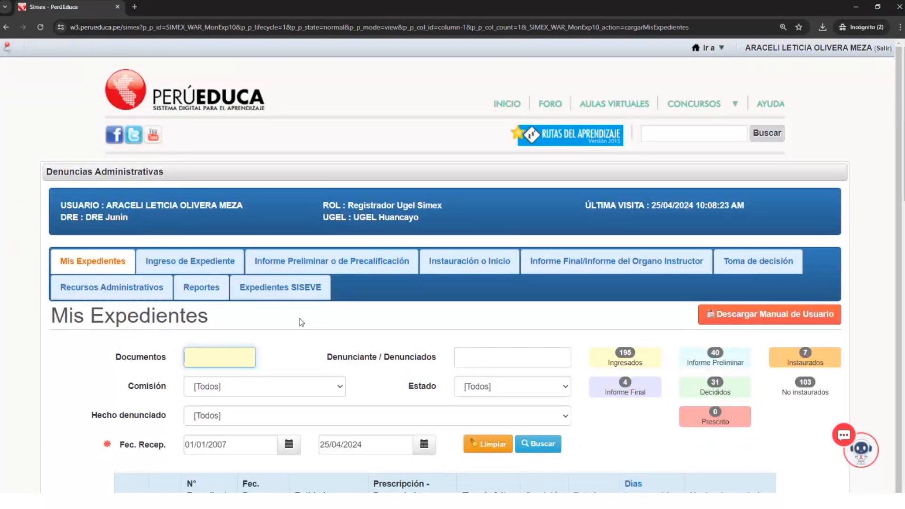
pyautogui.scroll(-1, 263, 368)
pyautogui.scroll(1, 264, 368)
pyautogui.write('1-2024')
pyautogui.click(556, 450)
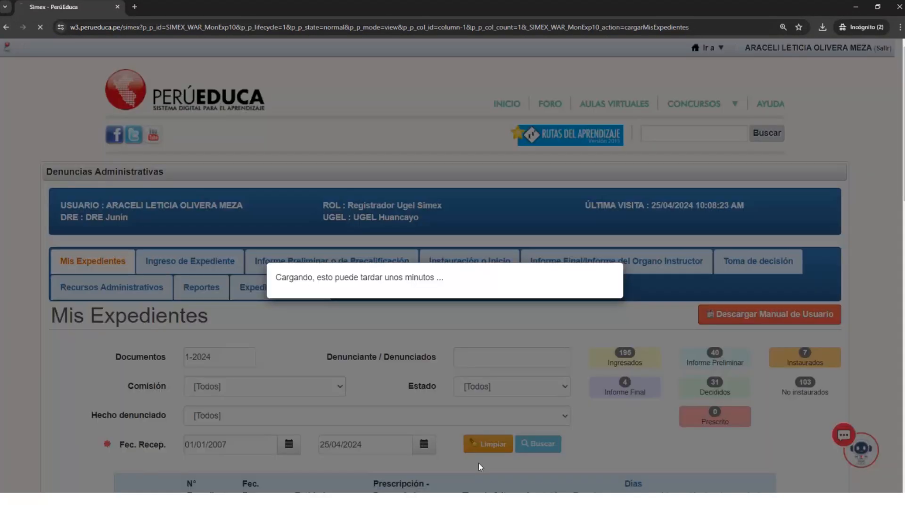
pyautogui.scroll(-5, 453, 330)
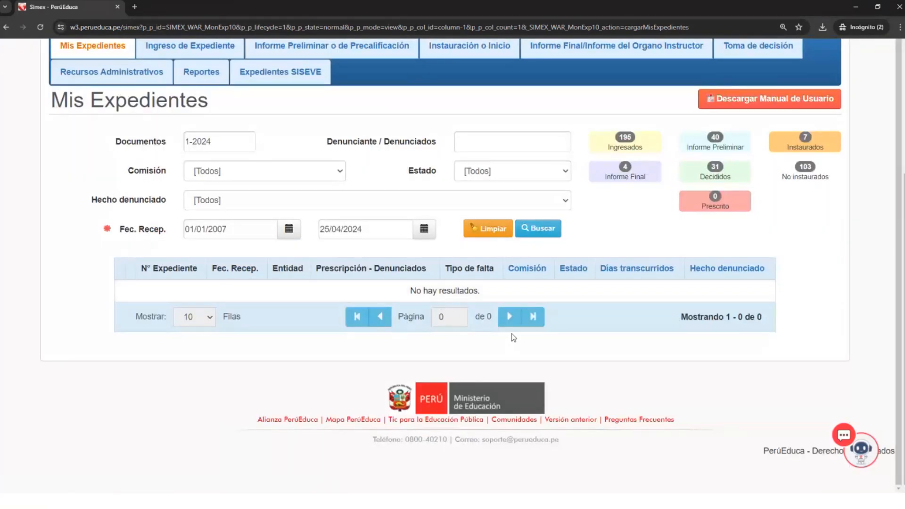
# - Clear the Documentos filter and search the case files by an ID number in Denunciante / Denunciados
pyautogui.click(238, 142)
pyautogui.click(238, 143)
pyautogui.moveTo(239, 143); pyautogui.dragTo(185, 144)
pyautogui.press('BackSpace')
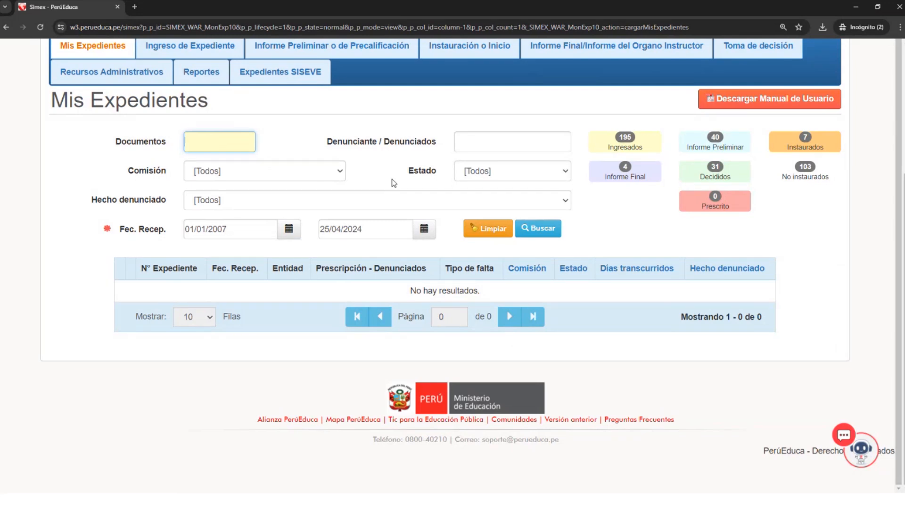
pyautogui.click(471, 134)
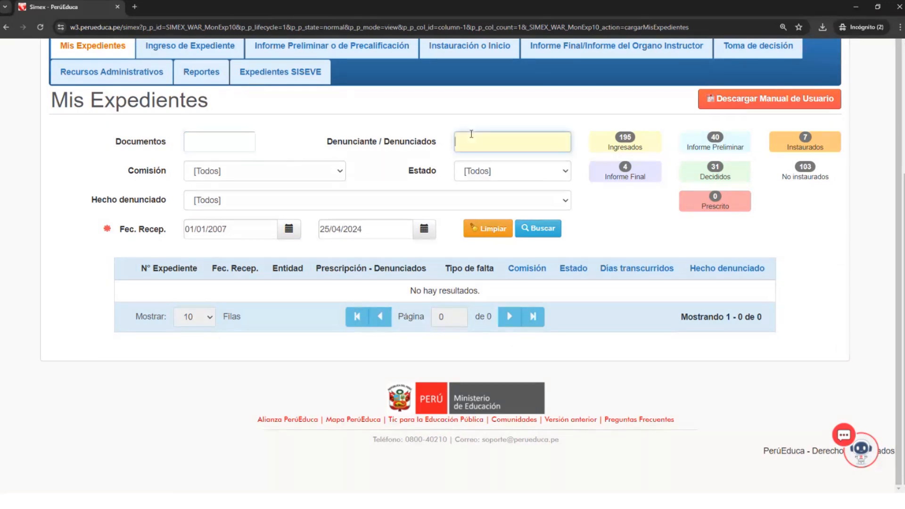
pyautogui.write('olivera')
pyautogui.hotkey('ctrl', 'a')
pyautogui.click(552, 229)
pyautogui.scroll(-4, 493, 437)
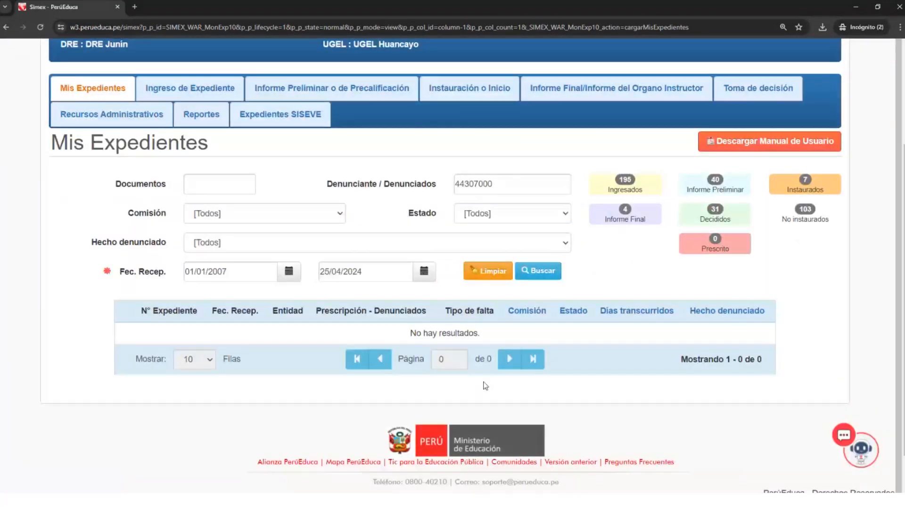
# - Clear the Denunciante / Denunciados filter and view the calendars of both Fec. Recep. dates without changing them
pyautogui.doubleClick(502, 189)
pyautogui.press('BackSpace')
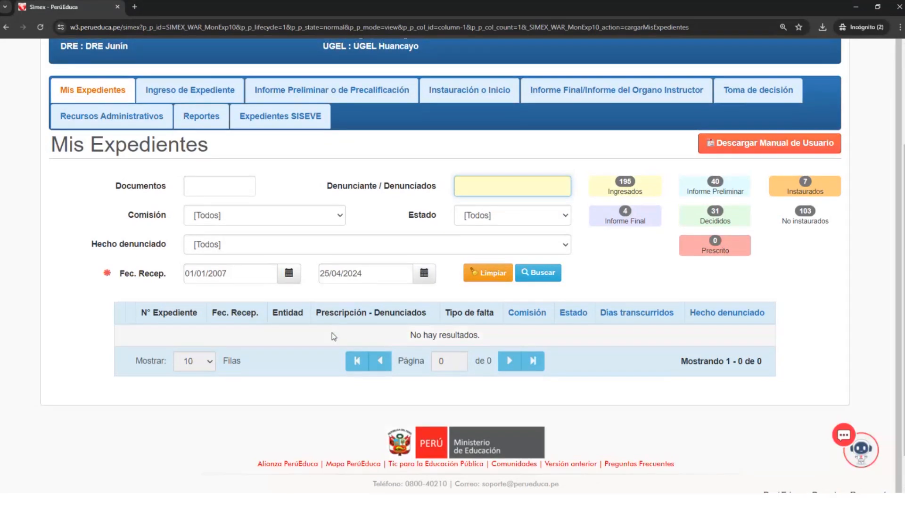
pyautogui.scroll(1, 333, 336)
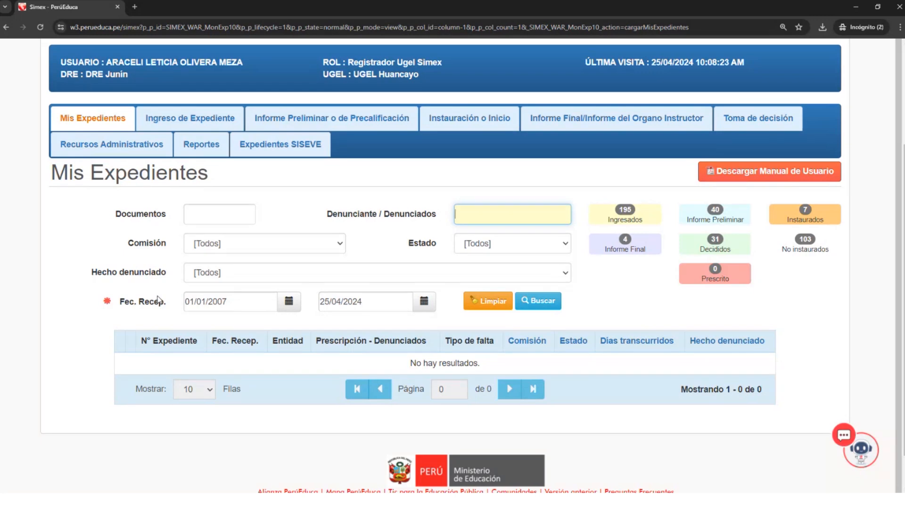
pyautogui.click(288, 304)
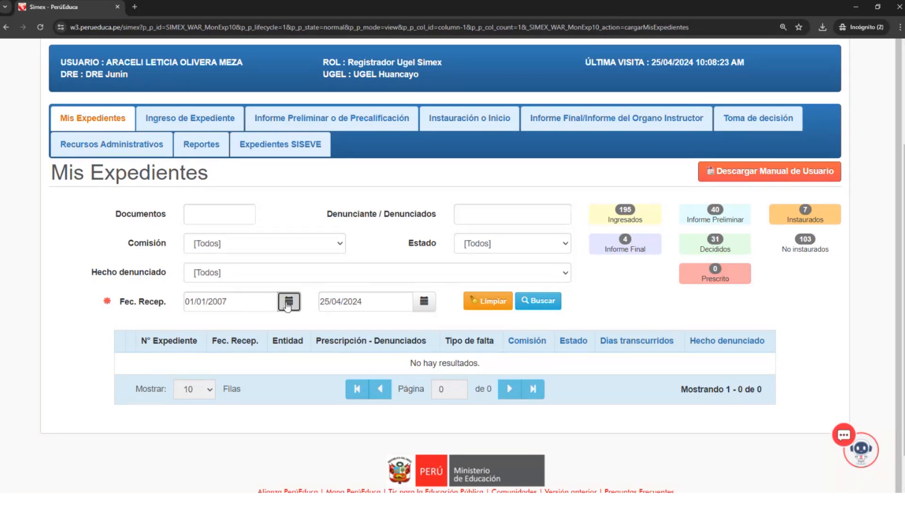
pyautogui.click(423, 302)
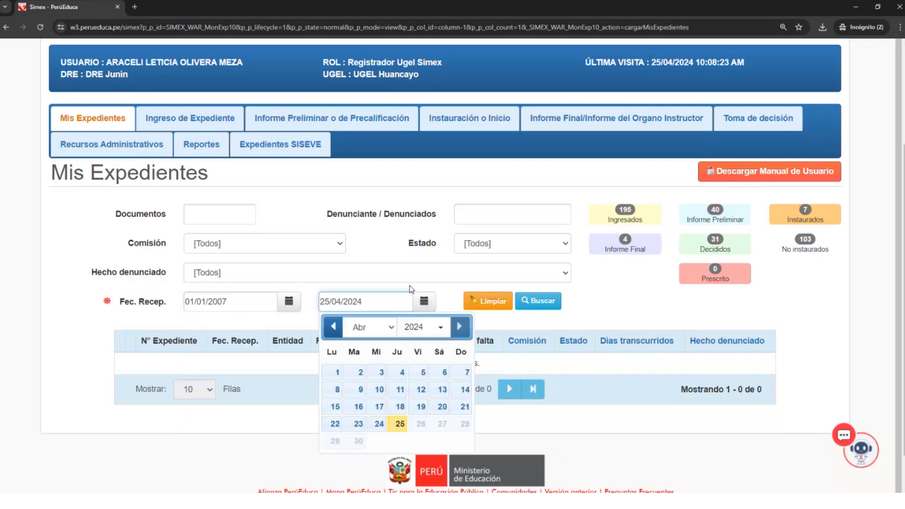
pyautogui.click(411, 290)
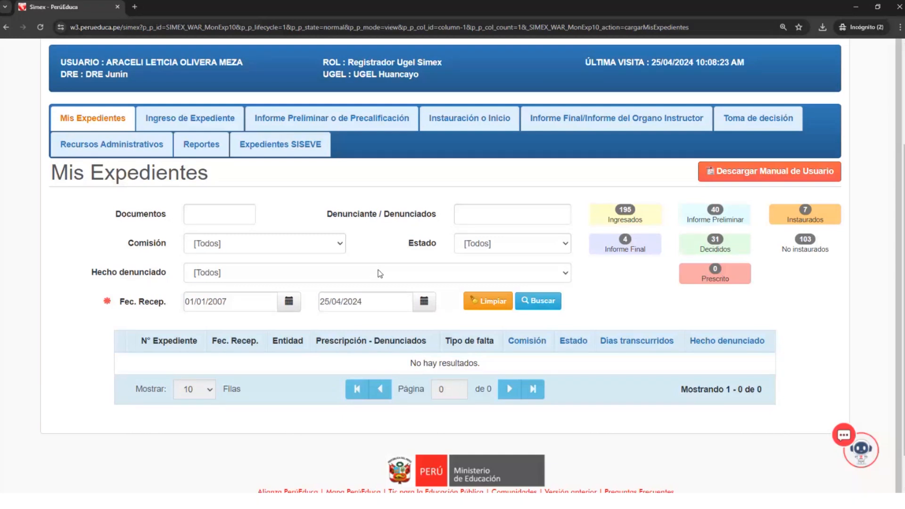
# - Review the case file counters by status, from Ingresados to Prescrito, on the Mis Expedientes page
pyautogui.scroll(3, 381, 274)
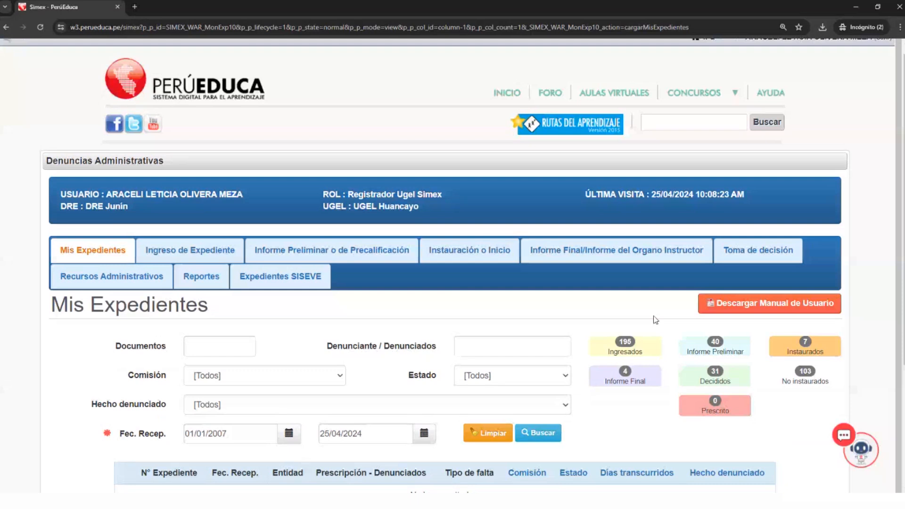
pyautogui.scroll(1, 649, 337)
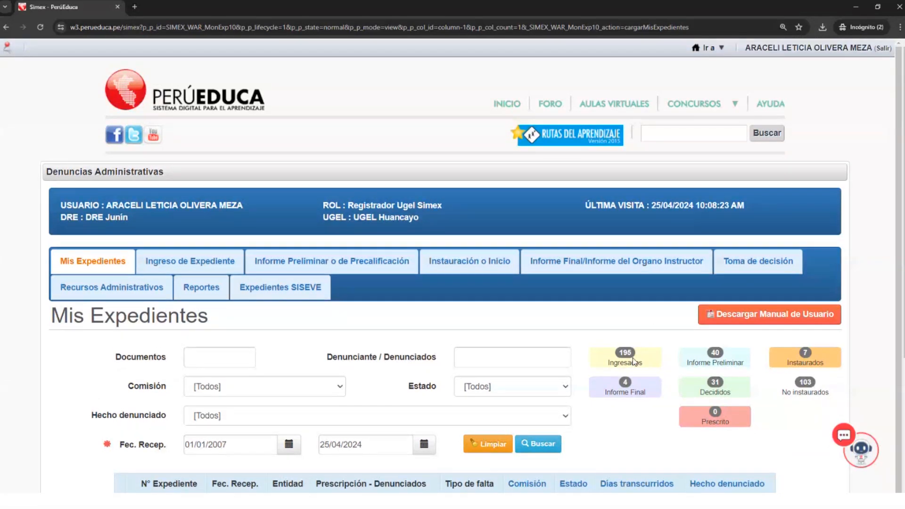
pyautogui.scroll(-3, 720, 361)
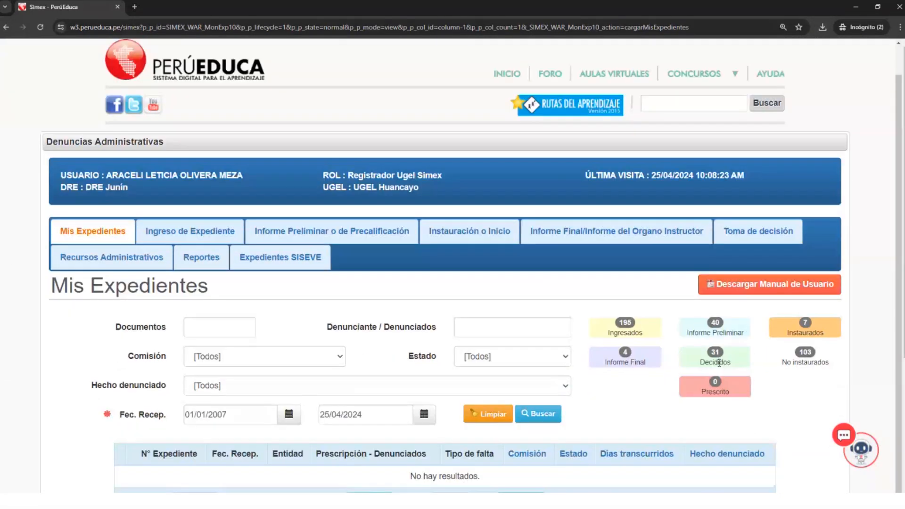
pyautogui.scroll(-1, 720, 361)
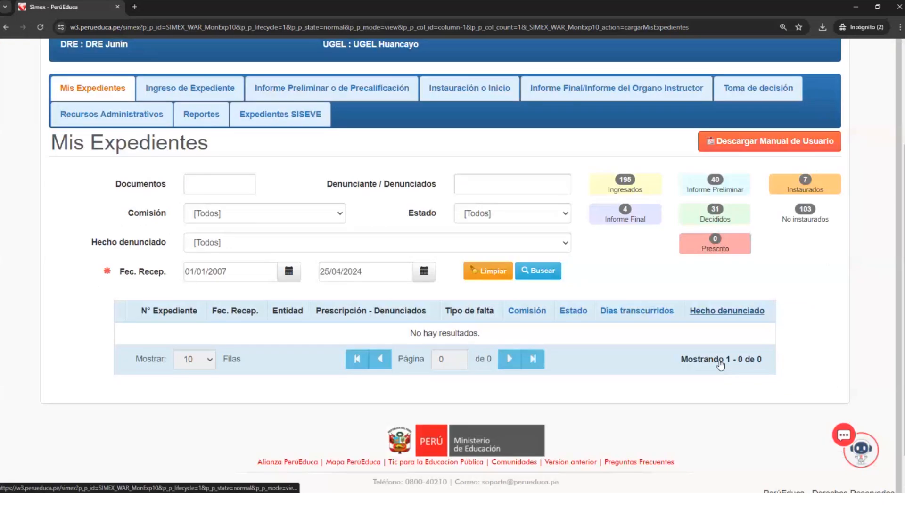
pyautogui.scroll(1, 721, 365)
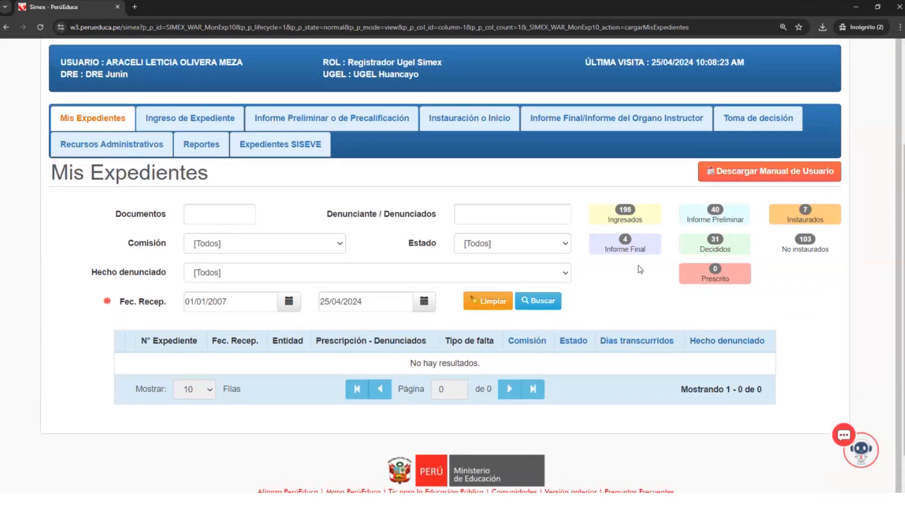
# - Examine the user's role and last visit details in the Denuncias Administrativas header
pyautogui.scroll(3, 640, 269)
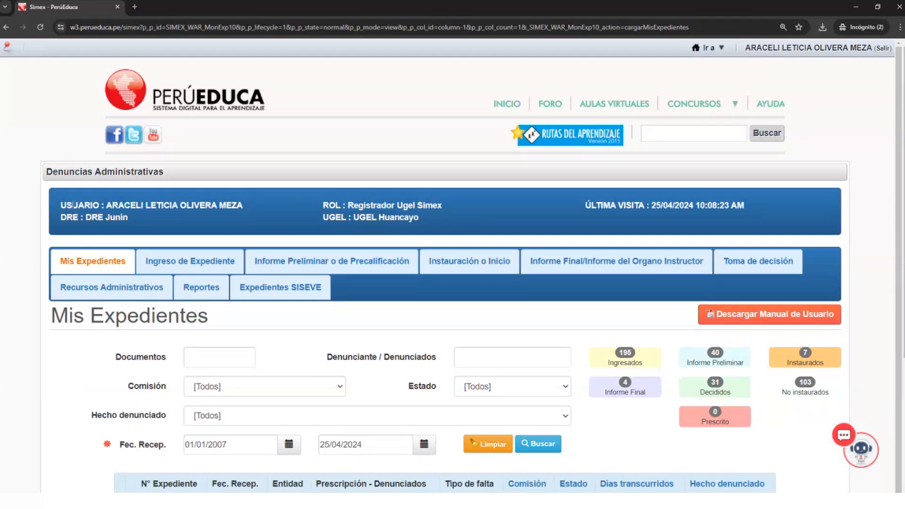
pyautogui.hotkey('ctrl', '+')
pyautogui.hotkey('ctrl', '+')
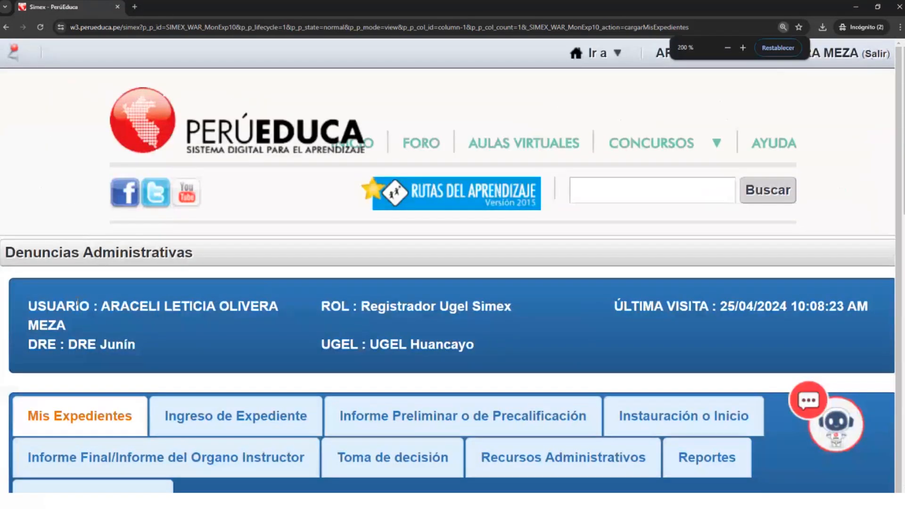
pyautogui.moveTo(321, 309); pyautogui.dragTo(326, 309)
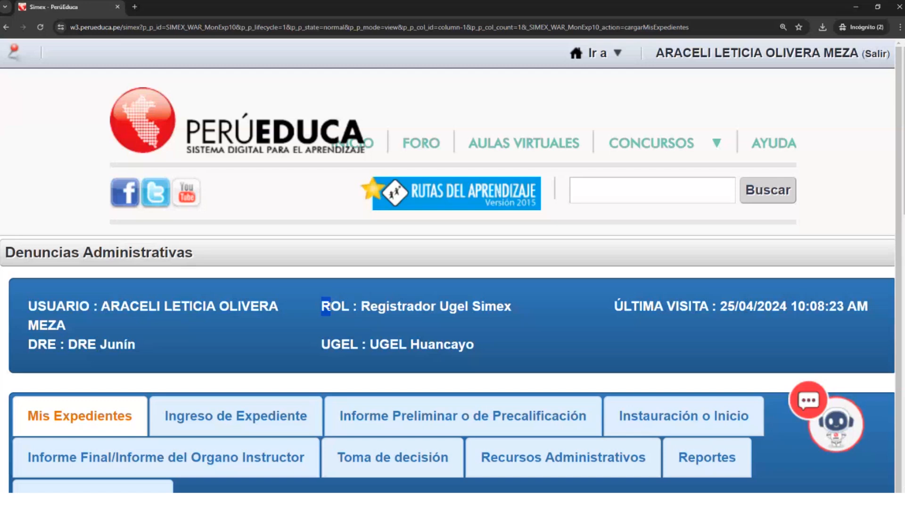
pyautogui.moveTo(326, 309); pyautogui.dragTo(520, 305)
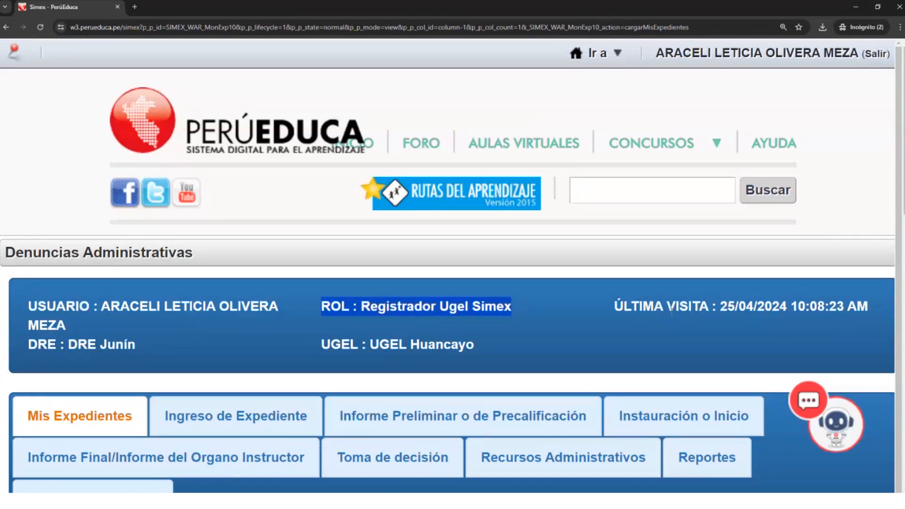
pyautogui.moveTo(615, 307); pyautogui.dragTo(876, 311)
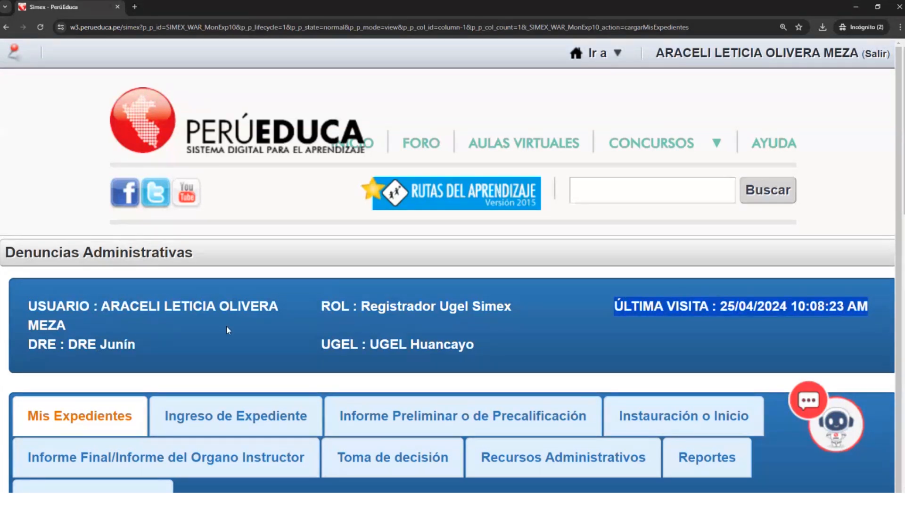
pyautogui.hotkey('ctrl', '-')
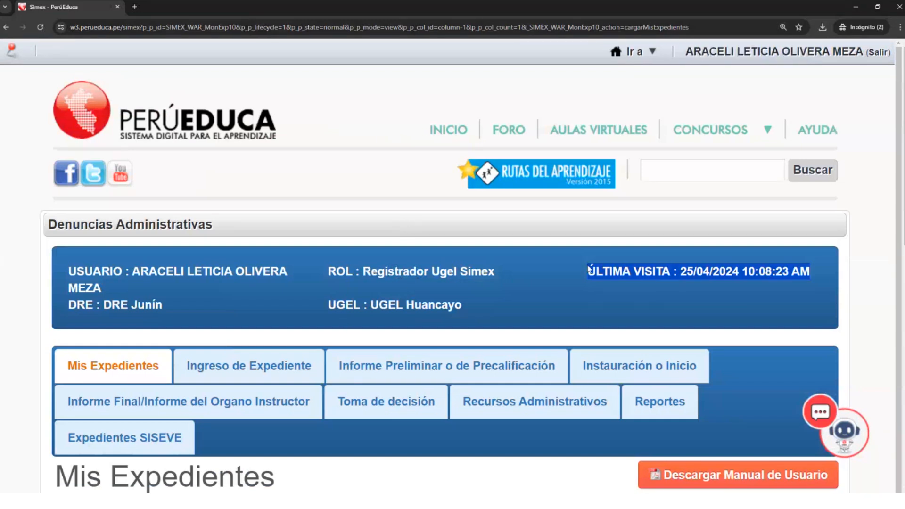
# - Open the Ingreso de Expediente form and look through its fields down to the terms and conditions
pyautogui.scroll(-2, 296, 344)
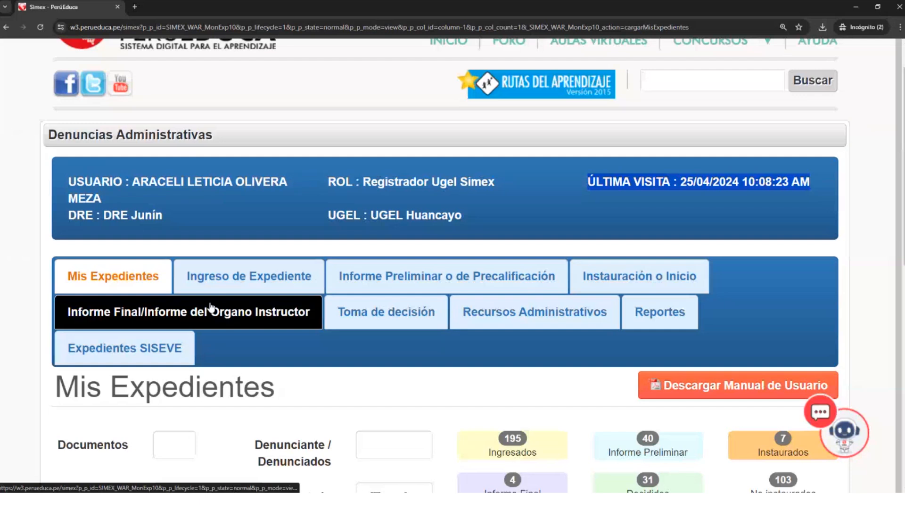
pyautogui.hotkey('ctrl', '-')
pyautogui.scroll(1, 222, 307)
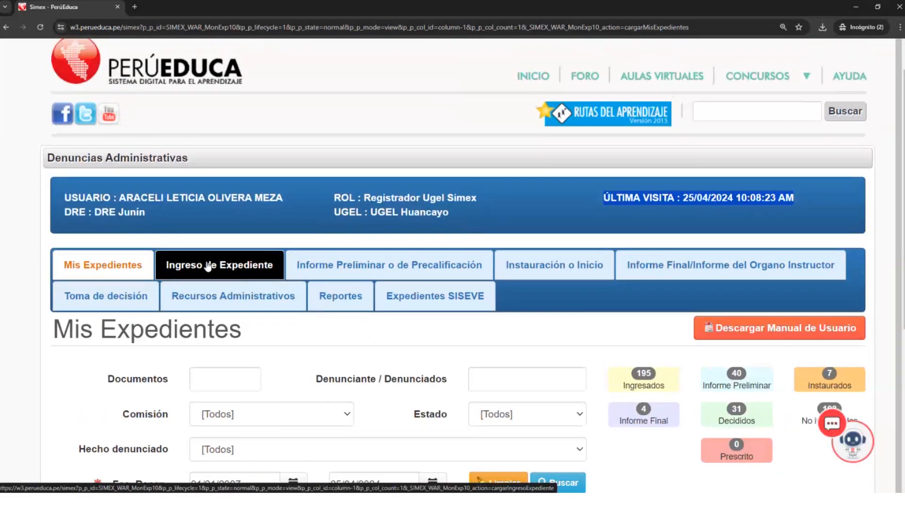
pyautogui.click(208, 267)
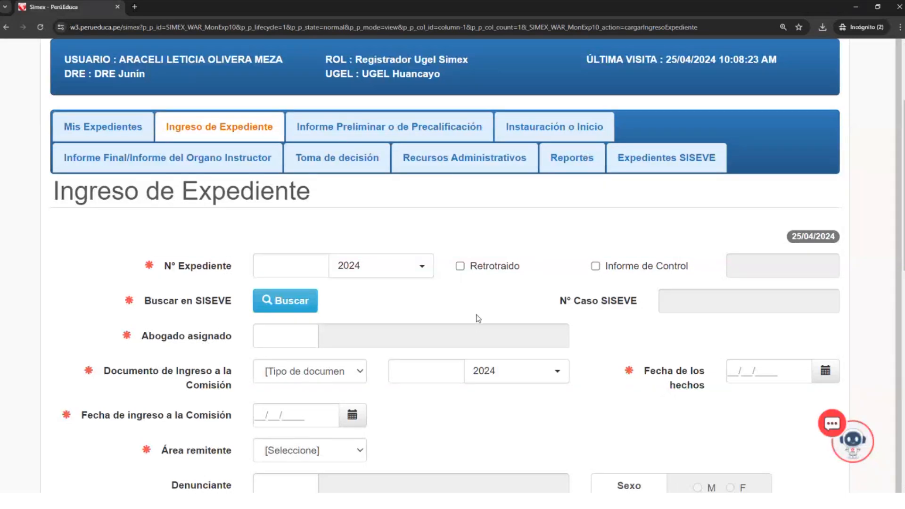
pyautogui.scroll(-5, 477, 317)
pyautogui.scroll(-3, 454, 312)
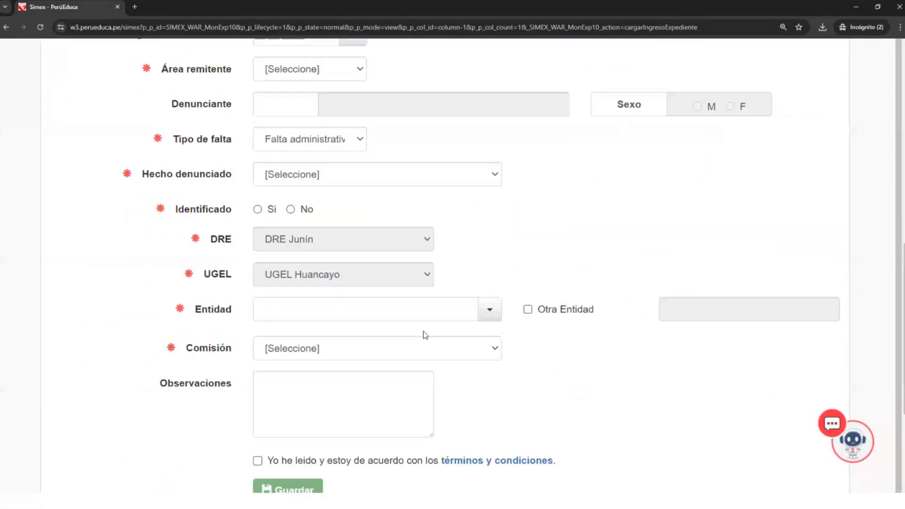
pyautogui.scroll(-4, 426, 335)
pyautogui.scroll(10, 398, 357)
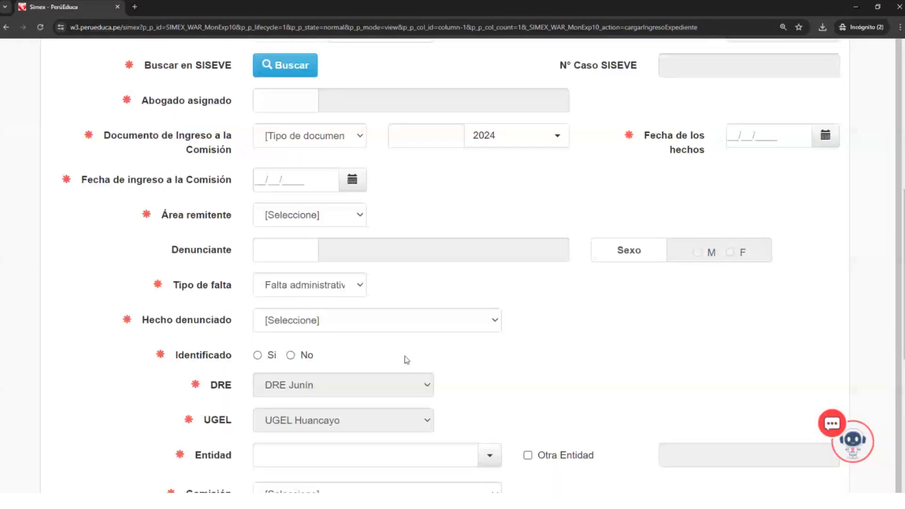
pyautogui.scroll(3, 399, 357)
# - Enter 1 as the N° Expediente
pyautogui.click(291, 354)
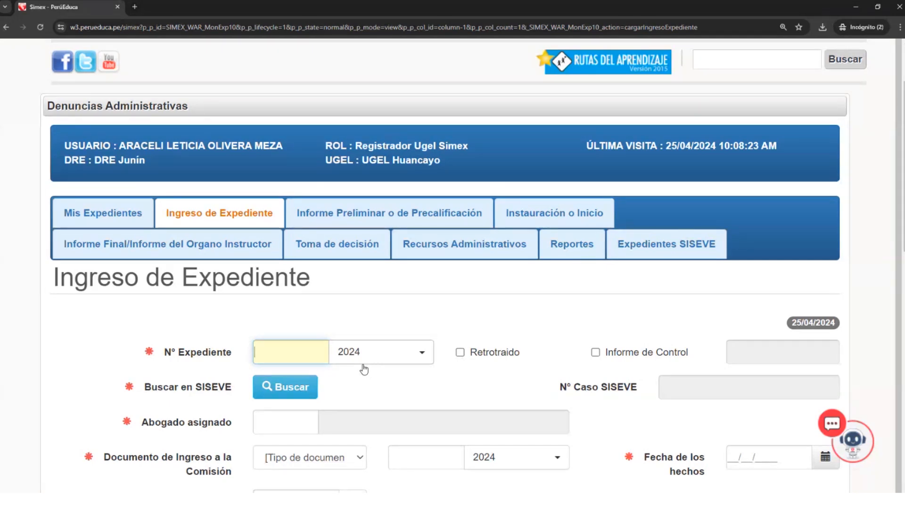
pyautogui.write('1')
# - Try enabling the Informe de Control option and entering its number field, leaving the option disabled again
pyautogui.click(596, 352)
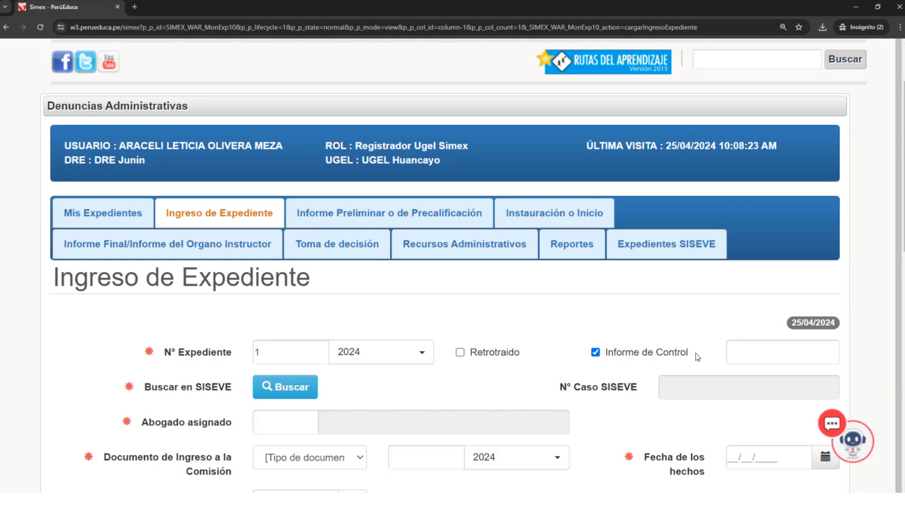
pyautogui.click(792, 348)
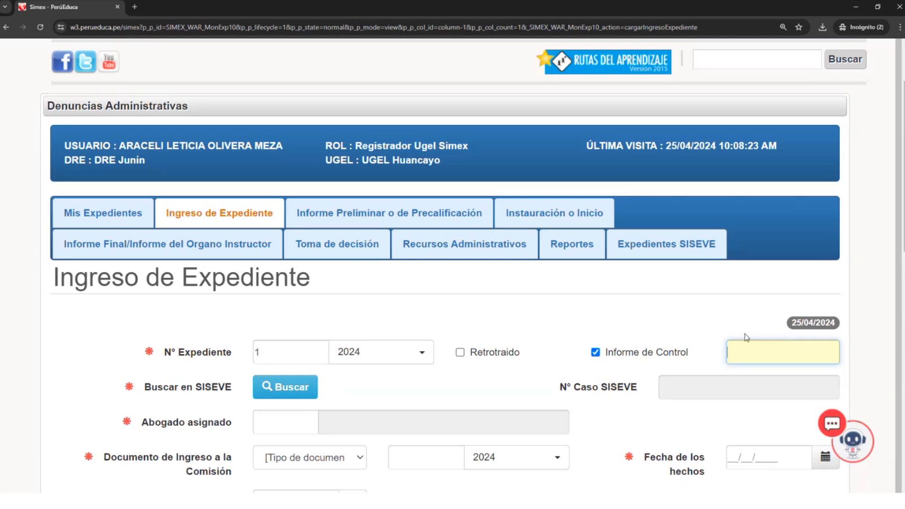
pyautogui.click(595, 353)
# - Re-enter 1 as the N° Expediente and search SISEVE for matching cases, closing each resulting notice
pyautogui.click(279, 351)
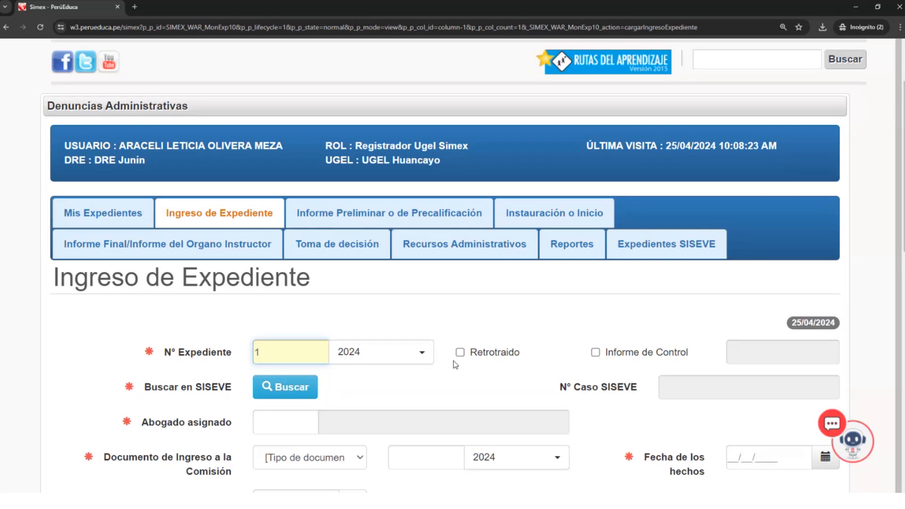
pyautogui.scroll(-3, 455, 364)
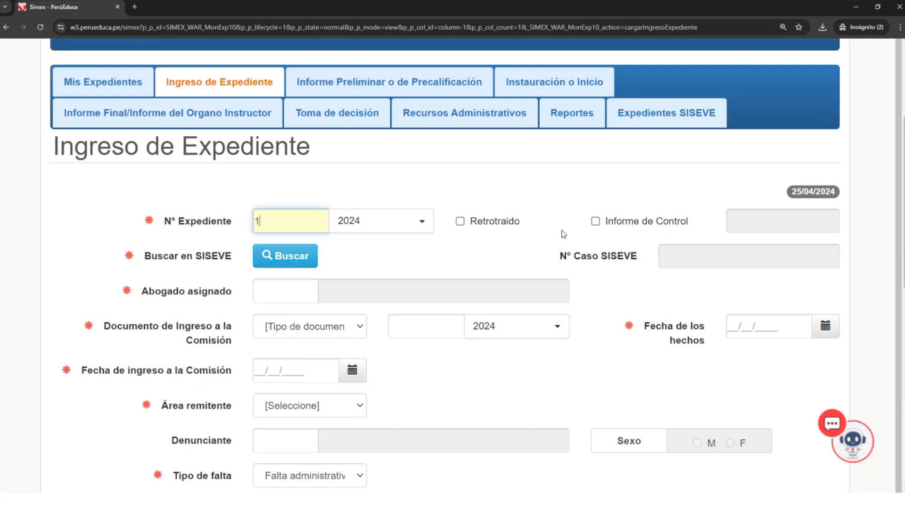
pyautogui.moveTo(273, 223); pyautogui.dragTo(243, 226)
pyautogui.write('1')
pyautogui.click(287, 258)
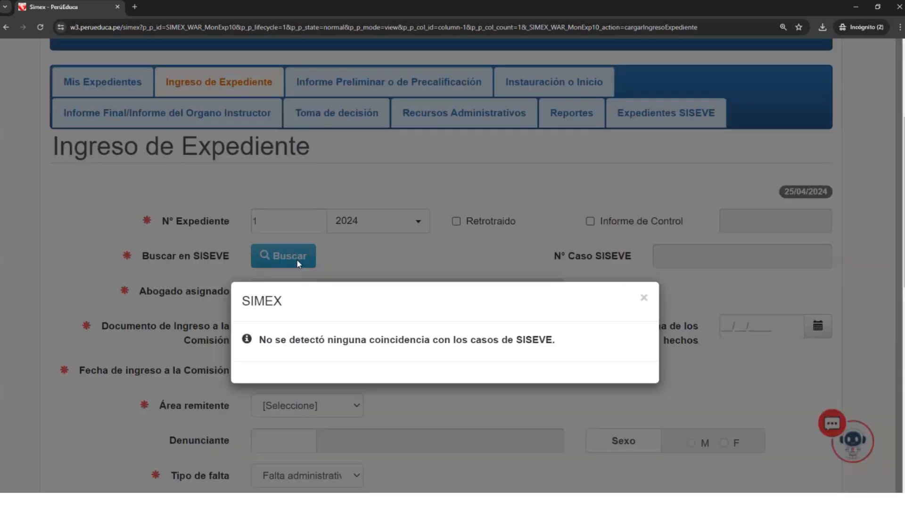
pyautogui.click(645, 299)
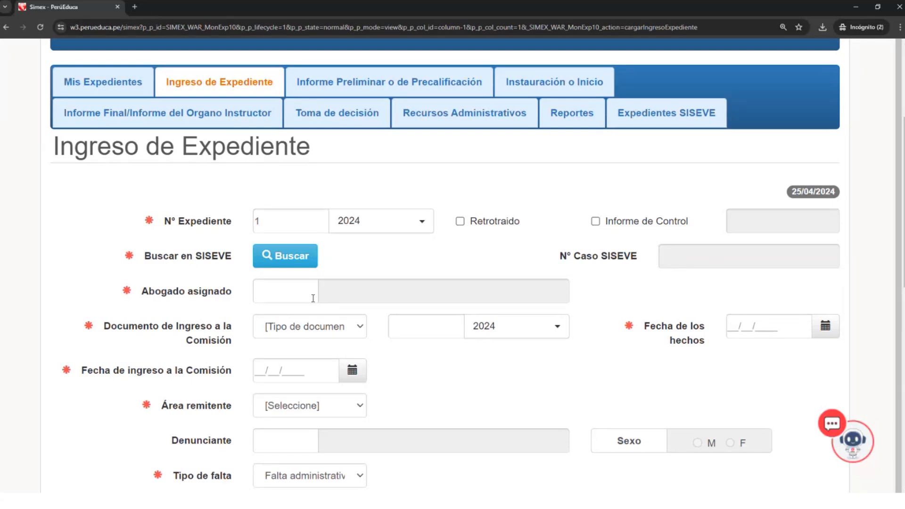
pyautogui.click(286, 255)
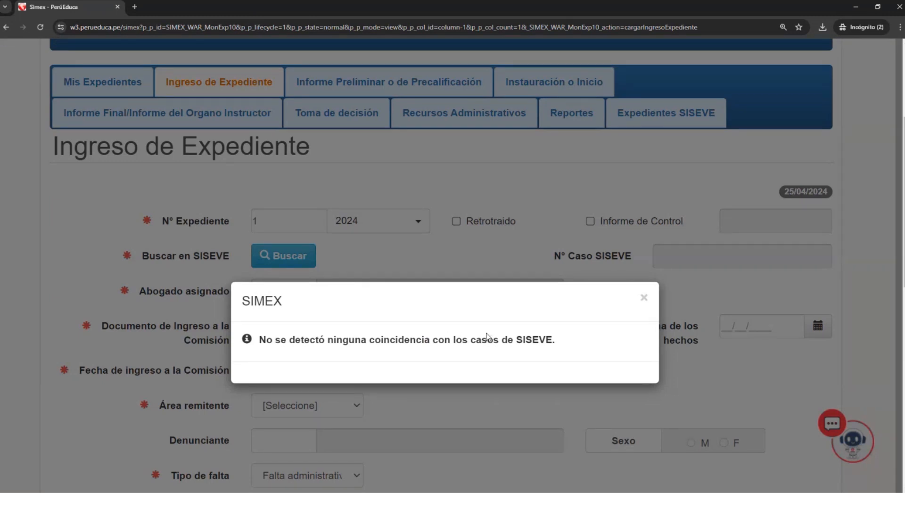
pyautogui.click(644, 300)
# - Look up the Abogado asignado by entering the lawyer's DNI number
pyautogui.click(285, 291)
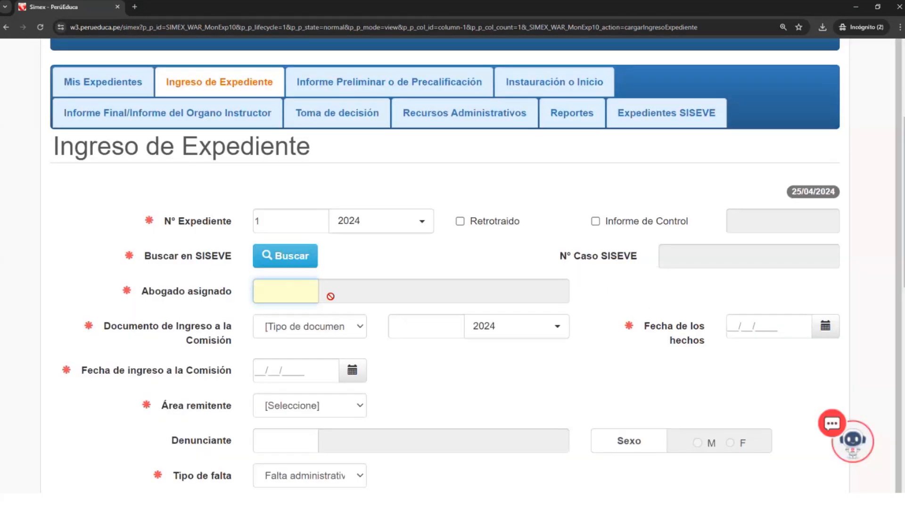
pyautogui.scroll(-1, 331, 296)
pyautogui.scroll(-3, 327, 302)
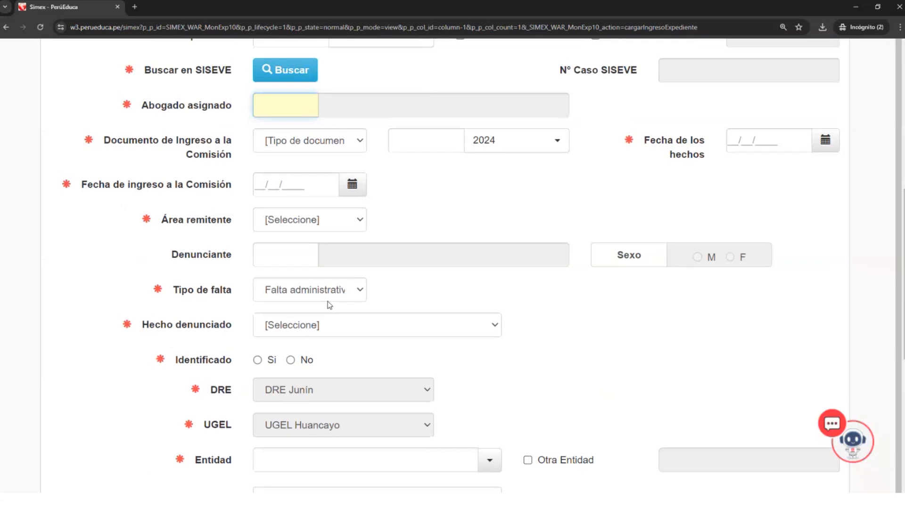
pyautogui.scroll(2, 327, 301)
pyautogui.scroll(2, 328, 300)
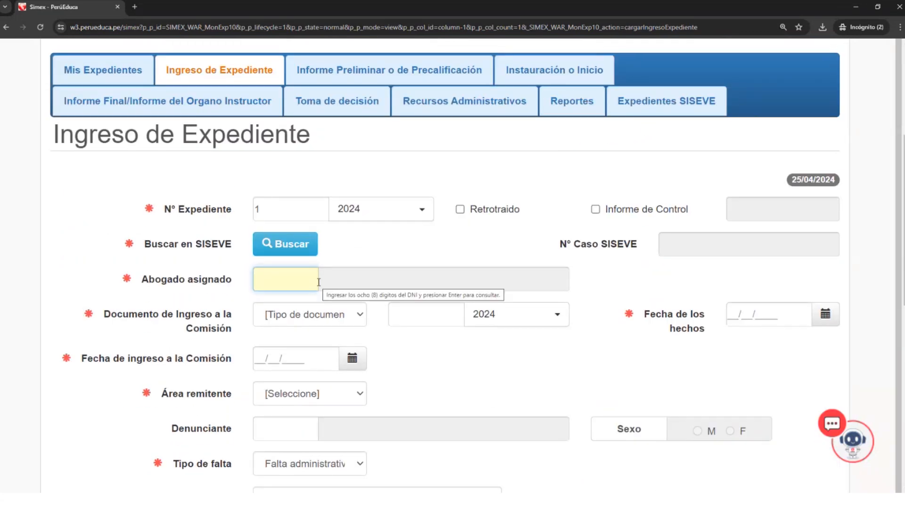
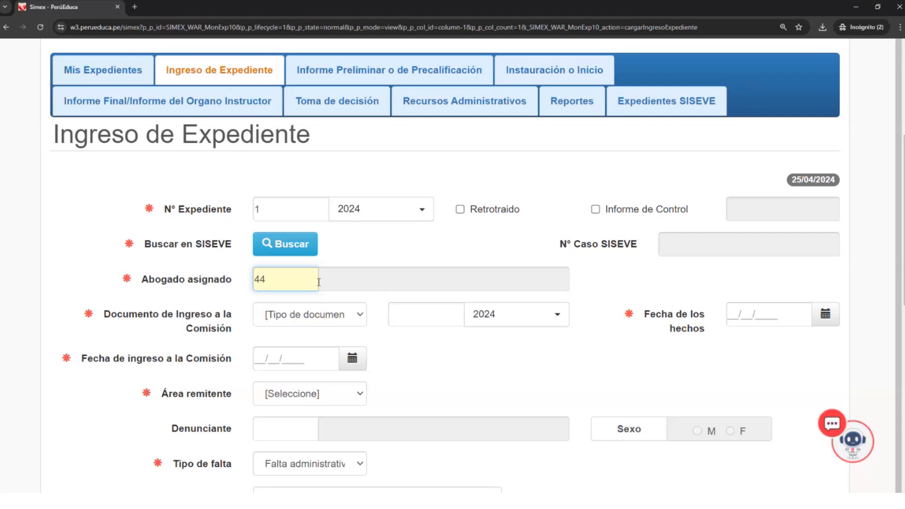
pyautogui.press('Return')
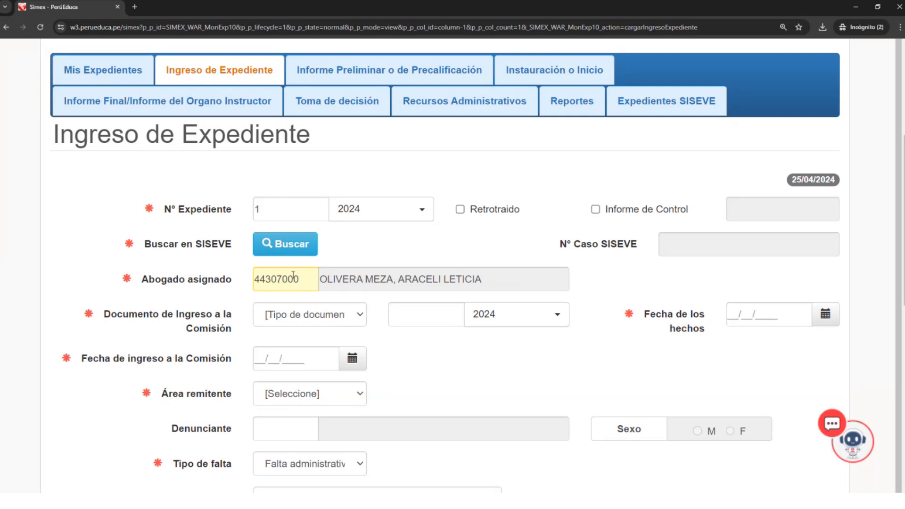
pyautogui.scroll(1, 293, 276)
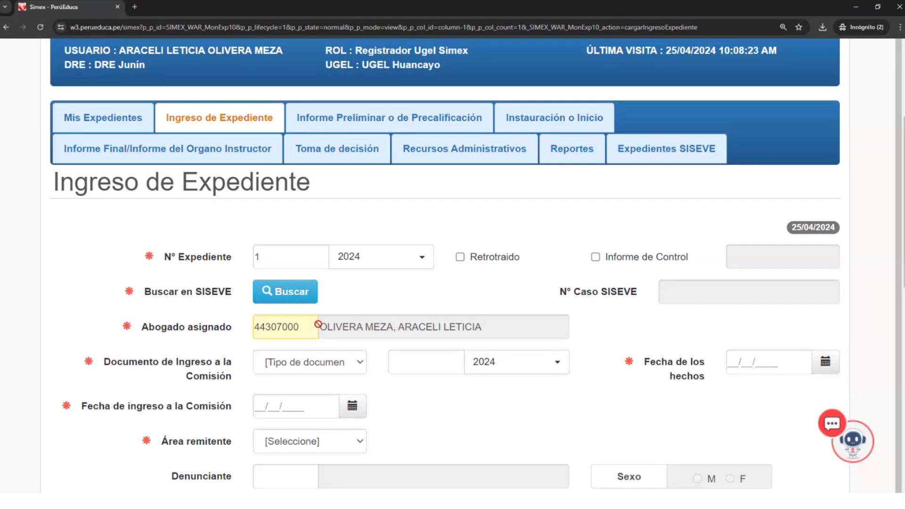
pyautogui.moveTo(300, 327); pyautogui.dragTo(237, 334)
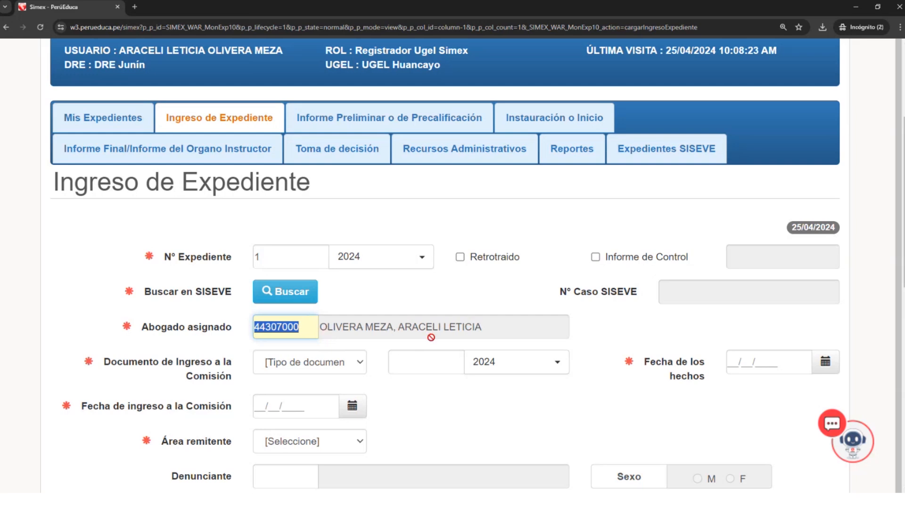
# - Set the Documento de Ingreso a la Comisión to type Informe with number 13
pyautogui.scroll(-1, 427, 337)
pyautogui.scroll(-1, 405, 345)
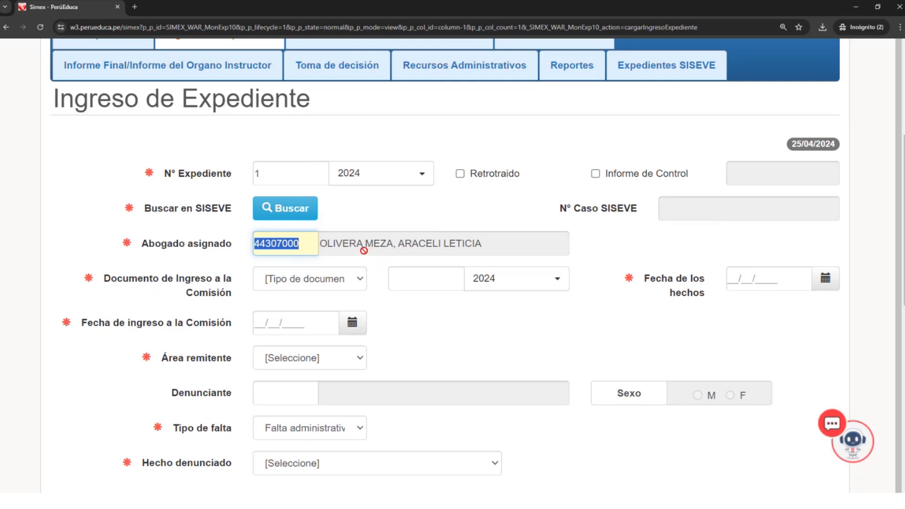
pyautogui.scroll(-2, 346, 285)
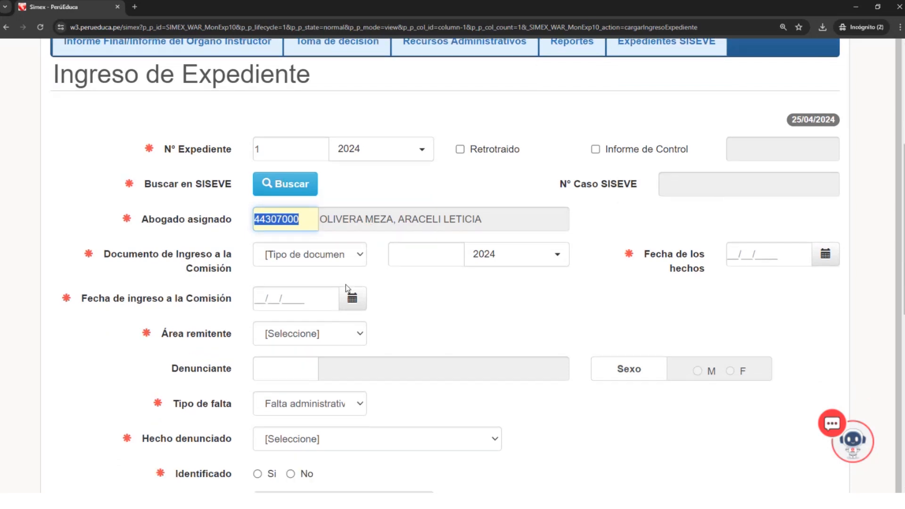
pyautogui.click(354, 239)
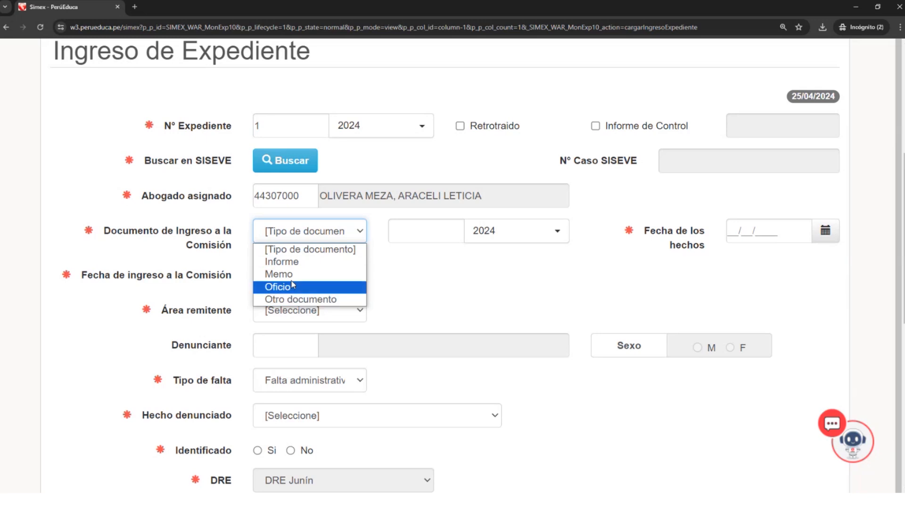
pyautogui.click(294, 262)
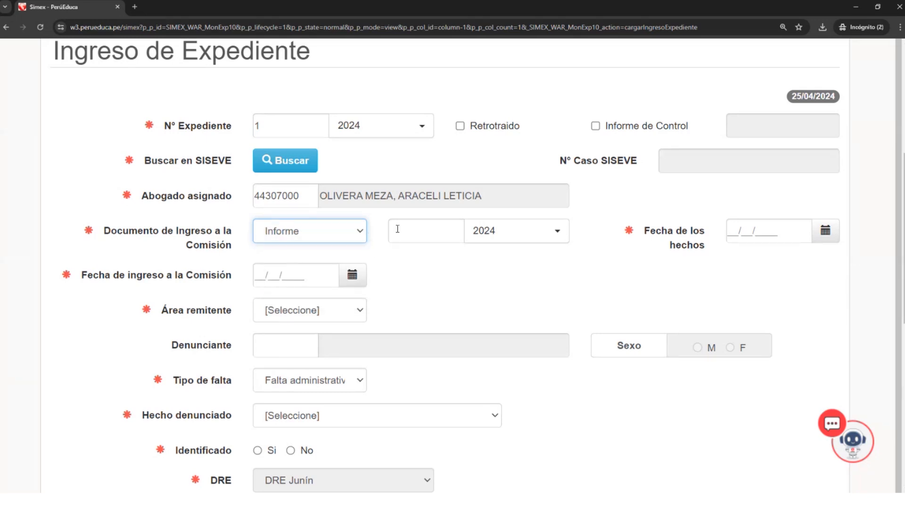
pyautogui.click(427, 234)
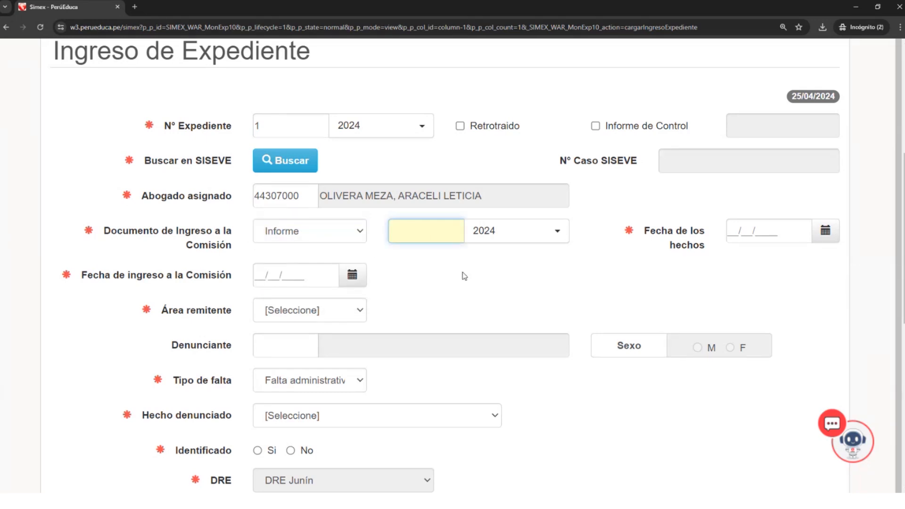
pyautogui.write('13')
pyautogui.click(502, 277)
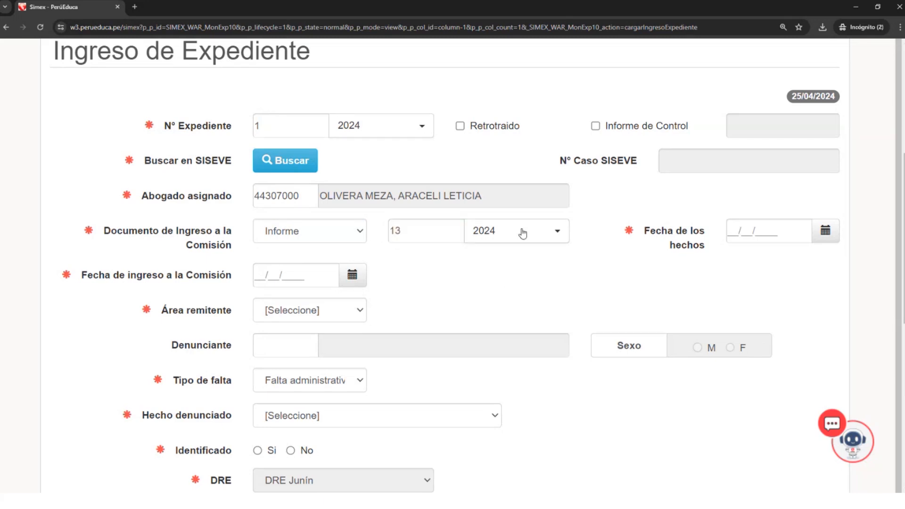
# - View the available years for the Documento de Ingreso a la Comisión, leaving 2024 selected
pyautogui.click(562, 232)
pyautogui.scroll(-3, 536, 370)
pyautogui.scroll(5, 536, 374)
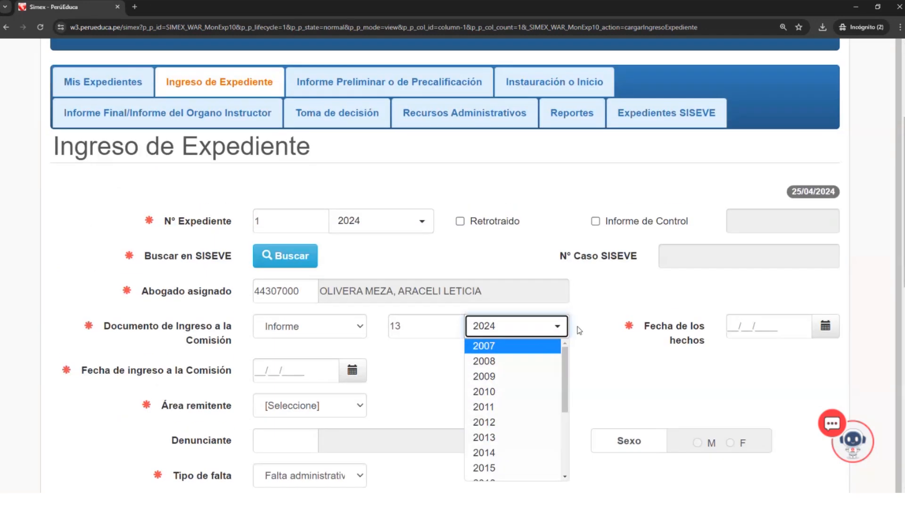
pyautogui.click(578, 337)
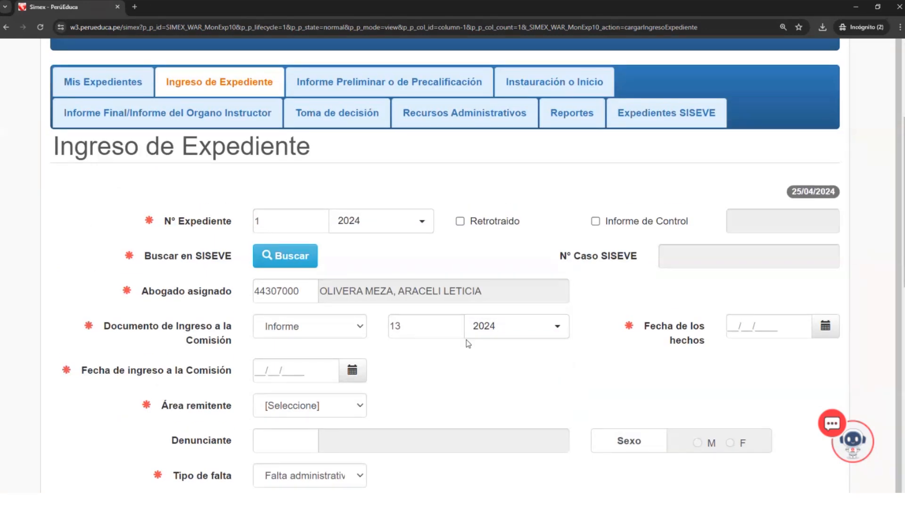
pyautogui.scroll(-1, 342, 361)
pyautogui.click(283, 328)
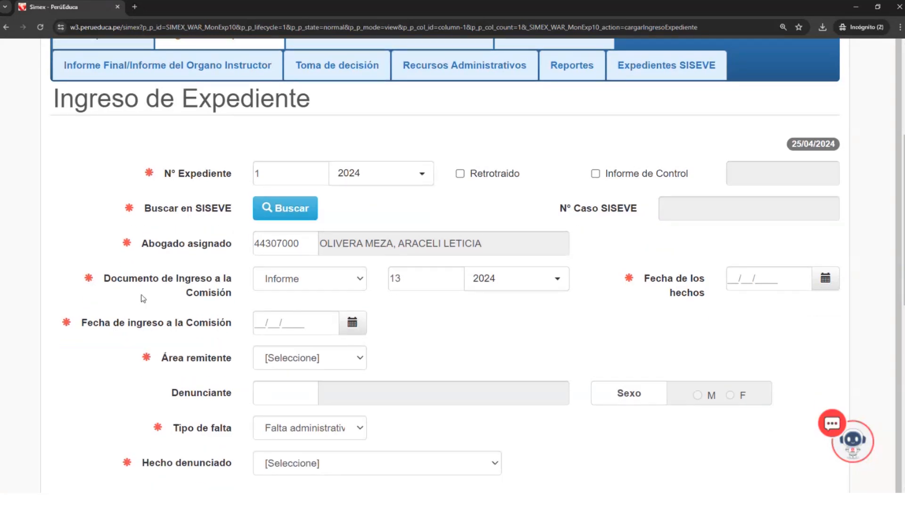
# - View the calendars for Fecha de ingreso a la Comisión and Fecha de los hechos, leaving both dates empty
pyautogui.click(265, 326)
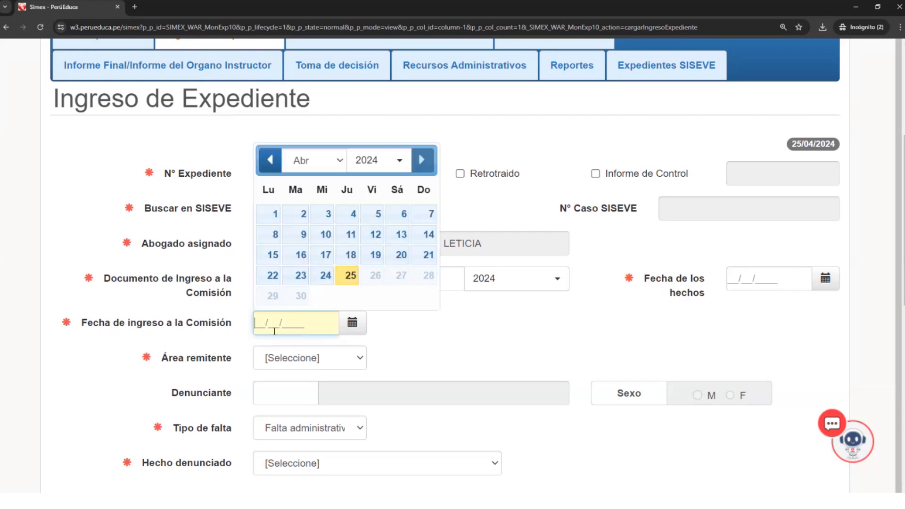
pyautogui.click(417, 346)
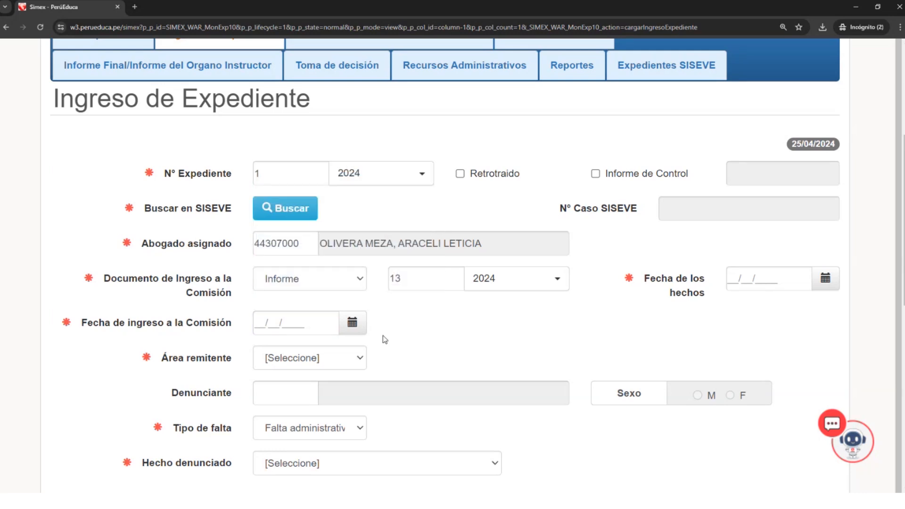
pyautogui.click(733, 279)
pyautogui.click(289, 317)
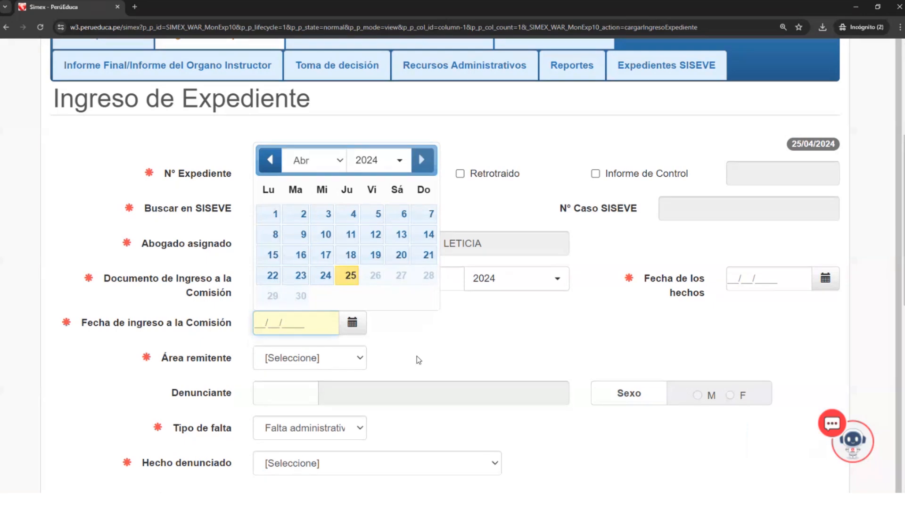
pyautogui.scroll(-1, 418, 360)
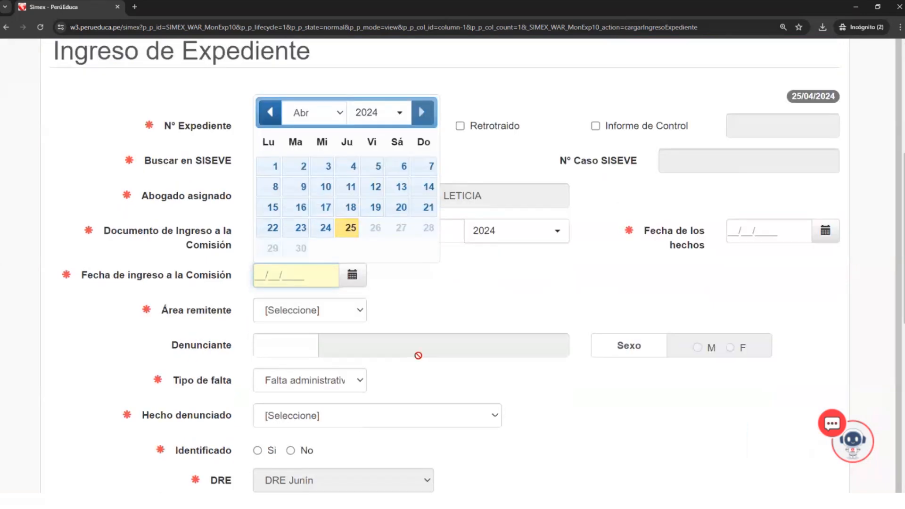
pyautogui.scroll(1, 418, 355)
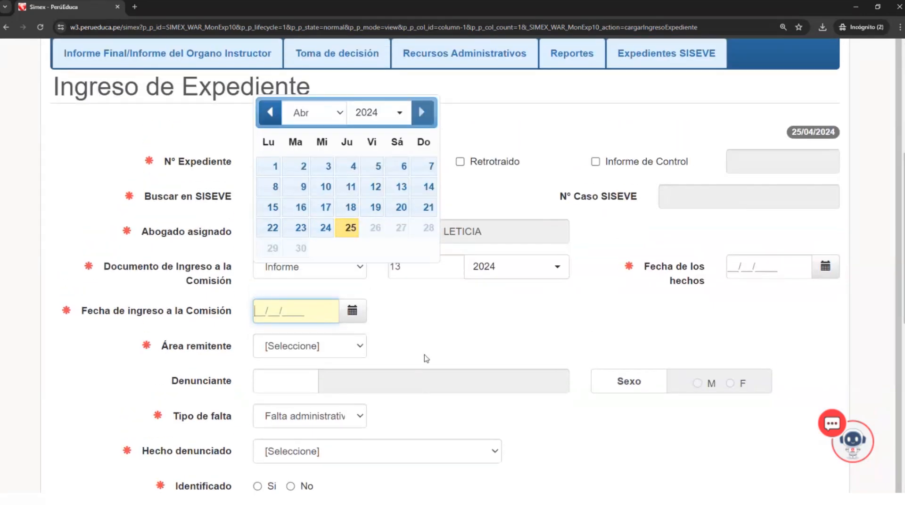
pyautogui.click(425, 355)
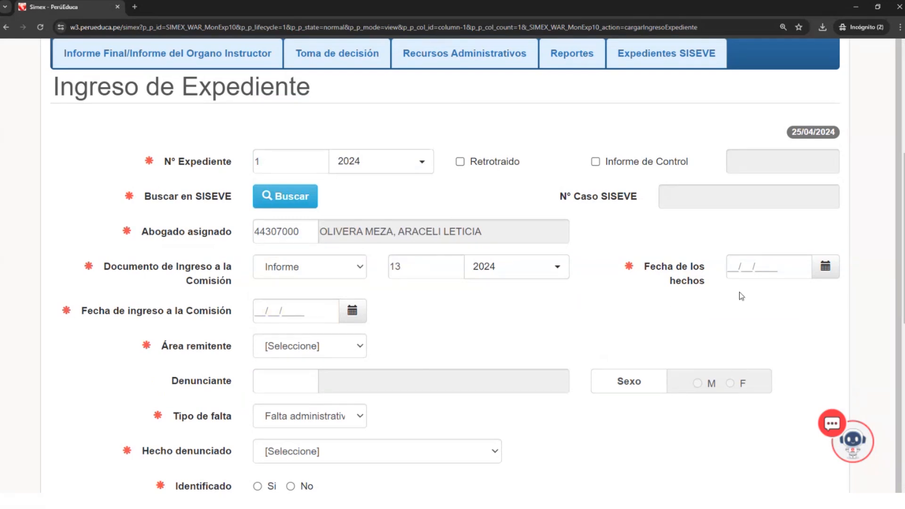
pyautogui.click(730, 270)
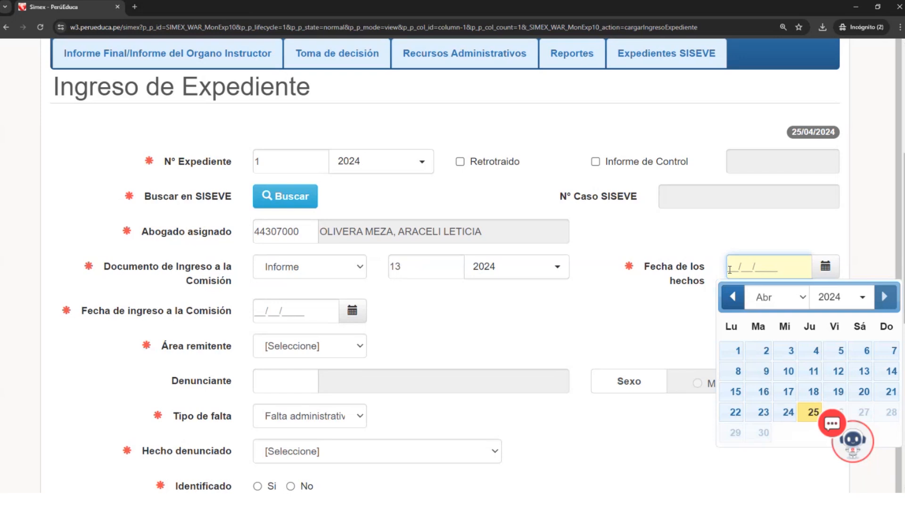
pyautogui.scroll(1, 729, 270)
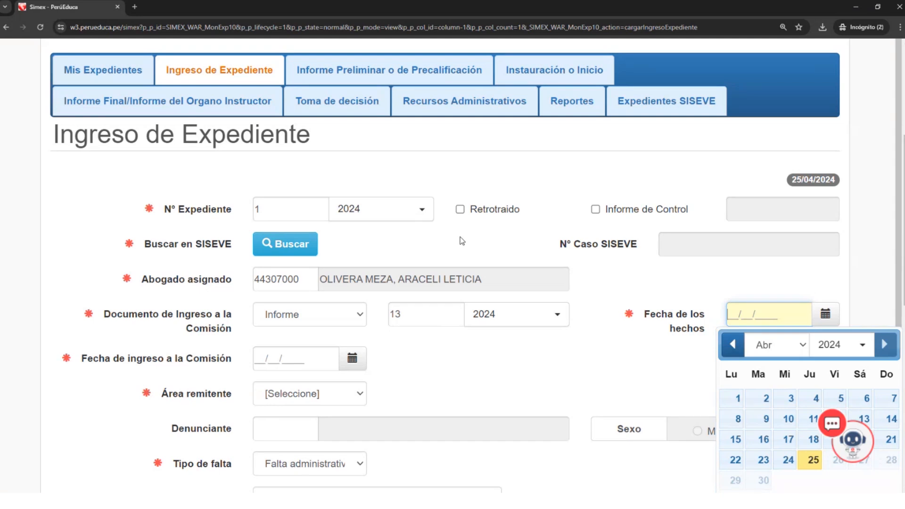
pyautogui.click(392, 244)
# - Set the year of the N° Expediente to 2022
pyautogui.click(291, 212)
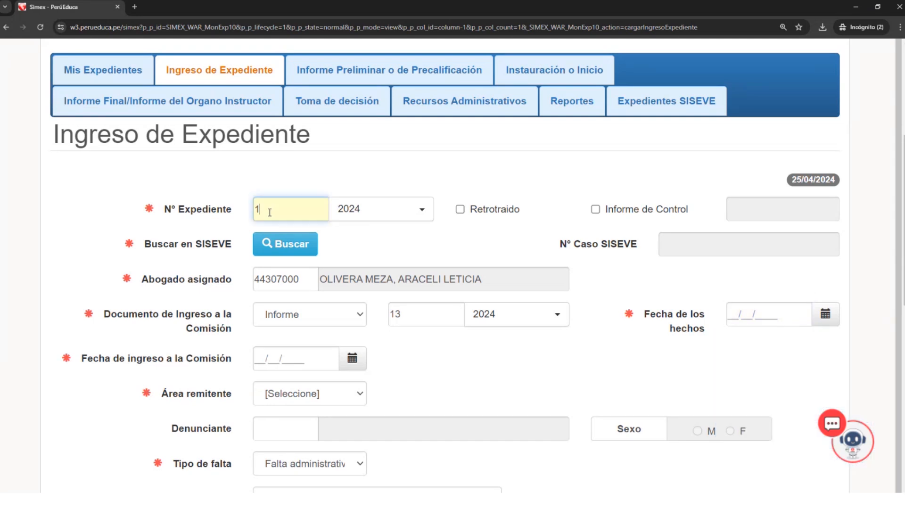
pyautogui.click(377, 212)
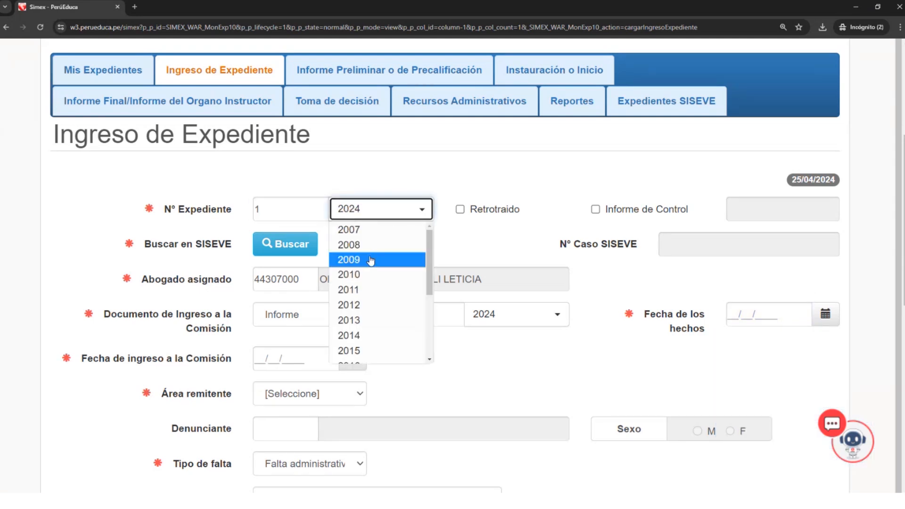
pyautogui.scroll(-1, 379, 312)
pyautogui.scroll(3, 379, 314)
pyautogui.scroll(-5, 379, 329)
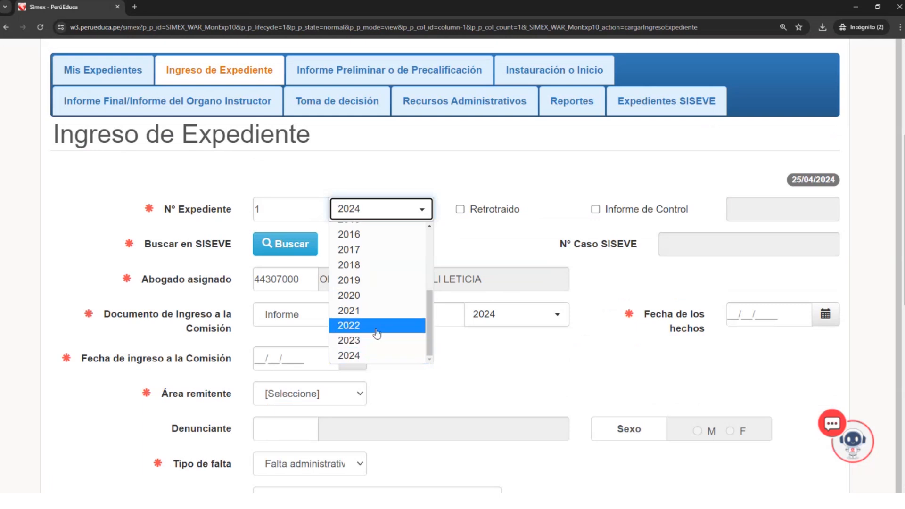
pyautogui.click(378, 330)
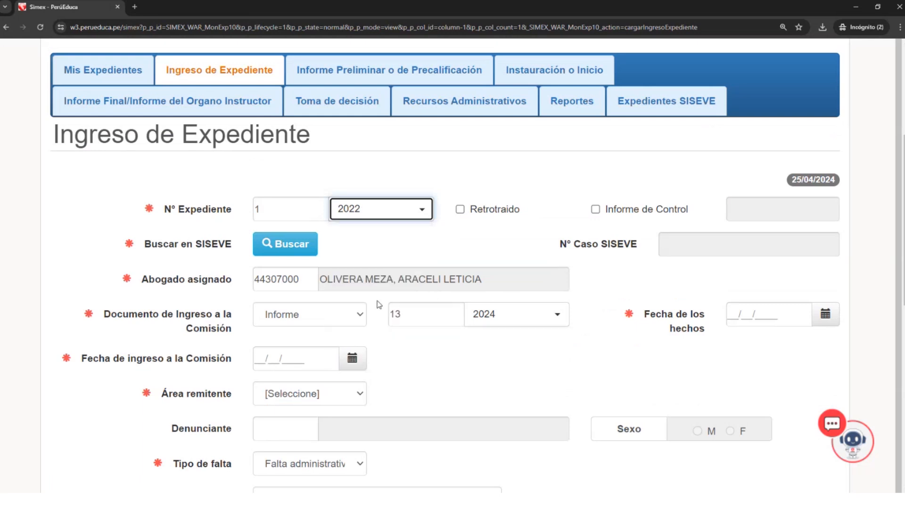
pyautogui.click(408, 222)
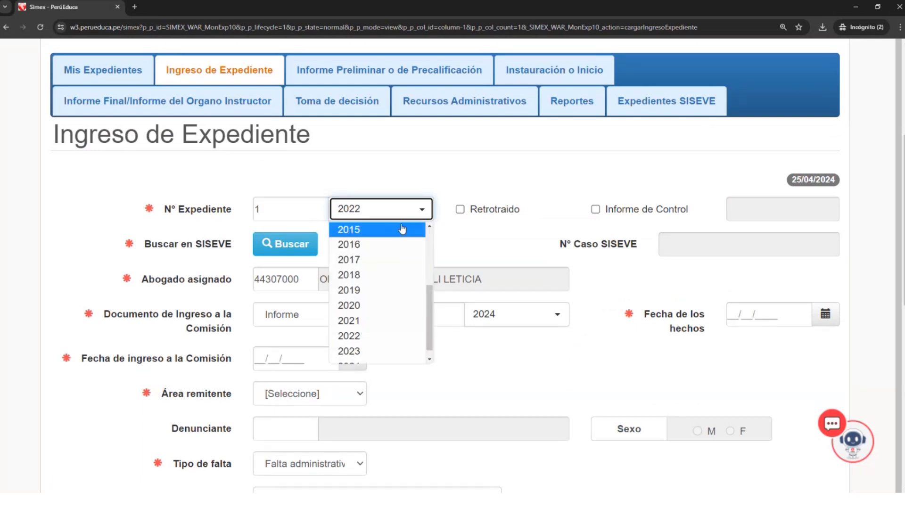
pyautogui.click(359, 343)
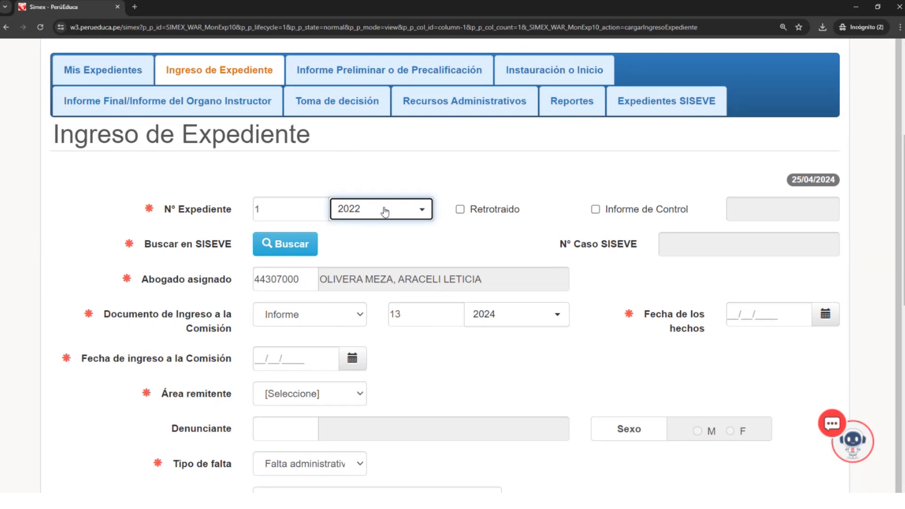
pyautogui.click(422, 211)
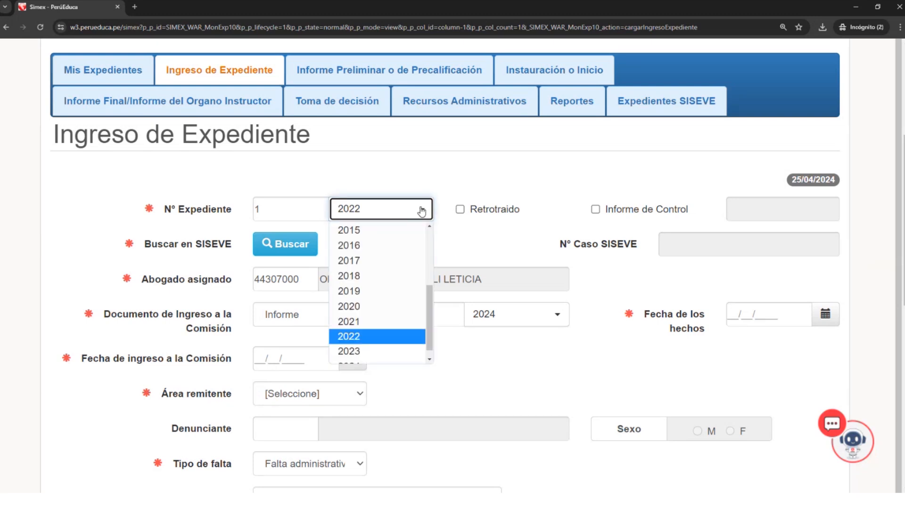
pyautogui.click(371, 338)
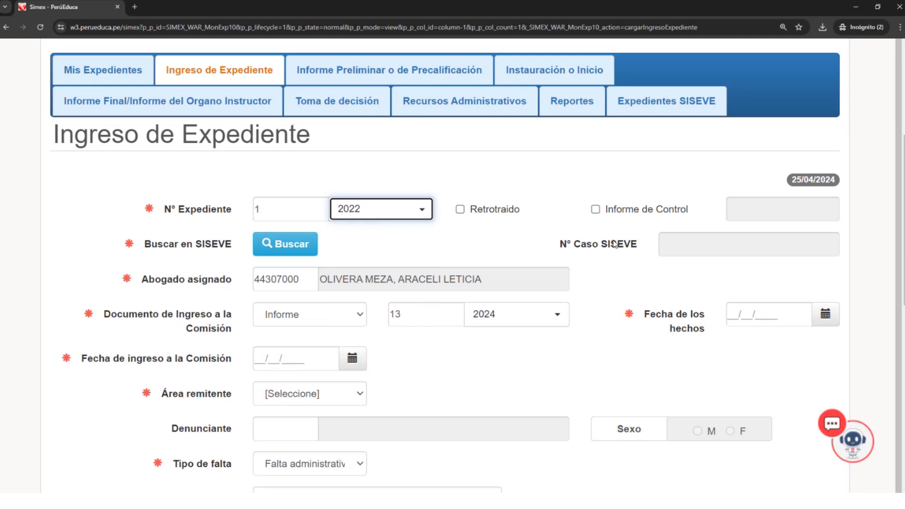
# - Set the Fecha de los hechos to 03/02/2022 using its calendar
pyautogui.click(738, 314)
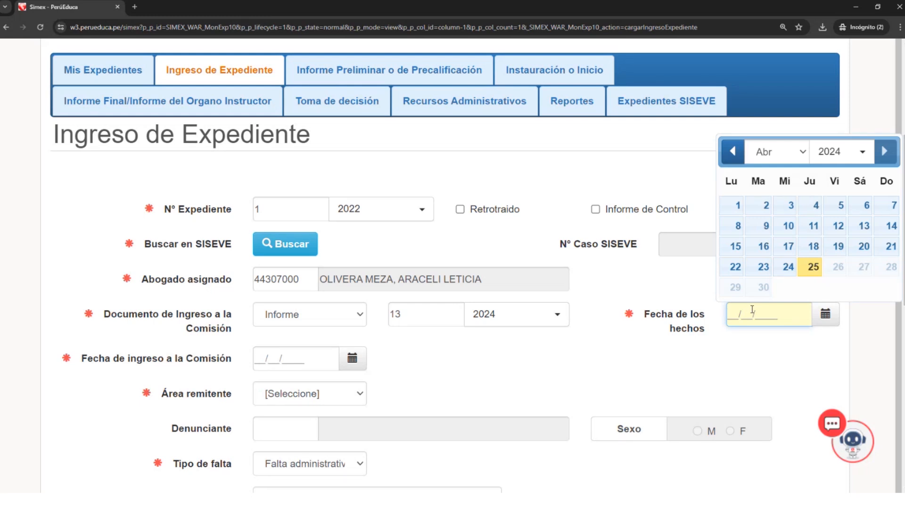
pyautogui.write('06')
pyautogui.click(798, 154)
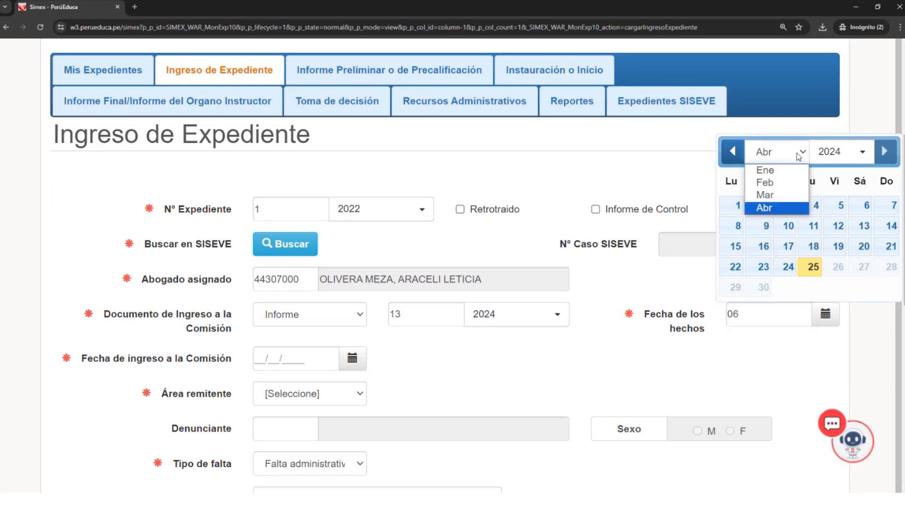
pyautogui.click(778, 183)
pyautogui.click(863, 152)
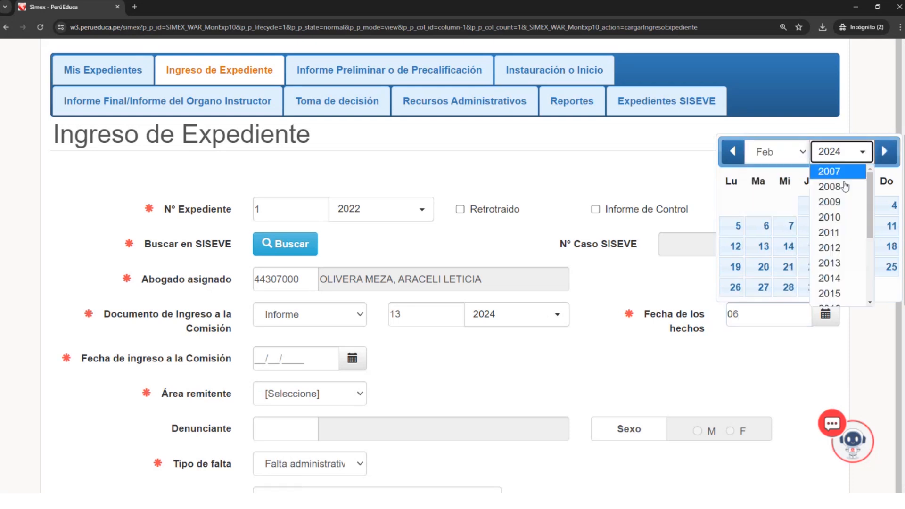
pyautogui.scroll(-2, 845, 186)
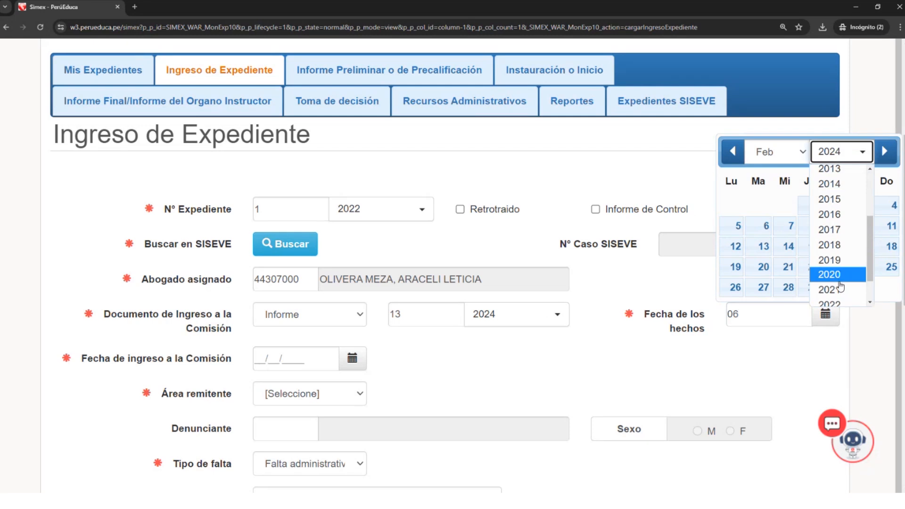
pyautogui.click(836, 303)
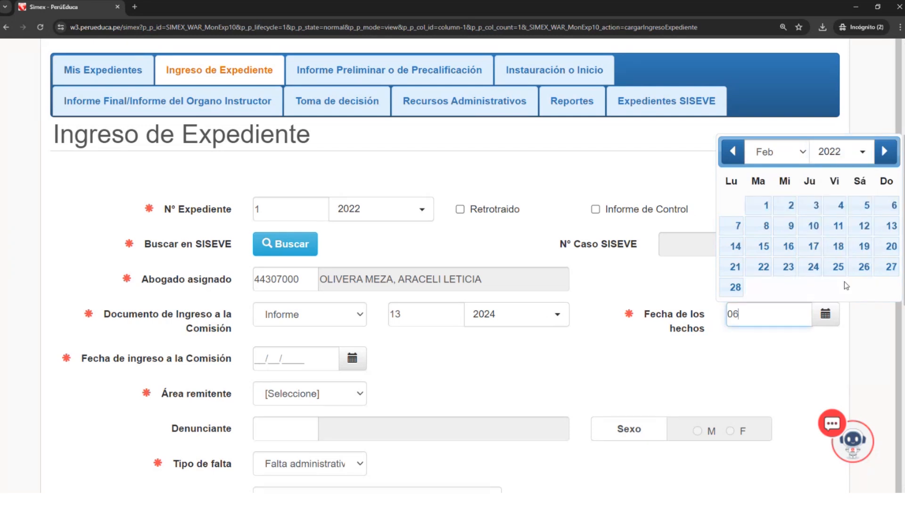
pyautogui.click(814, 208)
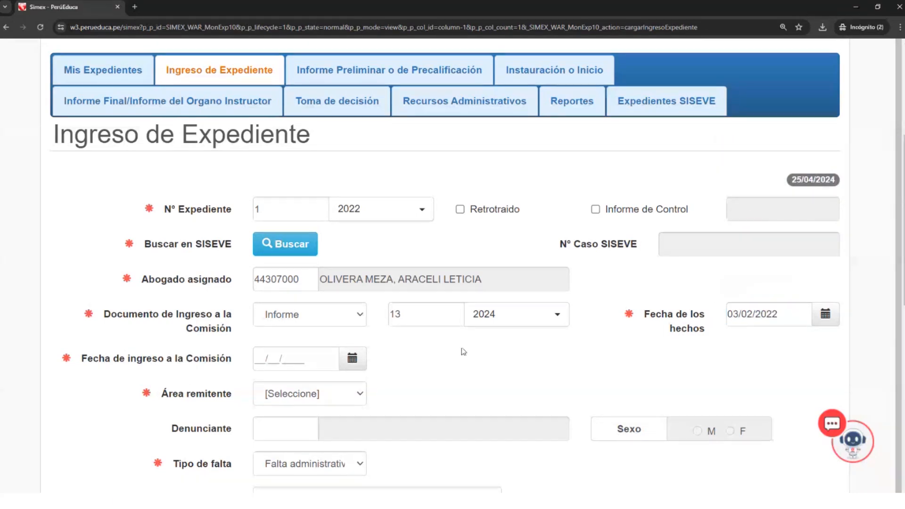
# - Set the Fecha de ingreso a la Comisión to 18/04/2024 using its calendar
pyautogui.click(277, 362)
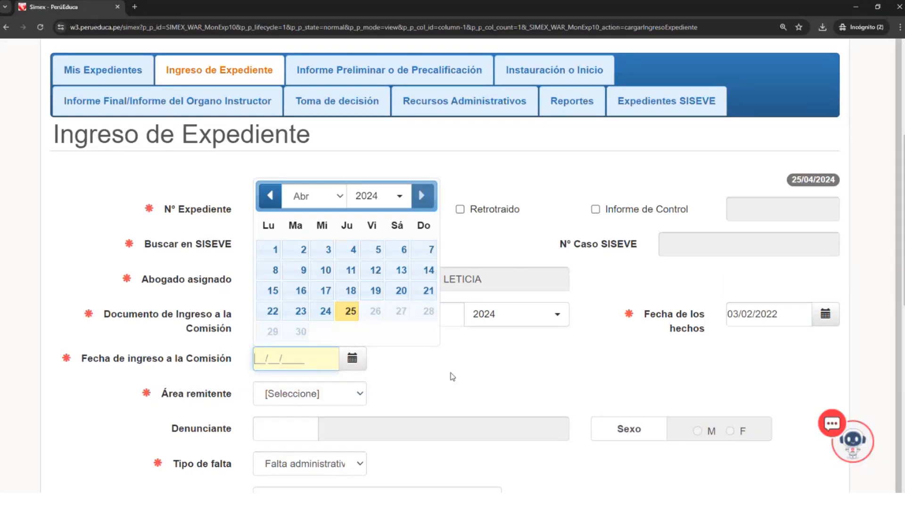
pyautogui.click(382, 359)
pyautogui.scroll(-1, 264, 358)
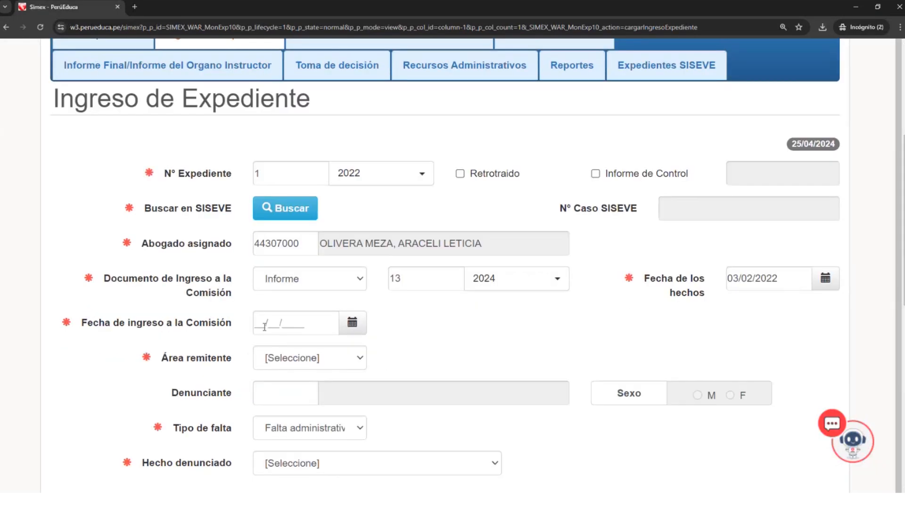
pyautogui.click(353, 325)
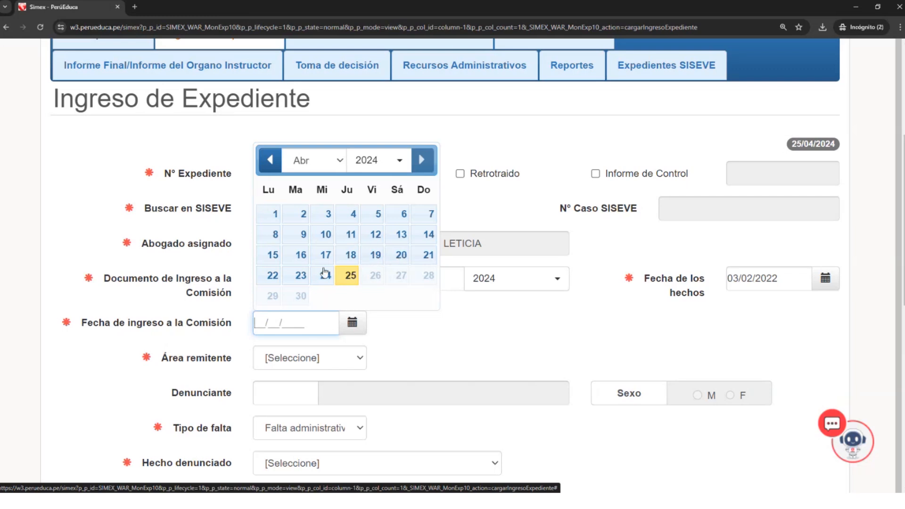
pyautogui.click(351, 257)
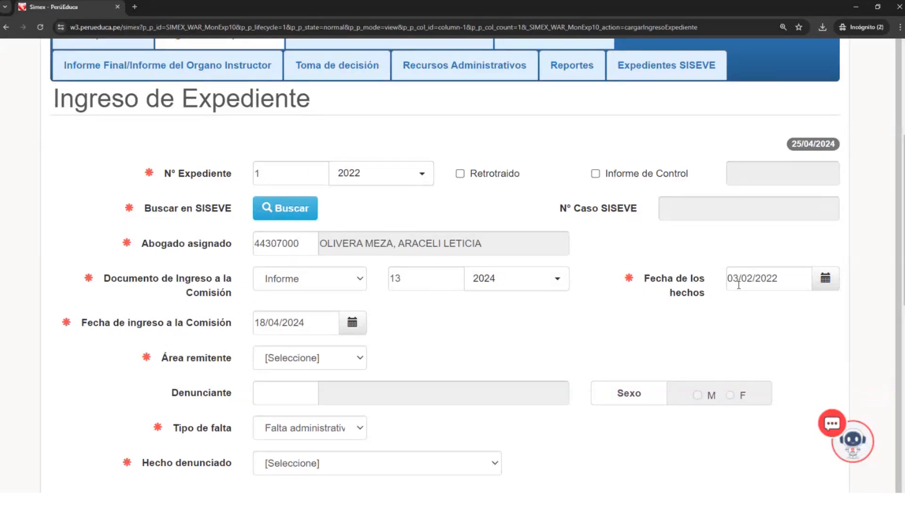
# - Review the dates entered for Fecha de los hechos and Fecha de ingreso a la Comisión, leaving them as they are
pyautogui.moveTo(730, 278); pyautogui.dragTo(700, 286)
pyautogui.click(786, 257)
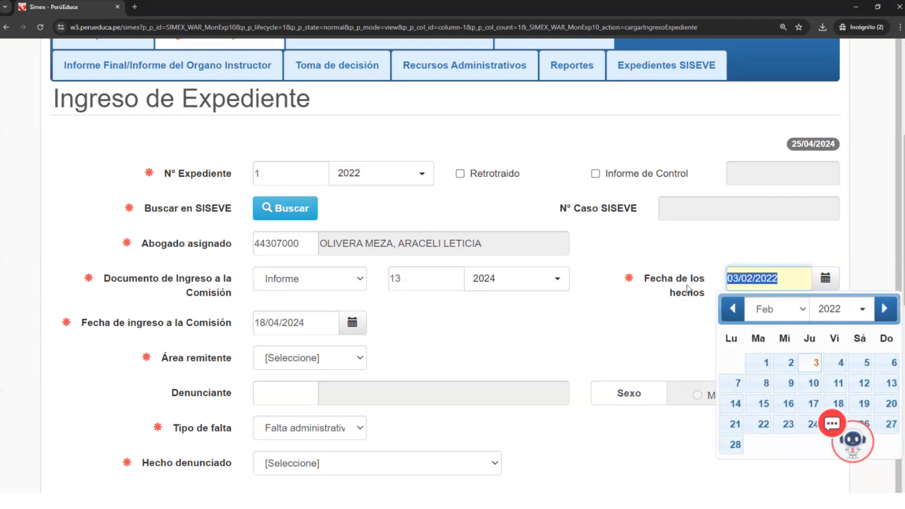
pyautogui.moveTo(317, 325); pyautogui.dragTo(248, 319)
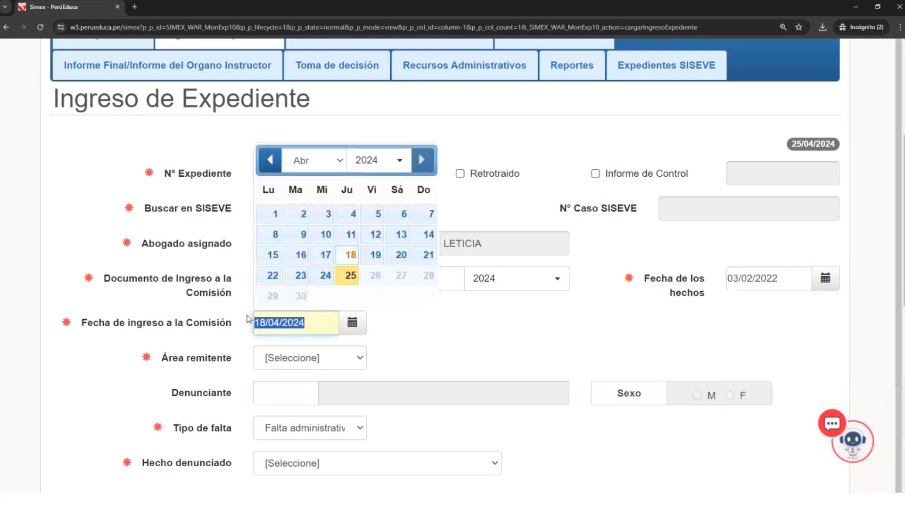
pyautogui.click(450, 341)
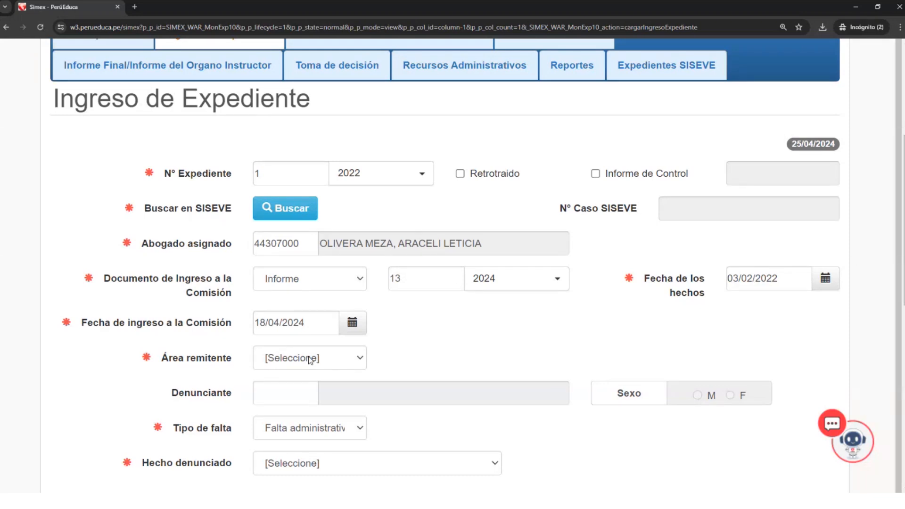
# - Set the Área remitente to Dirección and point out the Denunciante field, leaving it empty
pyautogui.scroll(-1, 311, 360)
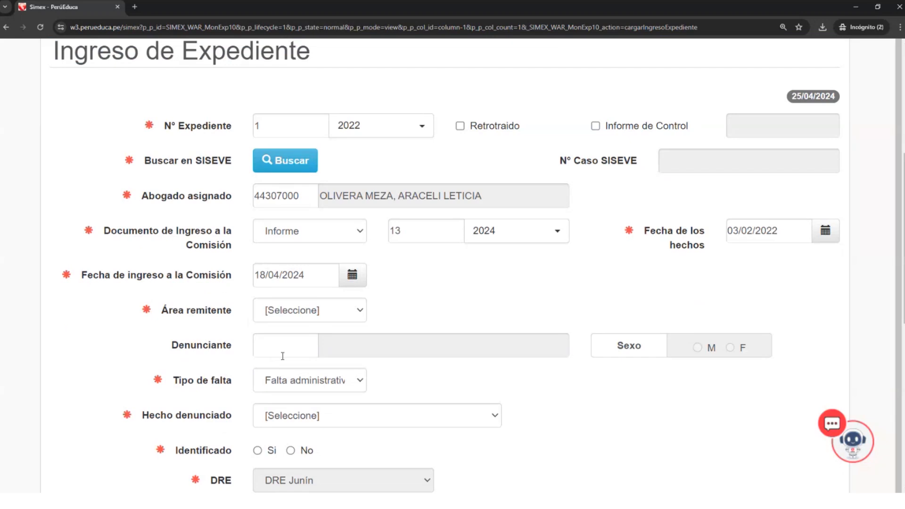
pyautogui.moveTo(327, 324)
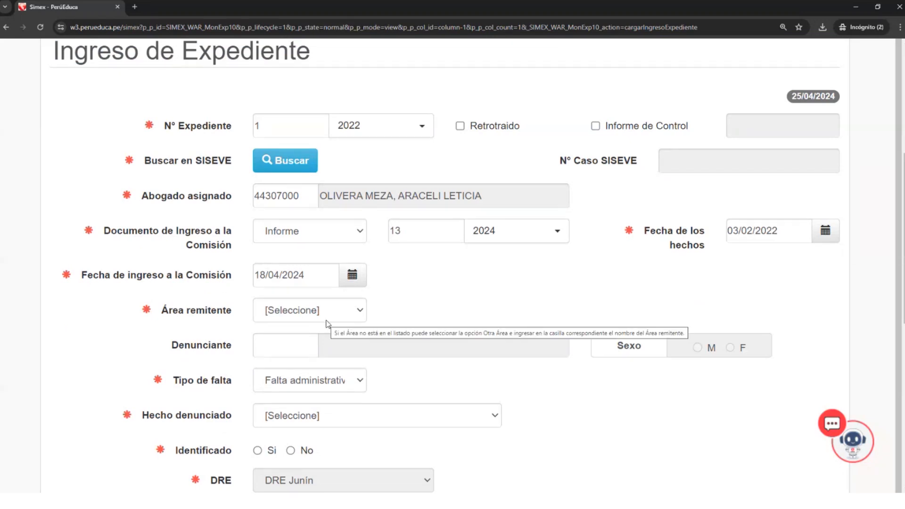
pyautogui.click(328, 318)
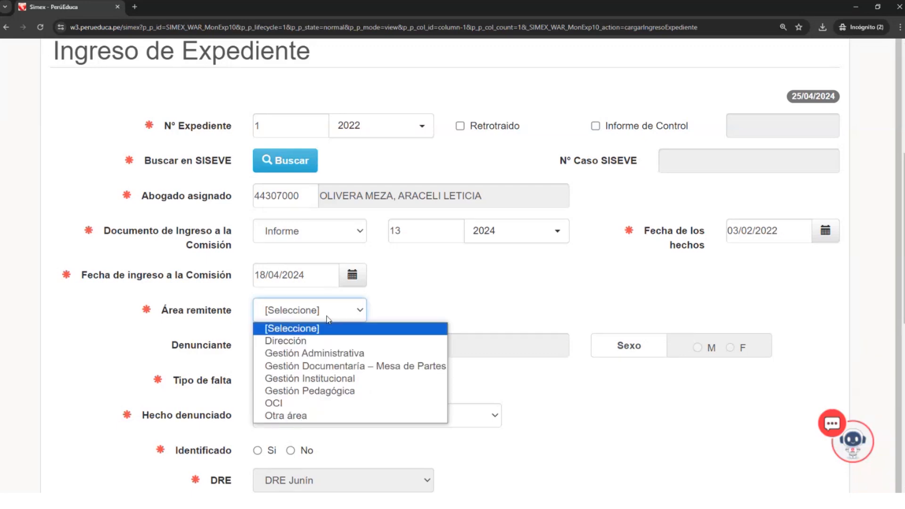
pyautogui.click(314, 343)
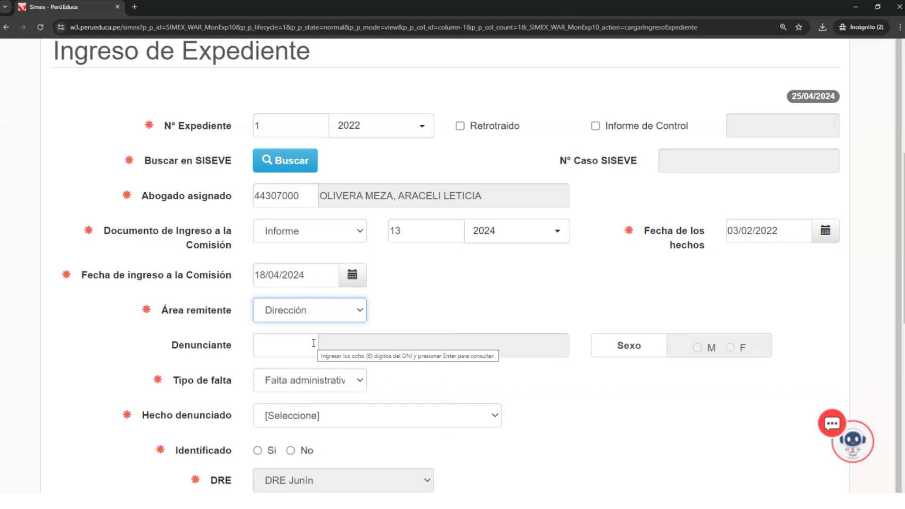
pyautogui.click(291, 349)
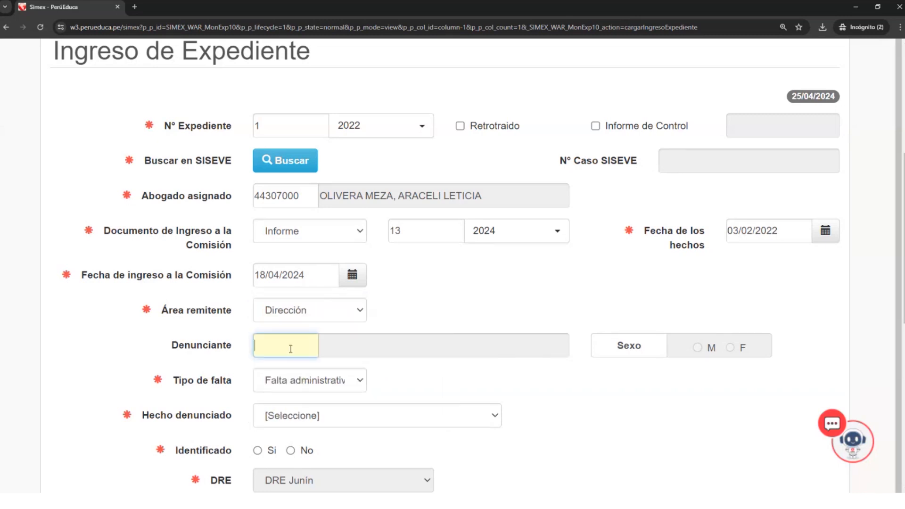
pyautogui.moveTo(156, 350); pyautogui.dragTo(234, 355)
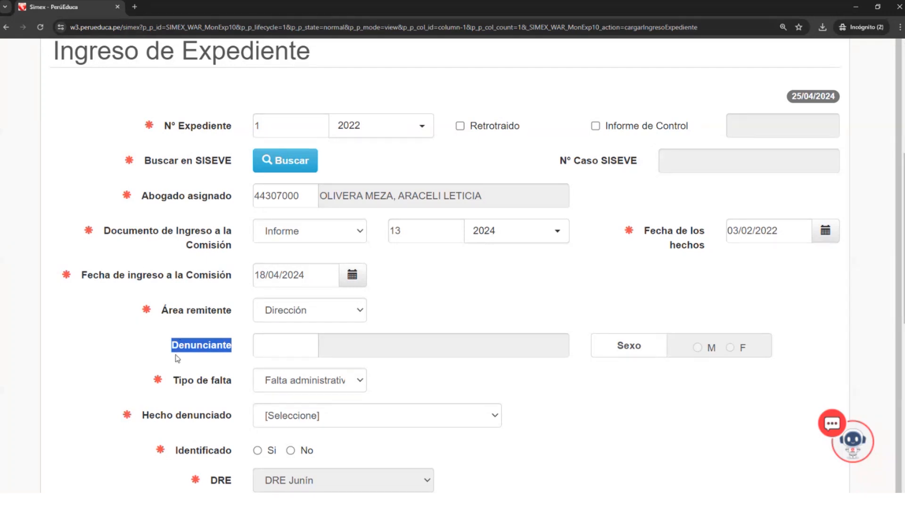
pyautogui.scroll(-2, 179, 357)
pyautogui.scroll(-1, 180, 358)
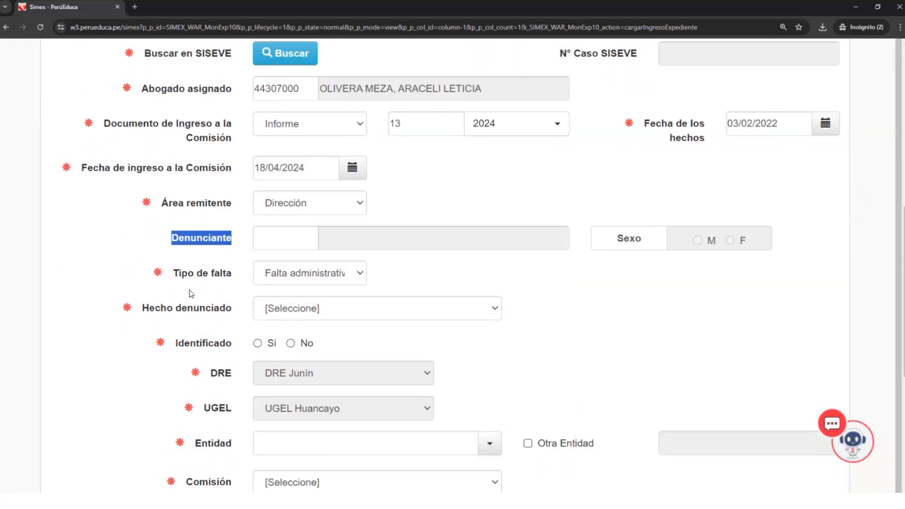
pyautogui.scroll(1, 175, 242)
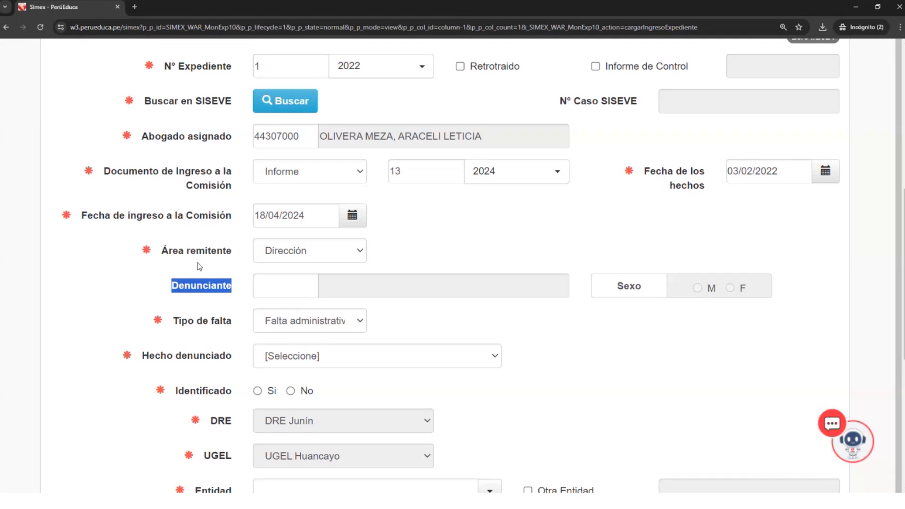
pyautogui.click(178, 288)
pyautogui.moveTo(176, 289); pyautogui.dragTo(231, 288)
pyautogui.click(411, 267)
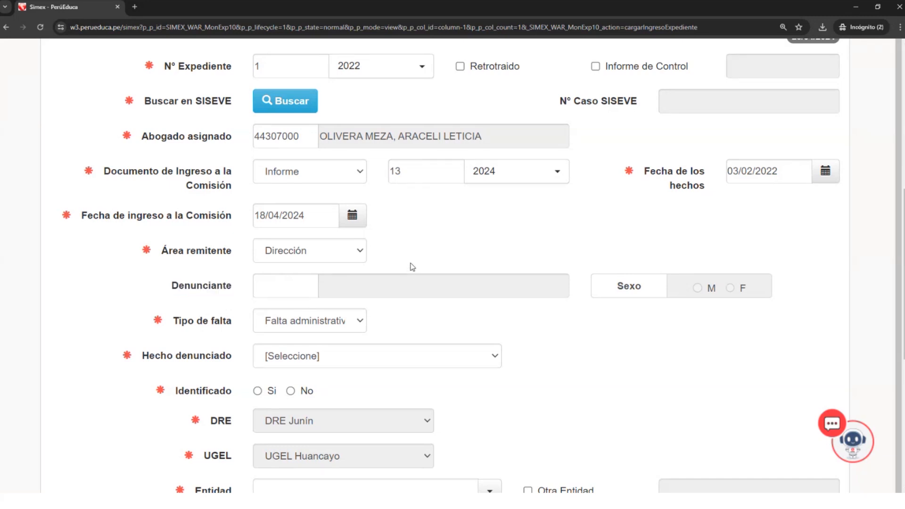
# - Enter the complainant's DNI number in the Denunciante field and load the person's details
pyautogui.click(293, 291)
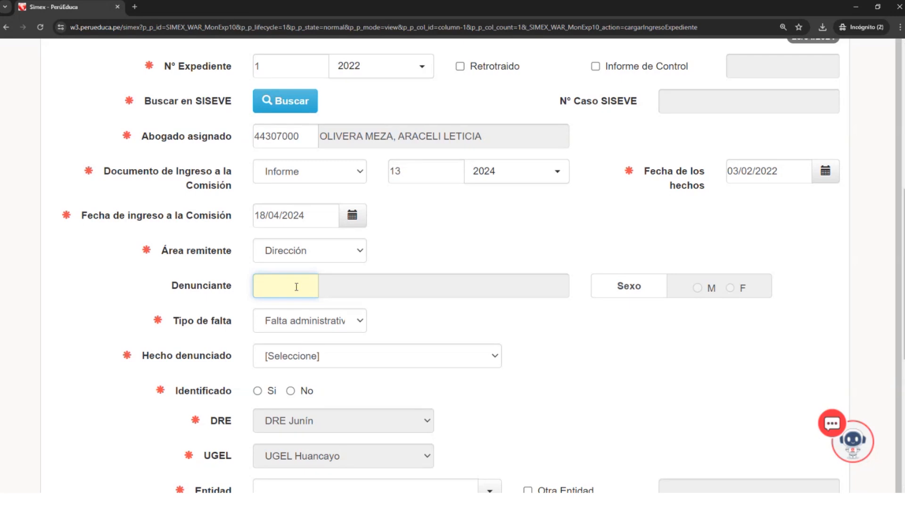
pyautogui.press('Tab')
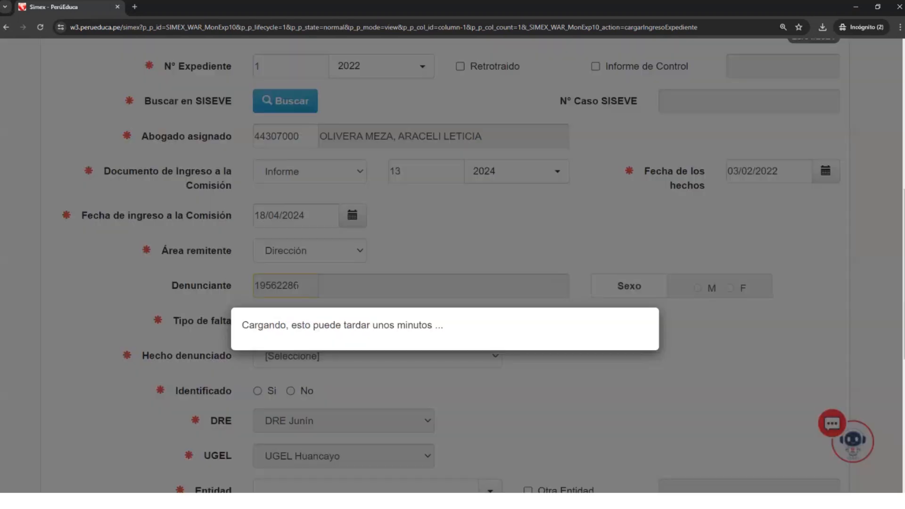
# - Replace the last two digits of the Denunciante DNI number to load a different complainant
pyautogui.click(301, 285)
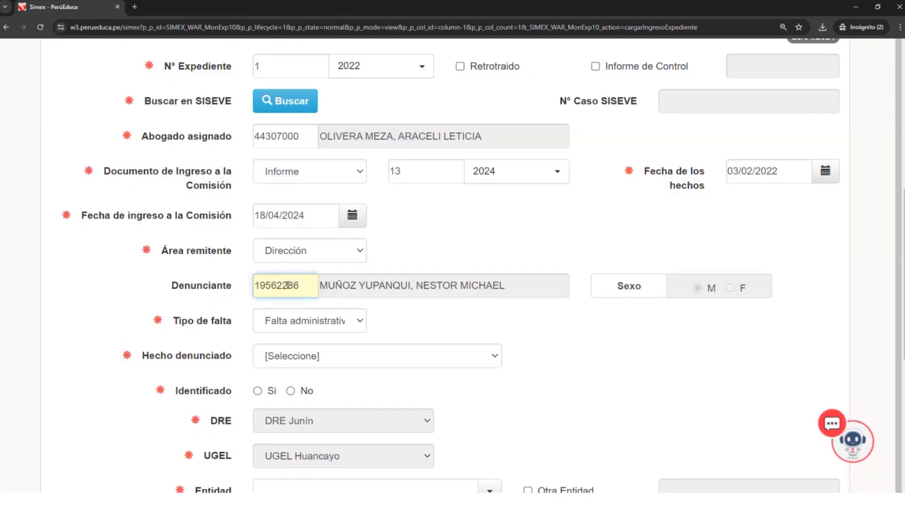
pyautogui.press('BackSpace')
pyautogui.press('BackSpace')
pyautogui.write('5')
pyautogui.click(297, 288)
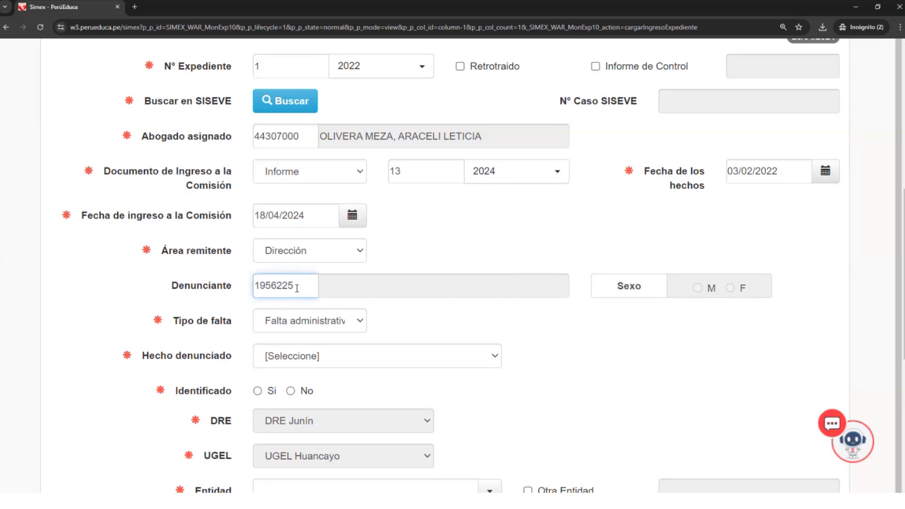
pyautogui.press('BackSpace')
pyautogui.write('2')
pyautogui.press('BackSpace')
pyautogui.write('83')
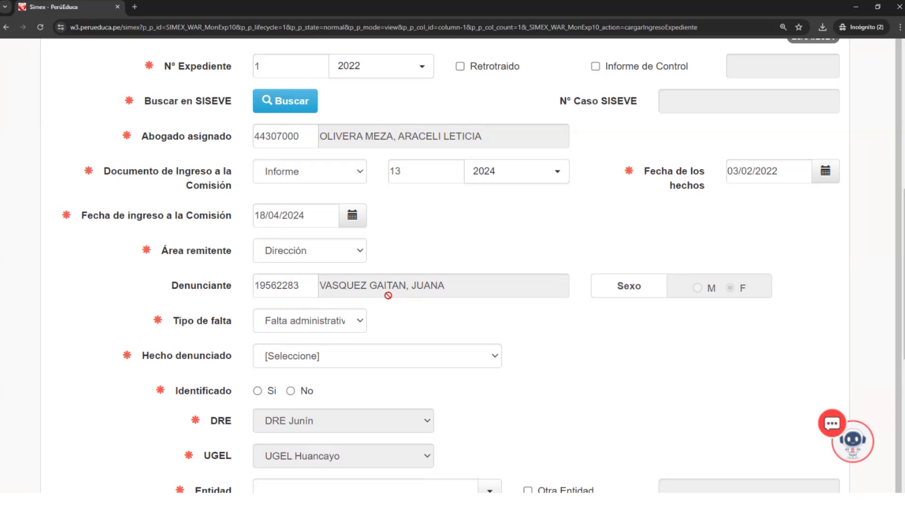
# - Set the Tipo de falta to Infracción ética
pyautogui.scroll(-1, 394, 300)
pyautogui.scroll(-1, 396, 301)
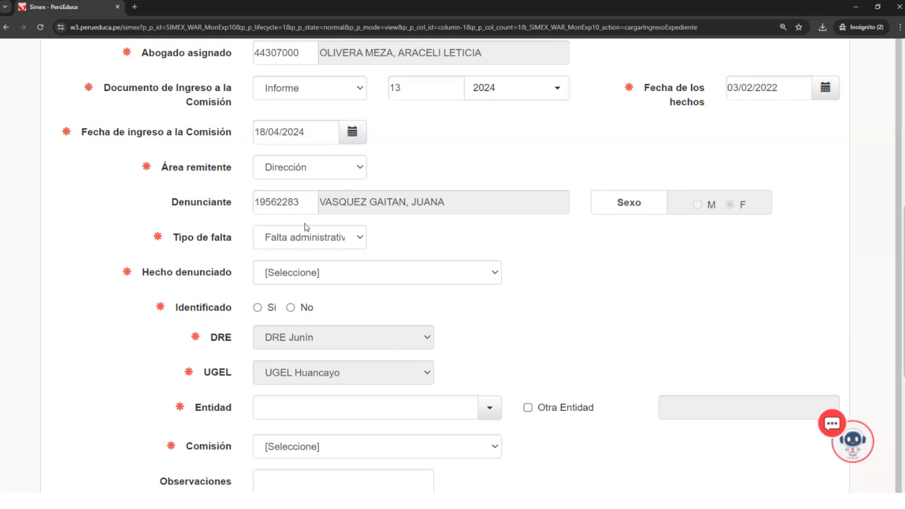
pyautogui.click(309, 237)
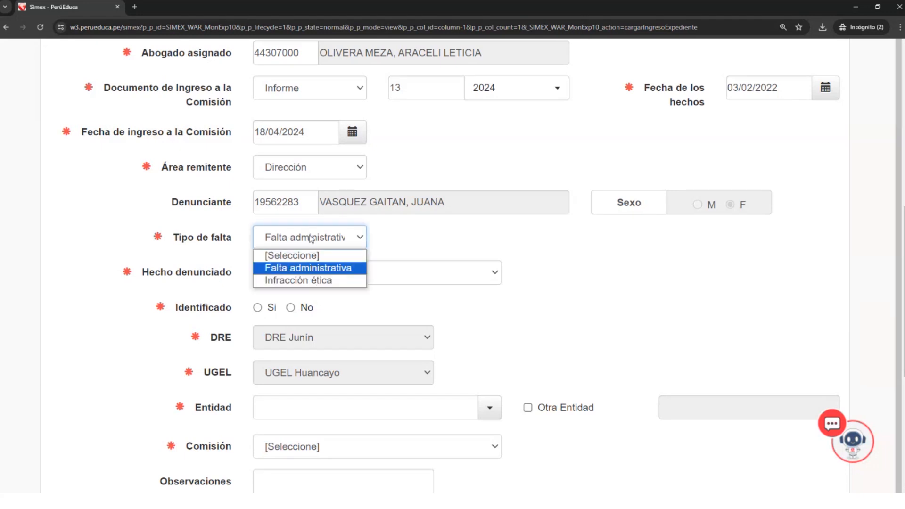
pyautogui.click(282, 281)
pyautogui.click(338, 240)
pyautogui.click(334, 266)
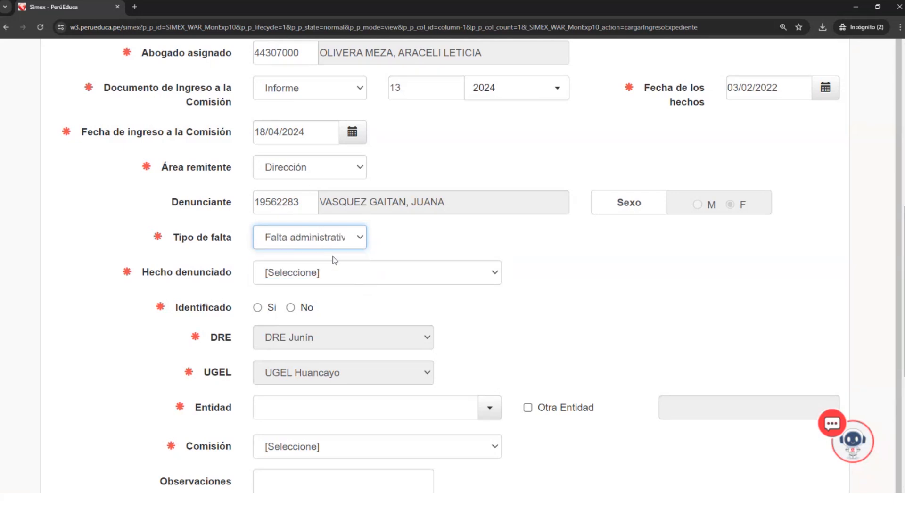
pyautogui.click(349, 241)
pyautogui.click(329, 279)
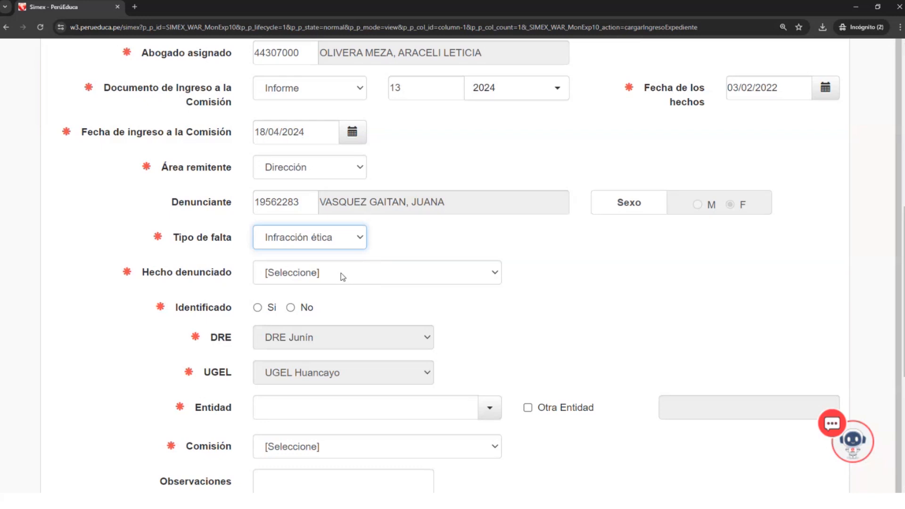
# - Set Hecho denunciado to Violencia sexual en contra de estudiante por parte de profesor o personal administrativo, with the subtype Tocamientos indebidos
pyautogui.click(341, 273)
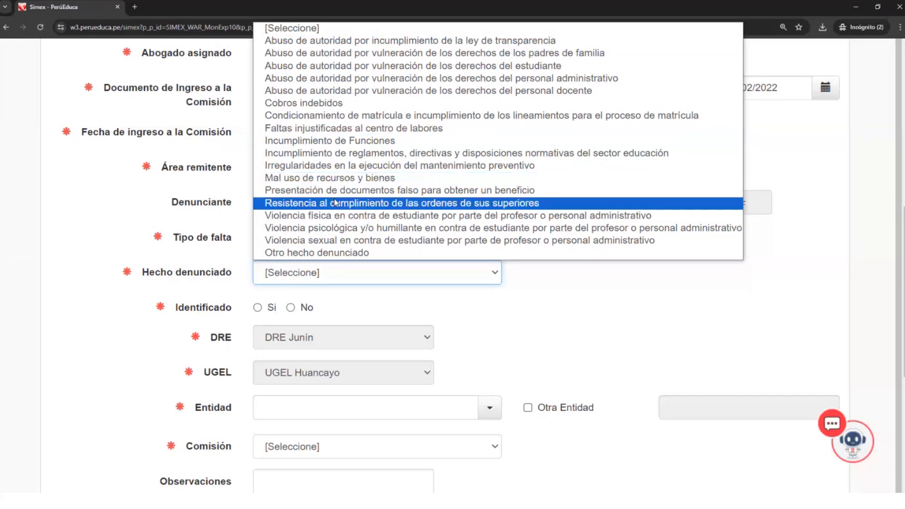
pyautogui.click(355, 244)
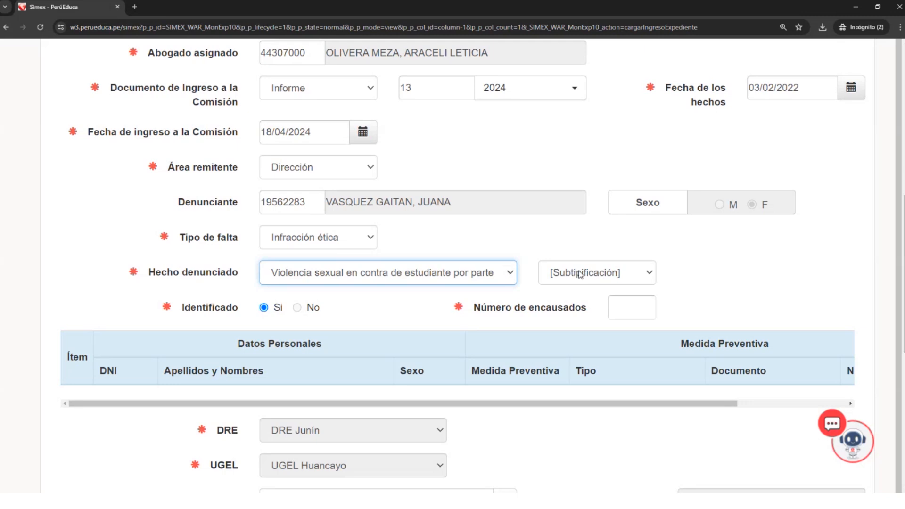
pyautogui.click(557, 275)
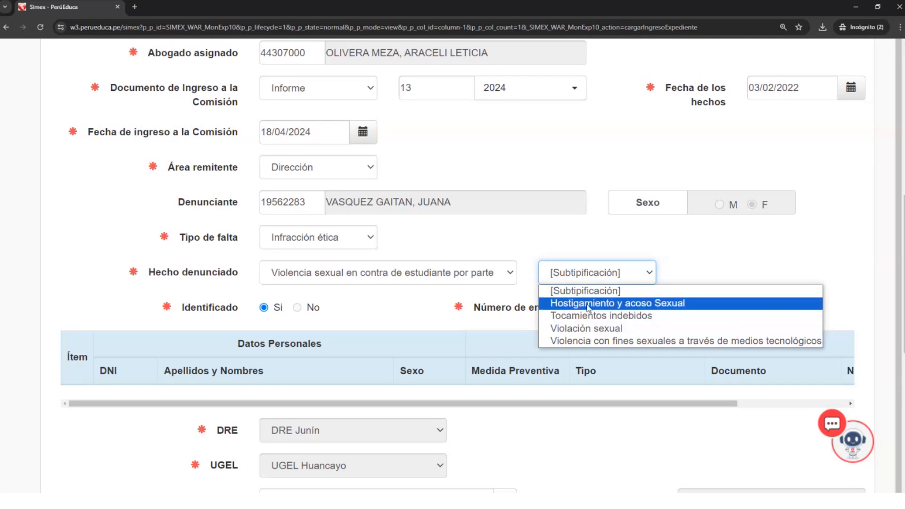
pyautogui.click(548, 315)
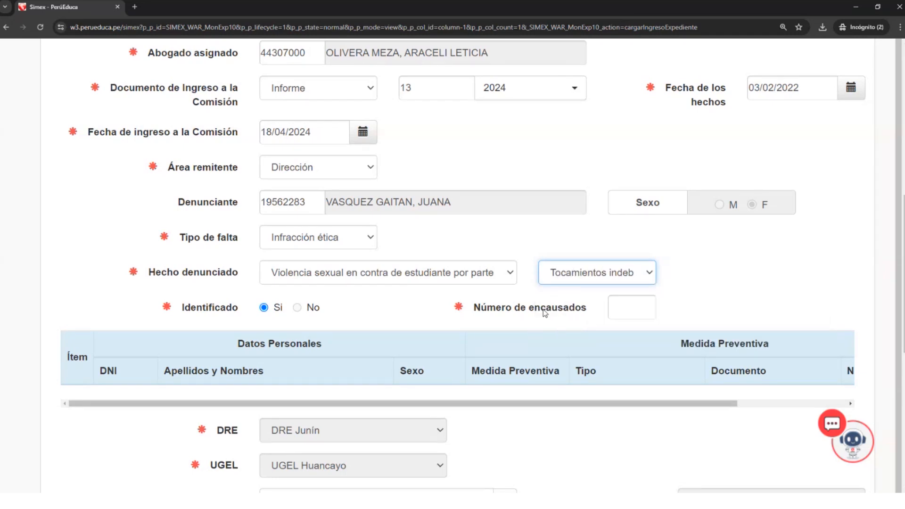
# - Try Mal uso de recursos y bienes as the Hecho denunciado, and restore the student sexual violence option with Tocamientos indebidos
pyautogui.click(511, 279)
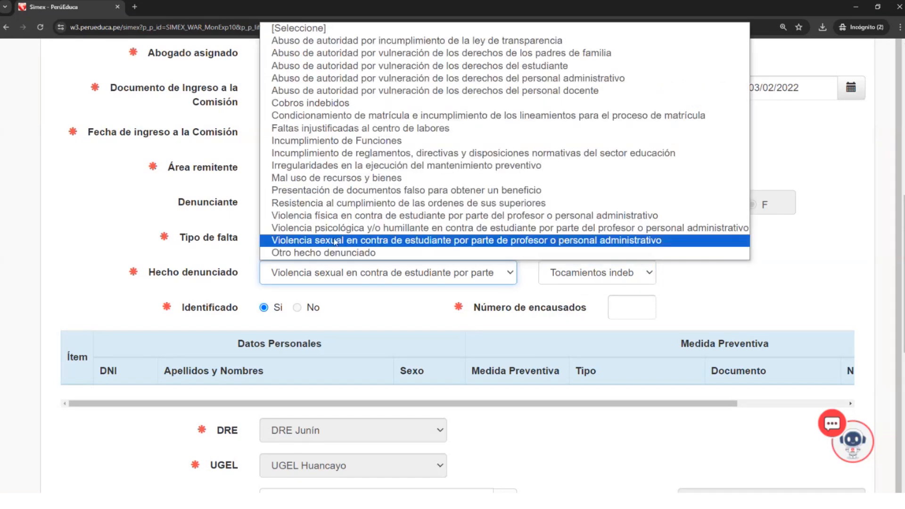
pyautogui.click(317, 183)
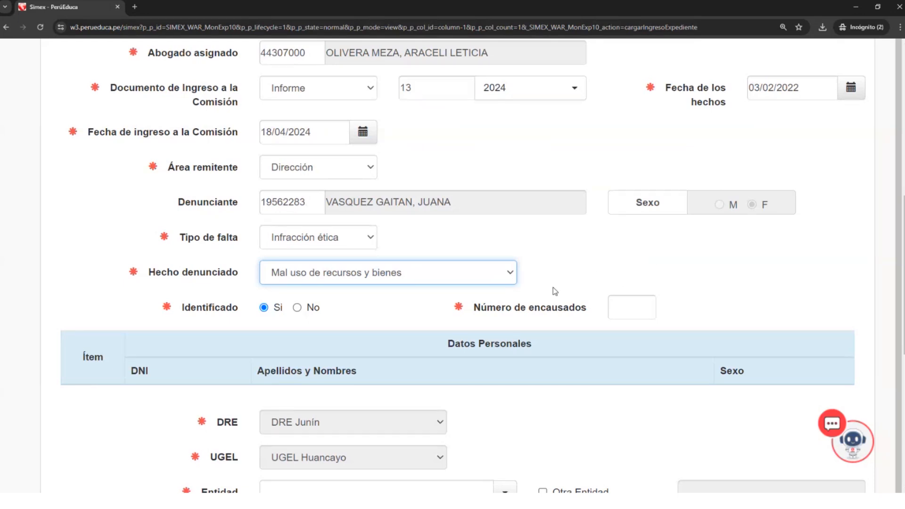
pyautogui.click(510, 273)
pyautogui.click(444, 242)
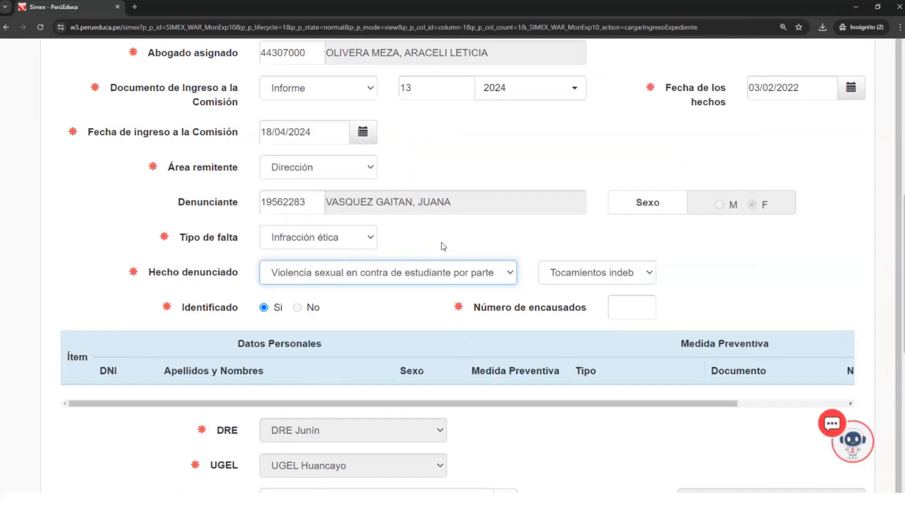
pyautogui.click(603, 282)
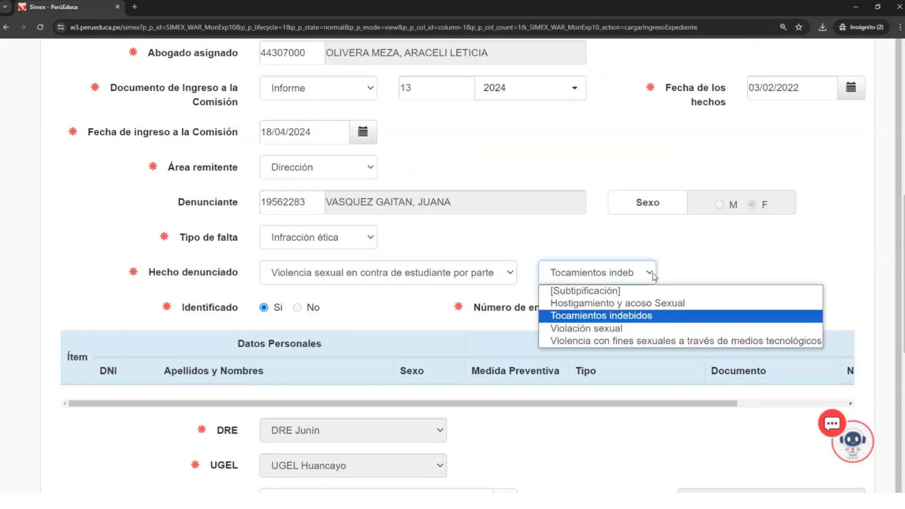
pyautogui.click(595, 315)
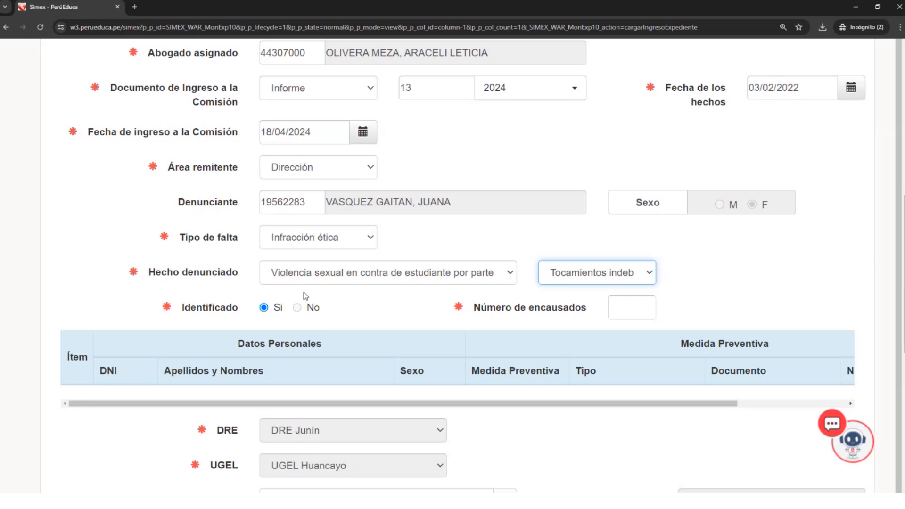
# - Select Si for Identificado
pyautogui.click(258, 305)
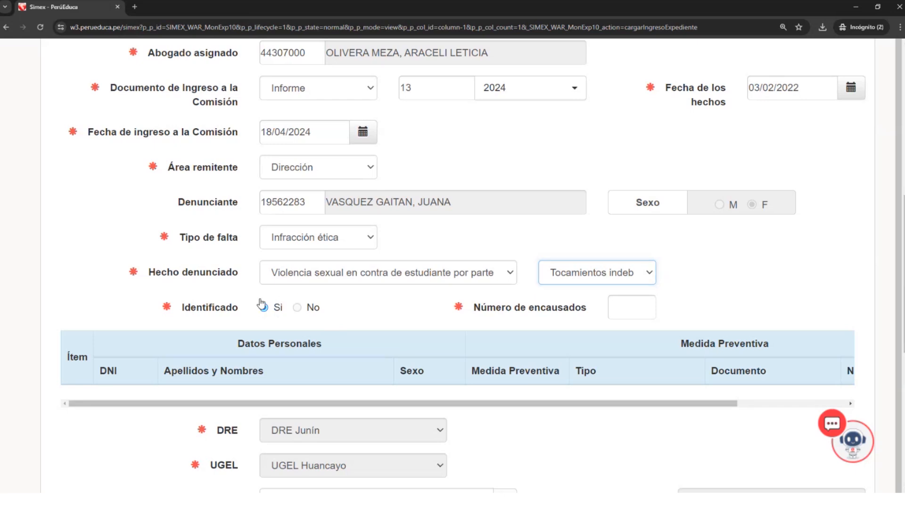
pyautogui.doubleClick(278, 309)
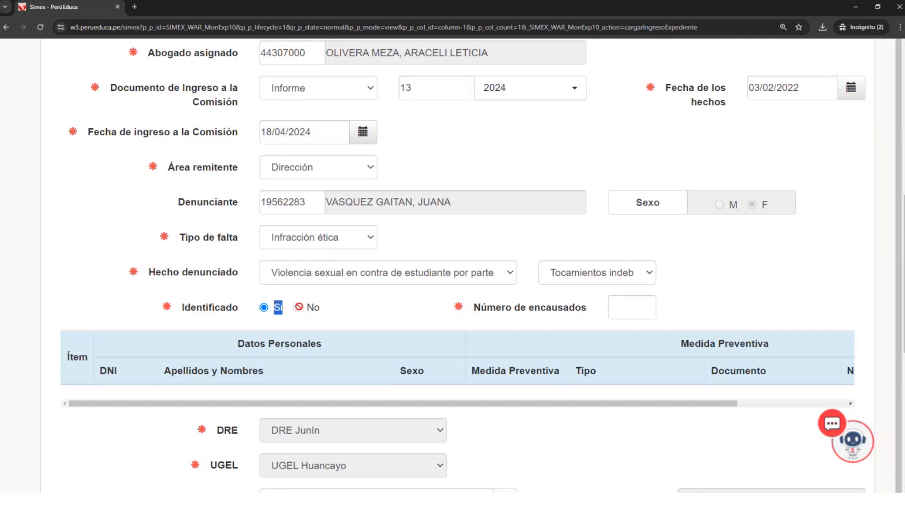
pyautogui.click(268, 307)
# - Set the Número de encausados to 2 and generate the matching rows in the personal data table
pyautogui.click(623, 307)
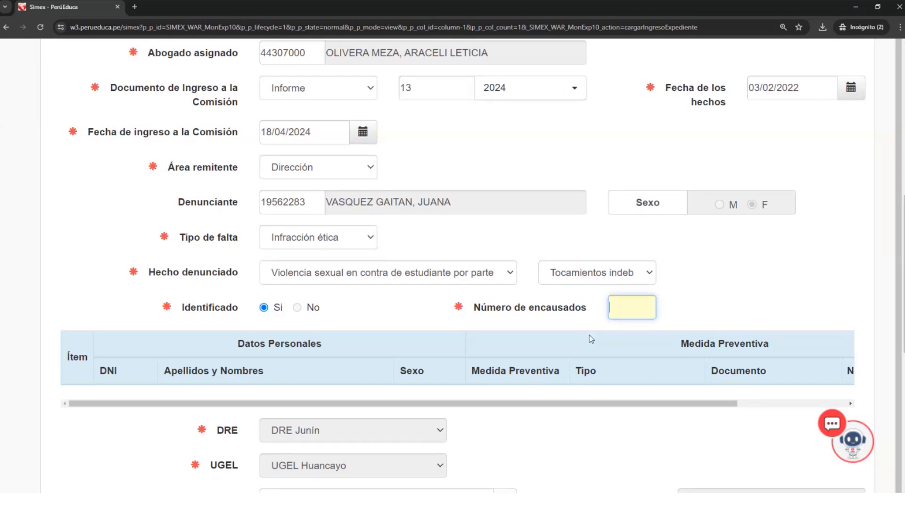
pyautogui.write('1')
pyautogui.press('BackSpace')
pyautogui.write('2')
pyautogui.click(250, 396)
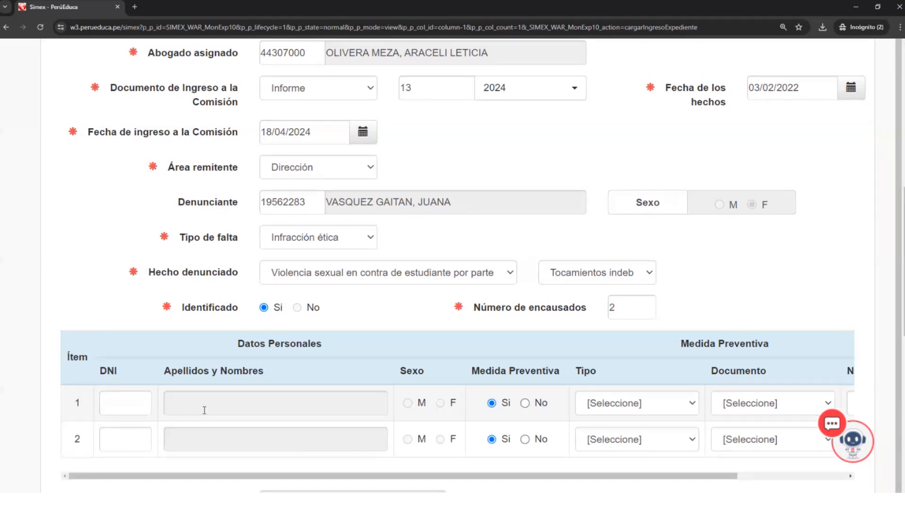
# - Set the Número de encausados to 1 and update the personal data table
pyautogui.scroll(-1, 126, 383)
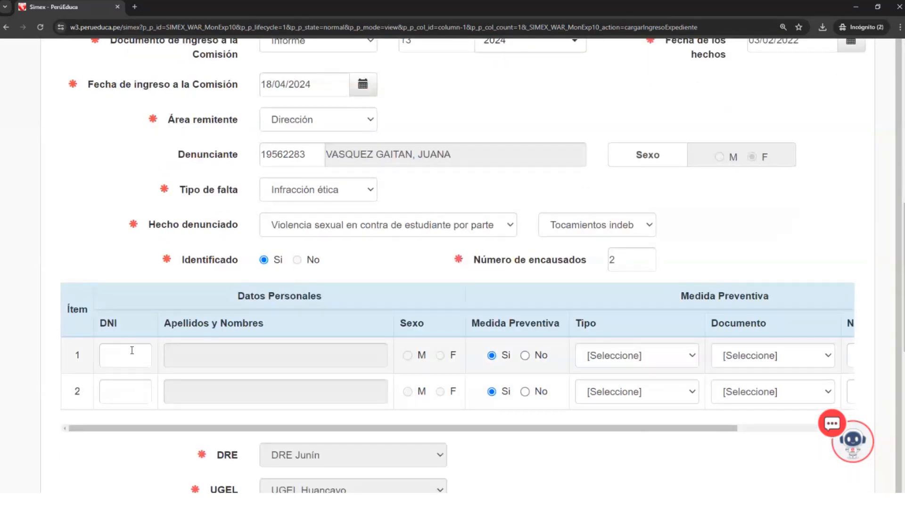
pyautogui.doubleClick(624, 262)
pyautogui.write('1')
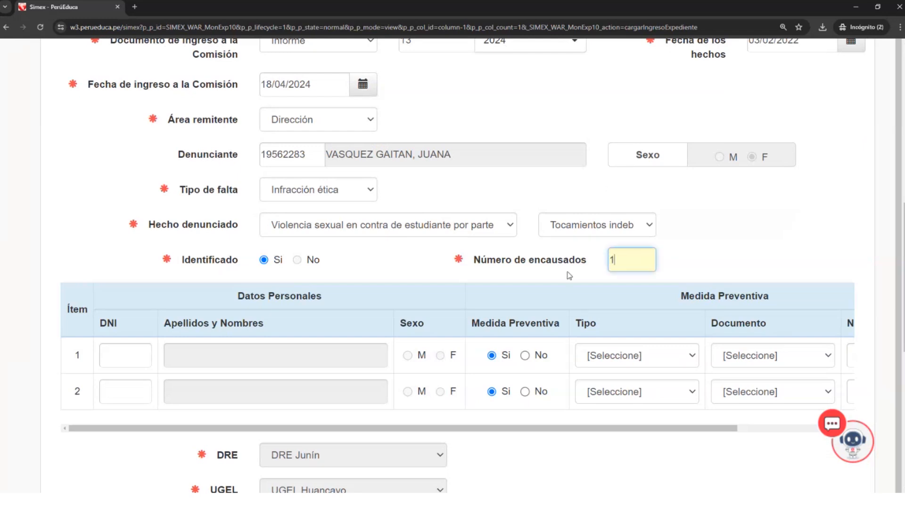
pyautogui.click(109, 282)
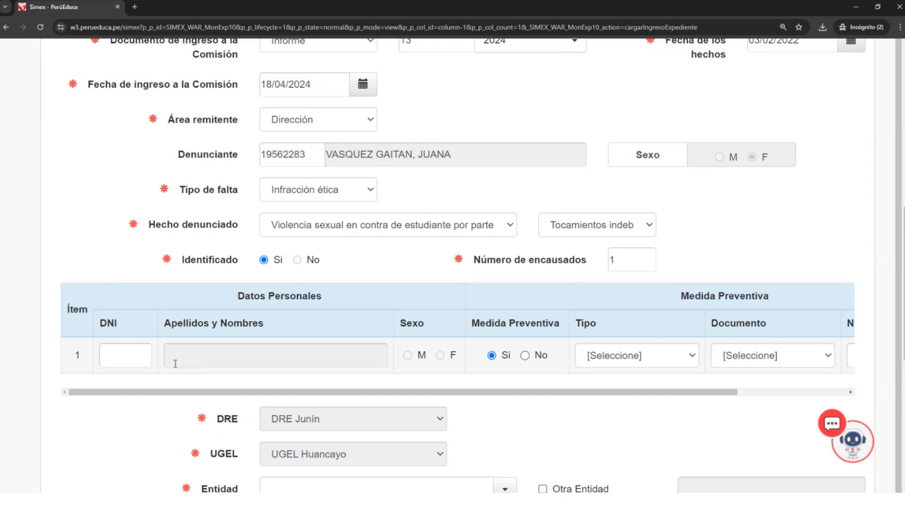
# - Try to look up the accused person in item 1 by entering a sample DNI number
pyautogui.click(126, 354)
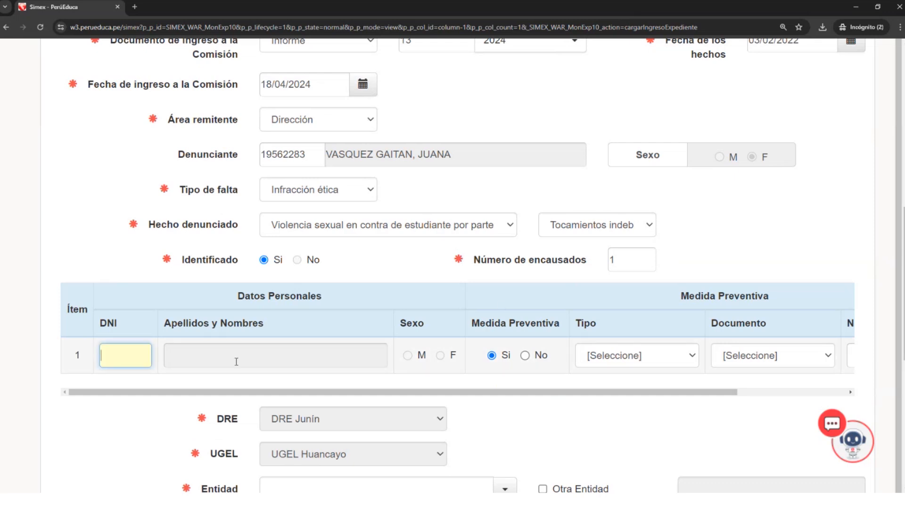
pyautogui.scroll(-1, 249, 359)
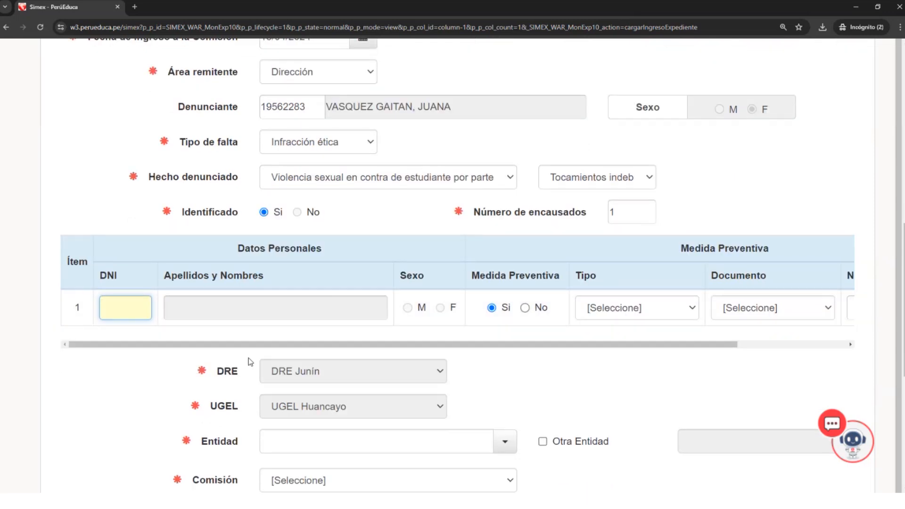
pyautogui.scroll(1, 270, 306)
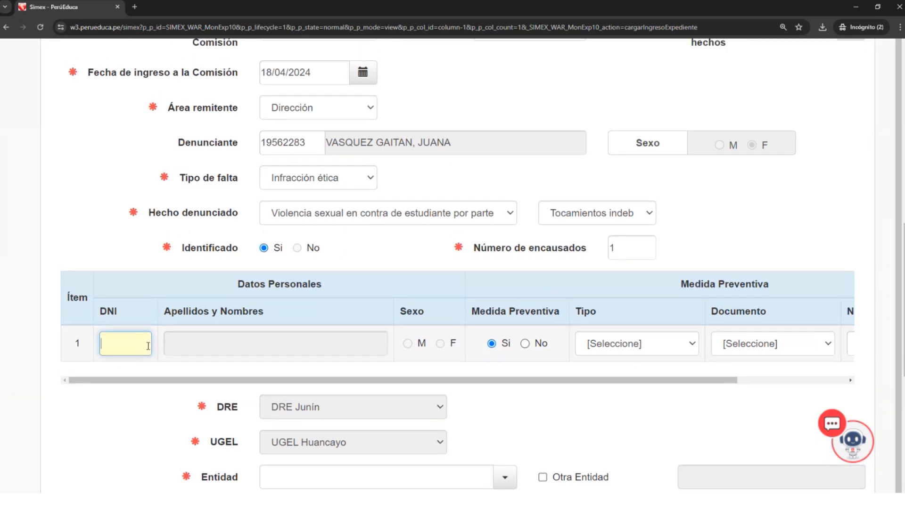
pyautogui.moveTo(141, 383); pyautogui.dragTo(162, 376)
pyautogui.write('12345697')
pyautogui.press('Left')
pyautogui.press('Return')
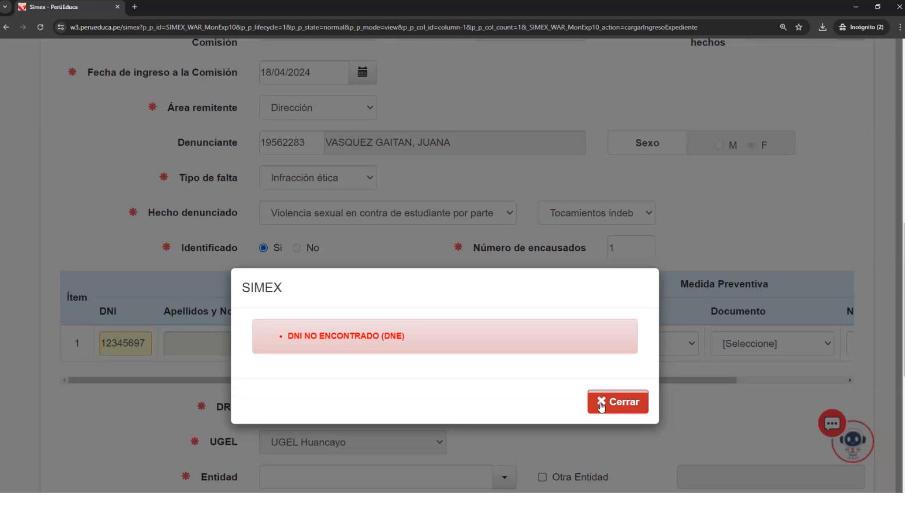
# - Close the notice and retry the item 1 lookup with a different last digit in the DNI number
pyautogui.click(601, 406)
pyautogui.press('BackSpace')
pyautogui.write('1')
pyautogui.click(305, 322)
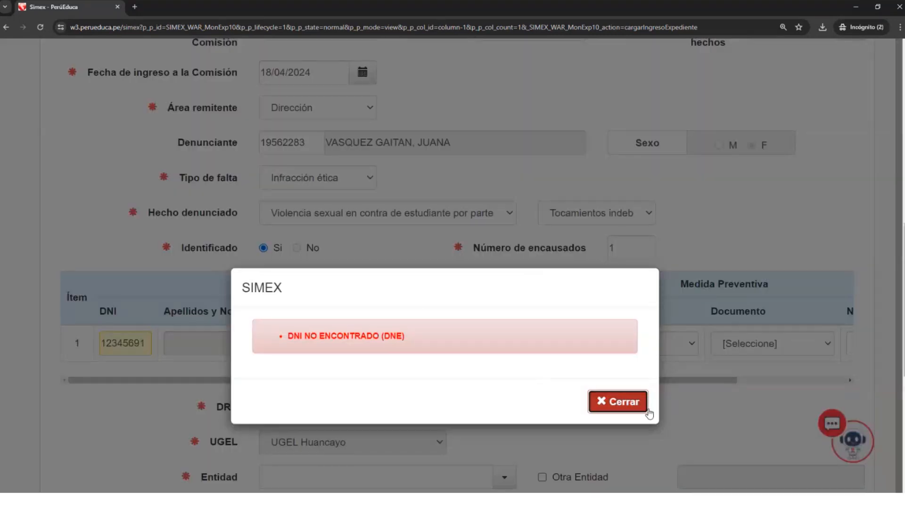
pyautogui.click(618, 403)
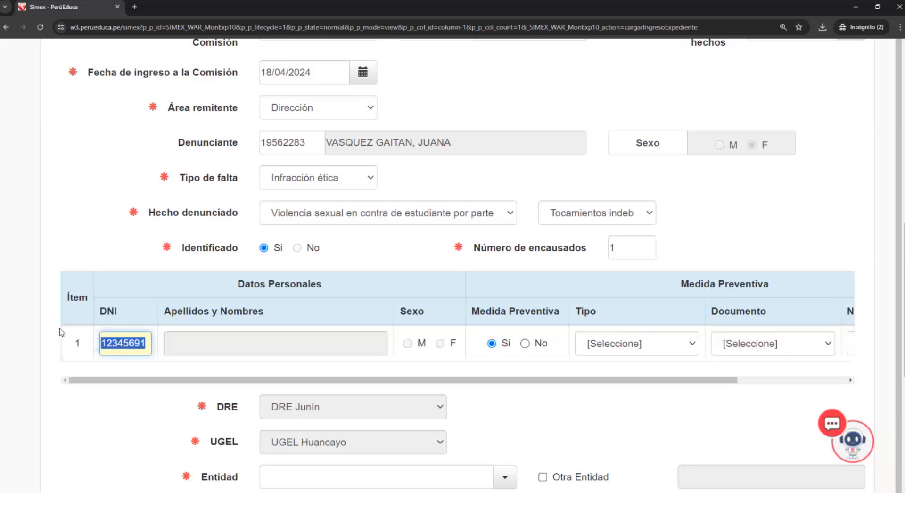
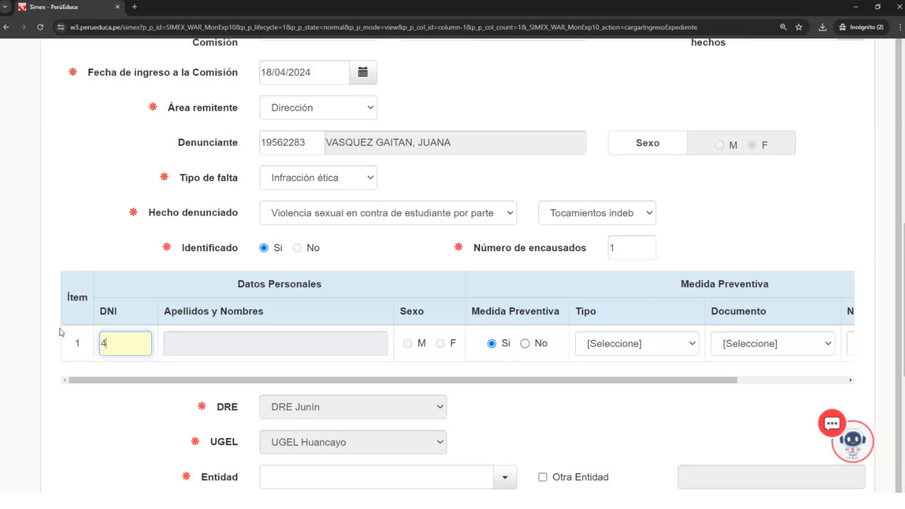
# - Look up the accused person in item 1 by replacing the DNI with the person's ID number
pyautogui.click(157, 369)
pyautogui.click(144, 345)
pyautogui.press('Return')
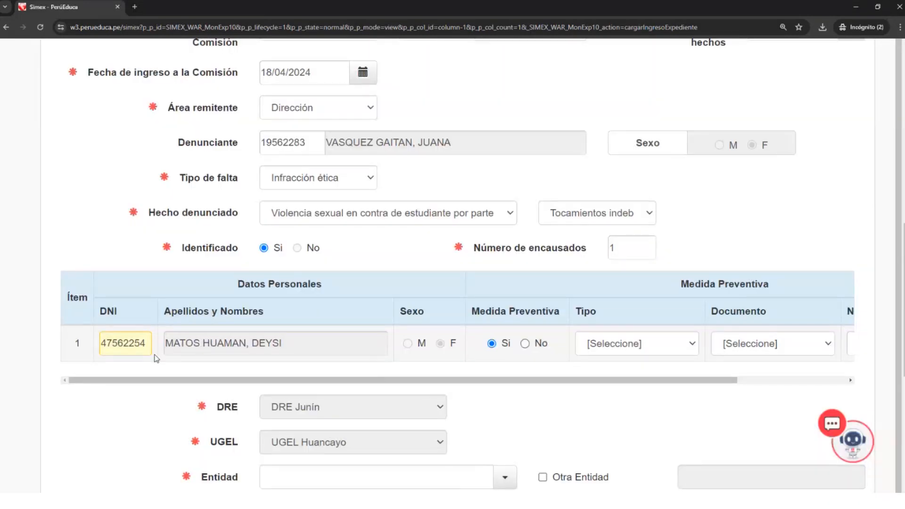
# - Examine the Tipo options available for the accused person's Medida Preventiva
pyautogui.click(689, 344)
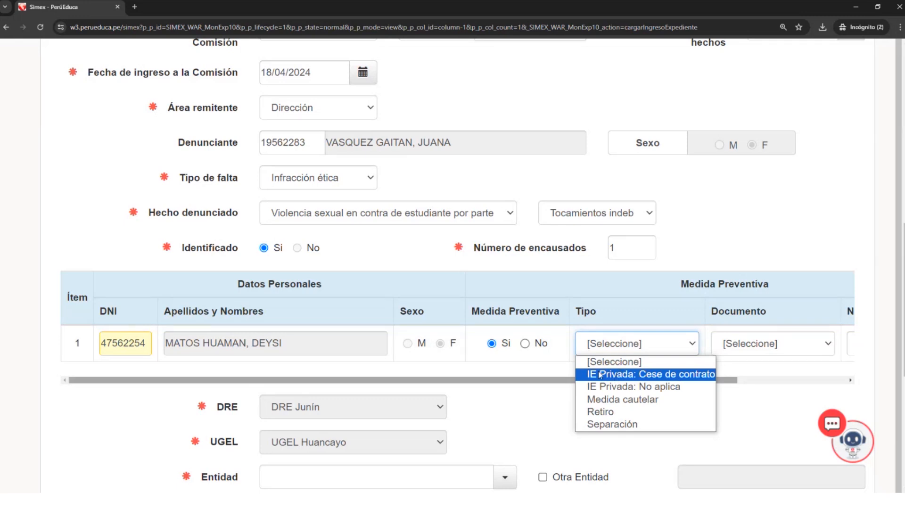
pyautogui.moveTo(527, 383); pyautogui.dragTo(671, 390)
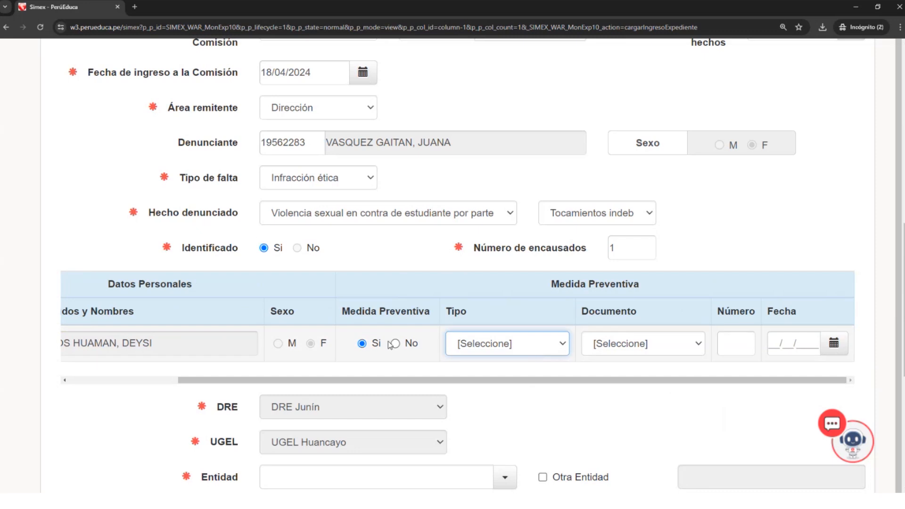
pyautogui.click(479, 346)
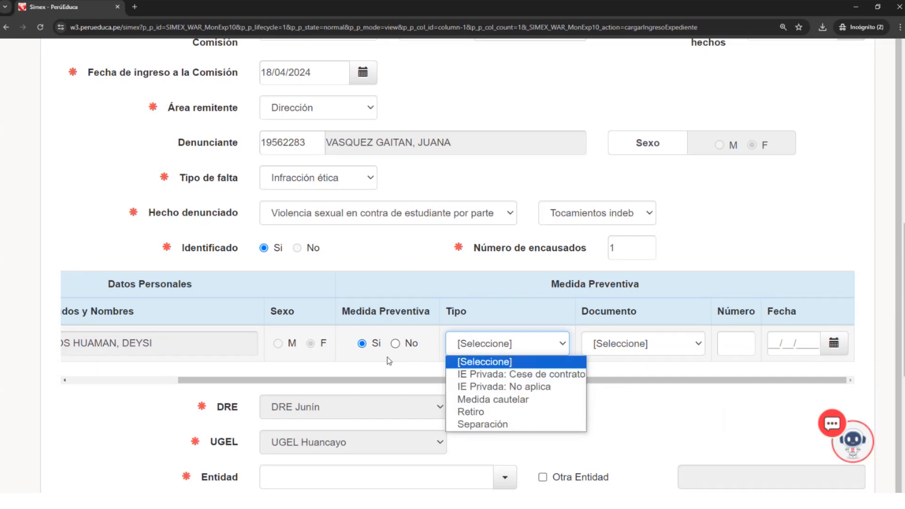
pyautogui.click(373, 368)
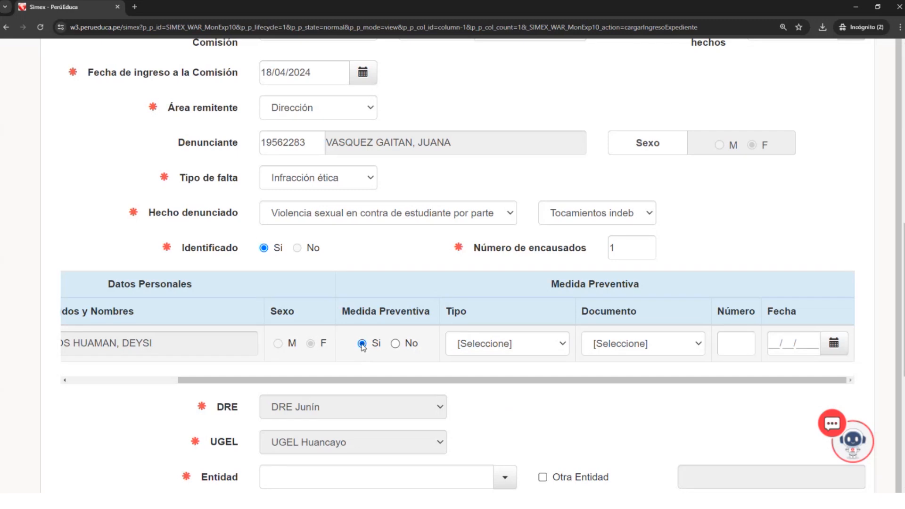
# - Switch the accused person's Medida Preventiva between No and Si twice, ending on Si
pyautogui.click(396, 344)
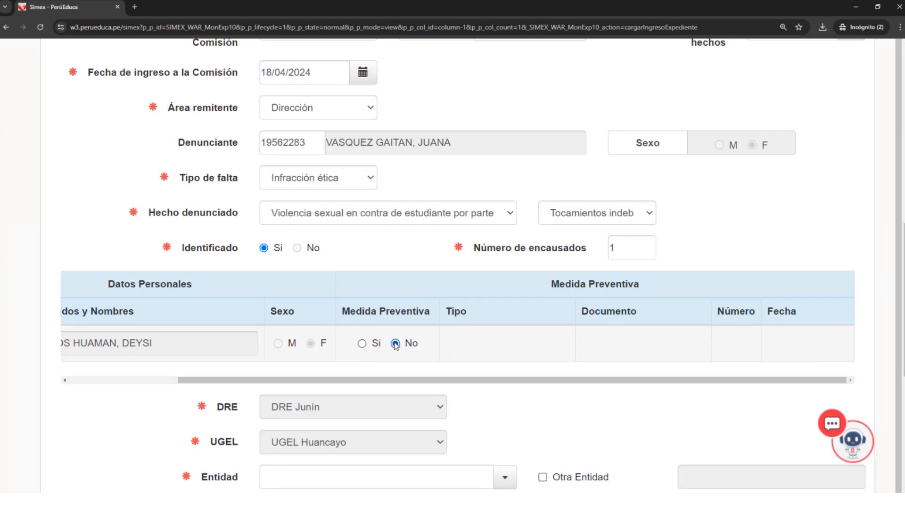
pyautogui.click(362, 345)
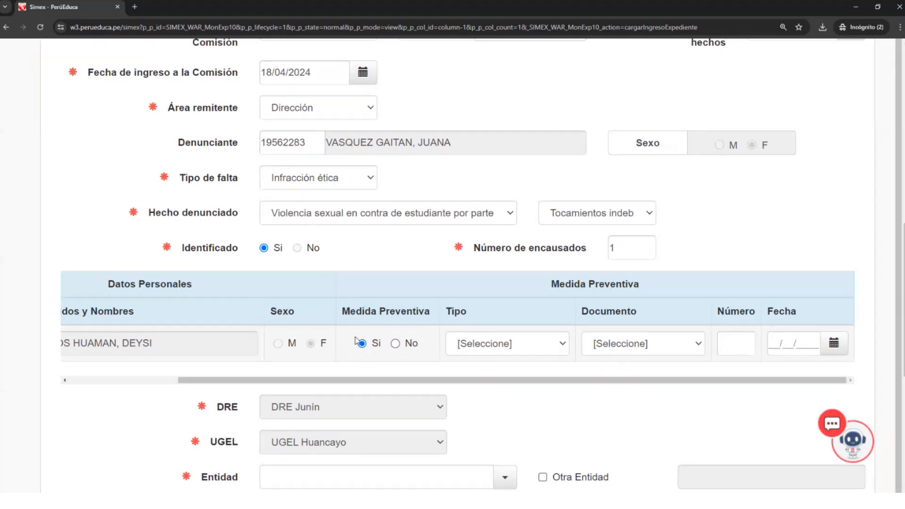
pyautogui.click(408, 345)
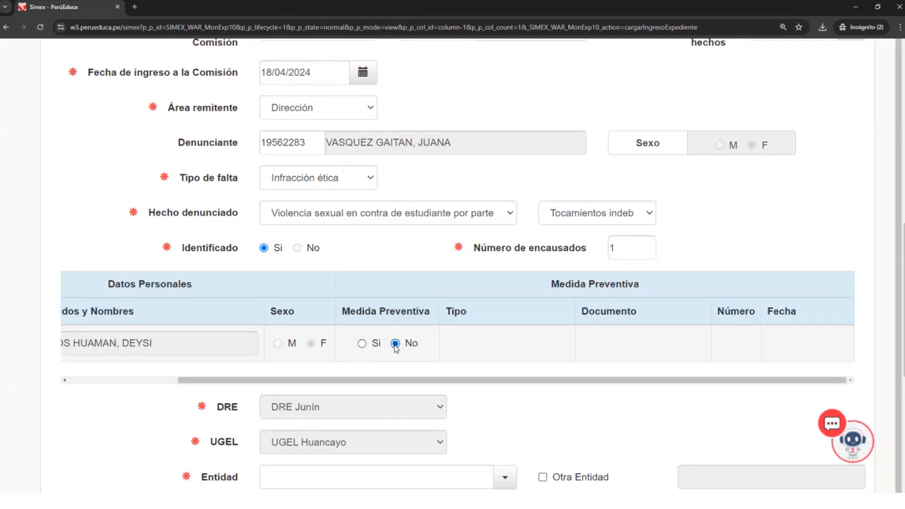
pyautogui.click(362, 344)
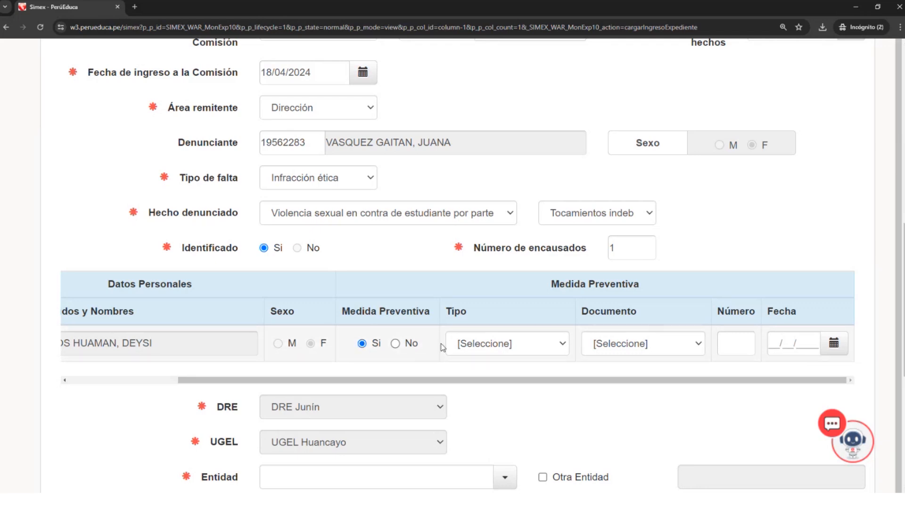
# - Set the Medida Preventiva Tipo to IE Privada: Cese de contrato and its Documento to Informe
pyautogui.click(562, 346)
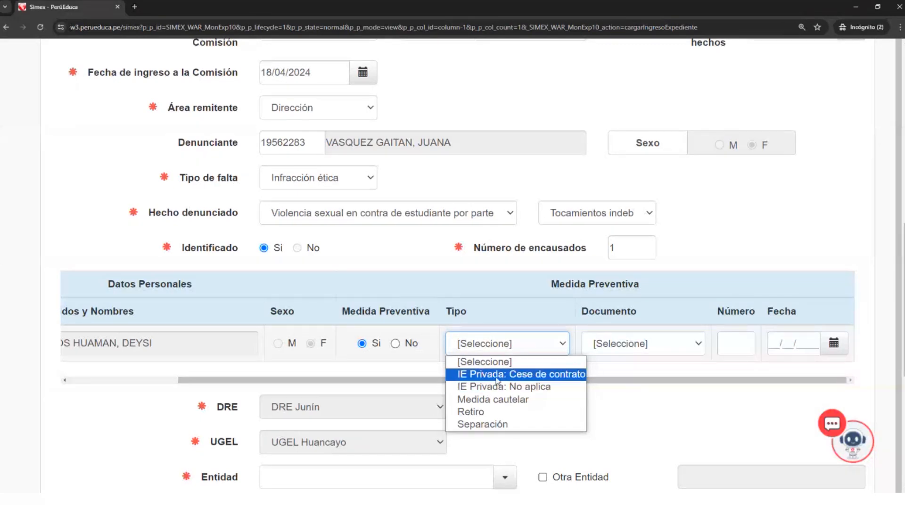
pyautogui.click(498, 375)
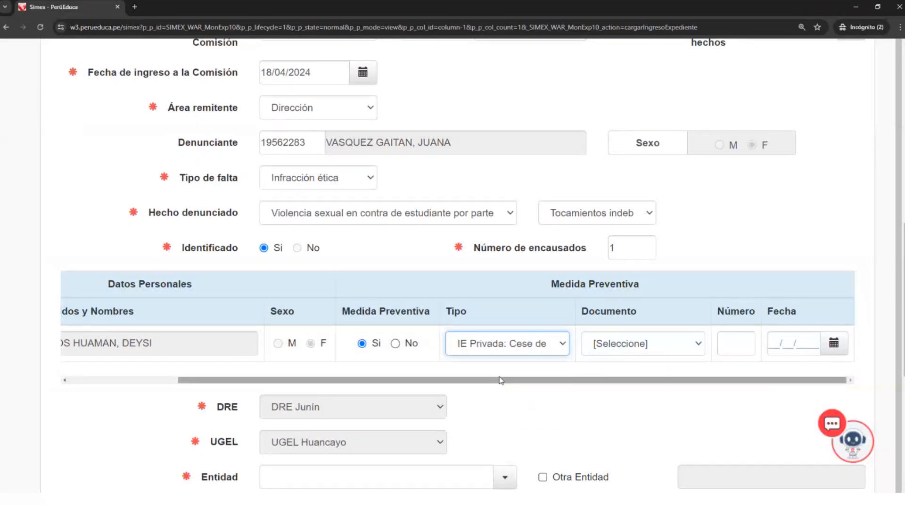
pyautogui.click(697, 344)
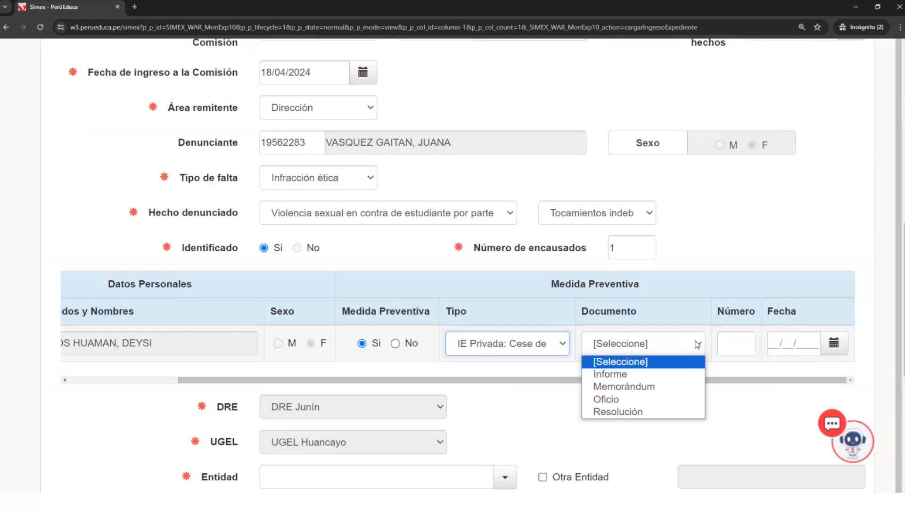
pyautogui.click(643, 379)
# - Enter 15 as the Medida Preventiva document's Número and set its Fecha to 17/04/2024
pyautogui.click(729, 342)
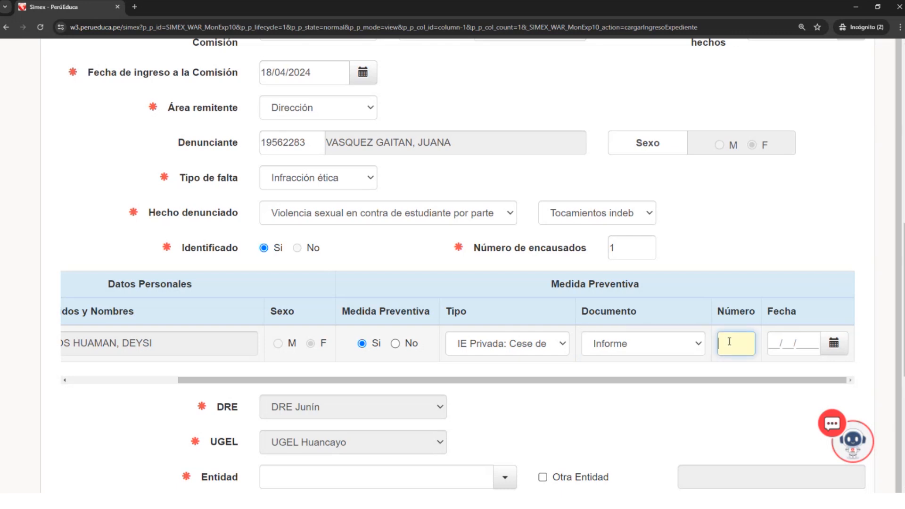
pyautogui.write('15')
pyautogui.click(834, 343)
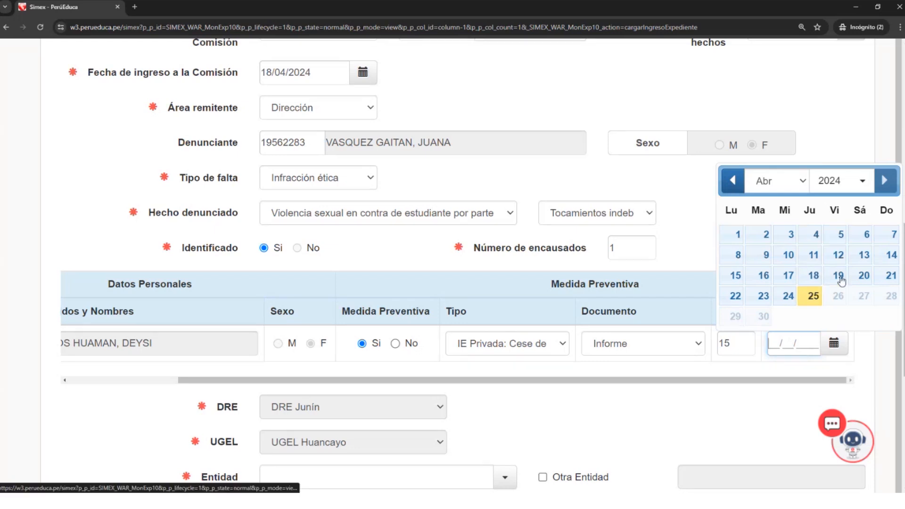
pyautogui.click(789, 277)
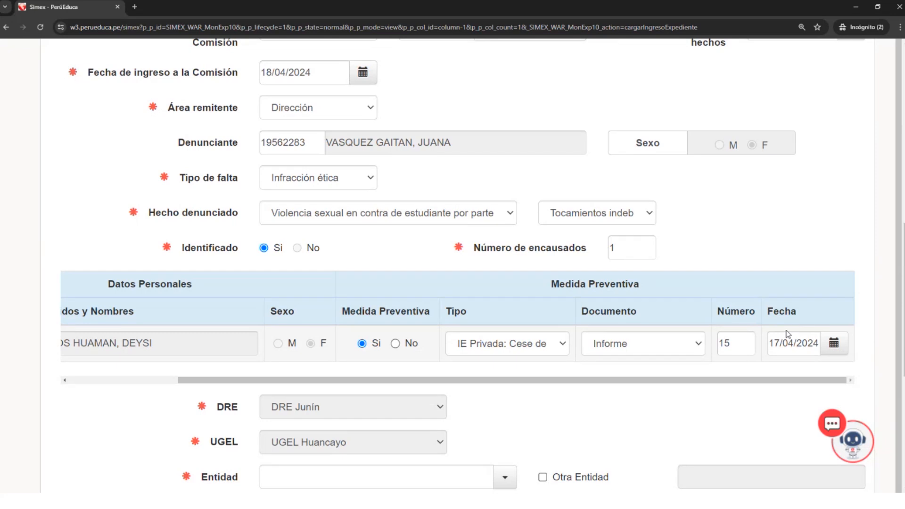
pyautogui.click(774, 340)
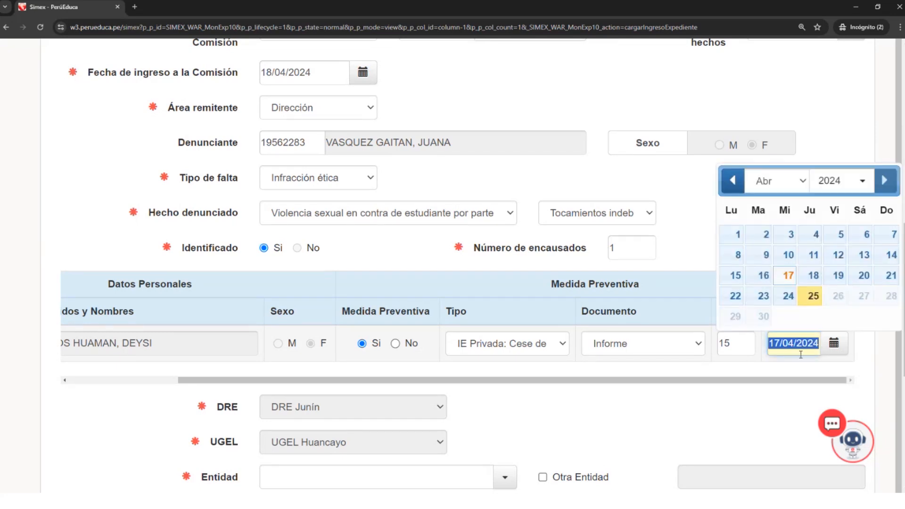
pyautogui.moveTo(783, 380); pyautogui.dragTo(476, 386)
# - Set the Entidad to 1106 - Inicial - Jardín - 1590074
pyautogui.scroll(-1, 476, 386)
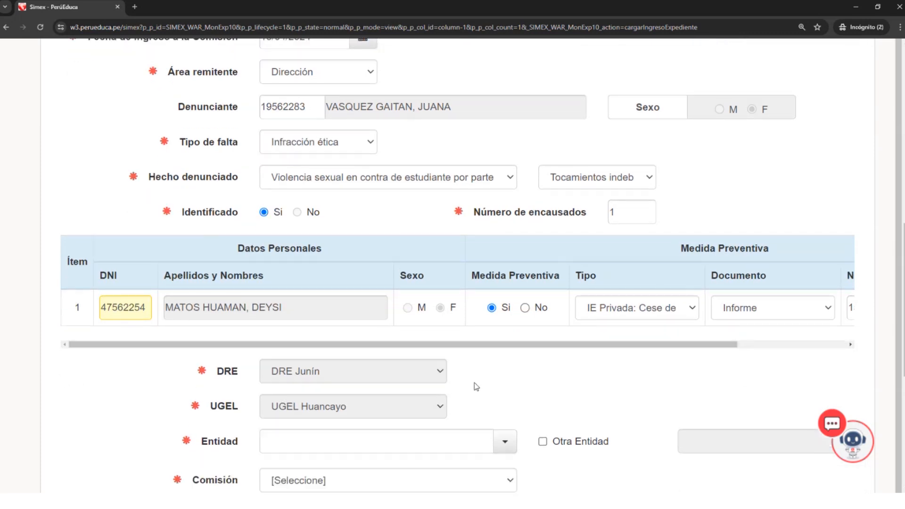
pyautogui.scroll(-1, 461, 405)
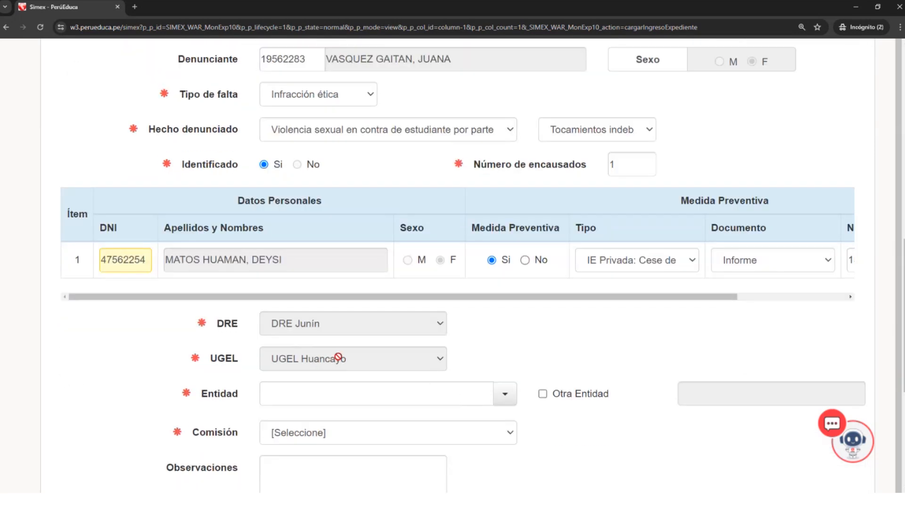
pyautogui.scroll(-3, 355, 353)
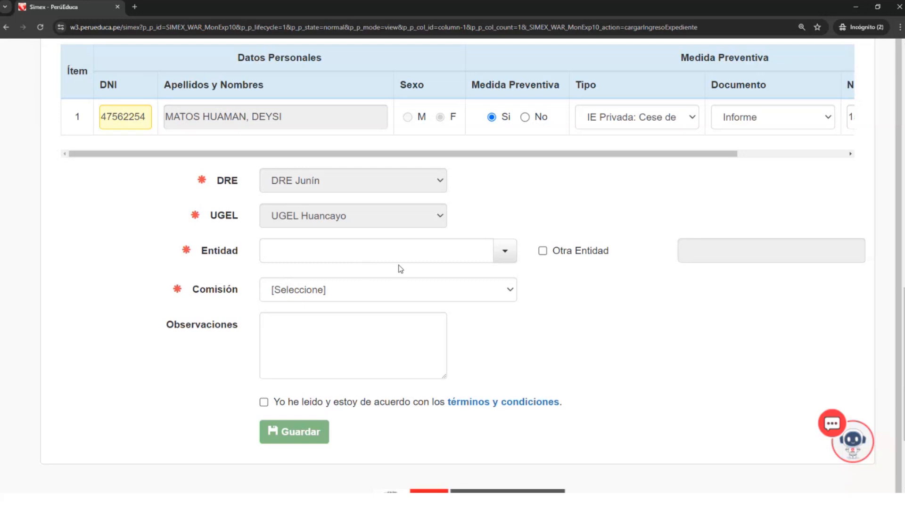
pyautogui.click(503, 251)
pyautogui.click(503, 252)
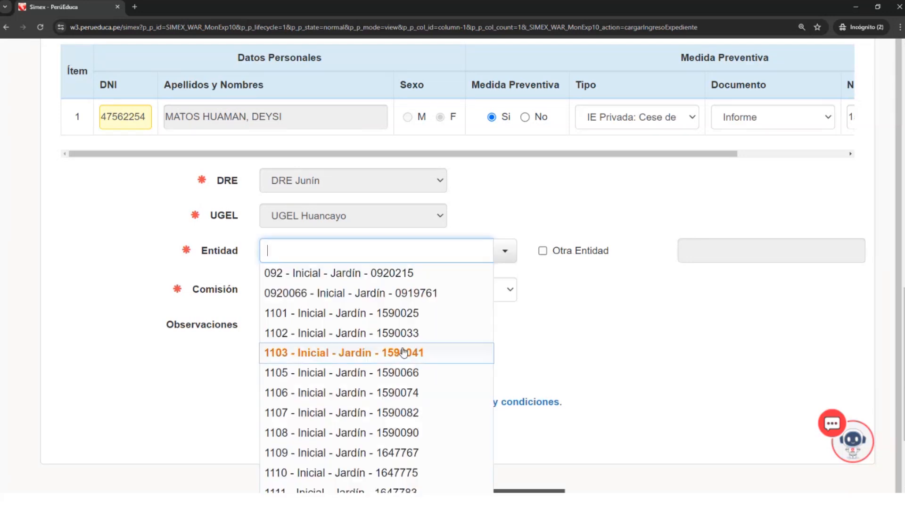
pyautogui.scroll(-3, 330, 351)
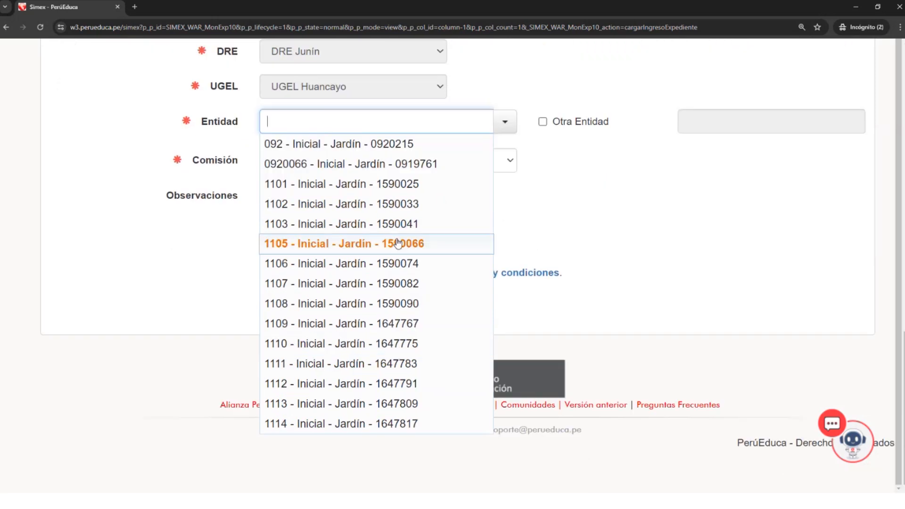
pyautogui.scroll(2, 397, 218)
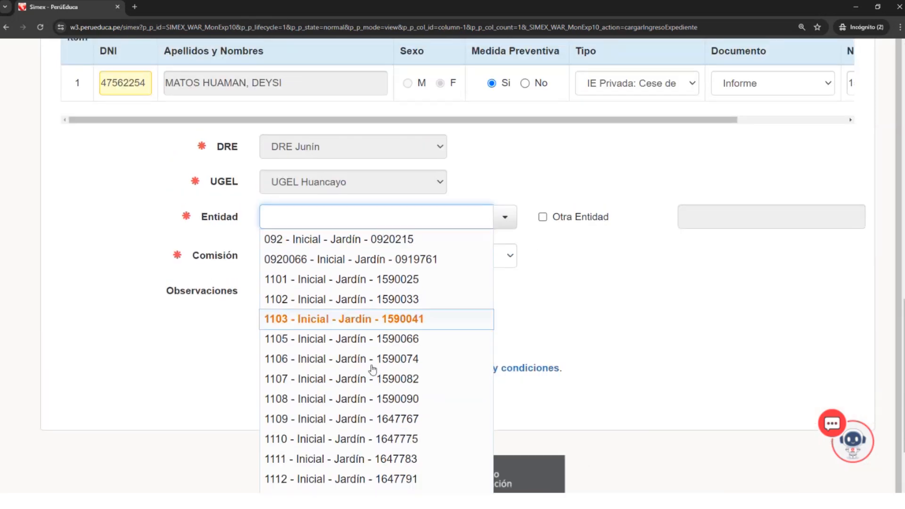
pyautogui.click(348, 361)
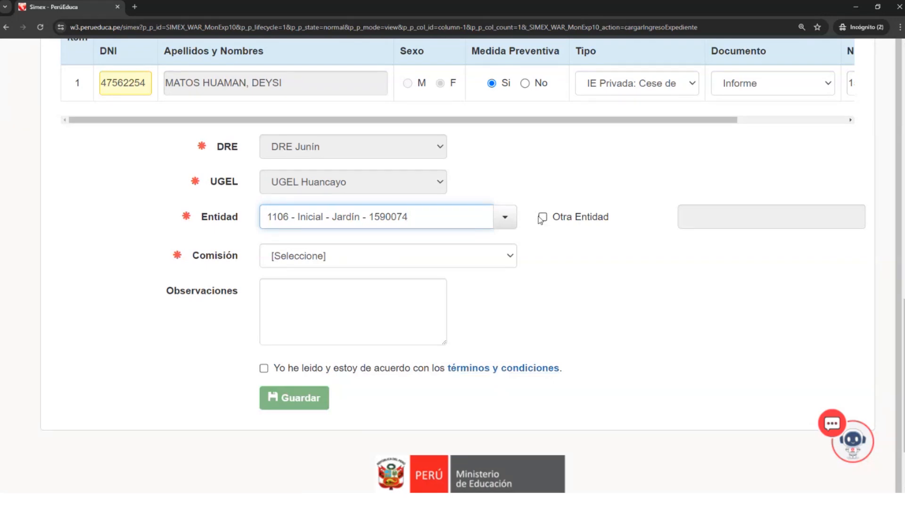
# - Recheck the Entidad options, enable Otra Entidad to show its free-text field, and disable it again
pyautogui.click(505, 218)
pyautogui.scroll(-1, 410, 313)
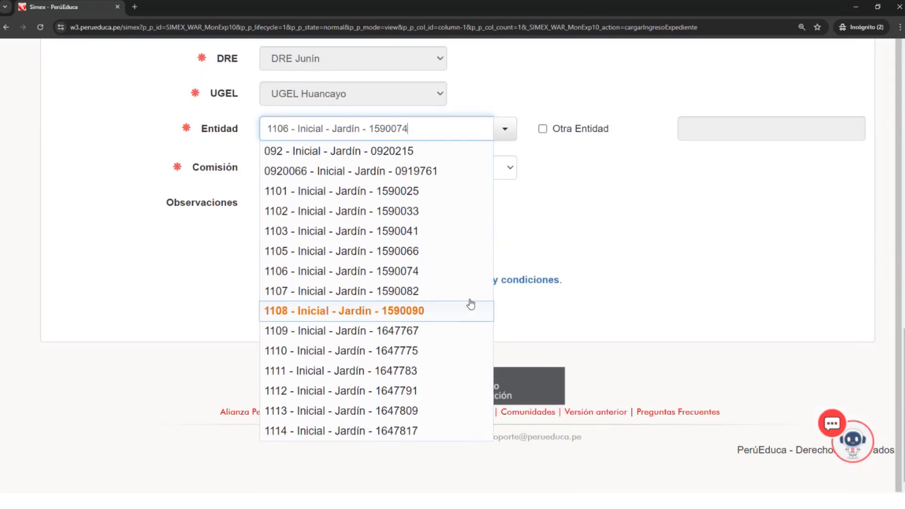
pyautogui.scroll(2, 554, 270)
pyautogui.click(554, 266)
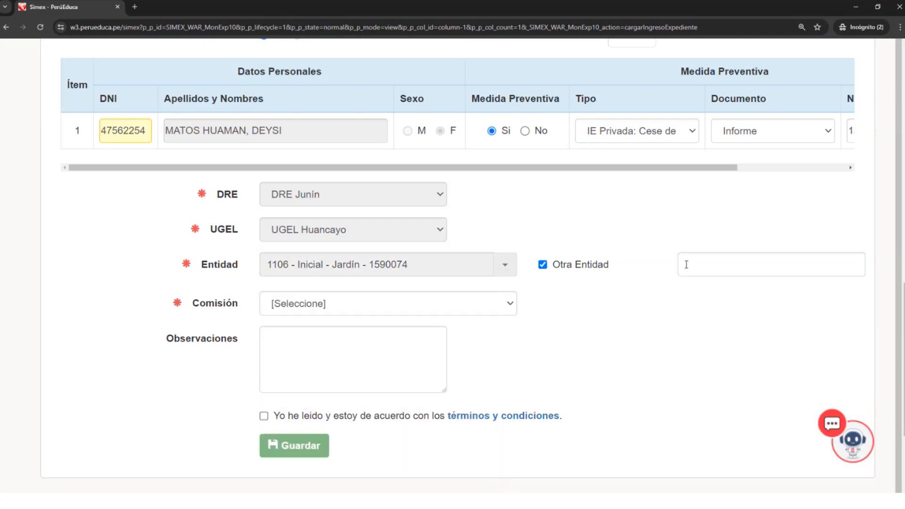
pyautogui.click(707, 263)
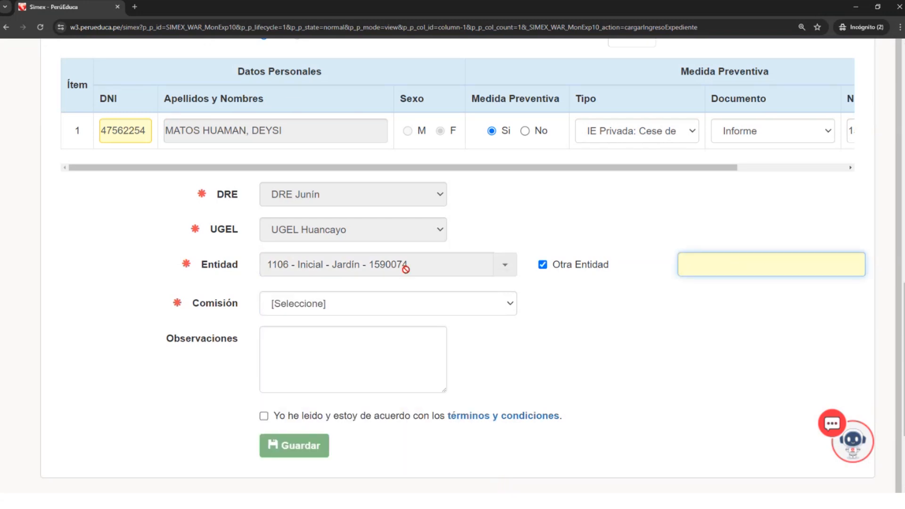
pyautogui.click(542, 265)
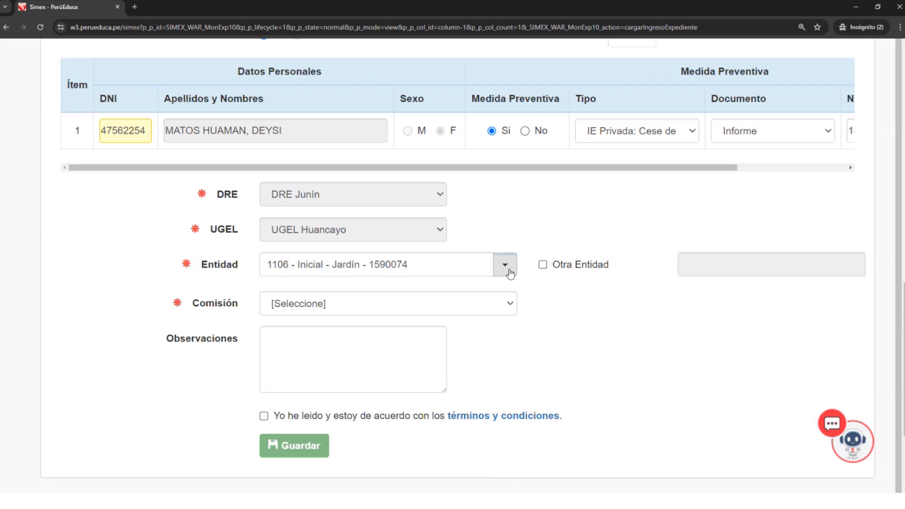
# - Open the Comisión options for the case
pyautogui.click(512, 304)
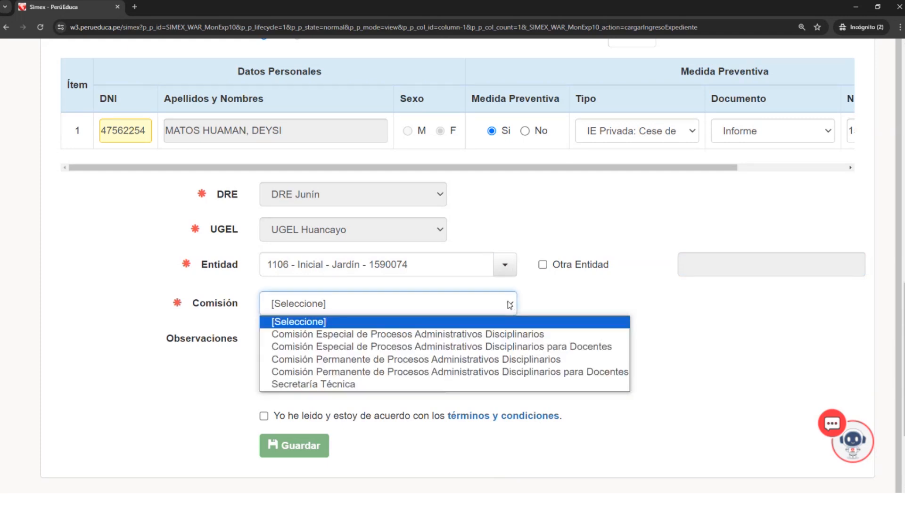
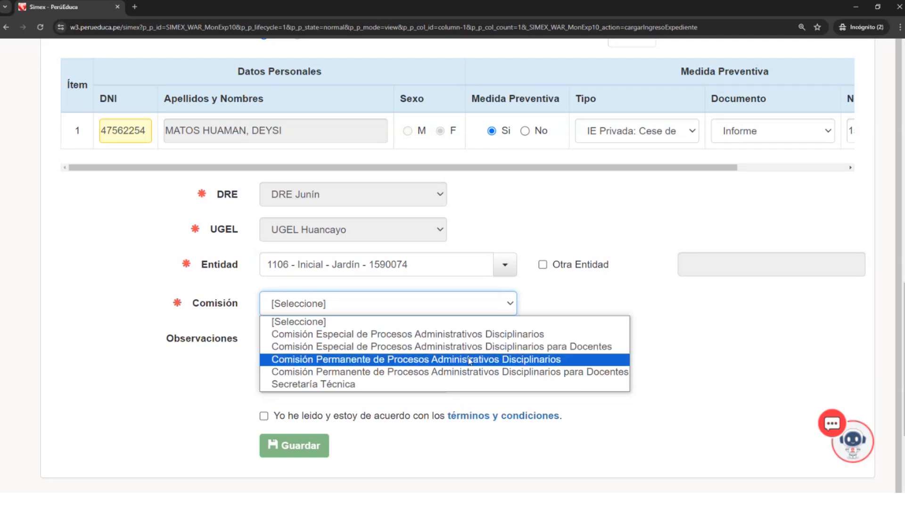
# - Set the Comisión to Secretaría Técnica, then switch Tomó conocimiento recursos humanos on and off to try its date field
pyautogui.click(413, 383)
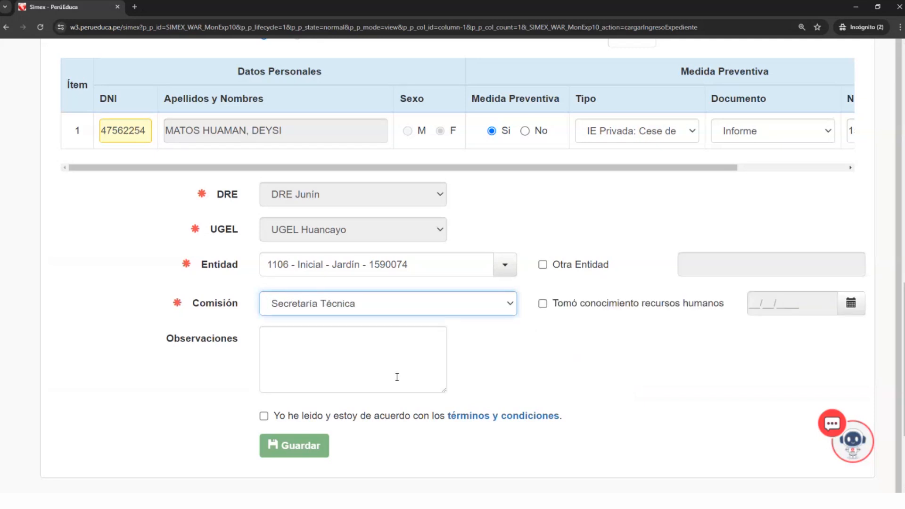
pyautogui.click(543, 304)
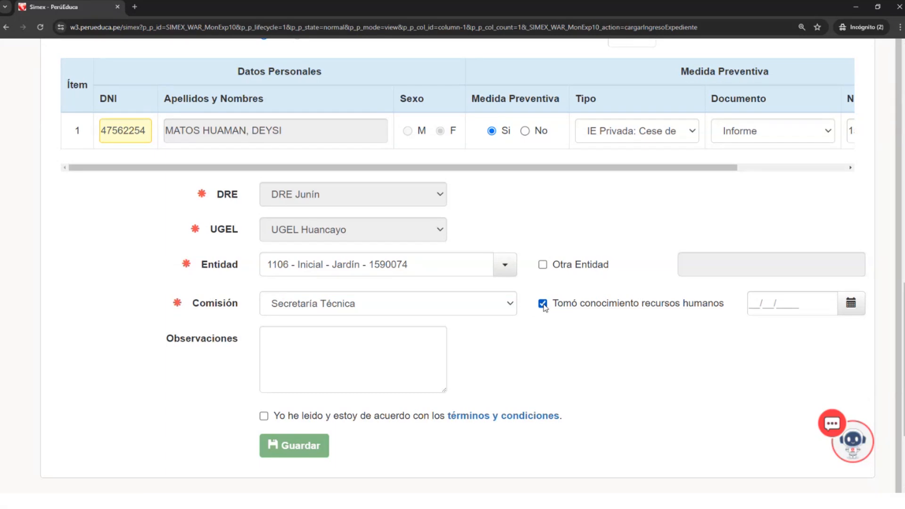
pyautogui.click(544, 305)
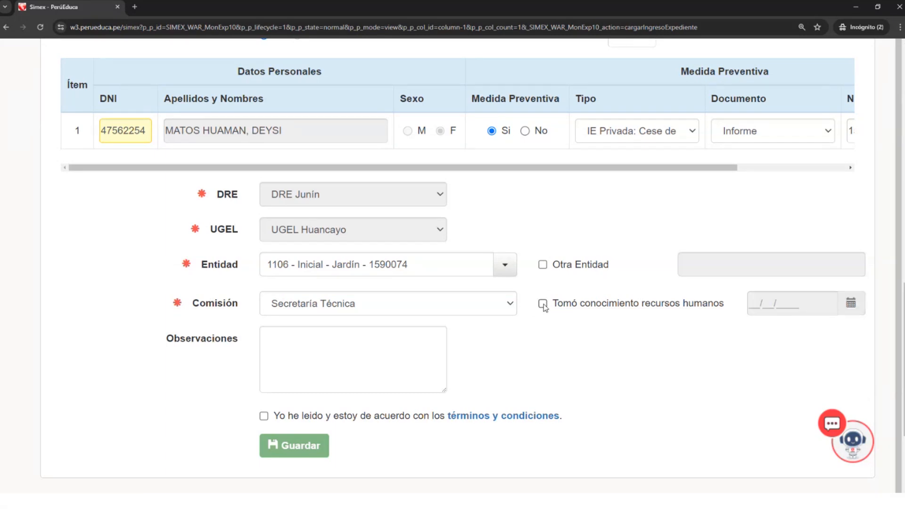
pyautogui.click(544, 304)
pyautogui.click(543, 304)
# - Try Comisión Especial and then Comisión Permanente de Procesos Administrativos Disciplinarios as the case's Comisión
pyautogui.click(506, 302)
pyautogui.click(496, 330)
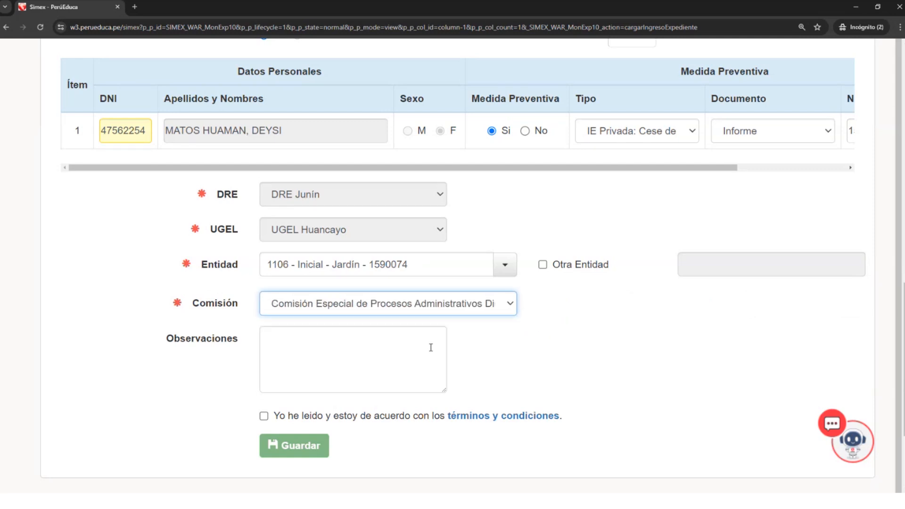
pyautogui.click(509, 304)
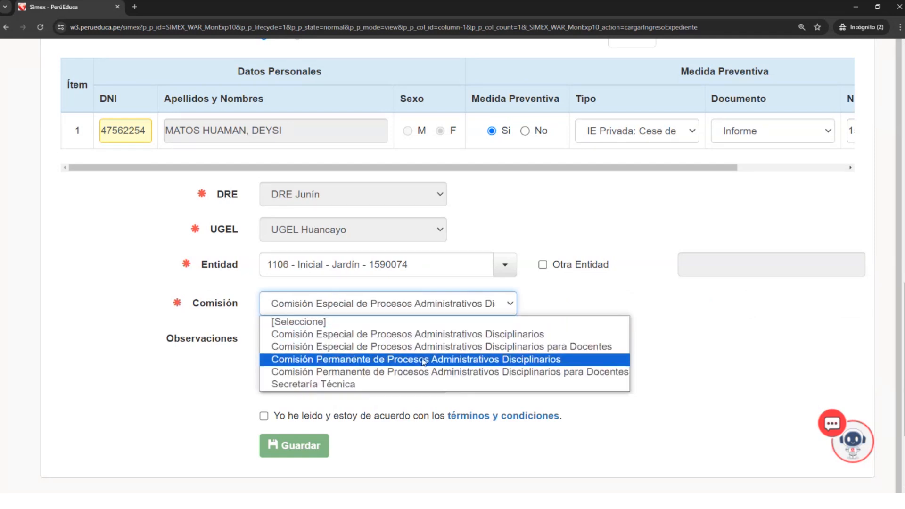
pyautogui.click(423, 358)
pyautogui.click(423, 359)
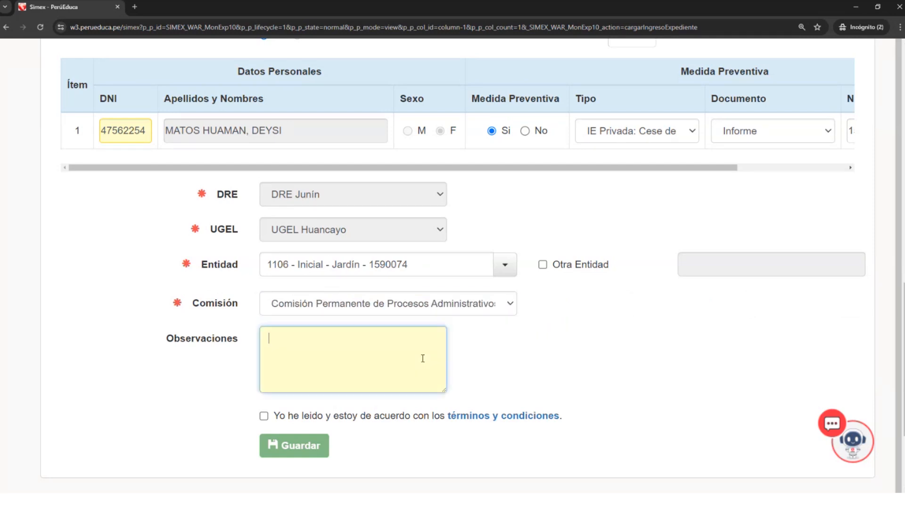
# - Set the Comisión to Comisión Especial de Procesos Administrativos Disciplinarios para Docentes and enter "caso" in Observaciones
pyautogui.click(508, 303)
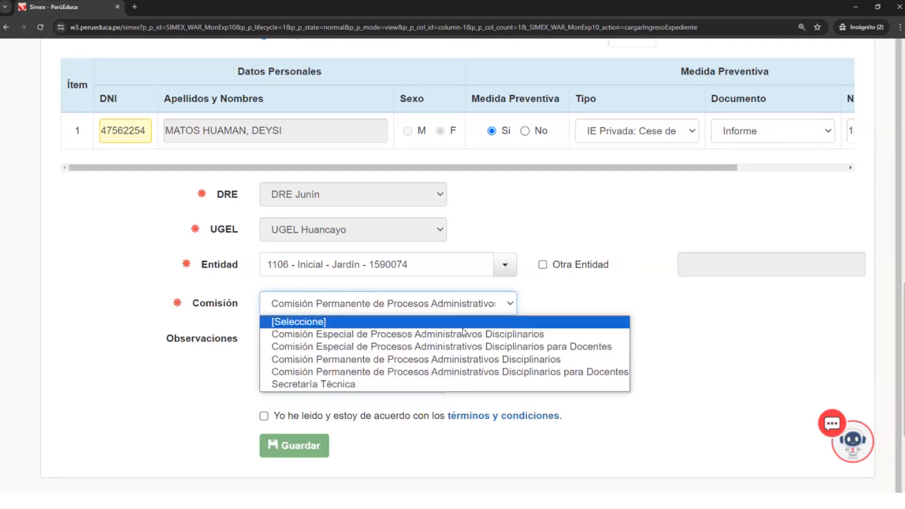
pyautogui.click(435, 348)
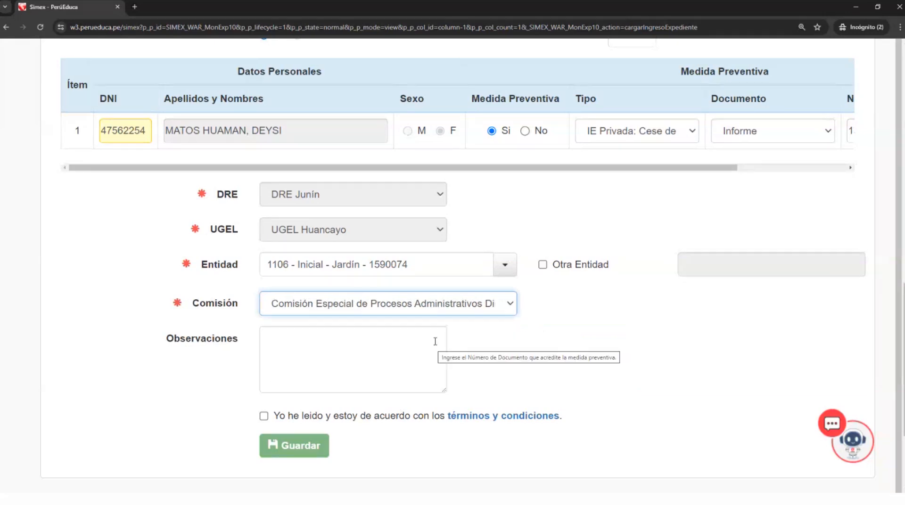
pyautogui.click(435, 341)
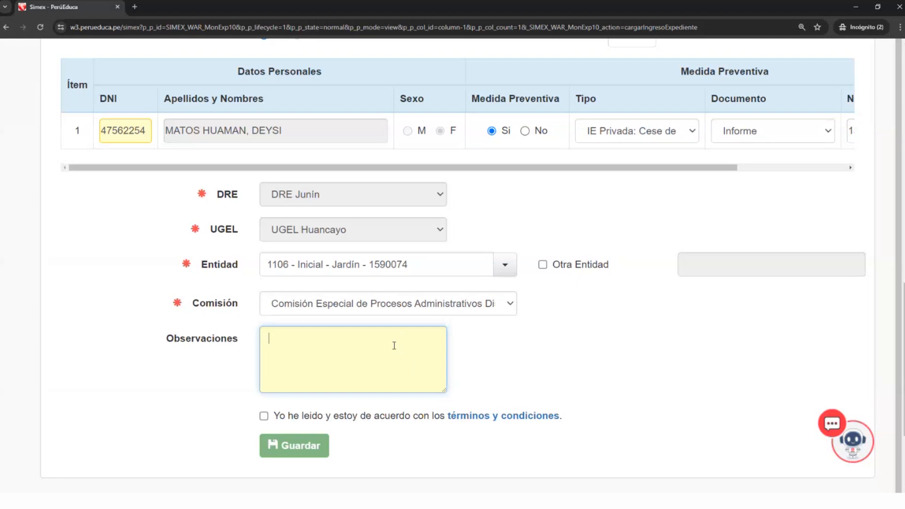
pyautogui.scroll(1, 395, 346)
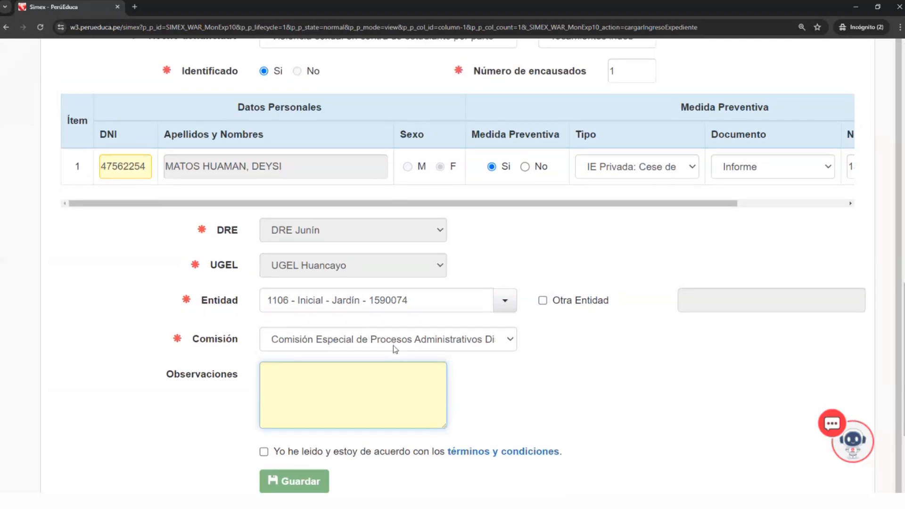
pyautogui.scroll(-1, 386, 339)
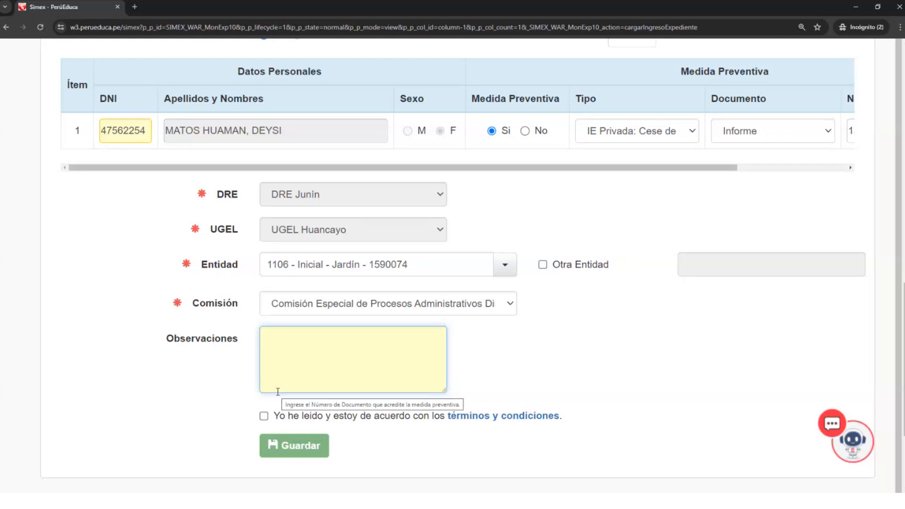
pyautogui.write('caso p')
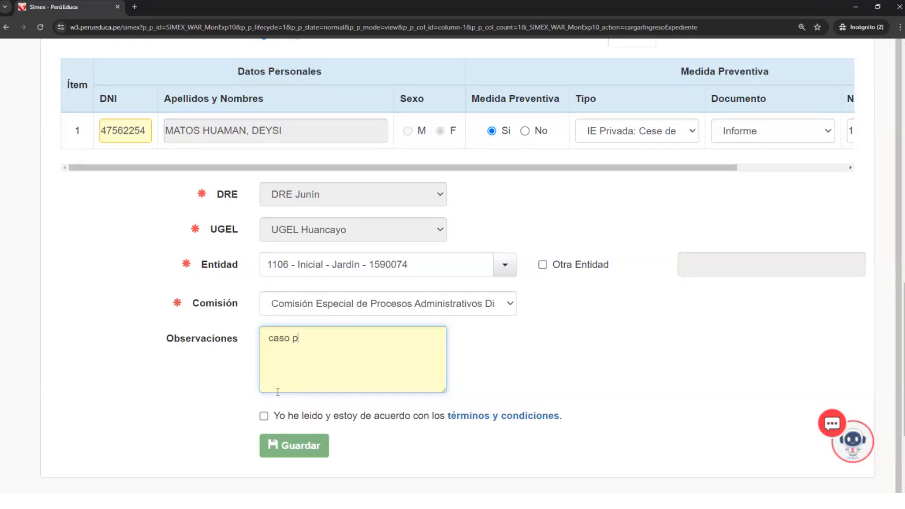
pyautogui.press('BackSpace')
pyautogui.moveTo(294, 339); pyautogui.dragTo(267, 349)
pyautogui.scroll(1, 310, 371)
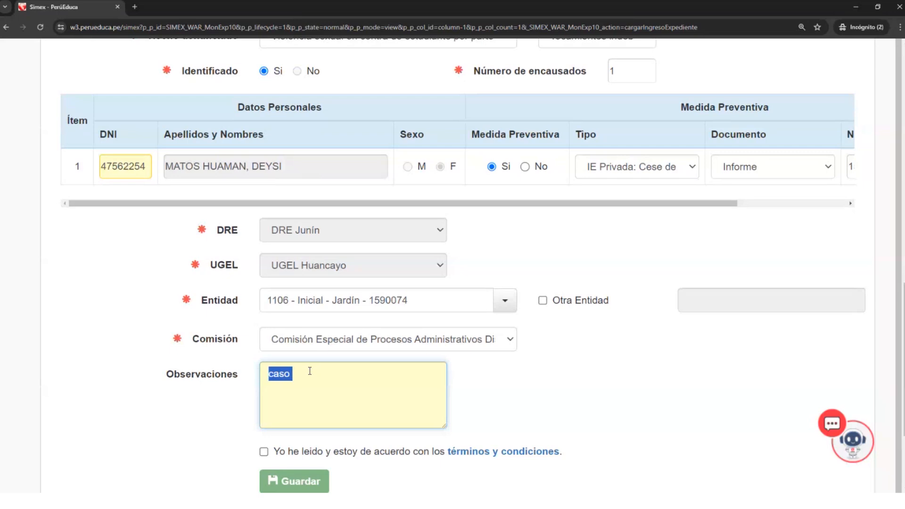
pyautogui.click(305, 377)
pyautogui.moveTo(269, 377); pyautogui.dragTo(325, 376)
# - Accept the terms and conditions, save the case with confirmation, and check its entry in the Mis Expedientes list
pyautogui.click(265, 454)
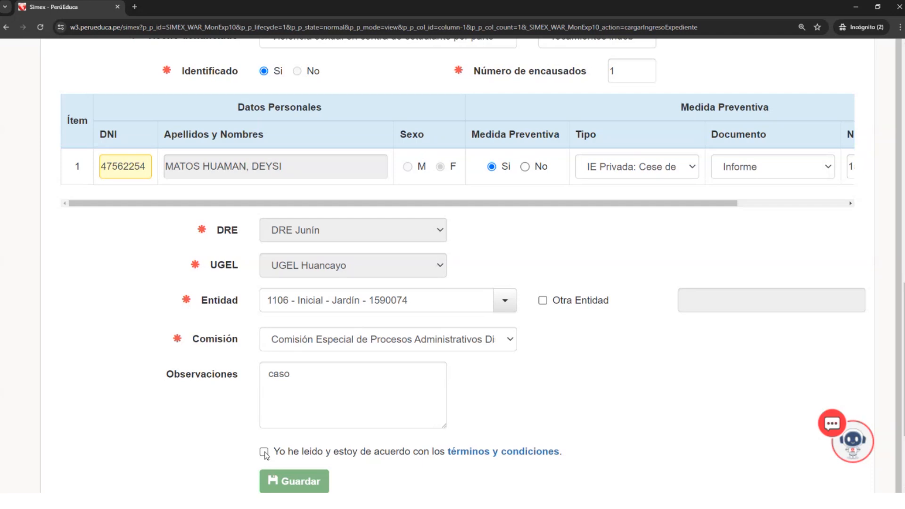
pyautogui.click(265, 454)
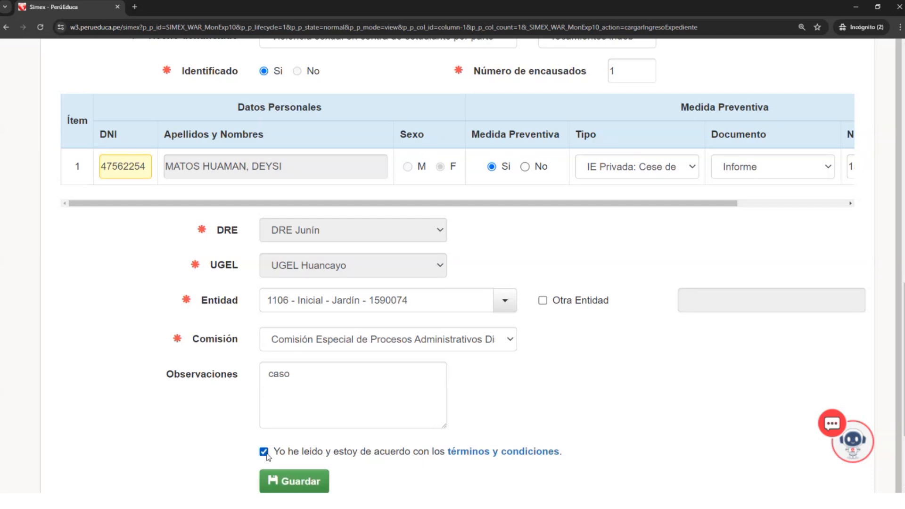
pyautogui.click(304, 479)
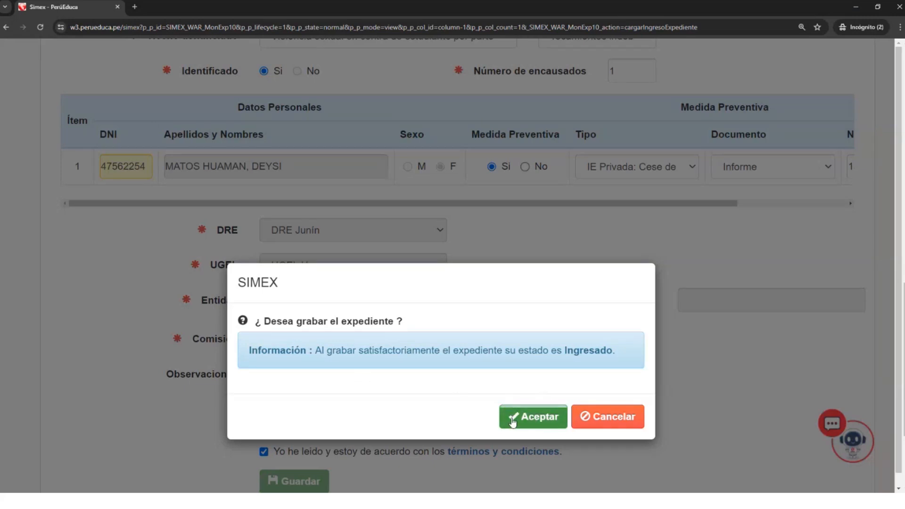
pyautogui.click(546, 419)
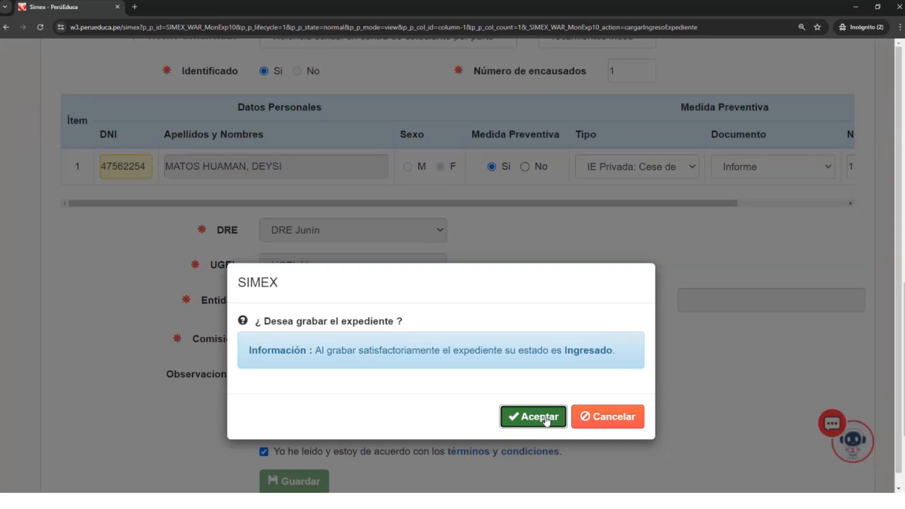
pyautogui.click(546, 419)
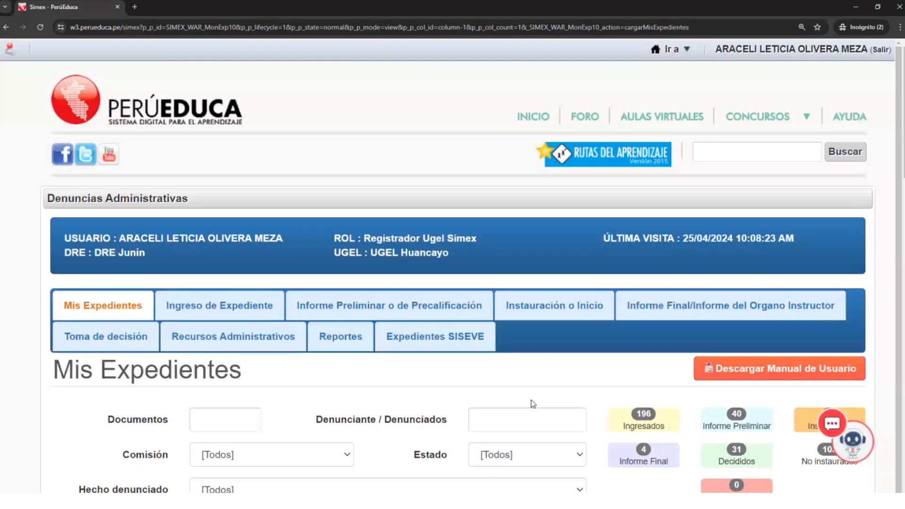
pyautogui.scroll(-1, 531, 400)
pyautogui.scroll(-5, 531, 404)
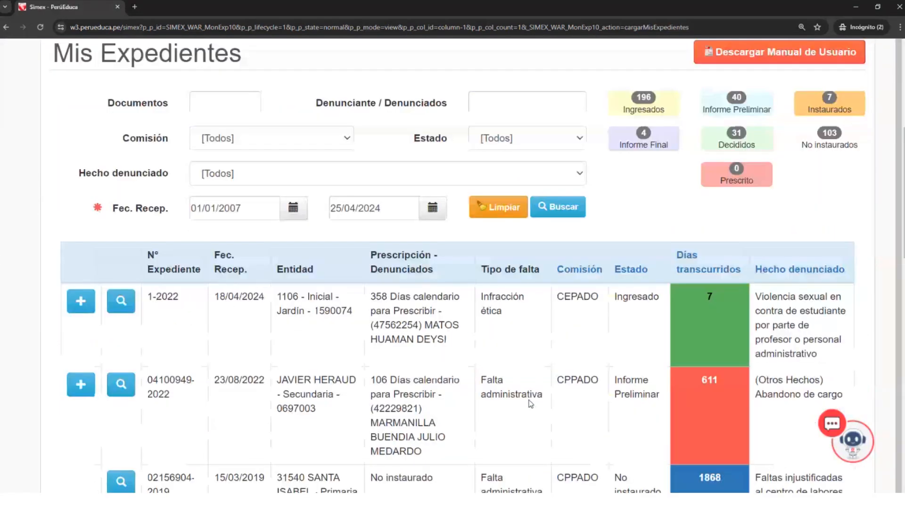
# - Start another case in Ingreso de Expediente and enter 1 as its N° Expediente
pyautogui.scroll(3, 531, 404)
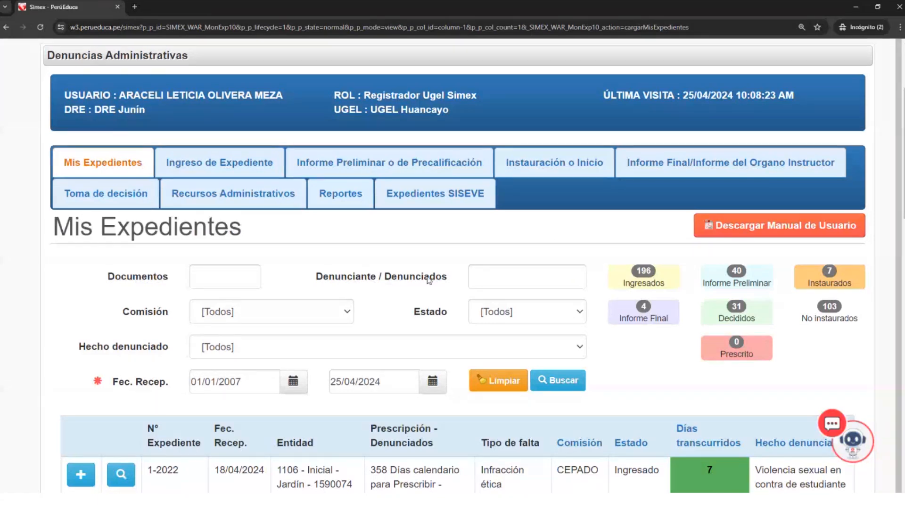
pyautogui.scroll(3, 428, 276)
pyautogui.click(235, 304)
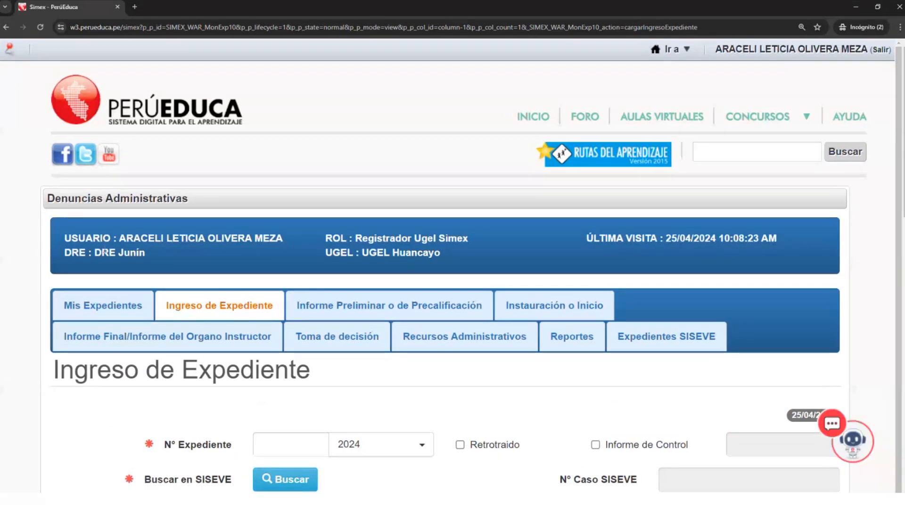
pyautogui.scroll(-1, 190, 337)
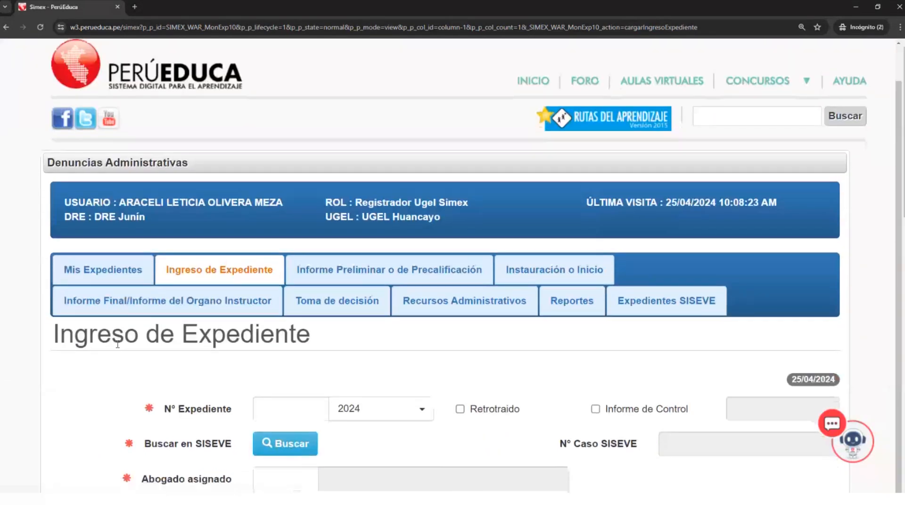
pyautogui.click(289, 409)
pyautogui.write('1')
# - Set the Entidad to 1101 - Inicial - Jardín - 1590025 and the Comisión to Comisión Permanente de Procesos Administrativos Disciplinarios
pyautogui.scroll(-10, 297, 307)
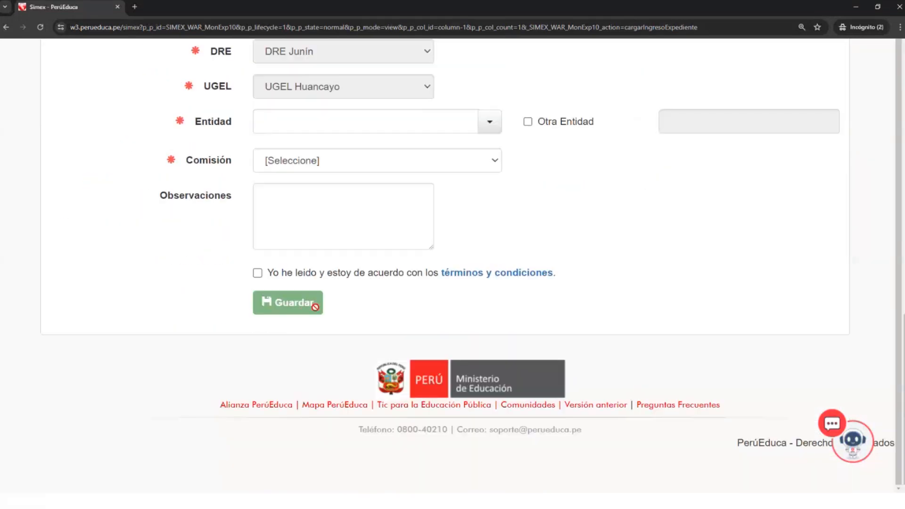
pyautogui.scroll(1, 313, 297)
pyautogui.click(323, 158)
pyautogui.click(490, 157)
pyautogui.click(324, 217)
pyautogui.click(356, 196)
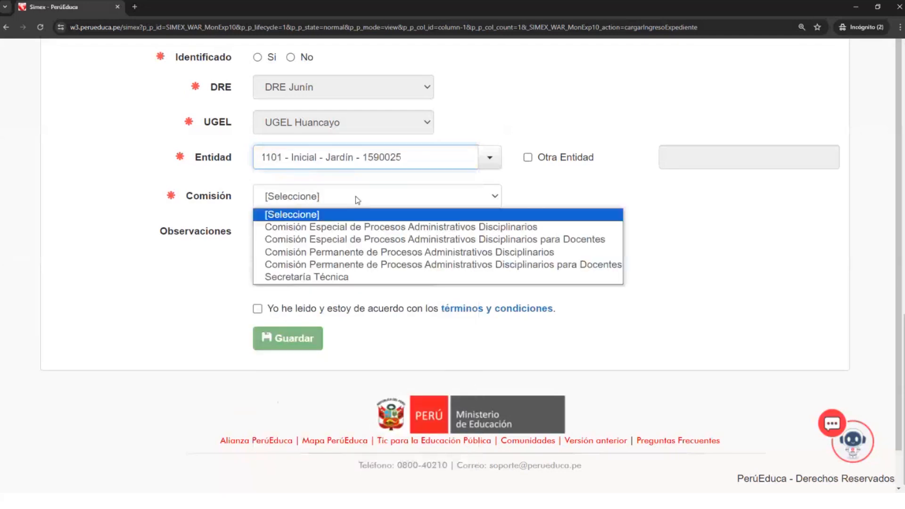
pyautogui.click(353, 252)
pyautogui.click(324, 242)
# - Accept the terms and conditions and try to save the case with its other required fields left blank
pyautogui.click(258, 310)
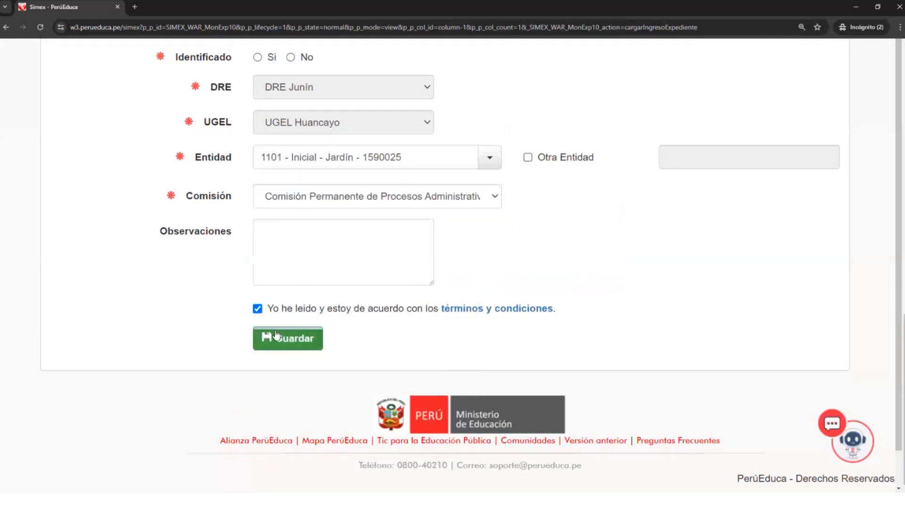
pyautogui.click(279, 337)
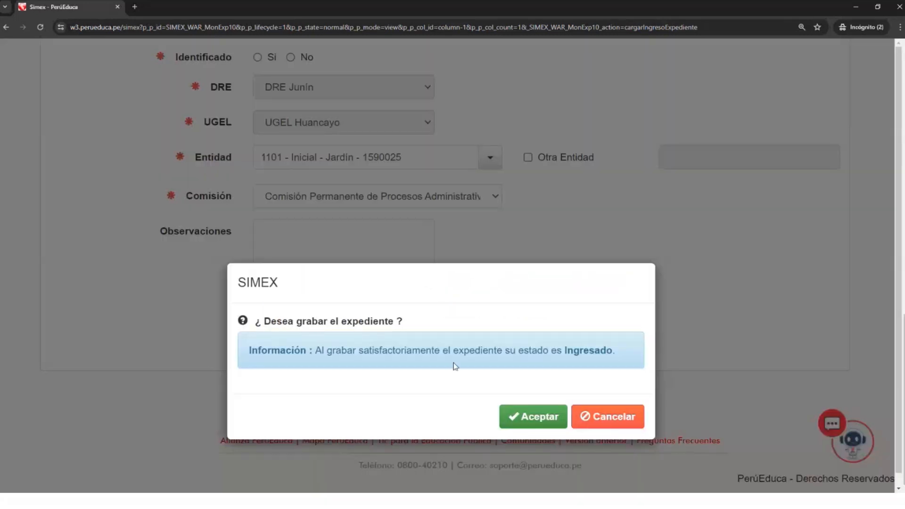
pyautogui.click(531, 417)
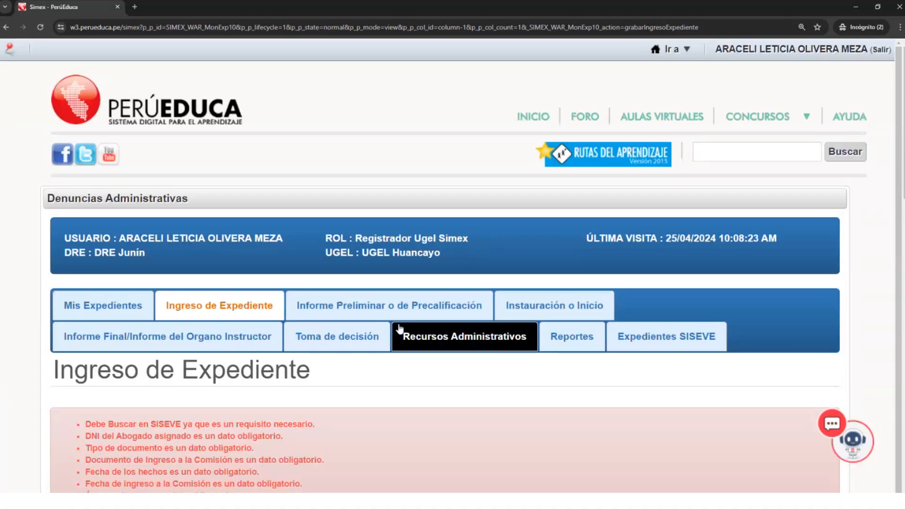
# - Examine the validation messages above the Ingreso de Expediente form, from the SISEVE search requirement to the Tipo de documento entry
pyautogui.scroll(-3, 423, 356)
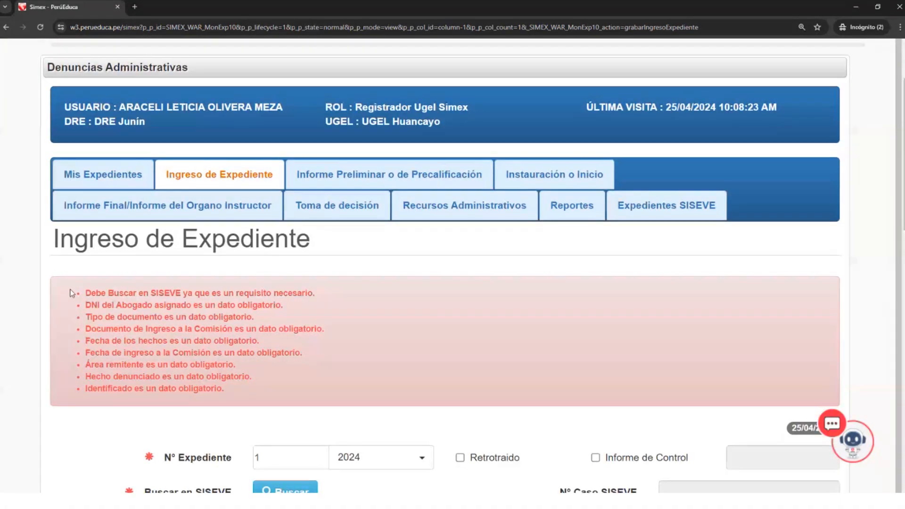
pyautogui.moveTo(71, 293)
pyautogui.mouseDown()
pyautogui.moveTo(139, 294)
pyautogui.moveTo(323, 382)
pyautogui.moveTo(278, 390)
pyautogui.moveTo(164, 358)
pyautogui.moveTo(87, 306)
pyautogui.moveTo(84, 293)
pyautogui.mouseUp()
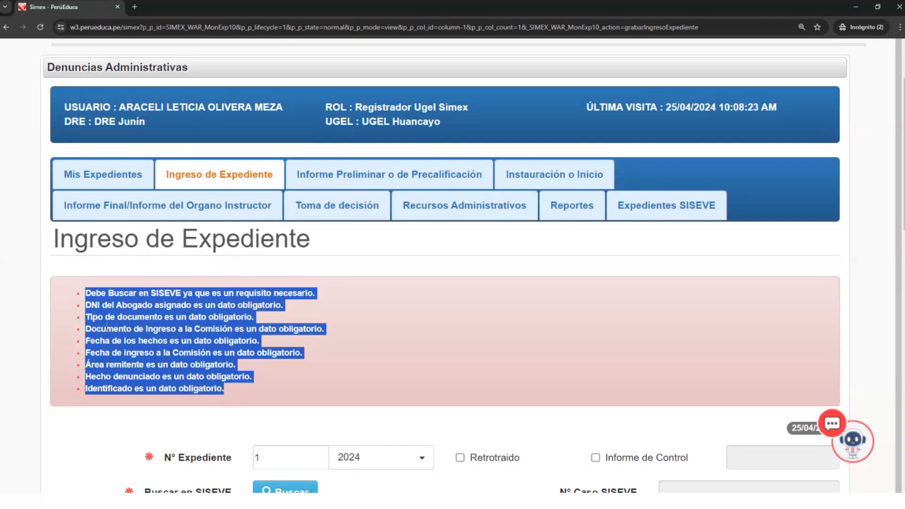
pyautogui.scroll(-1, 104, 328)
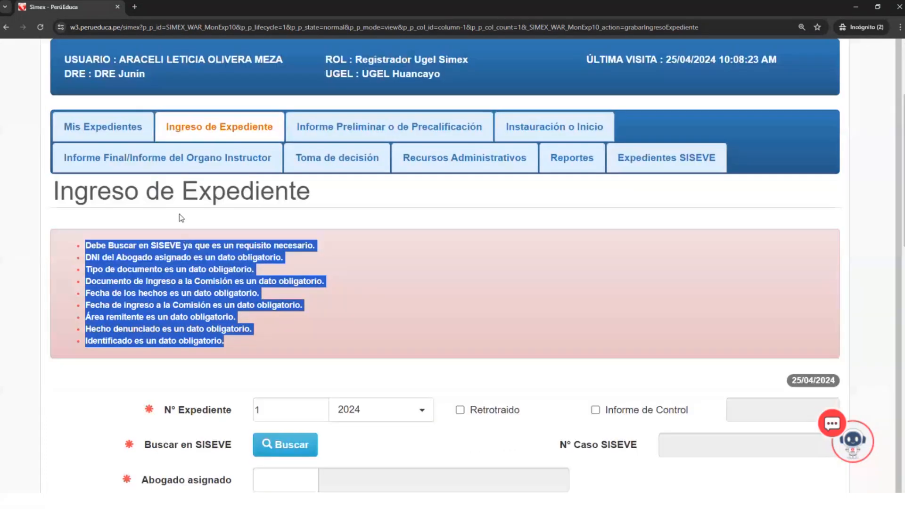
pyautogui.click(311, 295)
pyautogui.moveTo(419, 334); pyautogui.dragTo(82, 237)
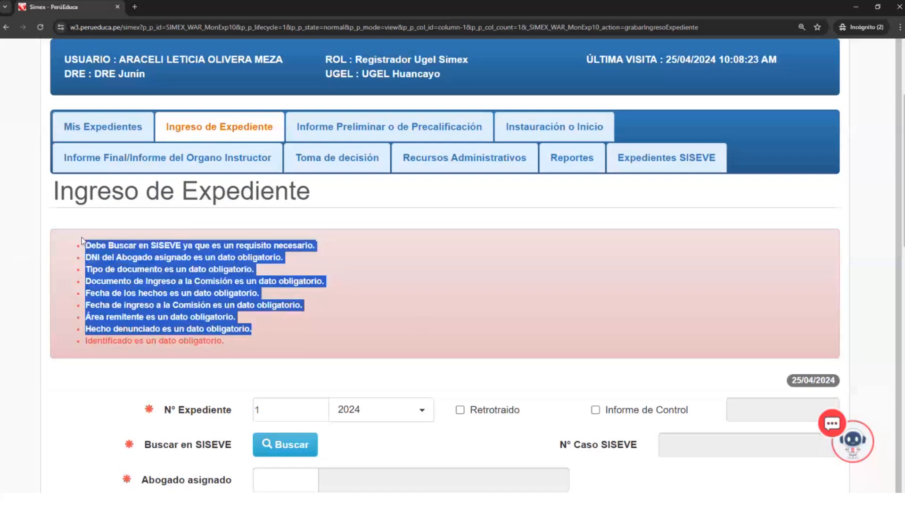
pyautogui.click(83, 249)
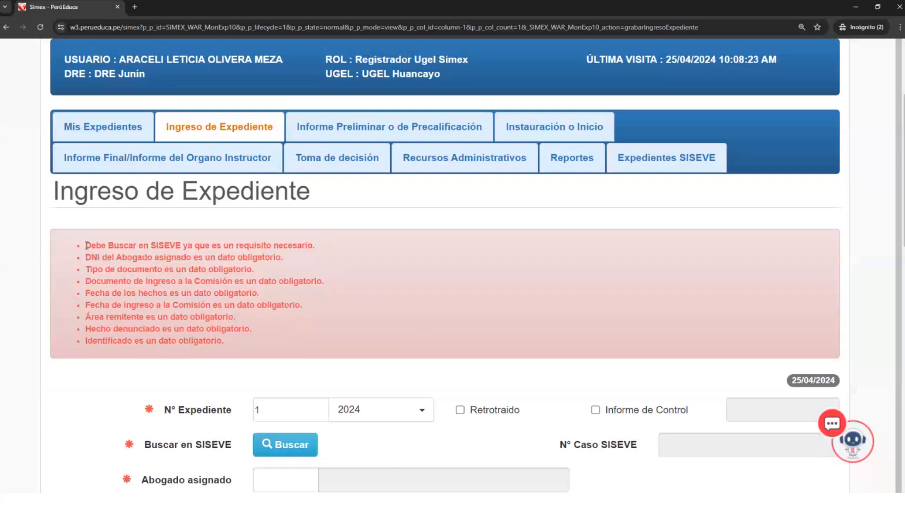
pyautogui.moveTo(86, 246); pyautogui.dragTo(347, 250)
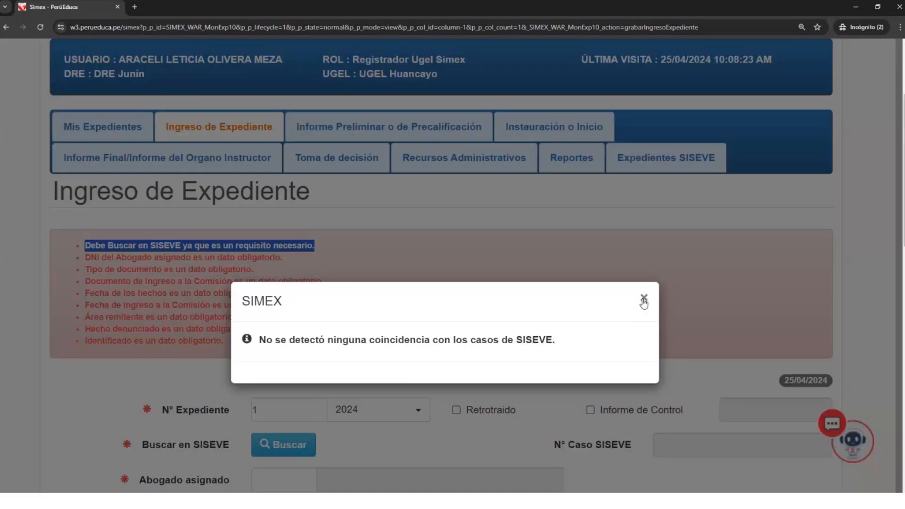
pyautogui.click(640, 298)
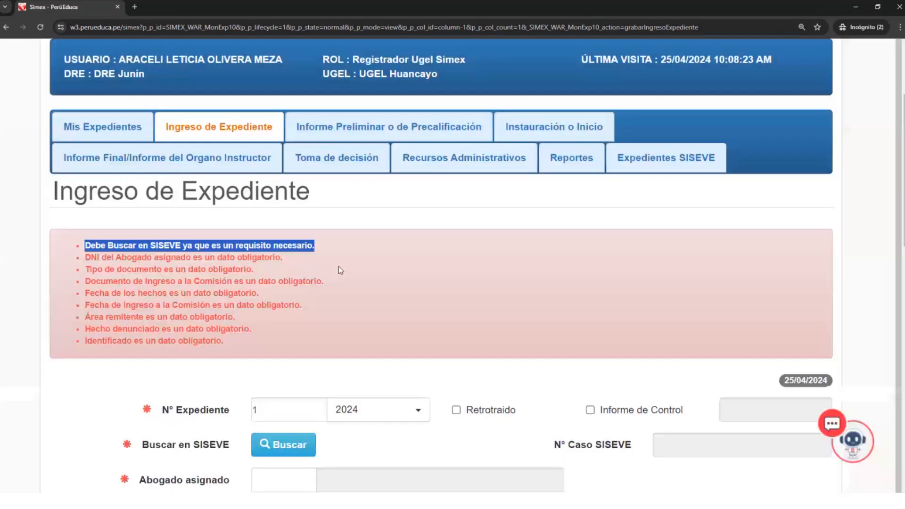
pyautogui.moveTo(90, 258); pyautogui.dragTo(319, 272)
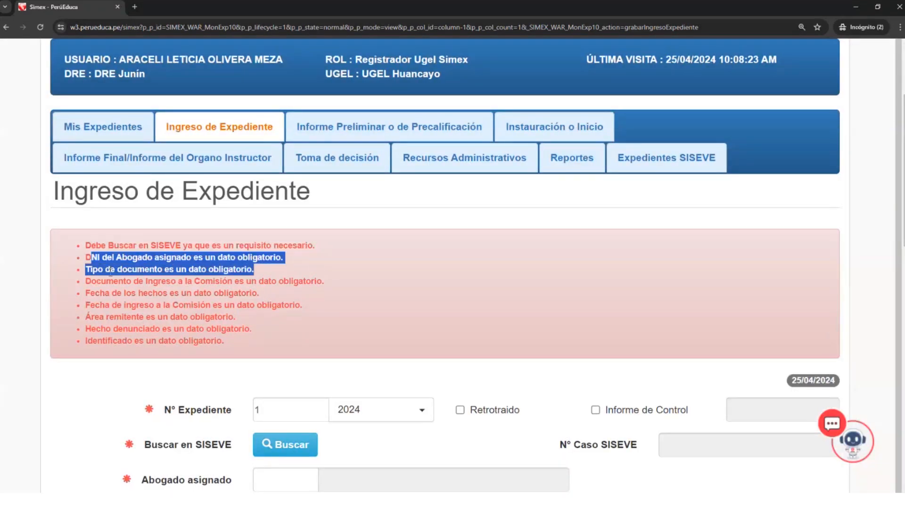
pyautogui.moveTo(90, 270); pyautogui.dragTo(283, 273)
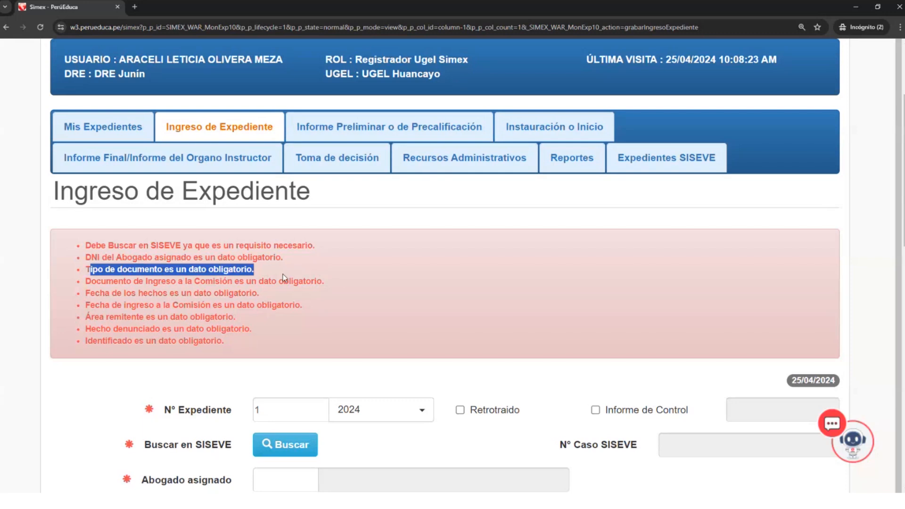
# - Compare the form's marked required fields with the full list of validation messages
pyautogui.scroll(-4, 252, 370)
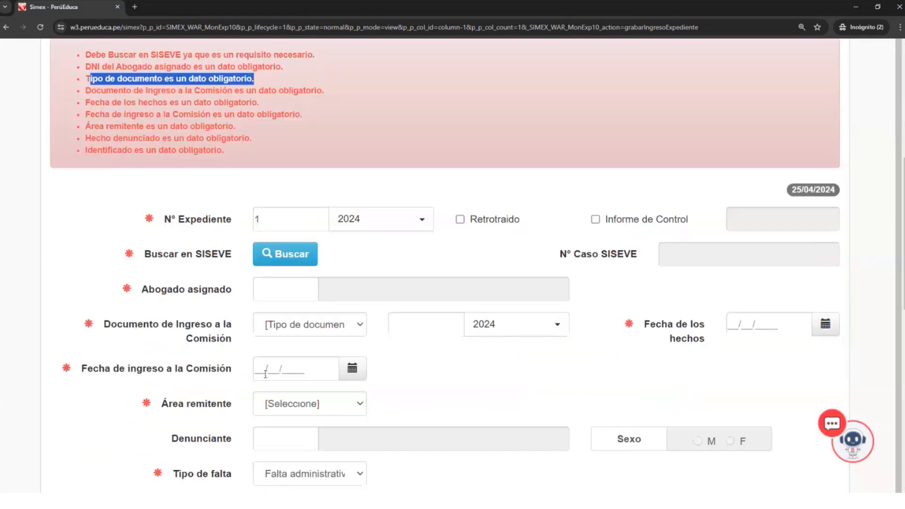
pyautogui.scroll(-1, 324, 363)
pyautogui.scroll(-1, 387, 336)
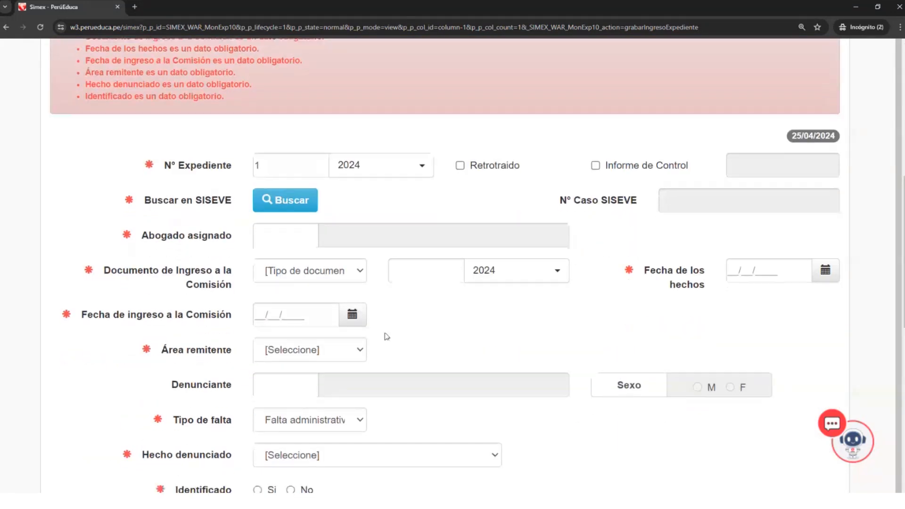
pyautogui.scroll(-2, 227, 330)
pyautogui.scroll(2, 227, 329)
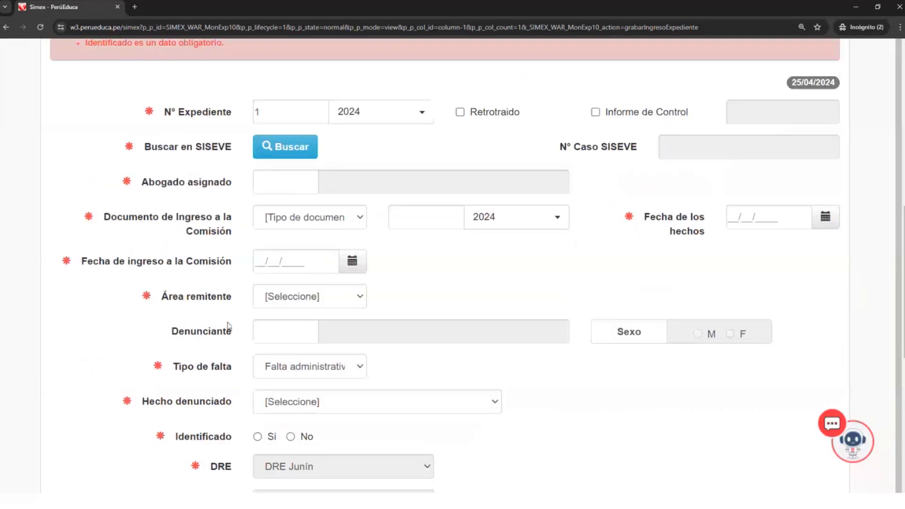
pyautogui.scroll(2, 227, 325)
pyautogui.scroll(2, 322, 209)
pyautogui.click(312, 251)
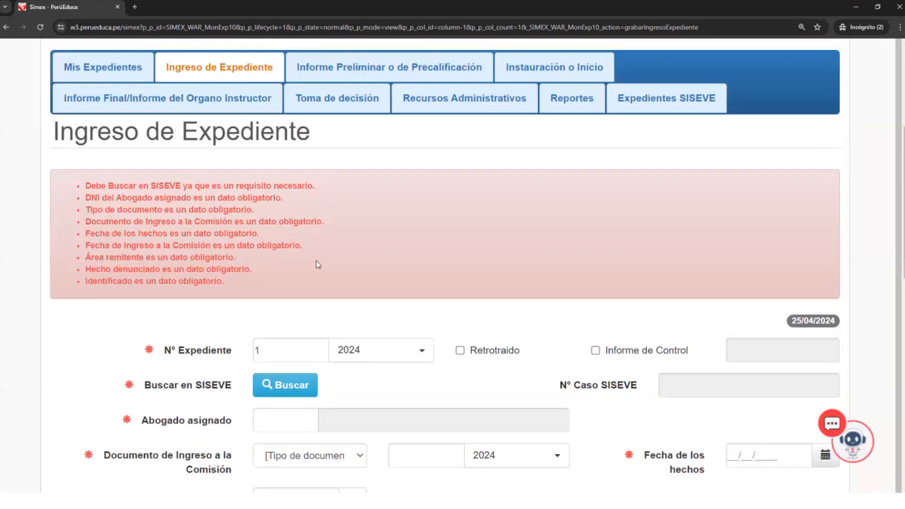
pyautogui.moveTo(250, 287); pyautogui.dragTo(83, 187)
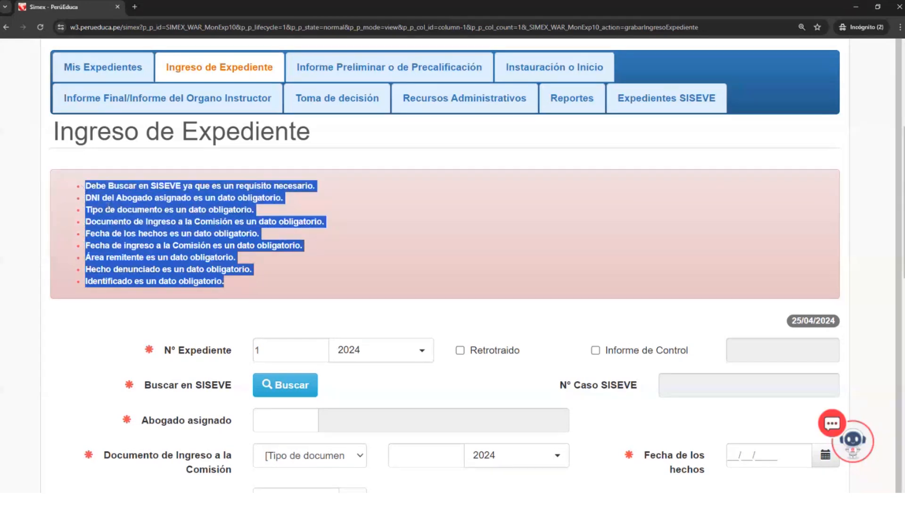
# - Open the Informe Preliminar o de Precalificación form and bring its case fields into view
pyautogui.scroll(3, 131, 235)
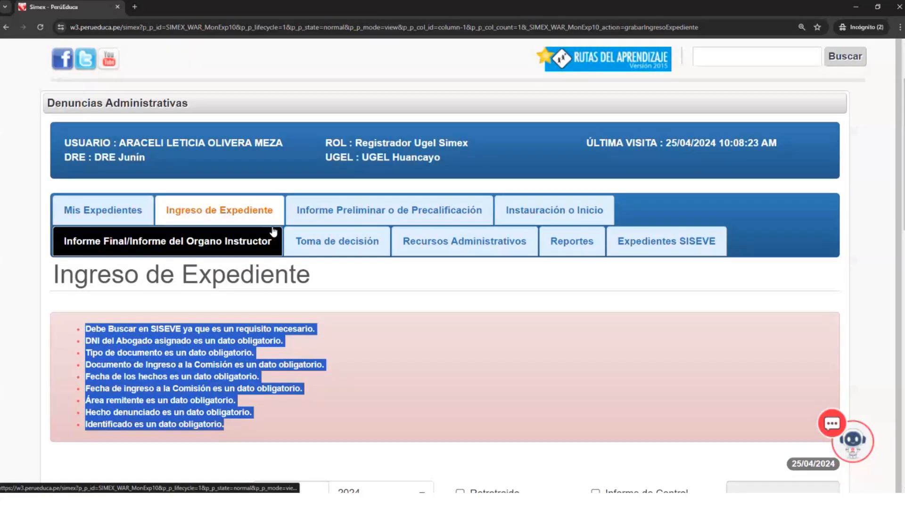
pyautogui.click(339, 206)
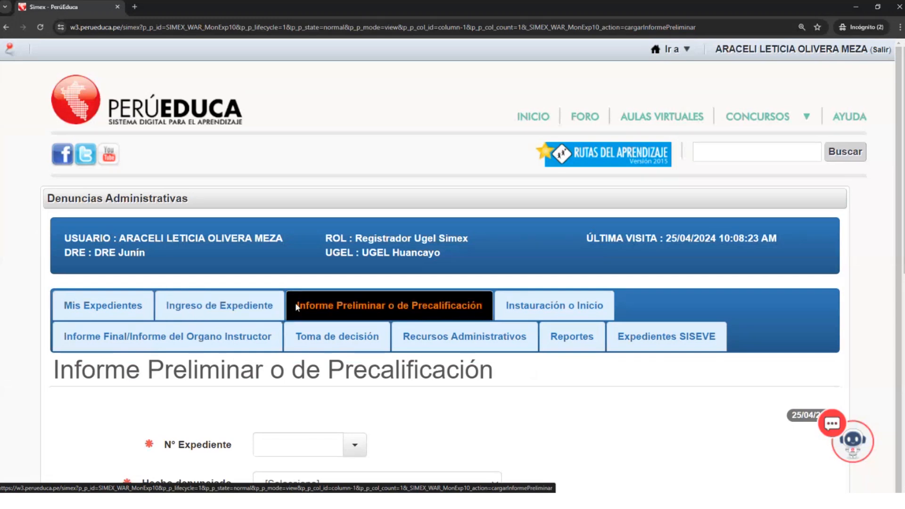
pyautogui.scroll(-1, 296, 303)
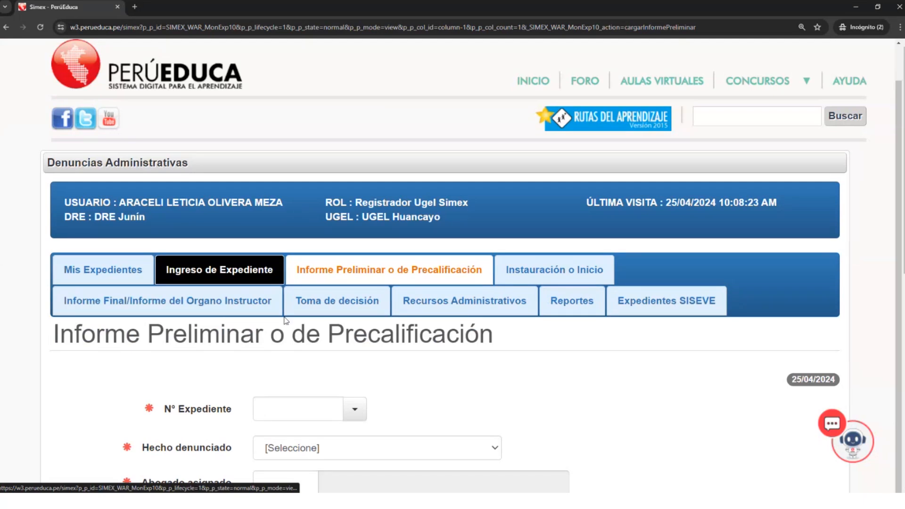
pyautogui.scroll(-1, 326, 332)
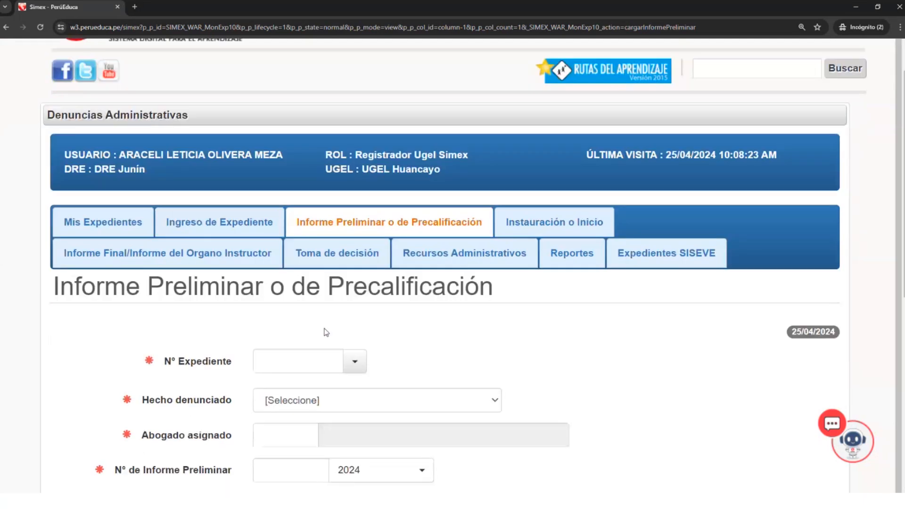
pyautogui.click(347, 224)
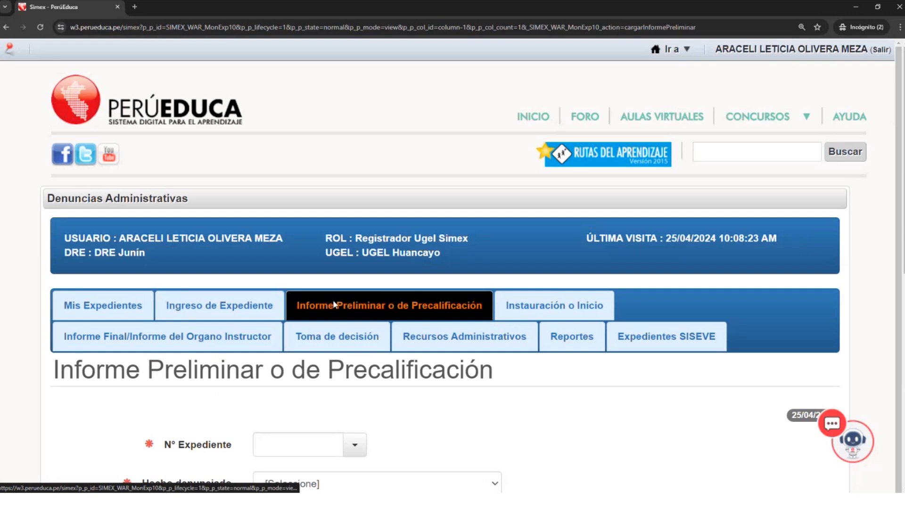
pyautogui.scroll(-3, 360, 374)
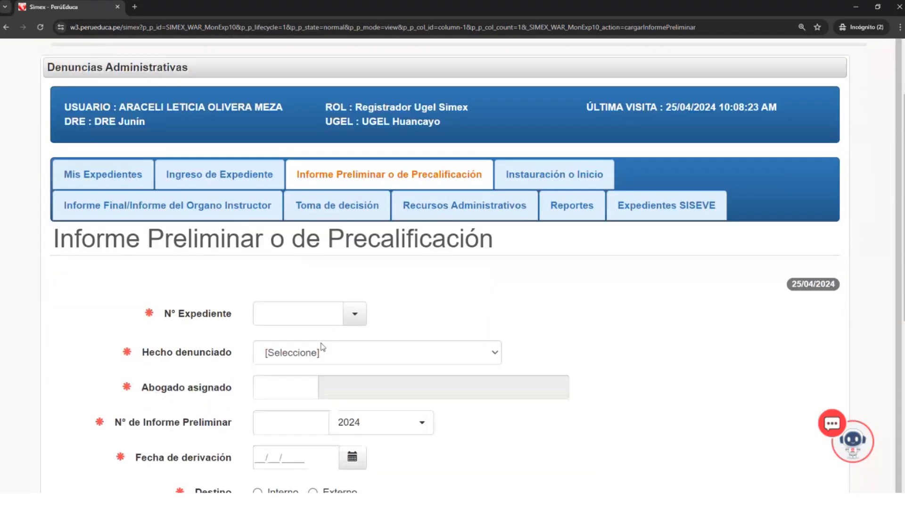
# - Try to enter 1-2024 as the N° Expediente of the preliminary report and check the response
pyautogui.click(318, 315)
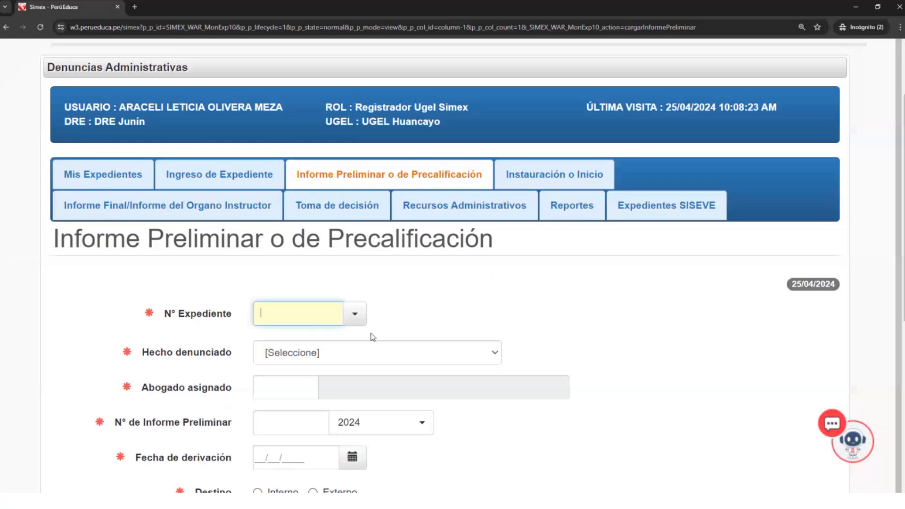
pyautogui.write('1')
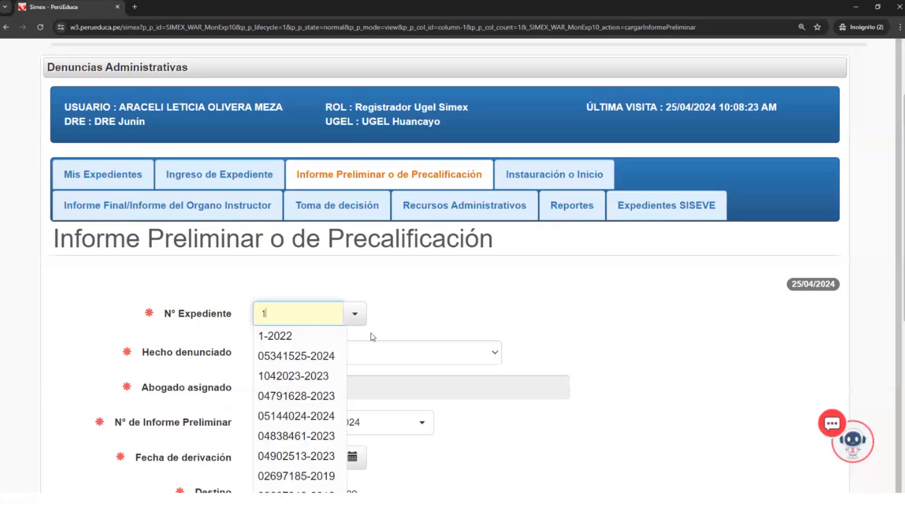
pyautogui.write('-2024')
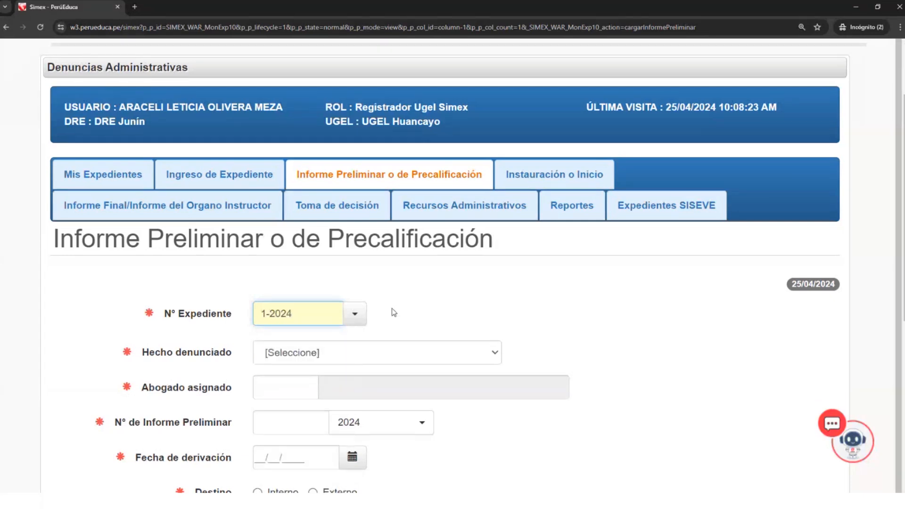
pyautogui.click(390, 360)
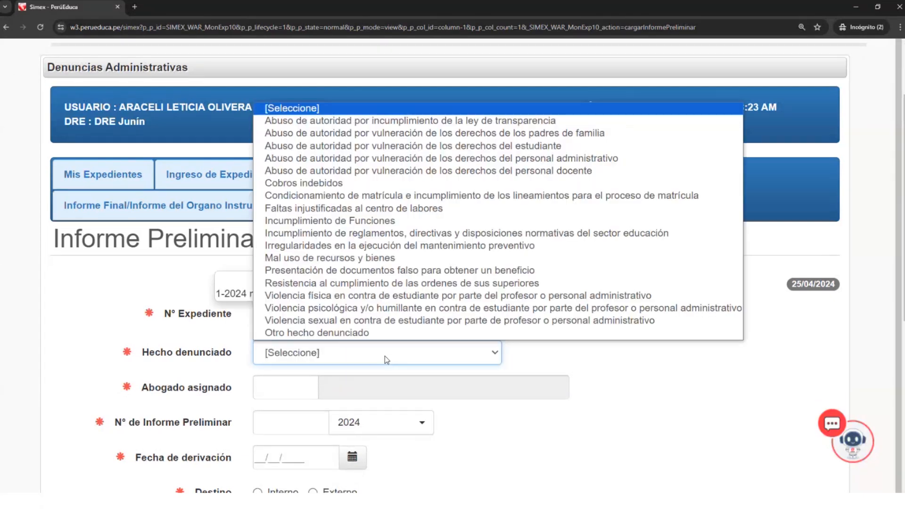
pyautogui.click(530, 363)
pyautogui.moveTo(251, 292); pyautogui.dragTo(213, 298)
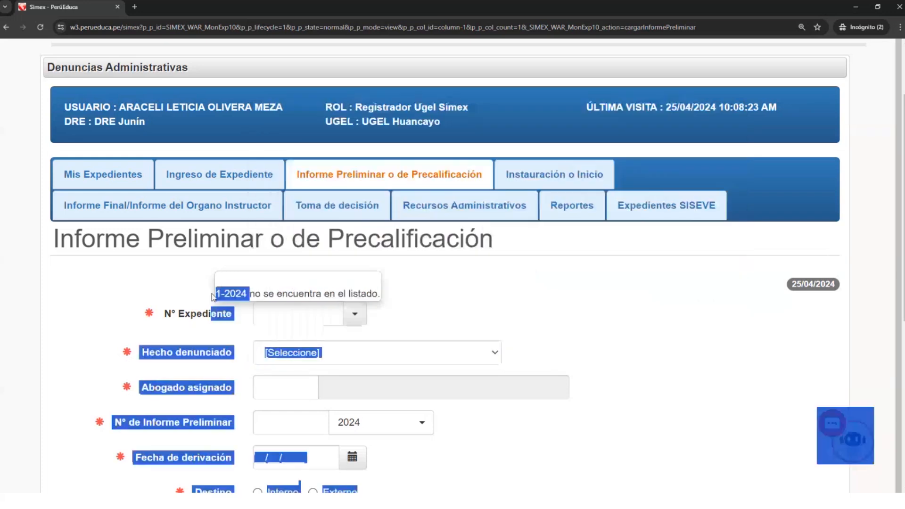
# - Choose case 1-2022 from the available cases as the N° Expediente
pyautogui.click(355, 314)
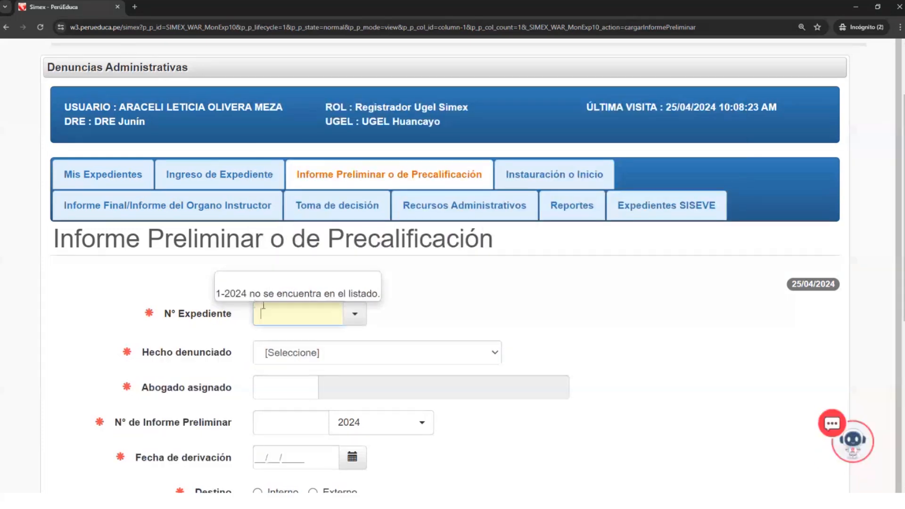
pyautogui.click(357, 319)
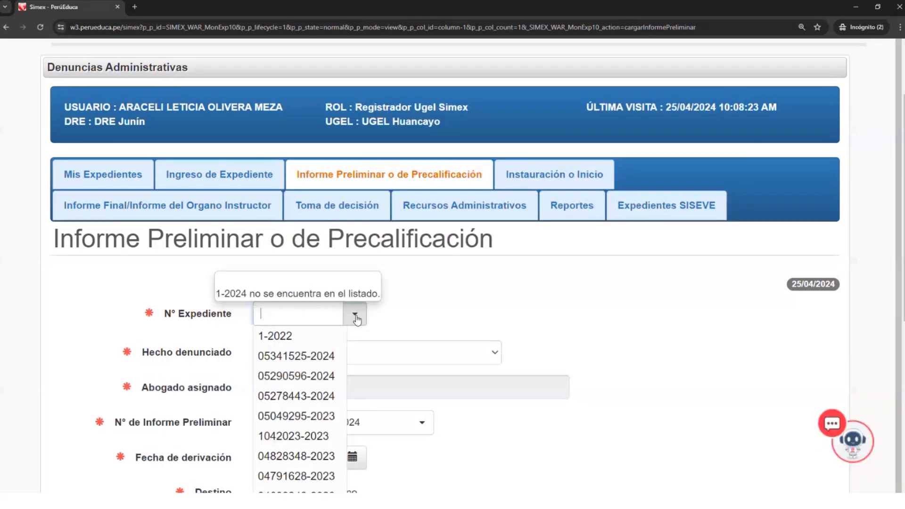
pyautogui.click(299, 336)
# - Review the Resumen de Expediente from the case number down to the Datos Personales table, and close the summary
pyautogui.scroll(-14, 462, 311)
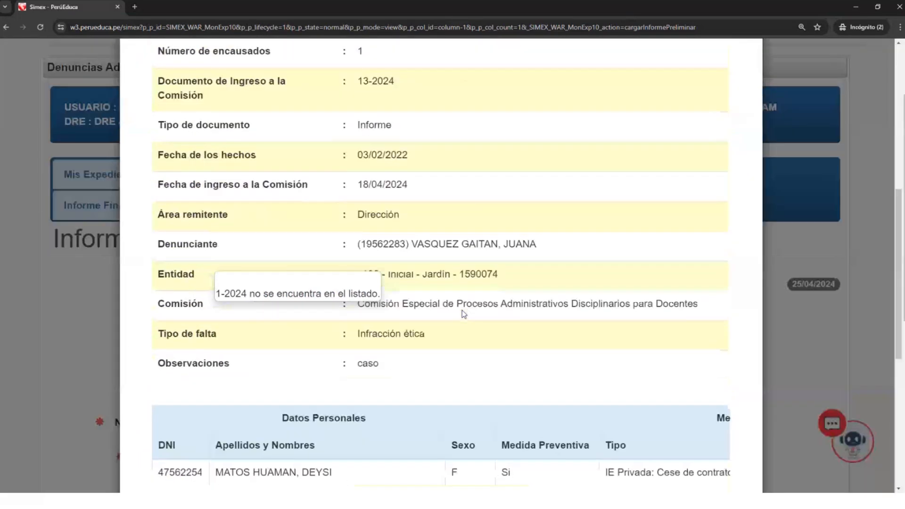
pyautogui.scroll(14, 462, 309)
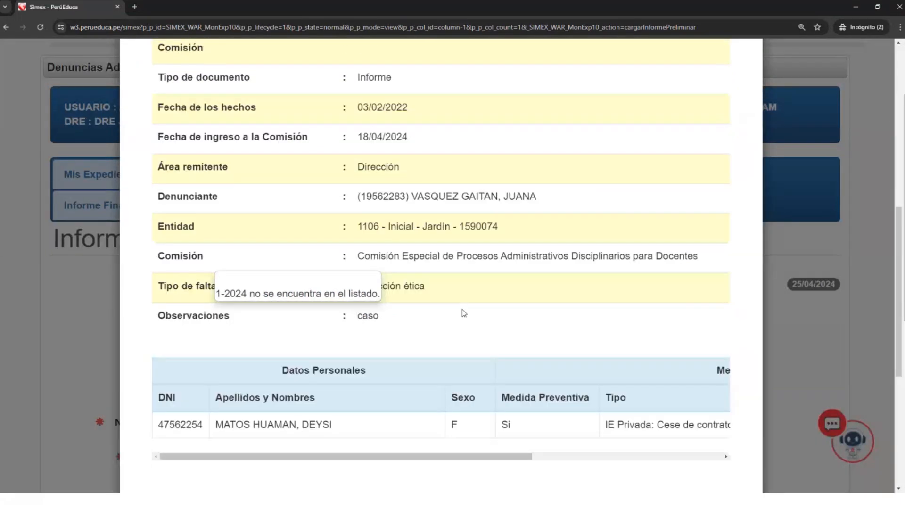
pyautogui.moveTo(403, 204)
pyautogui.mouseDown()
pyautogui.moveTo(344, 199)
pyautogui.moveTo(396, 199)
pyautogui.mouseUp()
pyautogui.click(367, 201)
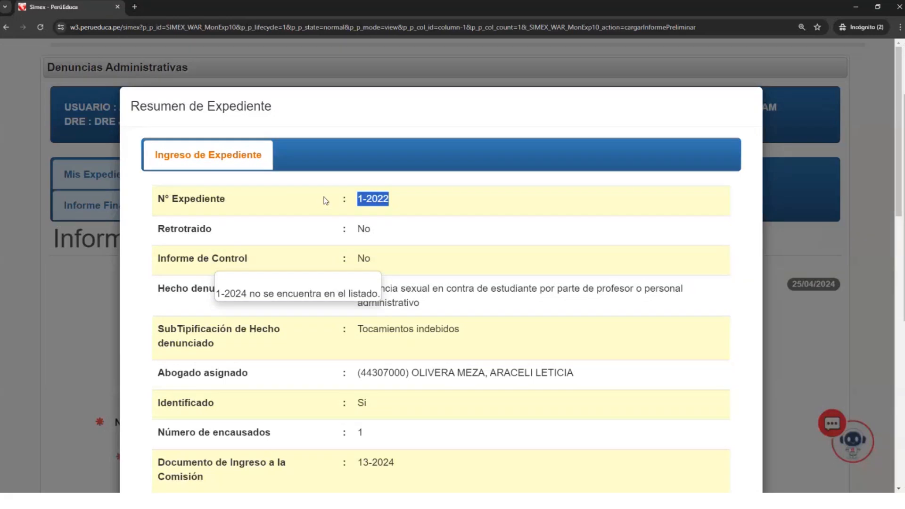
pyautogui.scroll(-2, 328, 211)
pyautogui.scroll(2, 441, 176)
pyautogui.click(786, 343)
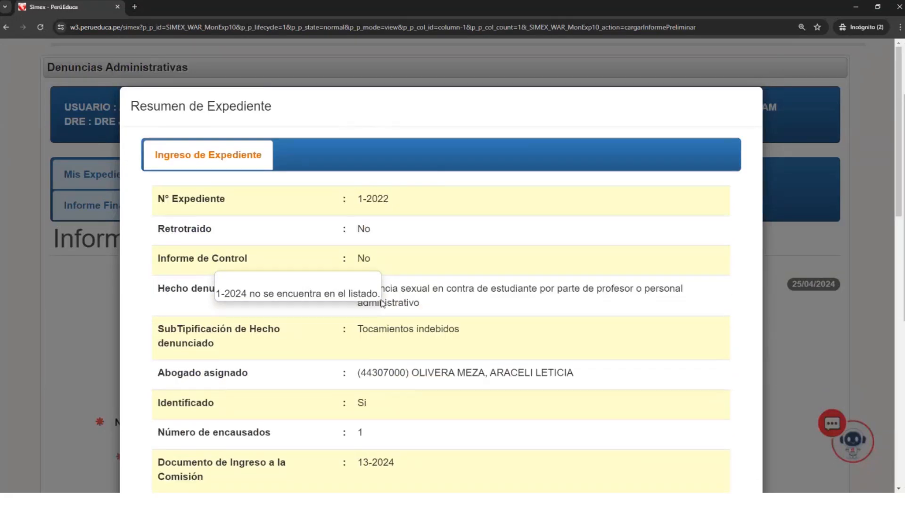
pyautogui.scroll(-10, 560, 468)
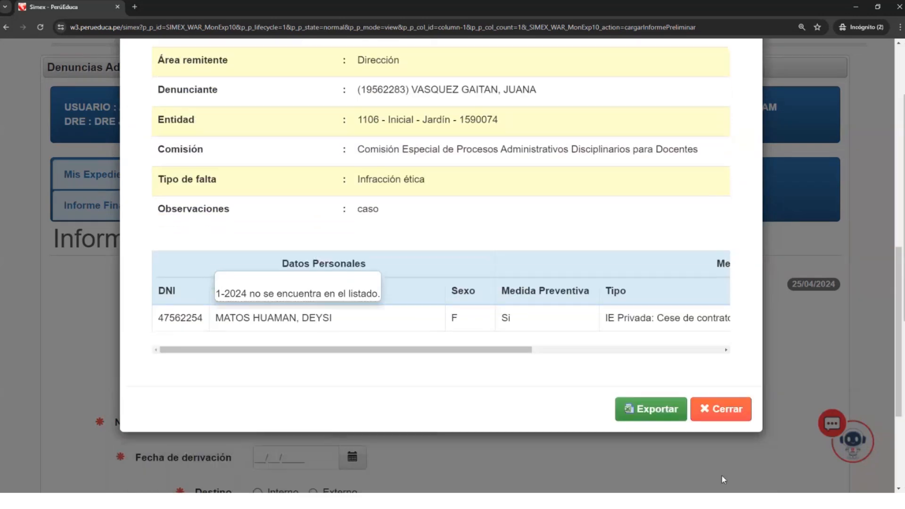
pyautogui.click(724, 371)
# - Try to filter the N° Expediente list by 1 and browse the matching cases
pyautogui.click(312, 314)
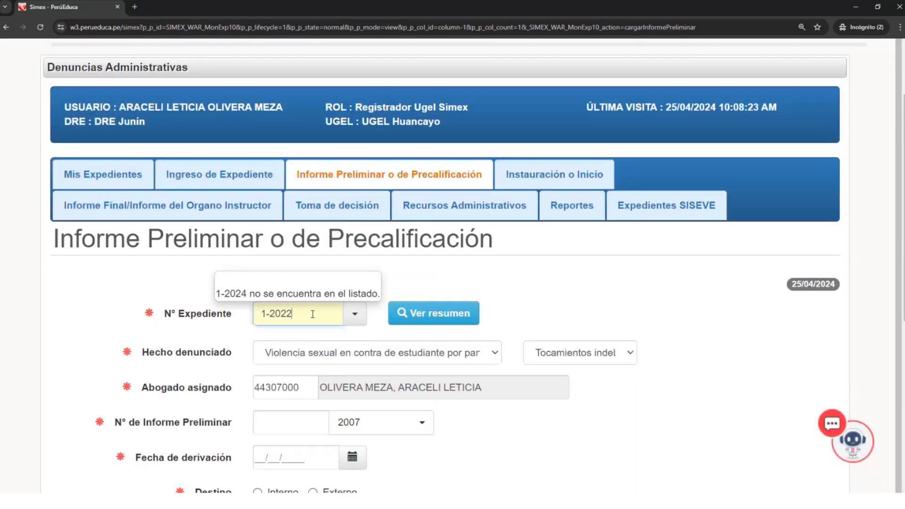
pyautogui.click(354, 314)
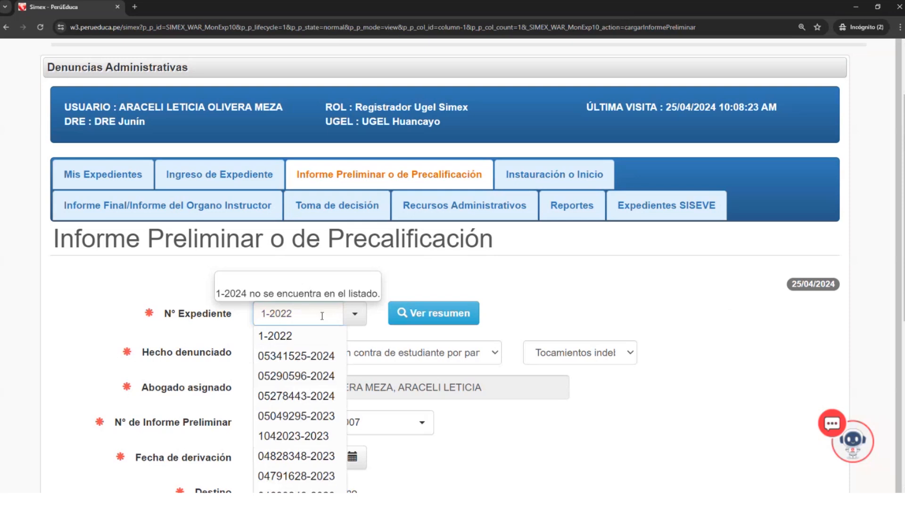
pyautogui.moveTo(317, 316); pyautogui.dragTo(222, 320)
pyautogui.write('1')
pyautogui.scroll(-2, 222, 319)
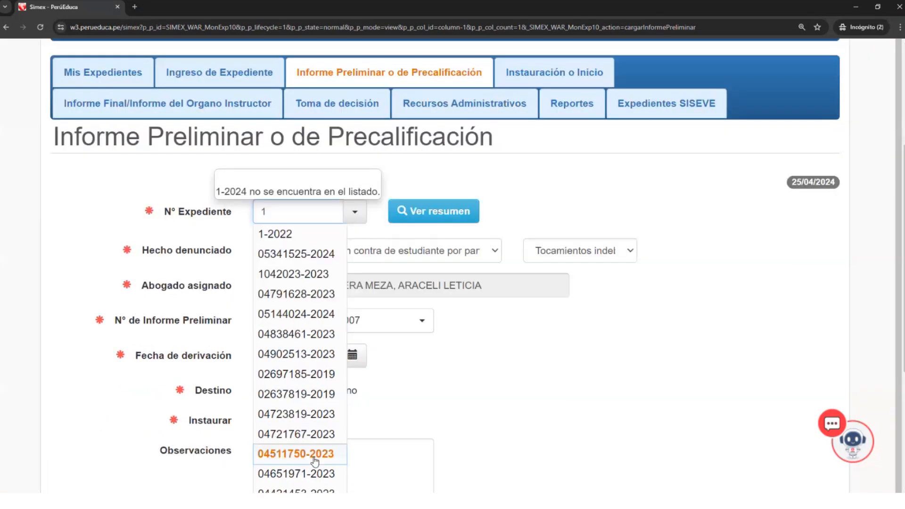
pyautogui.scroll(-4, 315, 461)
pyautogui.scroll(7, 314, 453)
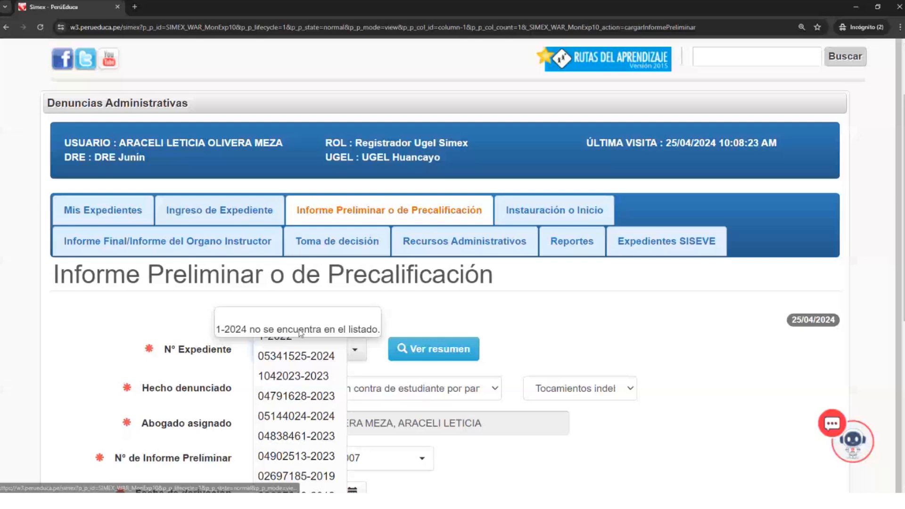
pyautogui.click(408, 324)
pyautogui.scroll(-3, 353, 330)
pyautogui.scroll(3, 318, 313)
# - Reload the preliminary report form and choose case 1-2022 as its N° Expediente
pyautogui.click(42, 25)
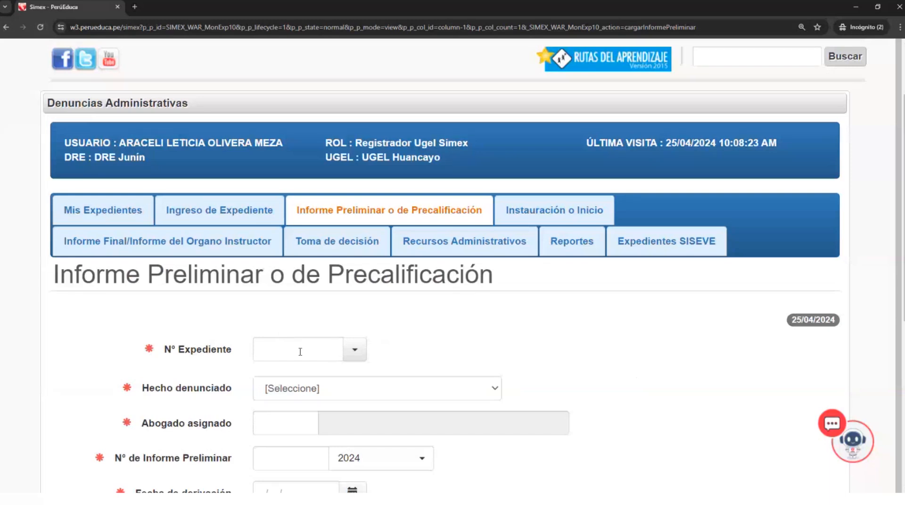
pyautogui.click(315, 352)
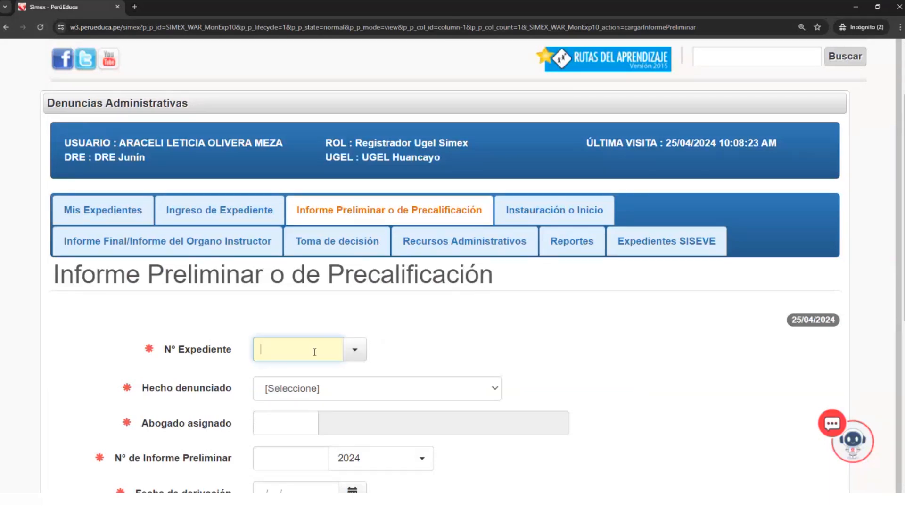
pyautogui.write('1-')
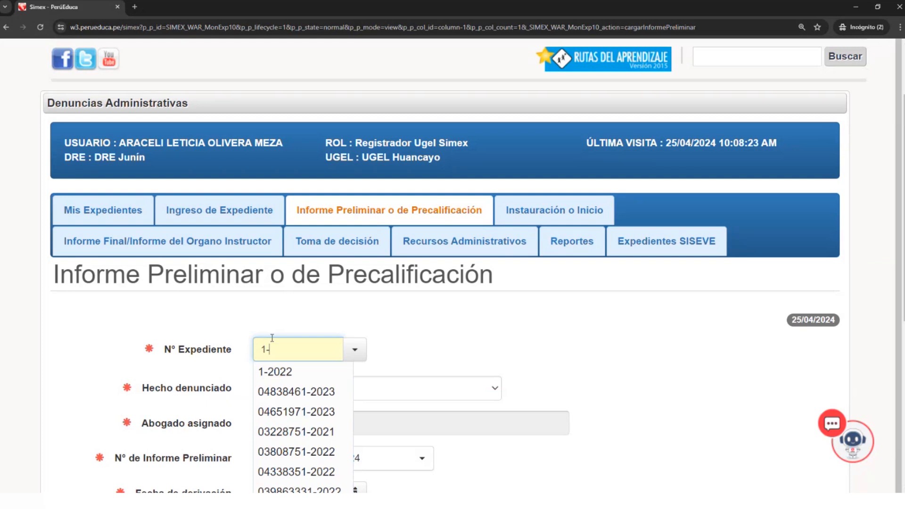
pyautogui.write('2022')
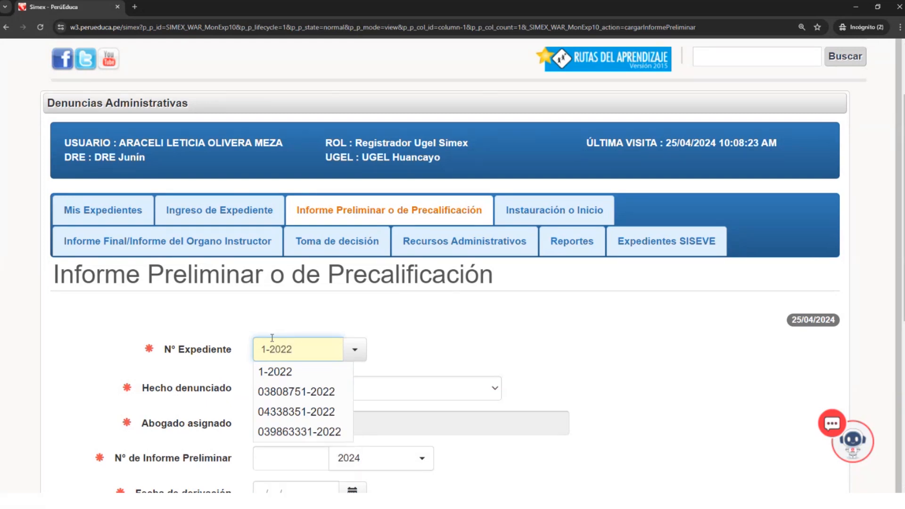
pyautogui.click(278, 372)
# - Review the Resumen de Expediente of case 1-2022 through the Datos Personales table, and close it
pyautogui.click(431, 350)
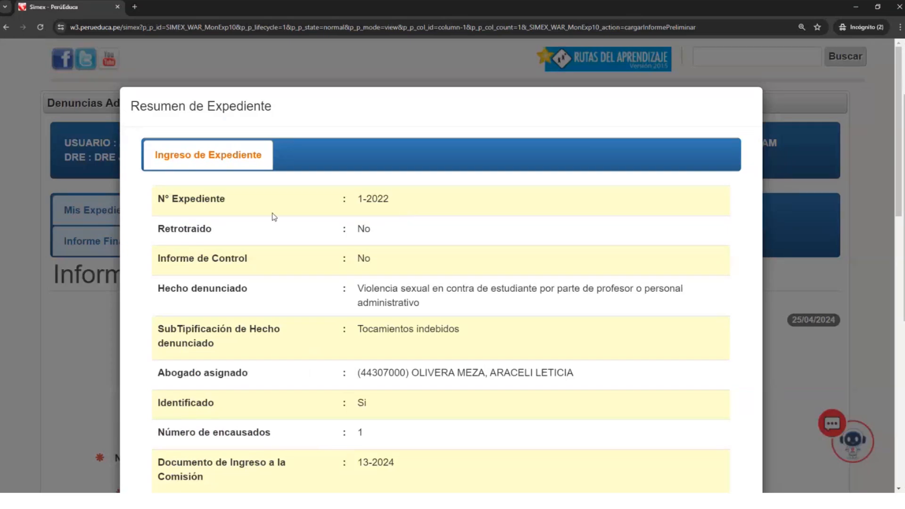
pyautogui.scroll(-4, 338, 358)
pyautogui.scroll(-10, 337, 358)
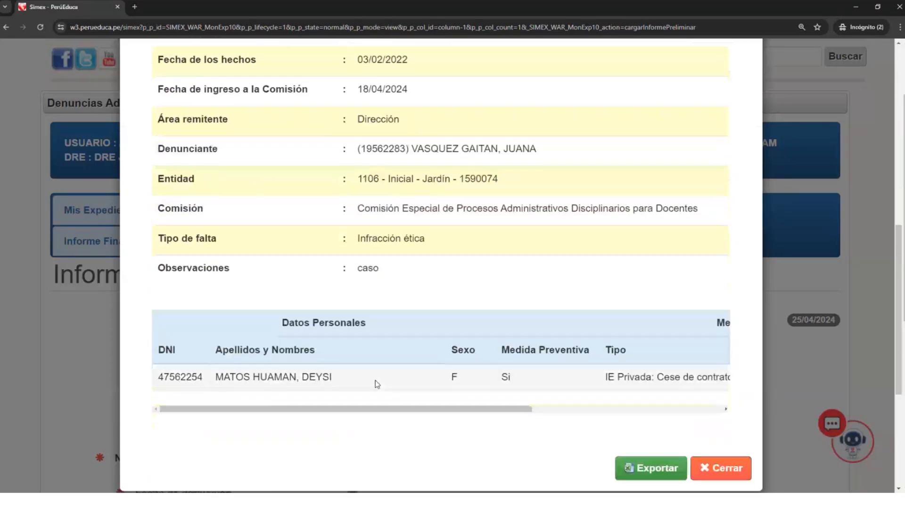
pyautogui.scroll(9, 405, 389)
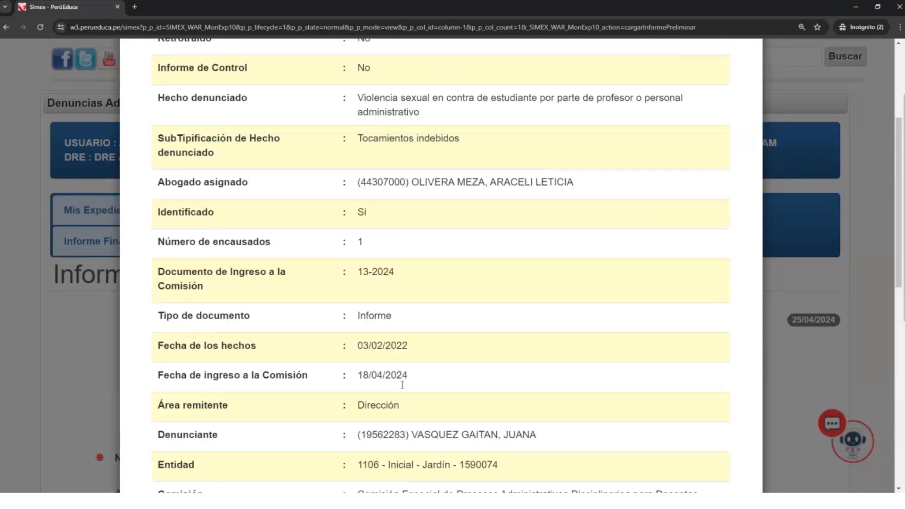
pyautogui.scroll(4, 402, 385)
pyautogui.scroll(-10, 402, 385)
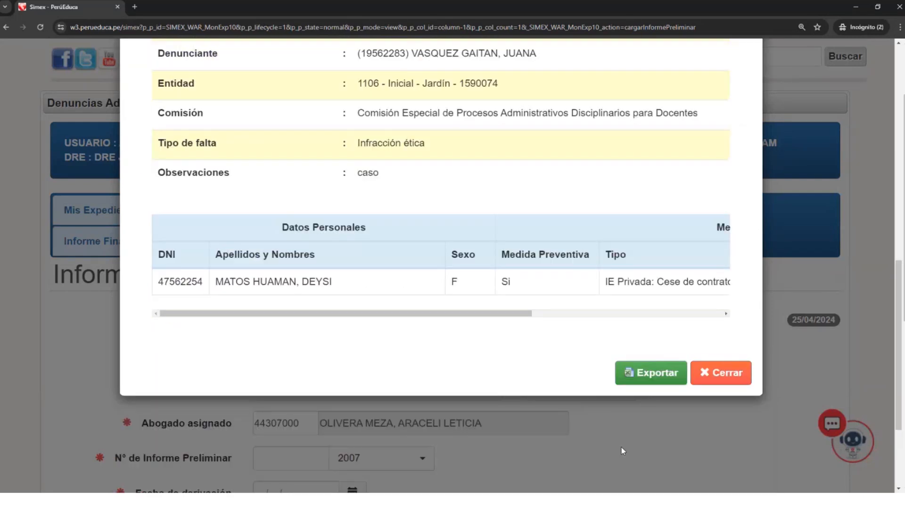
pyautogui.click(727, 372)
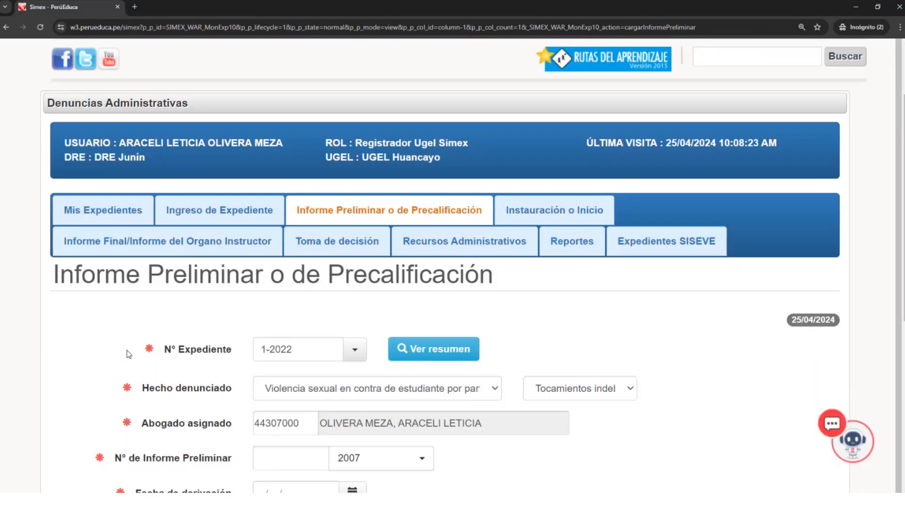
# - Set the Hecho denunciado to Violencia psicológica y/o humillante en contra de estudiante por parte del profesor o personal administrativo
pyautogui.scroll(-1, 396, 338)
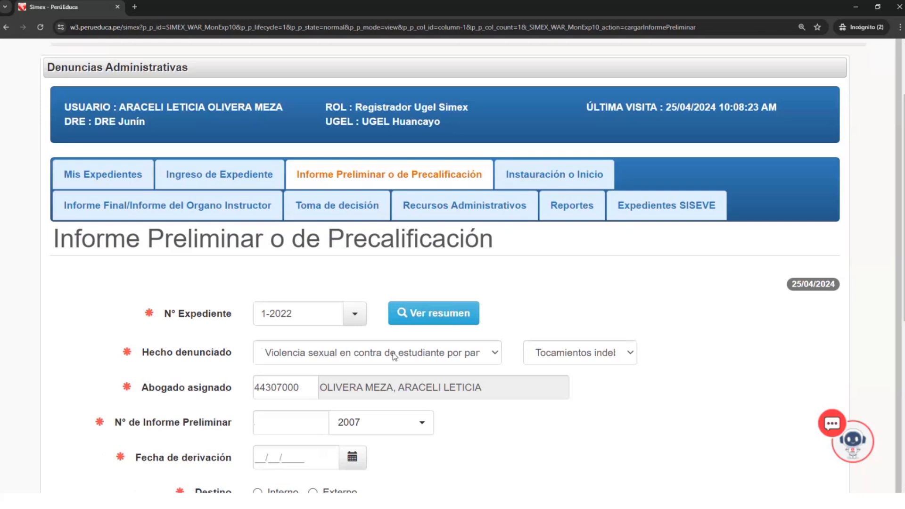
pyautogui.scroll(-1, 396, 357)
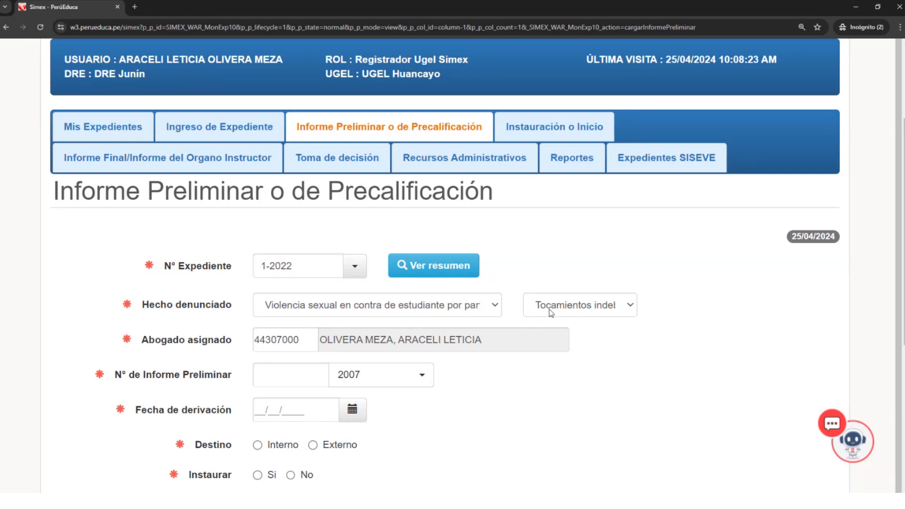
pyautogui.click(491, 309)
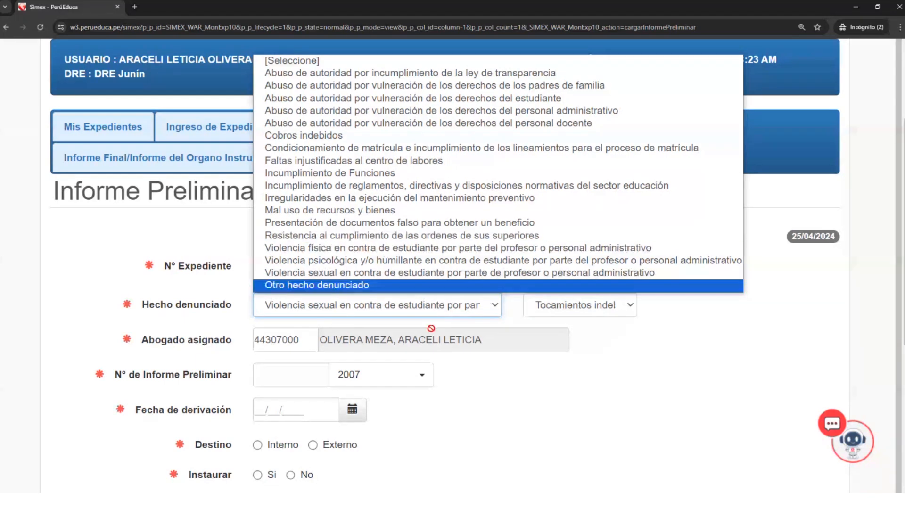
pyautogui.click(479, 397)
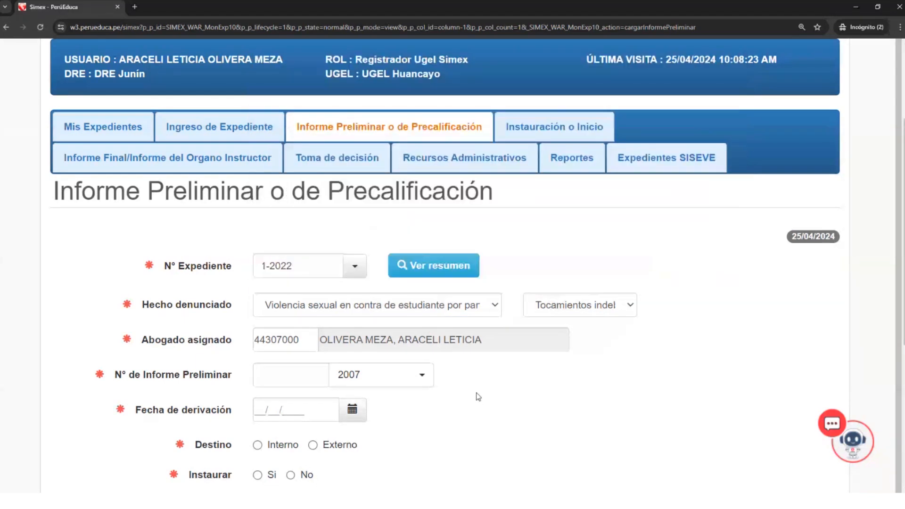
pyautogui.click(494, 313)
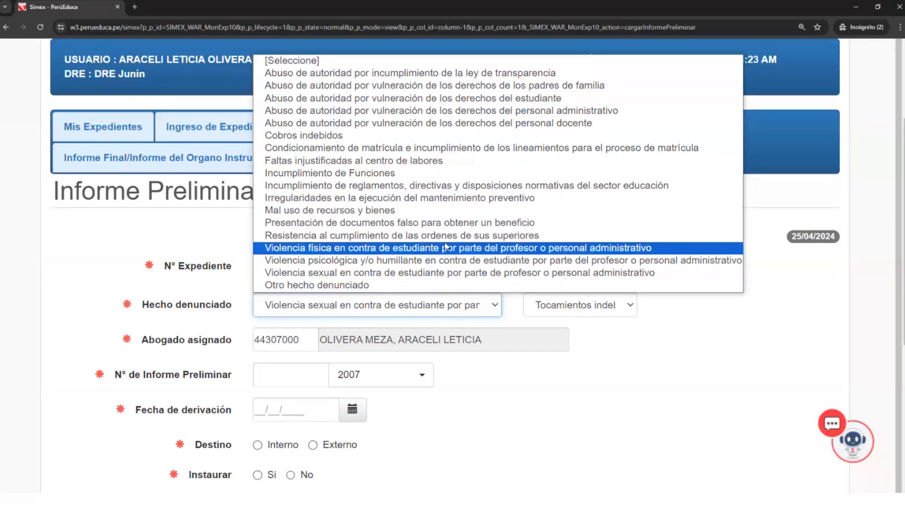
pyautogui.click(444, 324)
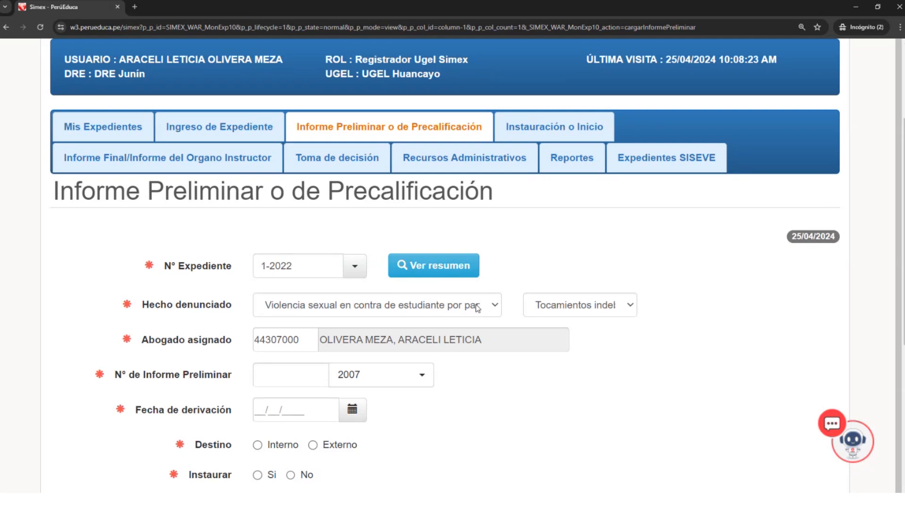
pyautogui.click(477, 308)
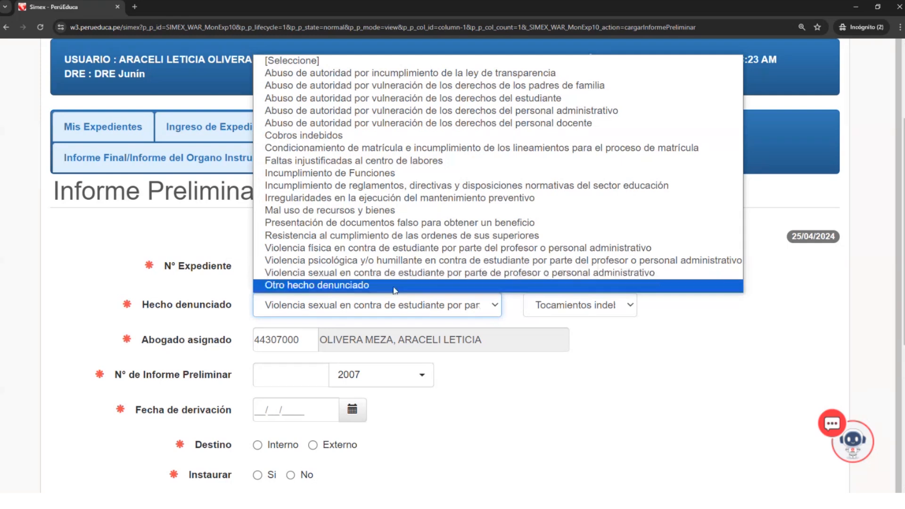
pyautogui.click(352, 260)
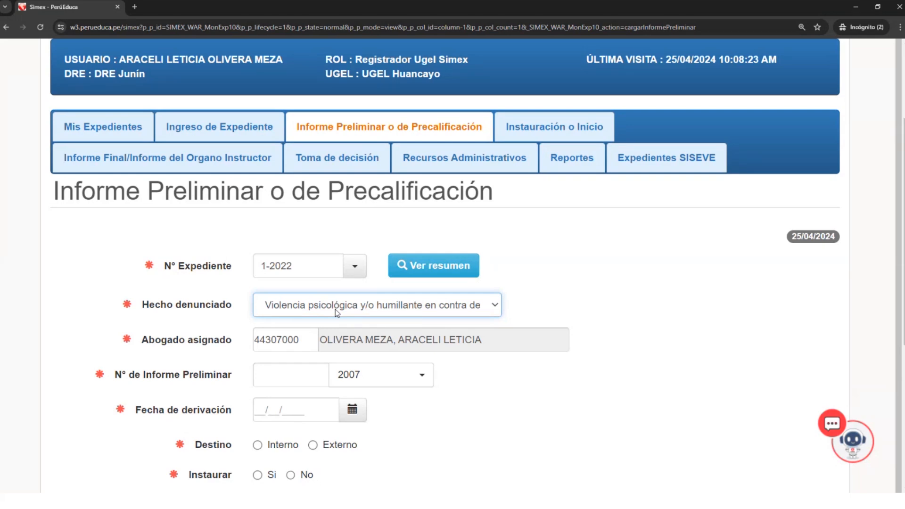
pyautogui.click(345, 313)
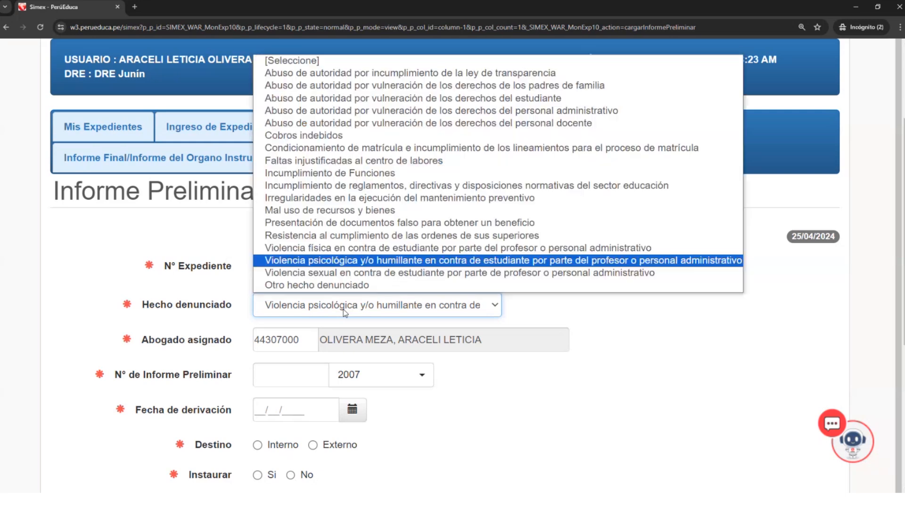
pyautogui.click(330, 264)
# - Enter 12 as the N° de Informe Preliminar and set its year to 2024
pyautogui.scroll(-1, 336, 341)
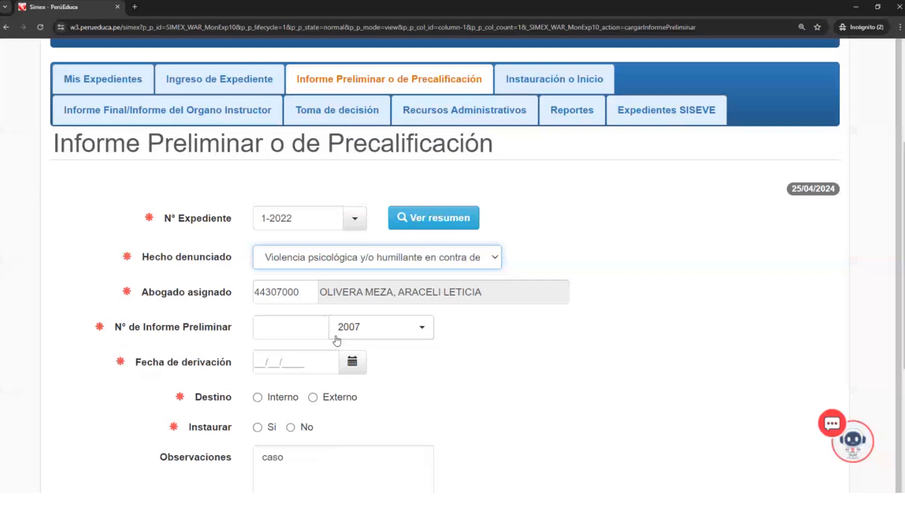
pyautogui.click(308, 332)
pyautogui.scroll(-2, 414, 373)
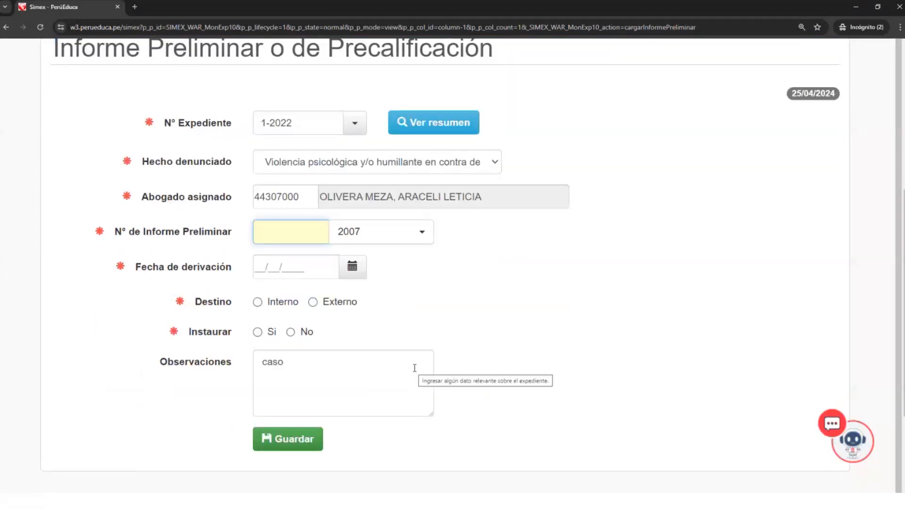
pyautogui.write('1')
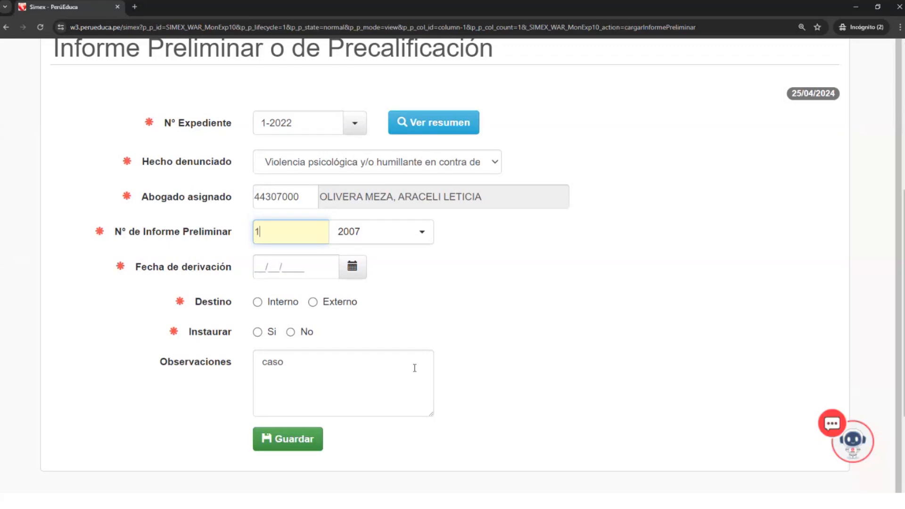
pyautogui.write('2')
pyautogui.click(410, 234)
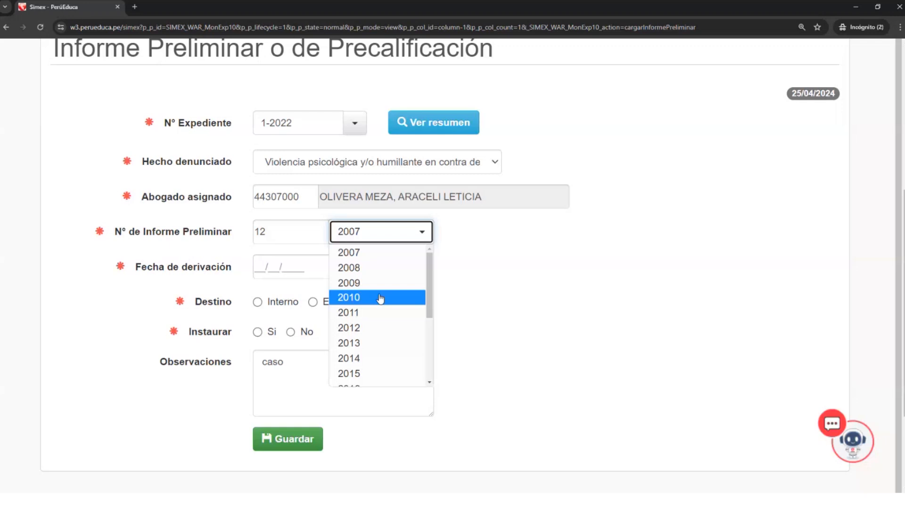
pyautogui.scroll(-2, 380, 301)
pyautogui.scroll(2, 367, 307)
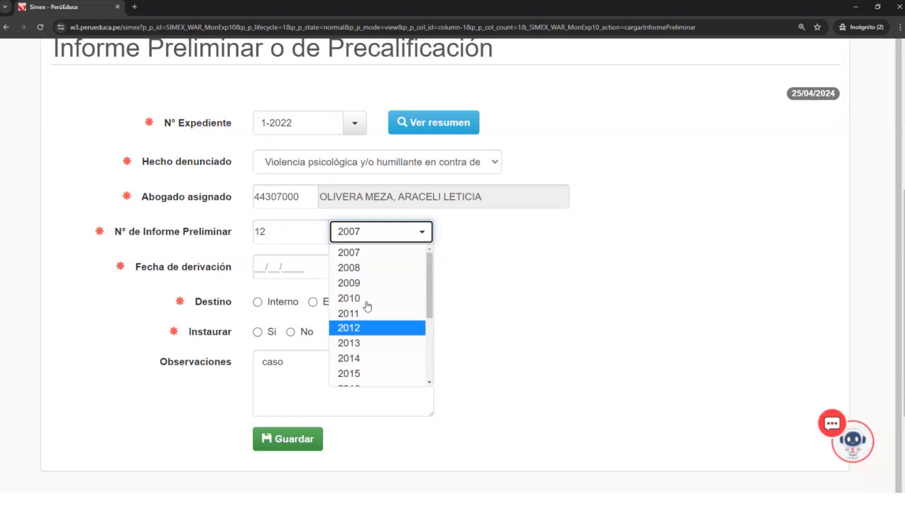
pyautogui.scroll(1, 367, 307)
pyautogui.scroll(-3, 377, 349)
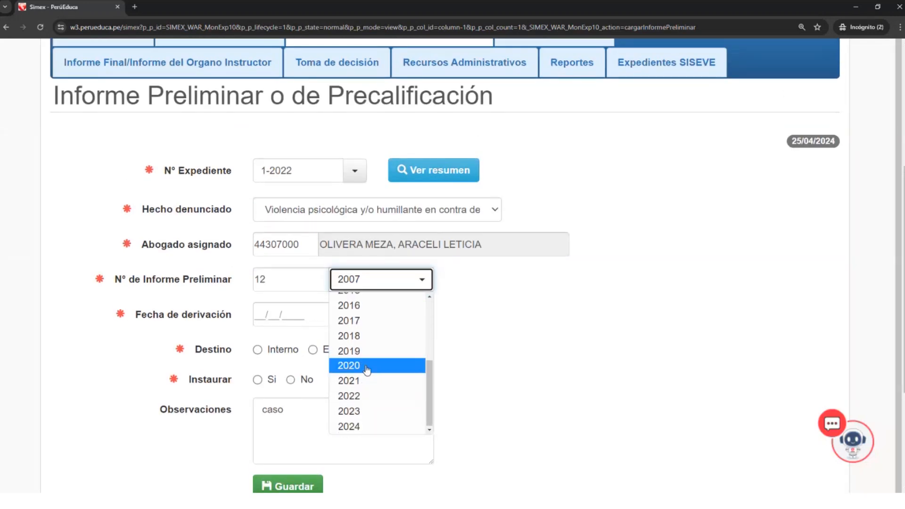
pyautogui.scroll(-1, 367, 370)
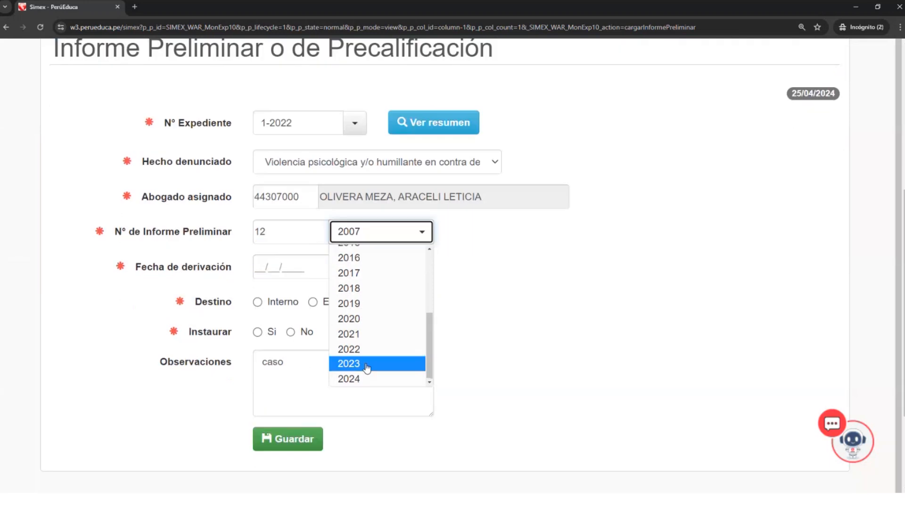
pyautogui.scroll(-1, 367, 370)
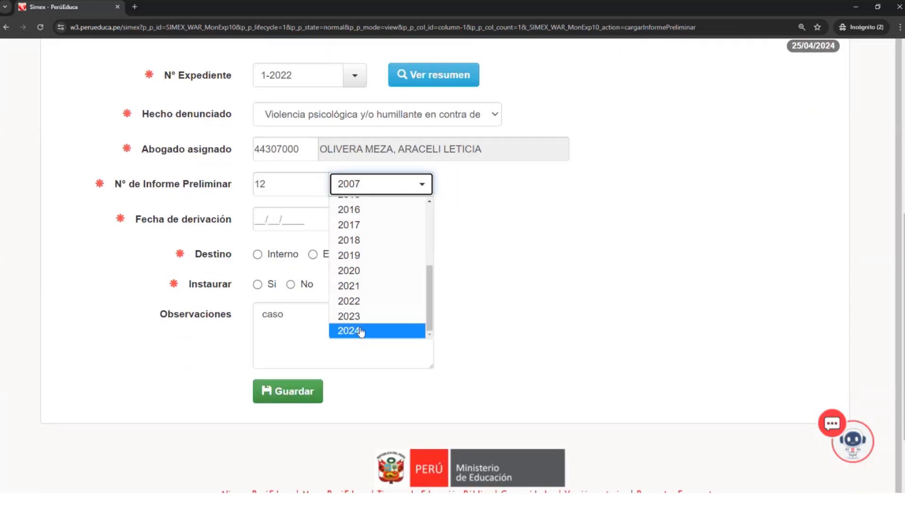
pyautogui.click(366, 330)
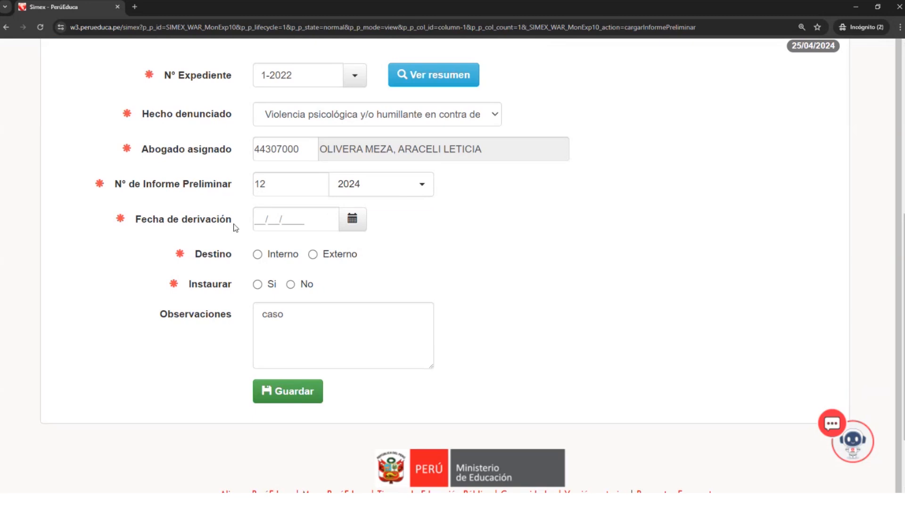
# - Set the Fecha de derivación of the preliminary report to 22/04/2024
pyautogui.scroll(1, 282, 230)
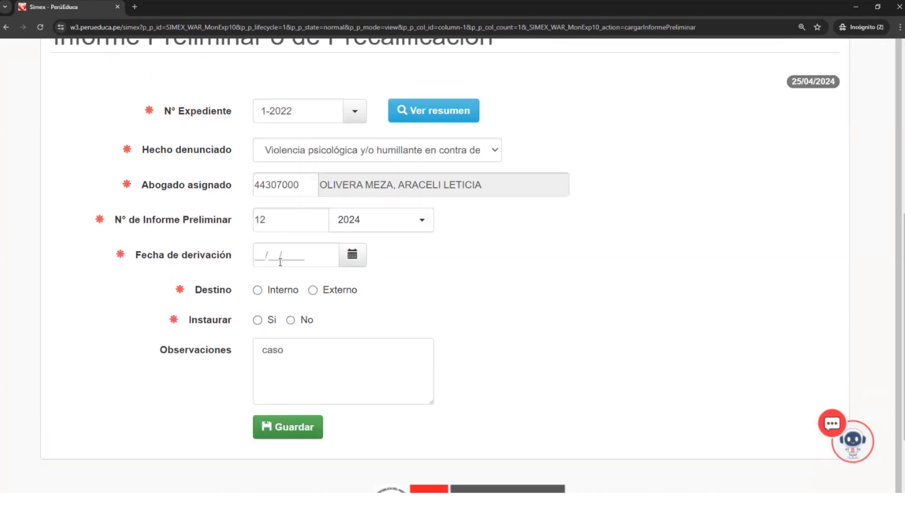
pyautogui.click(354, 265)
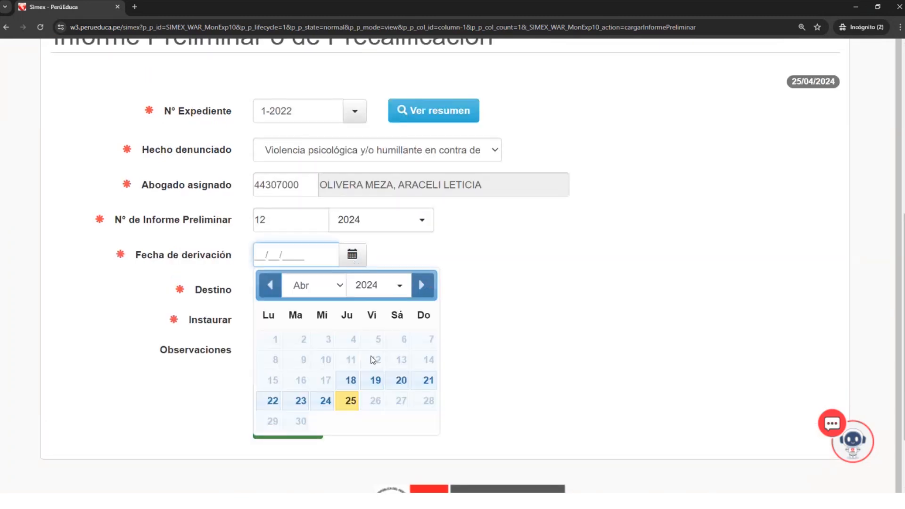
pyautogui.click(350, 401)
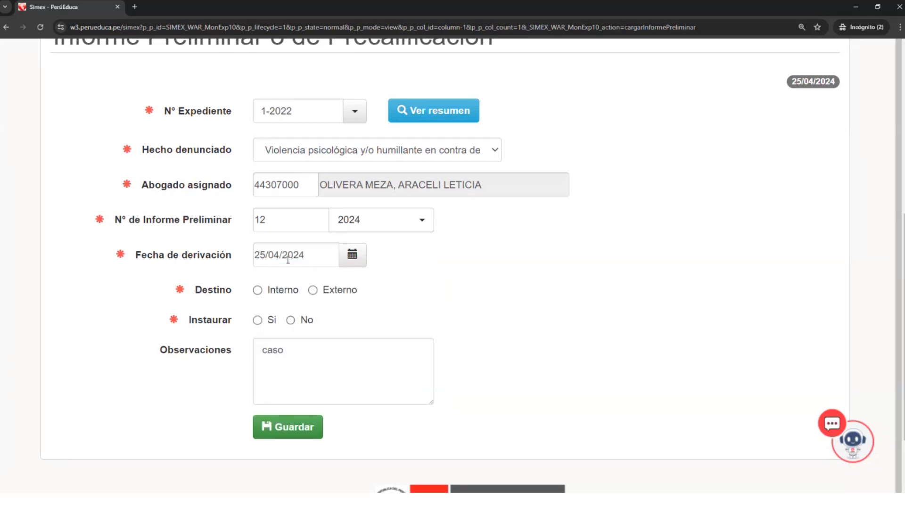
pyautogui.click(345, 261)
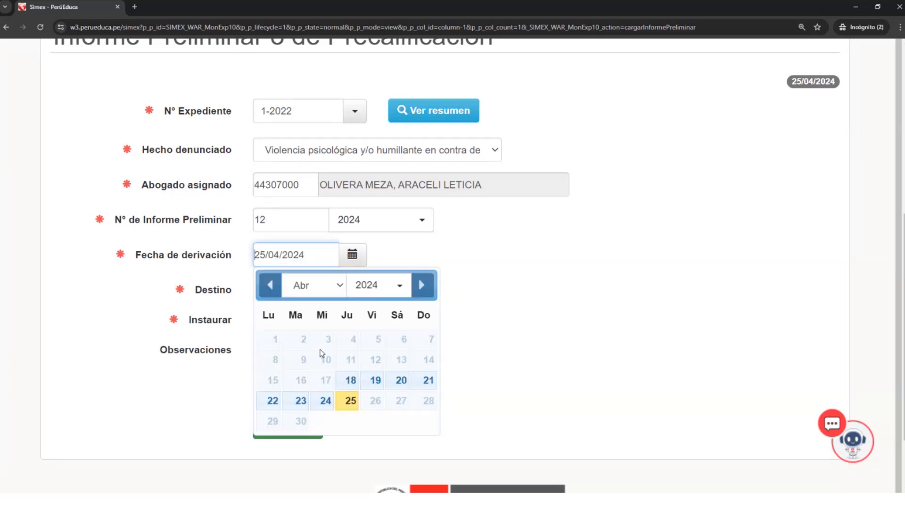
pyautogui.click(273, 402)
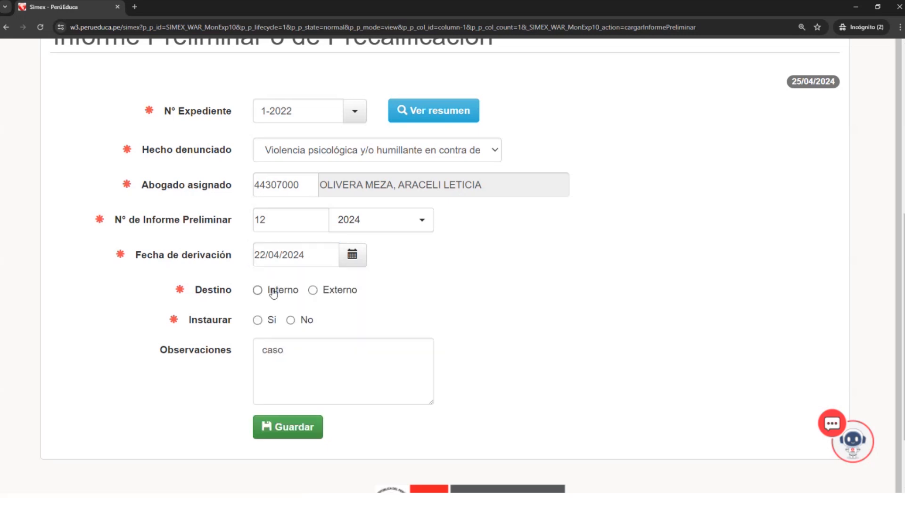
# - Compare the Interno and Externo Destino options, trying Externo with Director de I.E. o Director de I.S. as the Entidad
pyautogui.scroll(2, 274, 292)
pyautogui.click(257, 387)
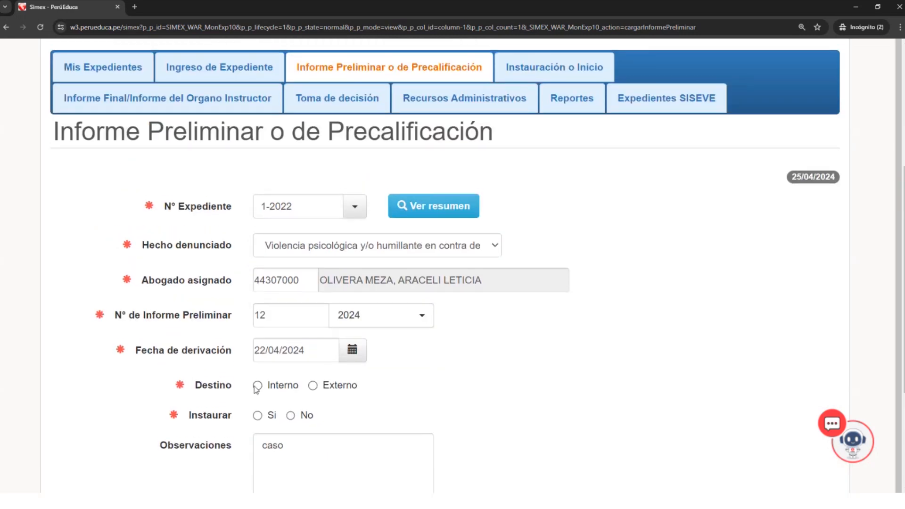
pyautogui.click(313, 386)
pyautogui.click(257, 386)
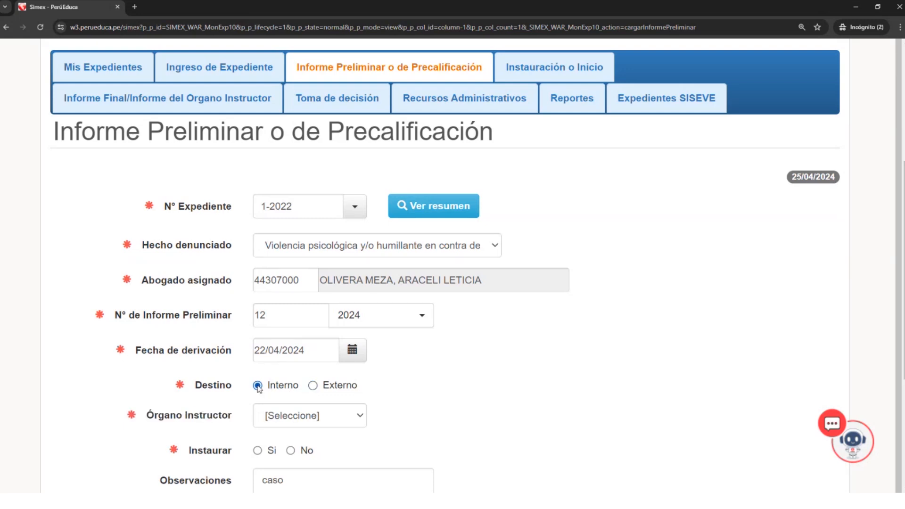
pyautogui.scroll(-1, 302, 383)
pyautogui.click(346, 379)
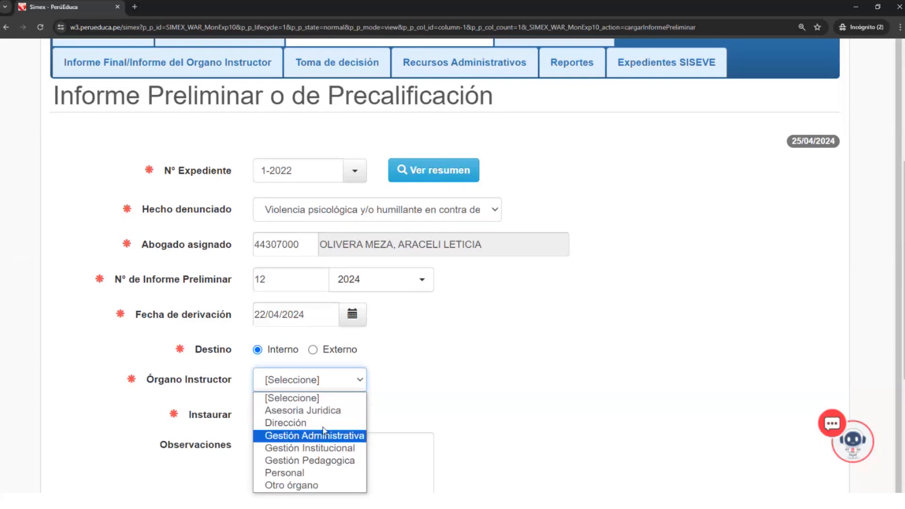
pyautogui.click(313, 349)
pyautogui.click(345, 384)
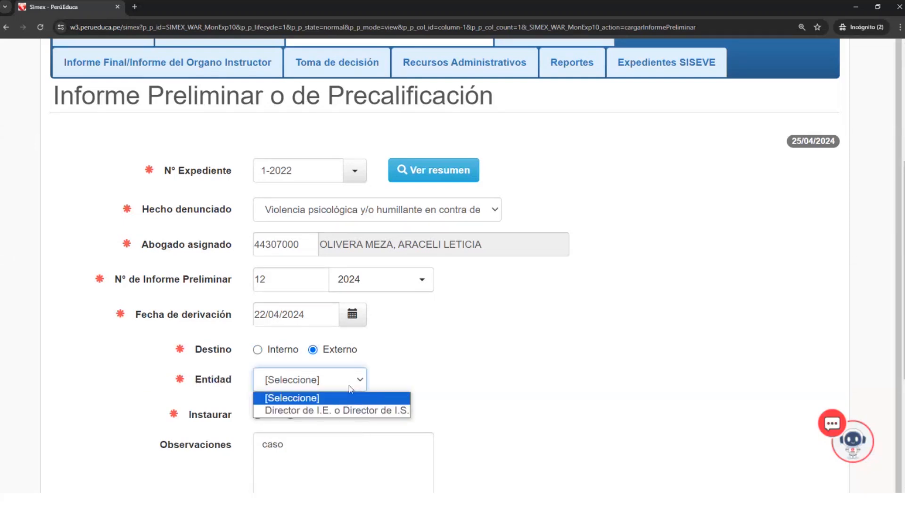
pyautogui.click(337, 416)
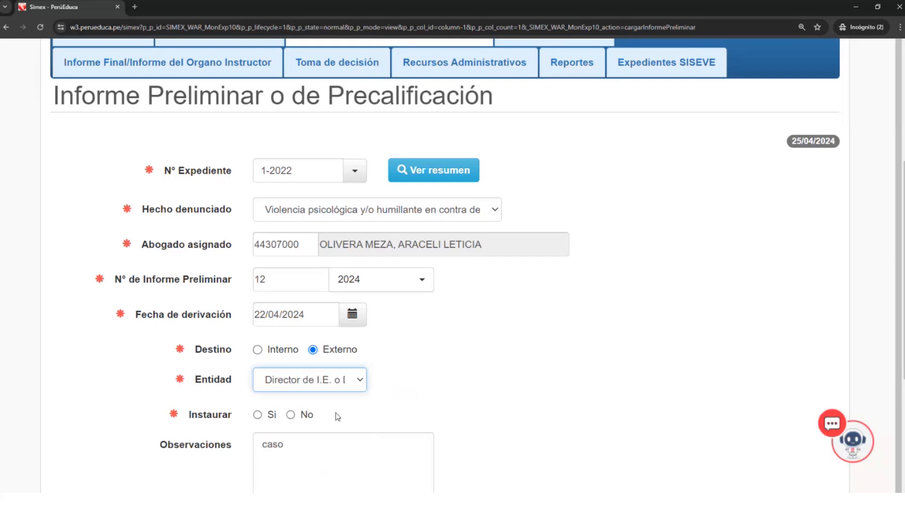
# - Set the Destino to Interno and choose Dirección as the Órgano Instructor
pyautogui.click(258, 350)
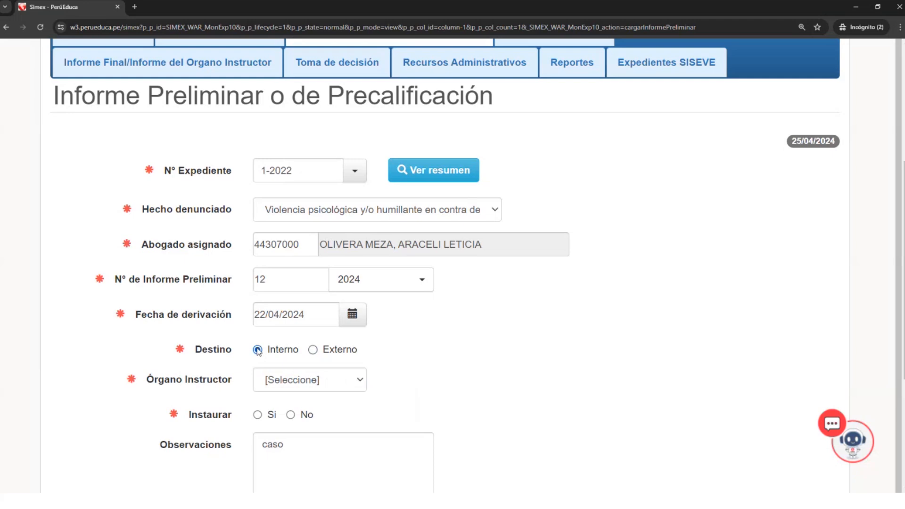
pyautogui.click(310, 385)
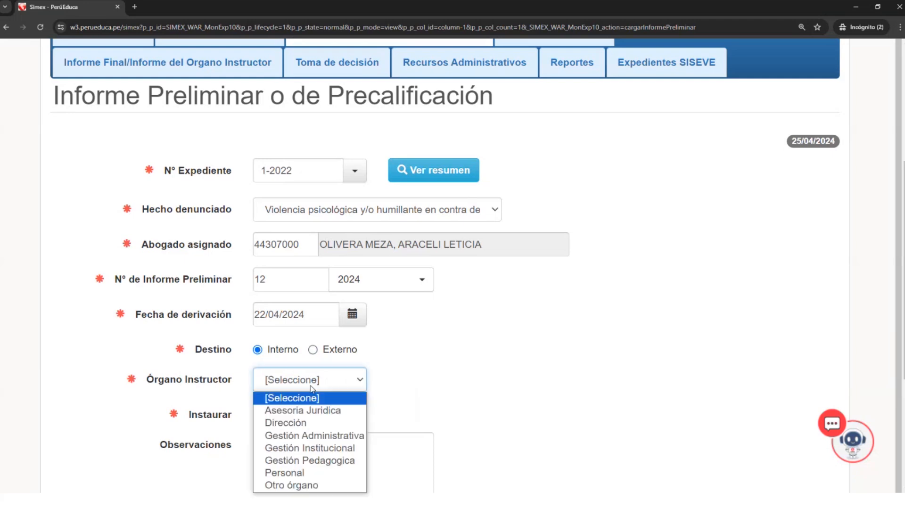
pyautogui.click(305, 424)
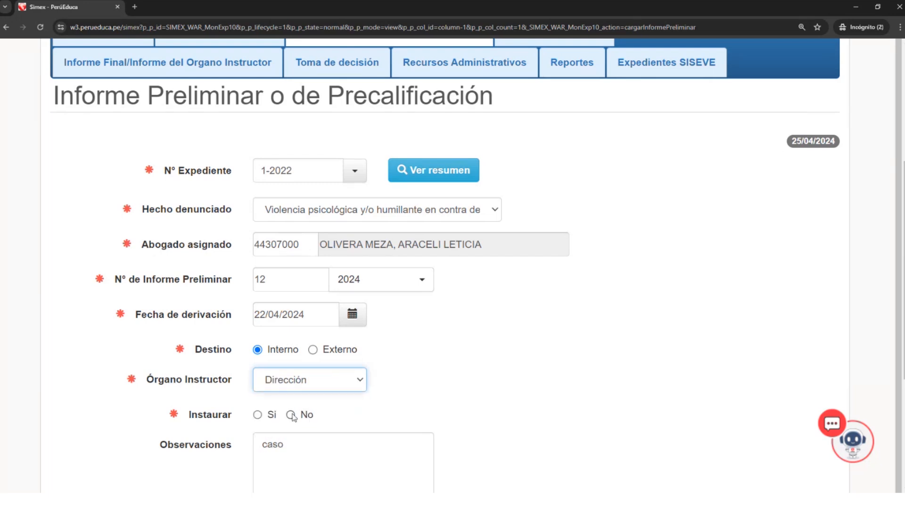
# - Set the report's Instaurar option to Si and look over the Datos Personales table
pyautogui.scroll(-2, 330, 467)
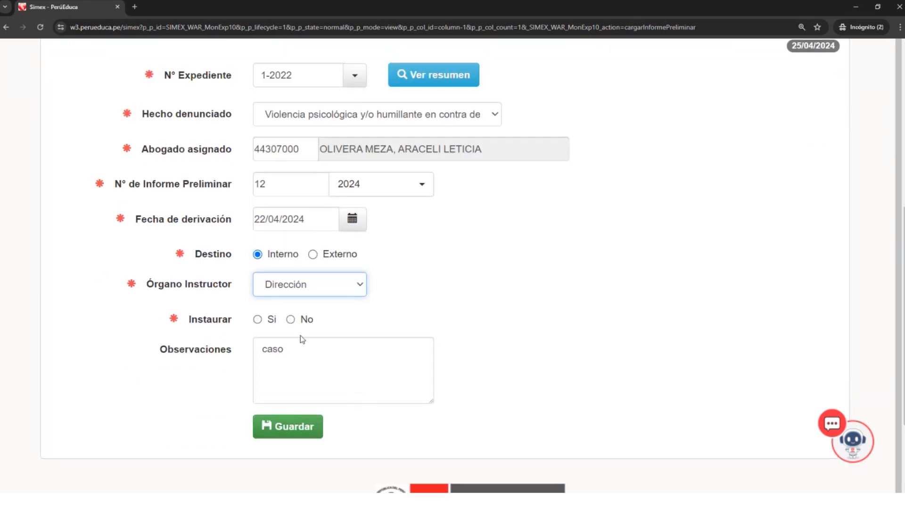
pyautogui.click(258, 320)
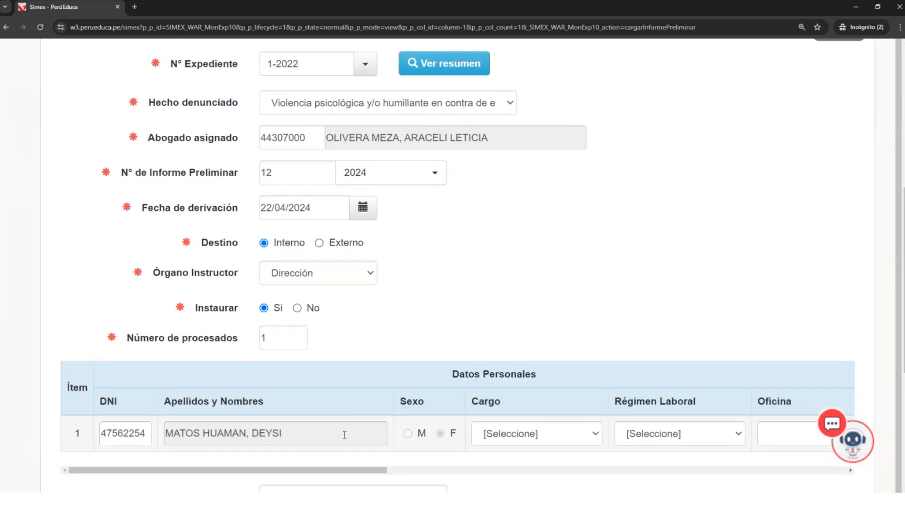
pyautogui.scroll(-3, 344, 431)
pyautogui.scroll(-2, 344, 431)
pyautogui.moveTo(388, 297); pyautogui.dragTo(418, 297)
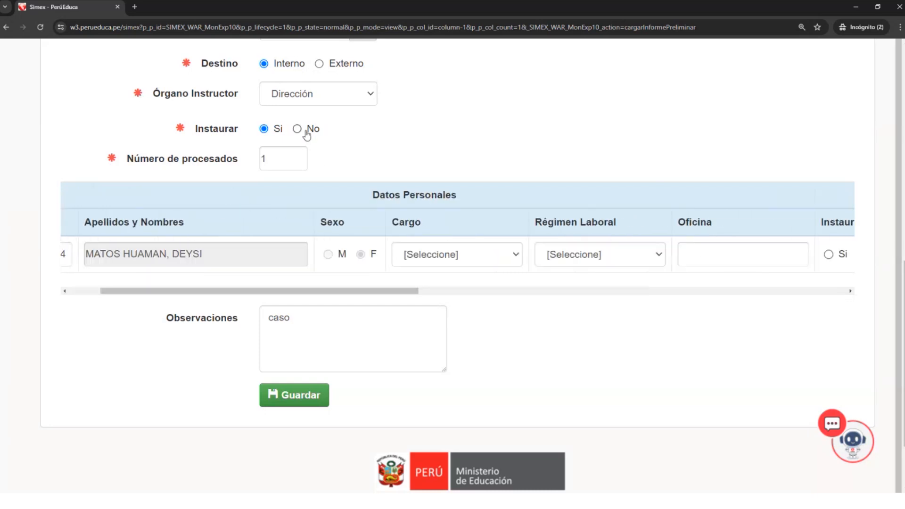
# - Try the report's Instaurar option as No and restore it to Si
pyautogui.click(298, 128)
pyautogui.click(282, 218)
pyautogui.scroll(1, 287, 219)
pyautogui.click(258, 208)
pyautogui.click(258, 202)
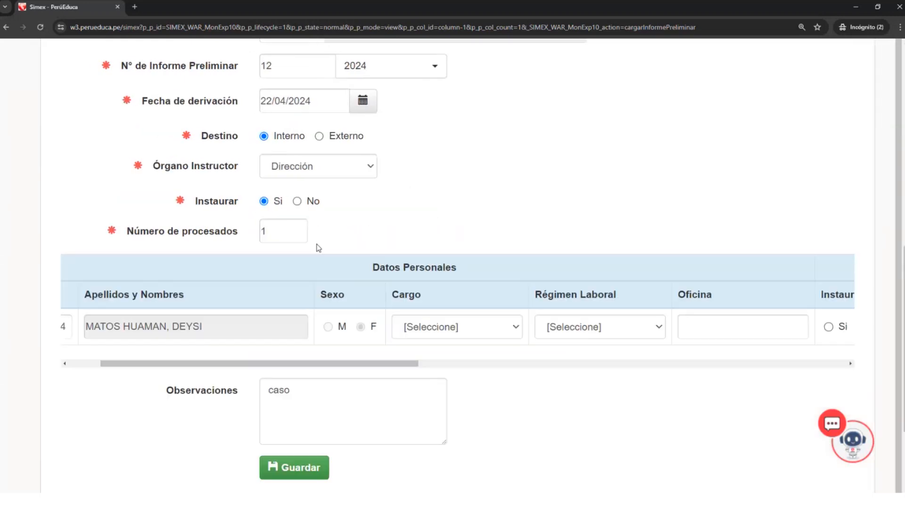
# - Set the processed person's Cargo to Administrativo and the Régimen Laboral to Auxiliar de educación (29944)
pyautogui.moveTo(377, 363); pyautogui.dragTo(424, 364)
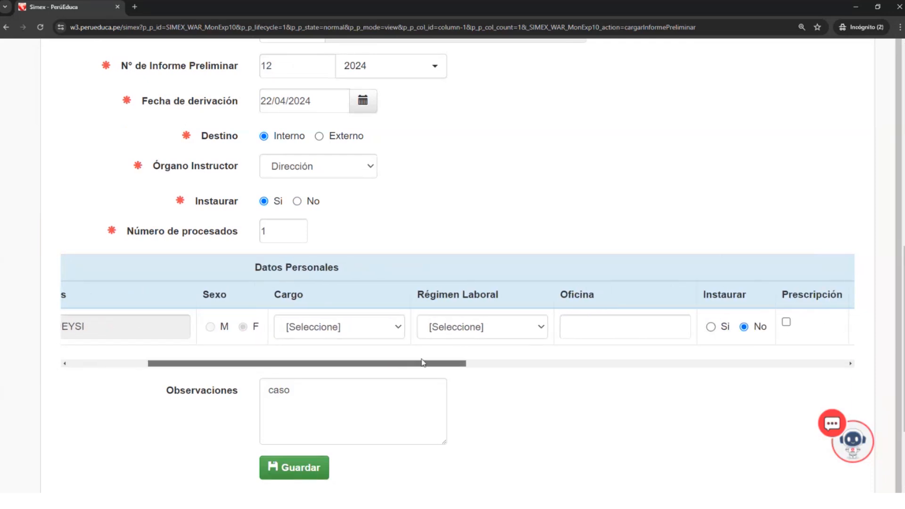
pyautogui.click(399, 327)
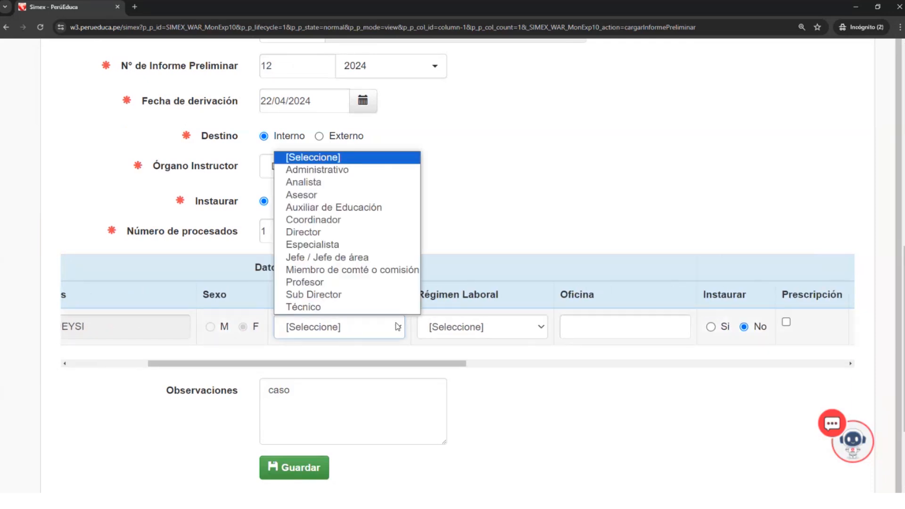
pyautogui.click(339, 171)
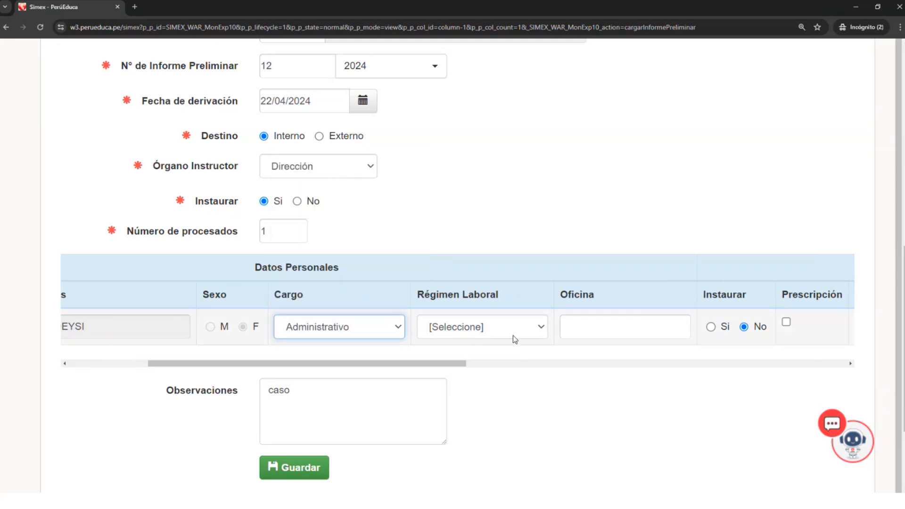
pyautogui.click(536, 330)
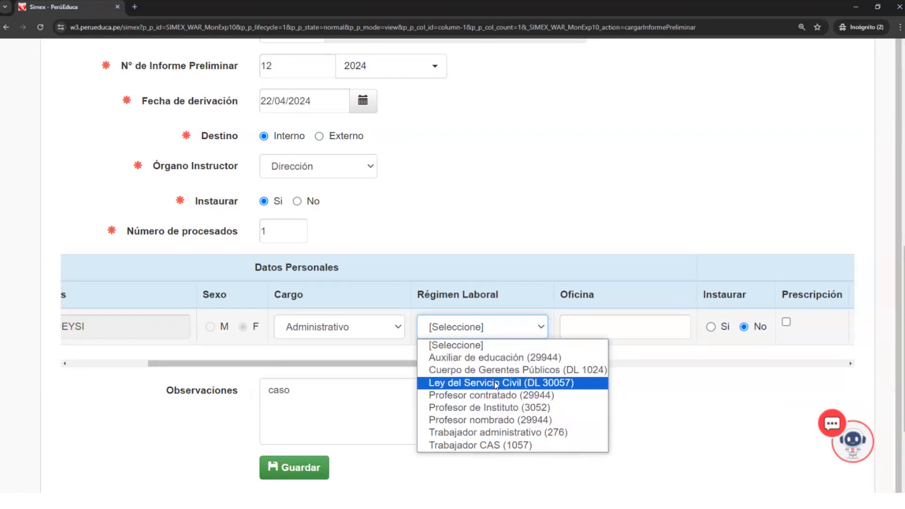
pyautogui.click(495, 359)
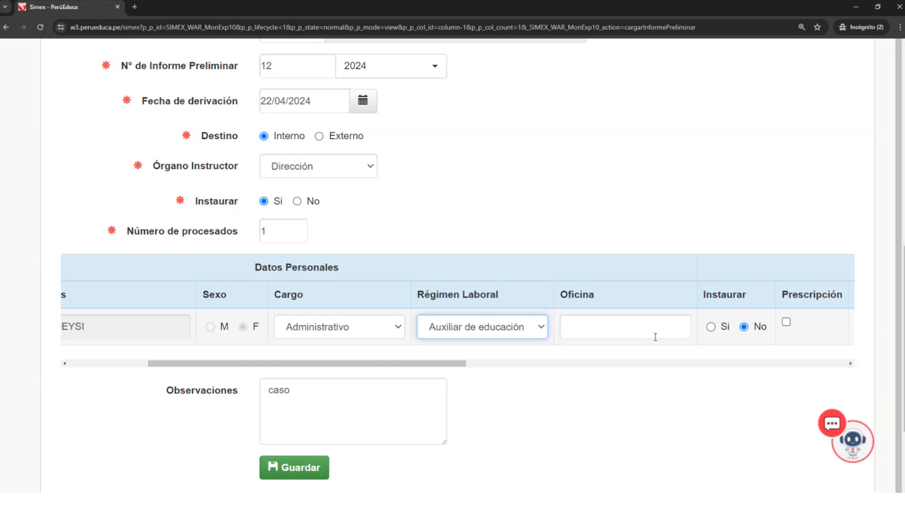
# - Enter academica as the processed person's Oficina and set that person's Instaurar option to Si
pyautogui.click(683, 330)
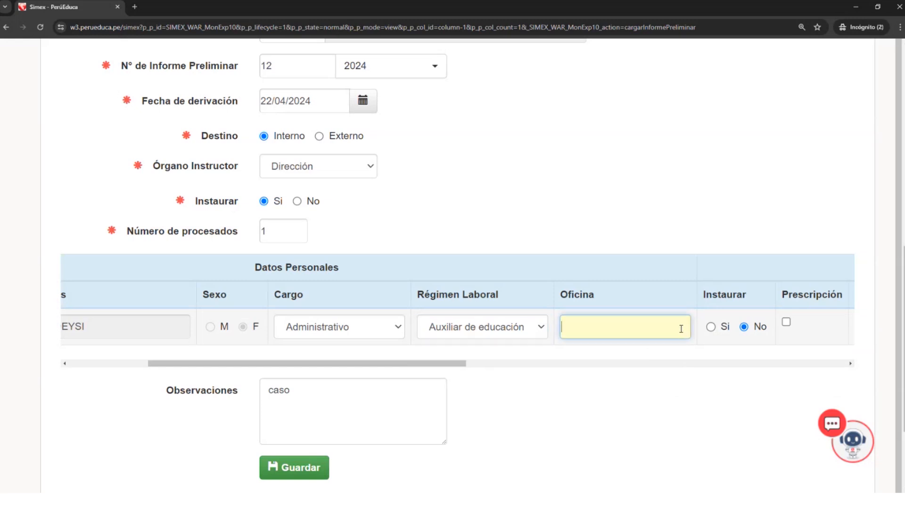
pyautogui.write('academica')
pyautogui.moveTo(651, 327); pyautogui.dragTo(565, 327)
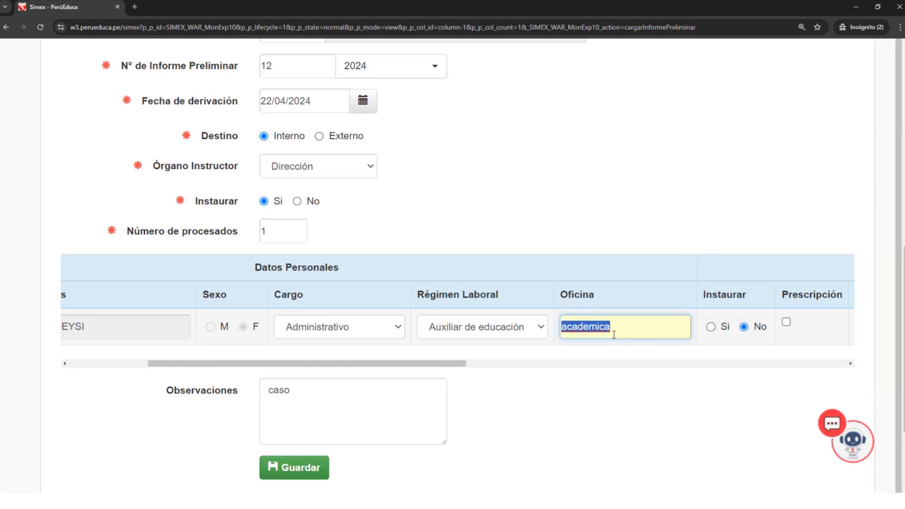
pyautogui.click(589, 329)
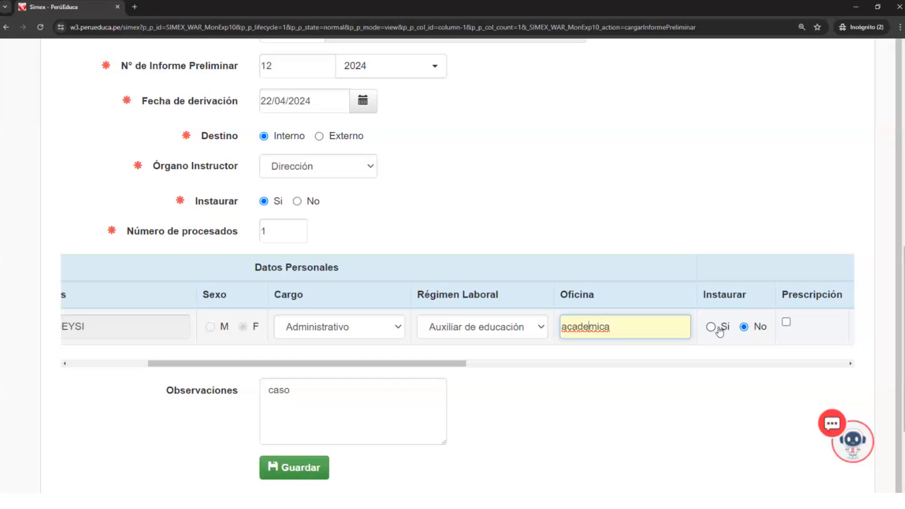
pyautogui.click(712, 328)
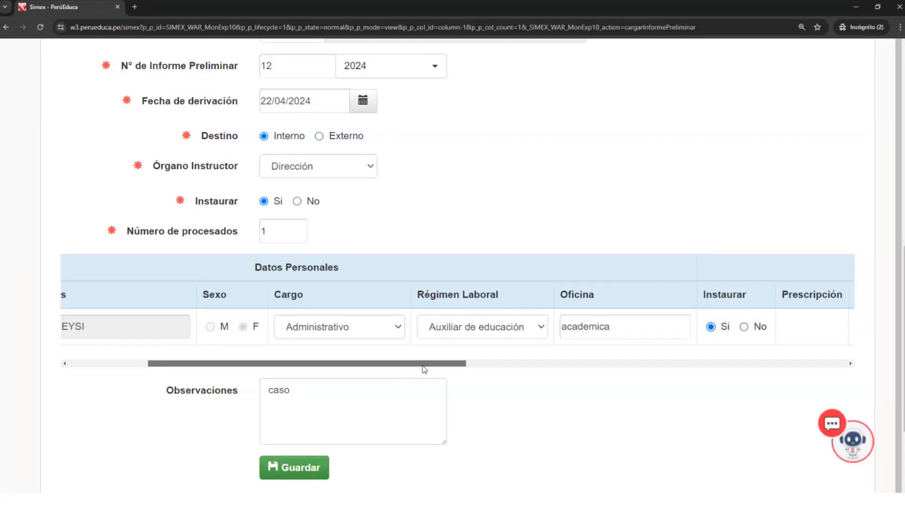
# - Set the Norma Aplicada to Ley de la Carrera Pública Magisterial, Ley N° 29062, and the Tipificación to Inciso a) del artículo 35
pyautogui.moveTo(425, 369); pyautogui.dragTo(665, 368)
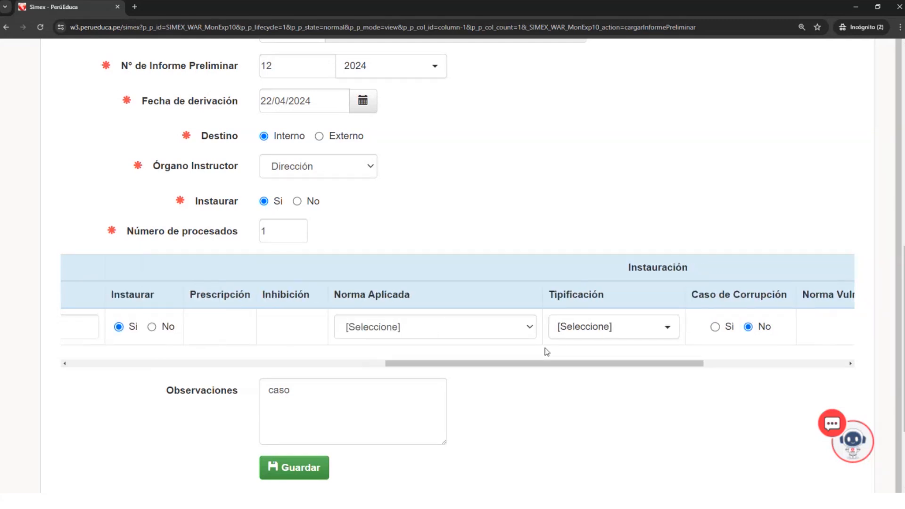
pyautogui.click(523, 326)
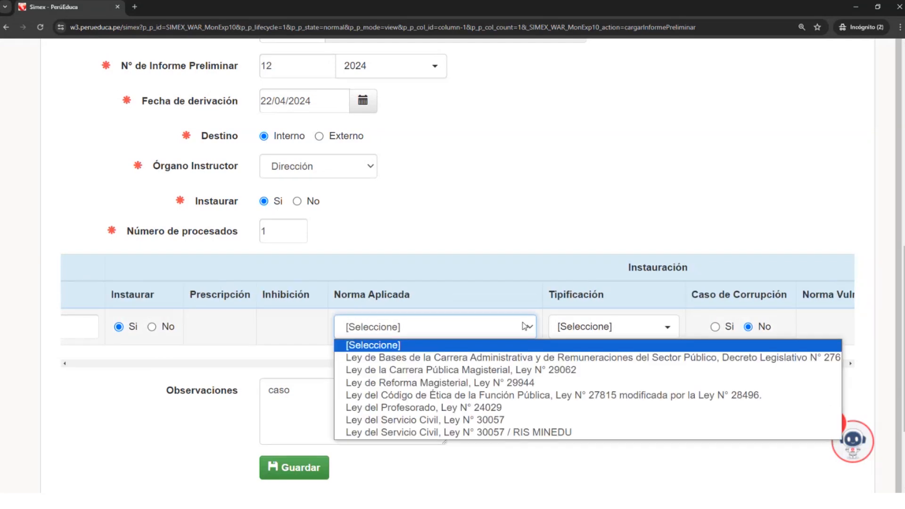
pyautogui.click(486, 370)
pyautogui.click(655, 332)
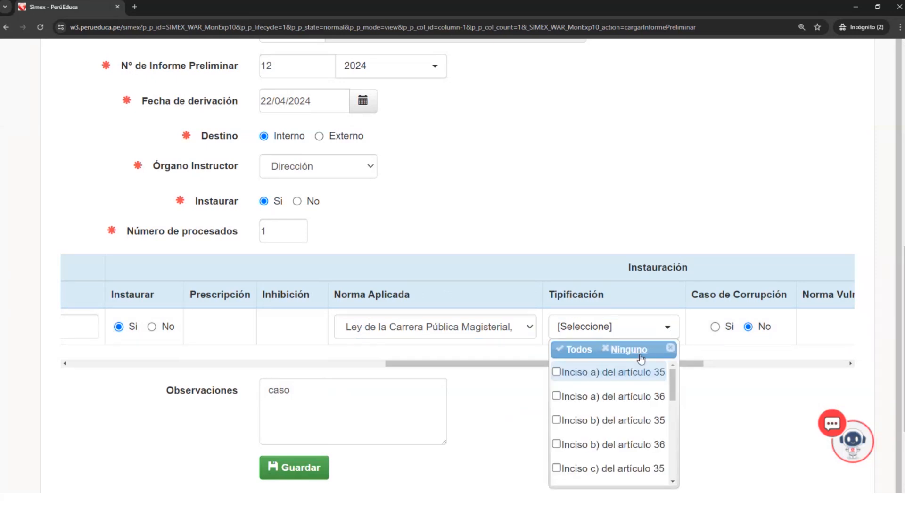
pyautogui.click(595, 375)
# - Check the remaining Instauración columns of the processed person and request saving of the preliminary report
pyautogui.moveTo(696, 364); pyautogui.dragTo(844, 365)
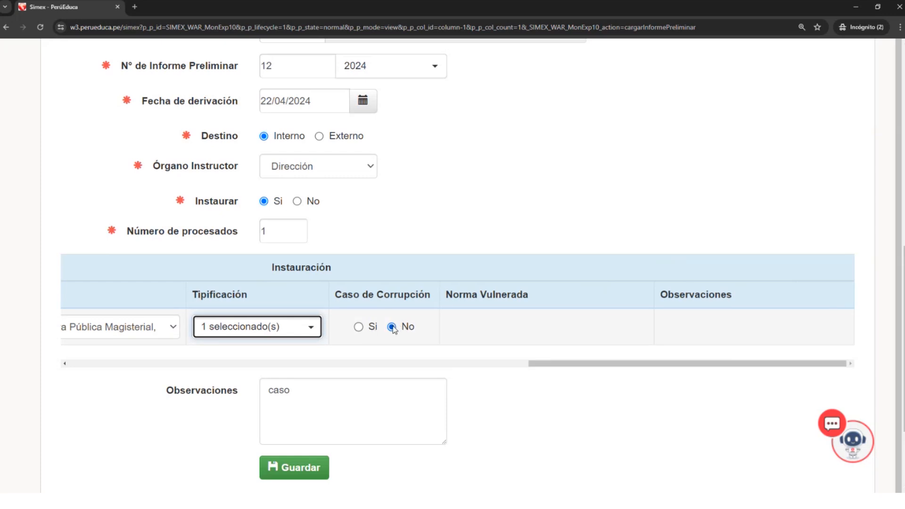
pyautogui.moveTo(561, 363); pyautogui.dragTo(95, 361)
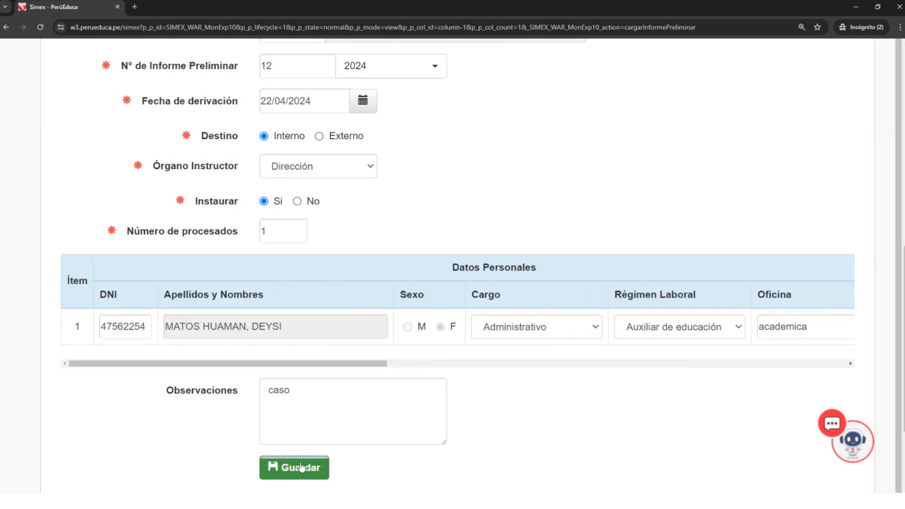
pyautogui.scroll(-1, 302, 468)
pyautogui.click(306, 432)
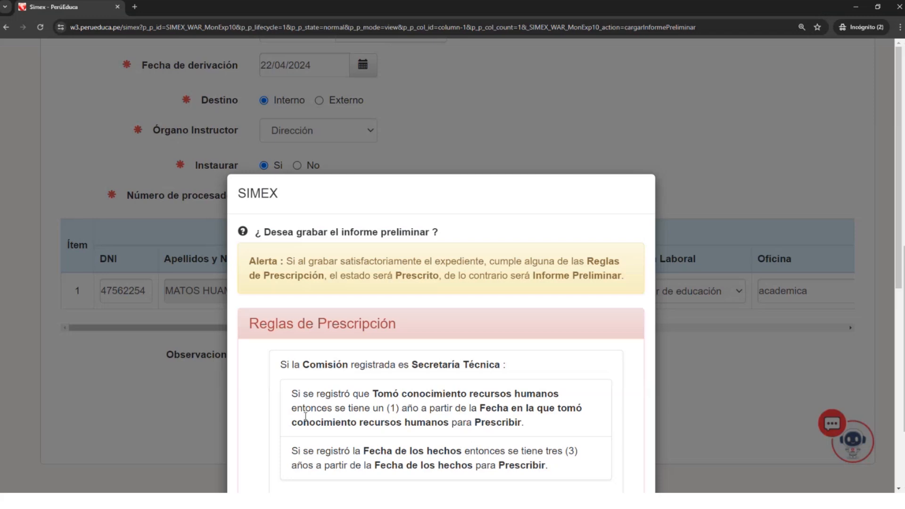
# - Examine the Reglas de Prescripción in the save confirmation, covering the Secretaría Técnica, CEPADO/CPPADO and other cases
pyautogui.scroll(-4, 306, 416)
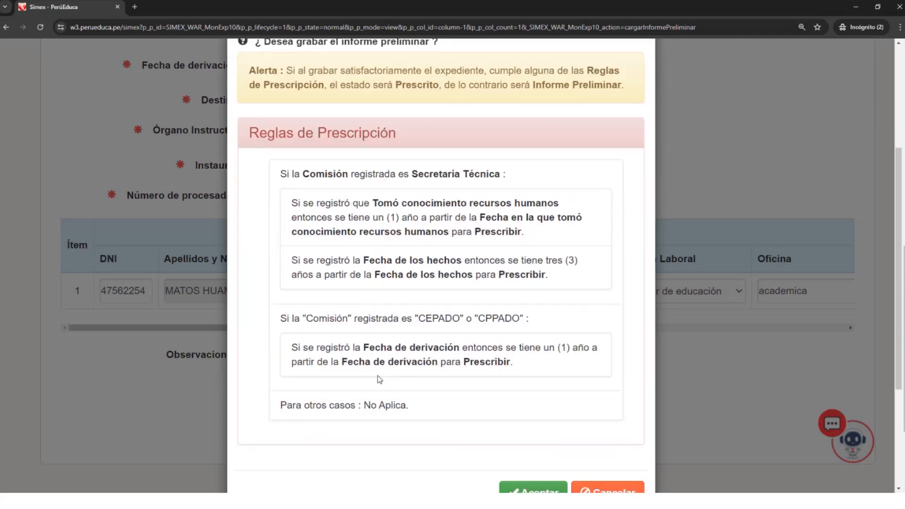
pyautogui.scroll(-1, 363, 358)
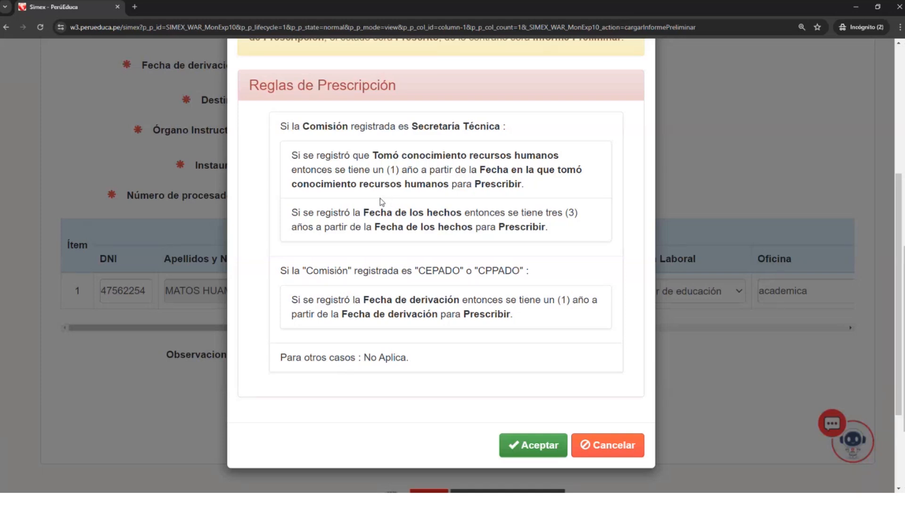
pyautogui.scroll(1, 380, 198)
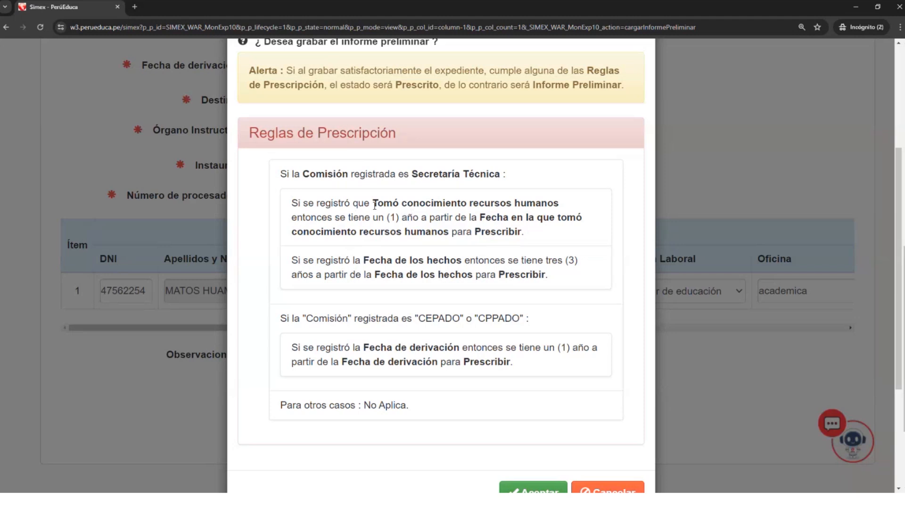
pyautogui.moveTo(387, 210); pyautogui.dragTo(450, 230)
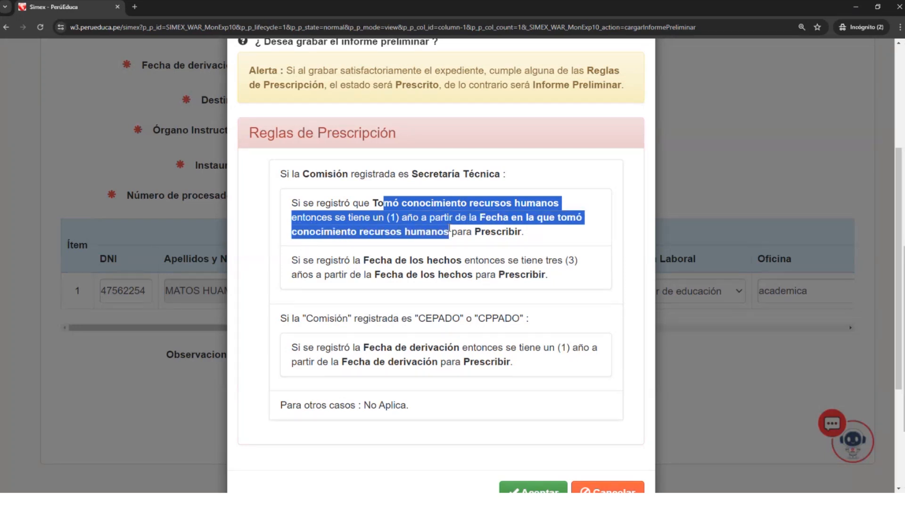
pyautogui.scroll(-1, 449, 230)
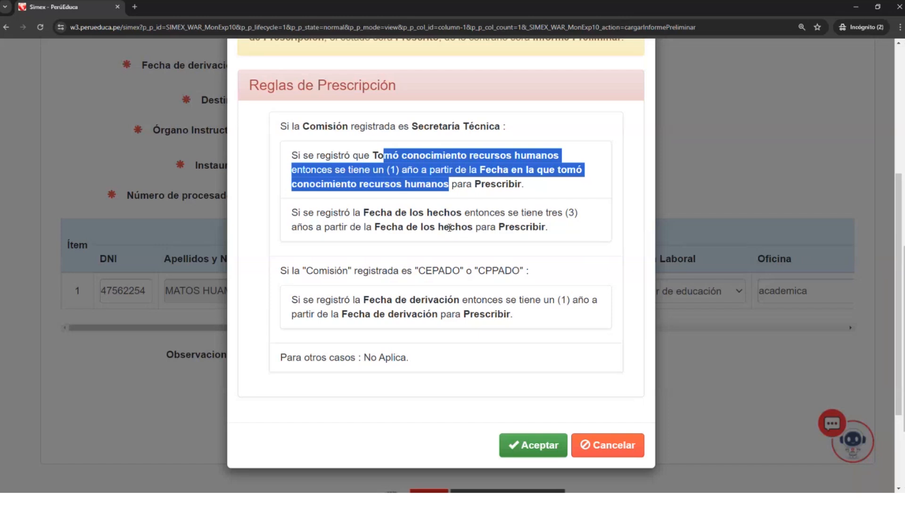
pyautogui.scroll(2, 450, 227)
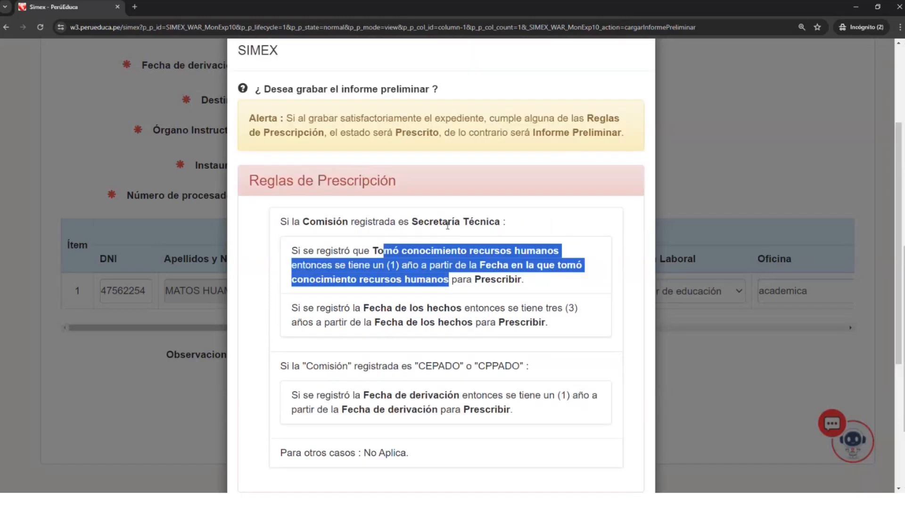
pyautogui.scroll(-2, 447, 226)
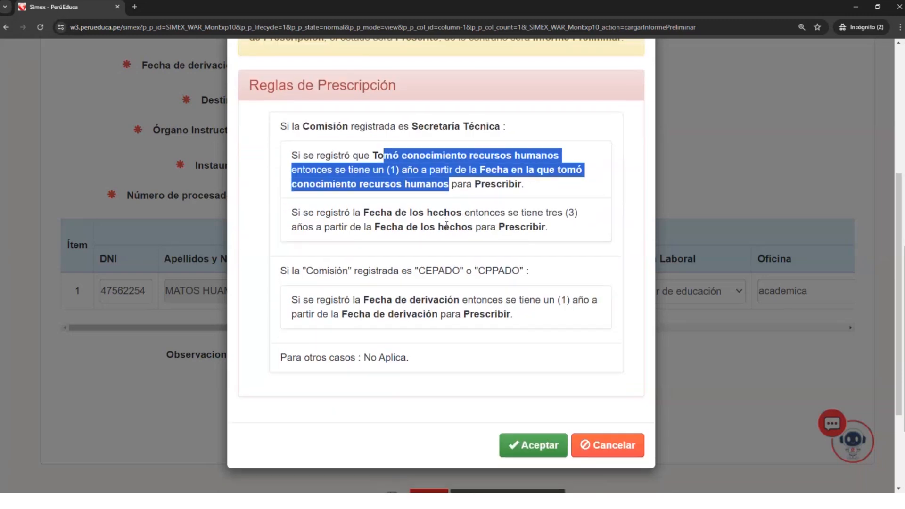
pyautogui.scroll(-1, 447, 225)
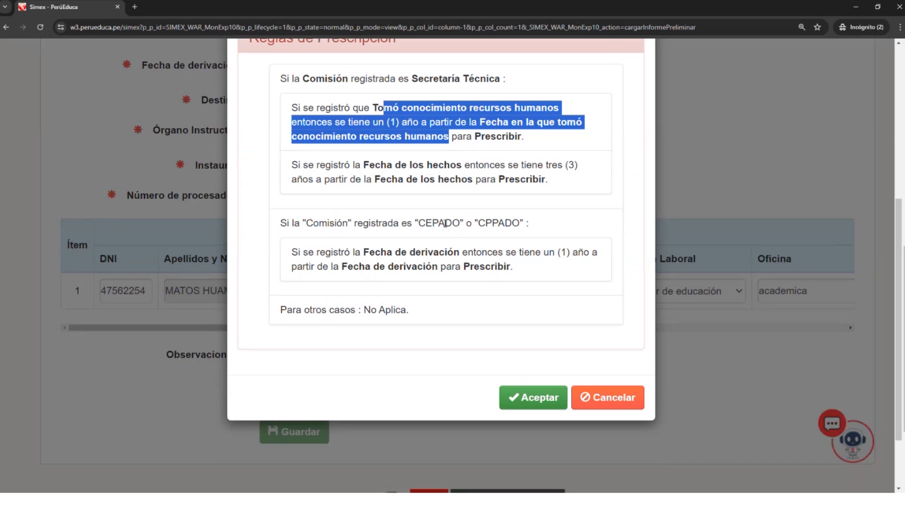
pyautogui.scroll(2, 445, 224)
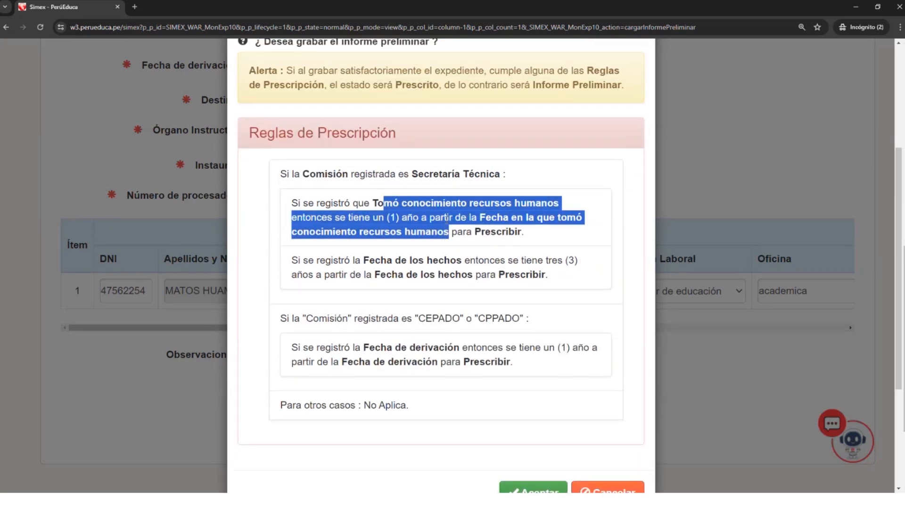
# - Highlight the (1) year term in the Secretaría Técnica rule and confirm saving the preliminary report
pyautogui.click(446, 219)
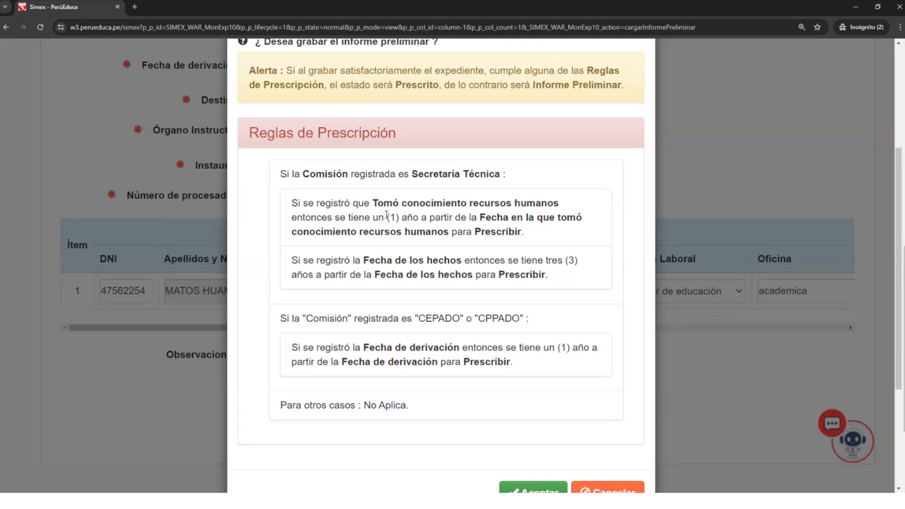
pyautogui.moveTo(387, 217)
pyautogui.mouseDown()
pyautogui.moveTo(448, 231)
pyautogui.moveTo(402, 218)
pyautogui.mouseUp()
pyautogui.scroll(-1, 403, 214)
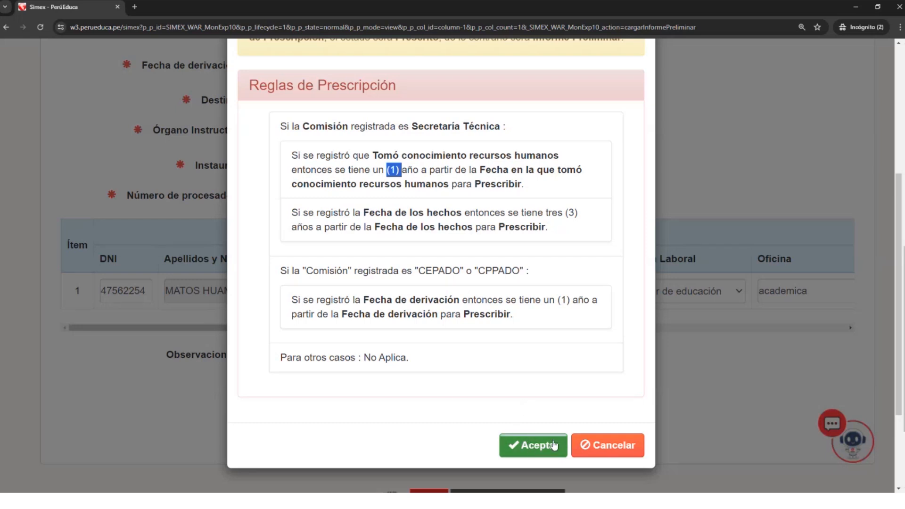
pyautogui.click(533, 447)
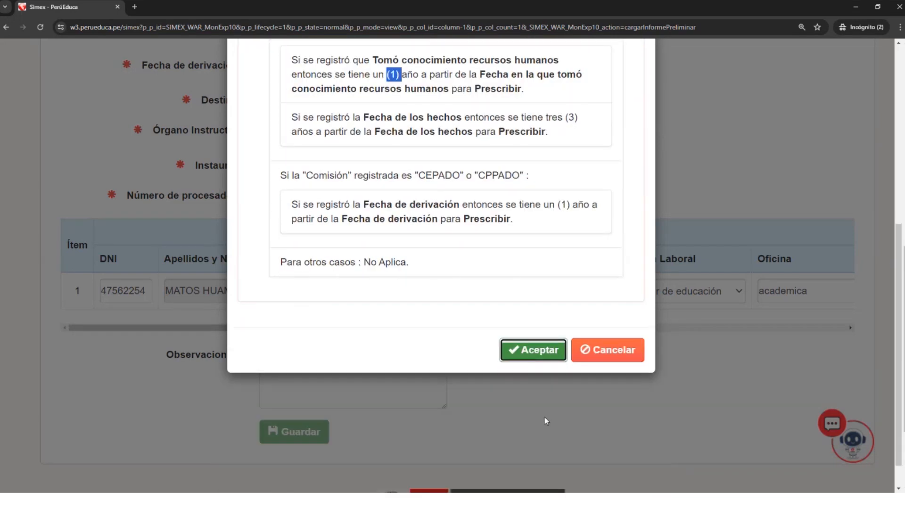
pyautogui.click(534, 352)
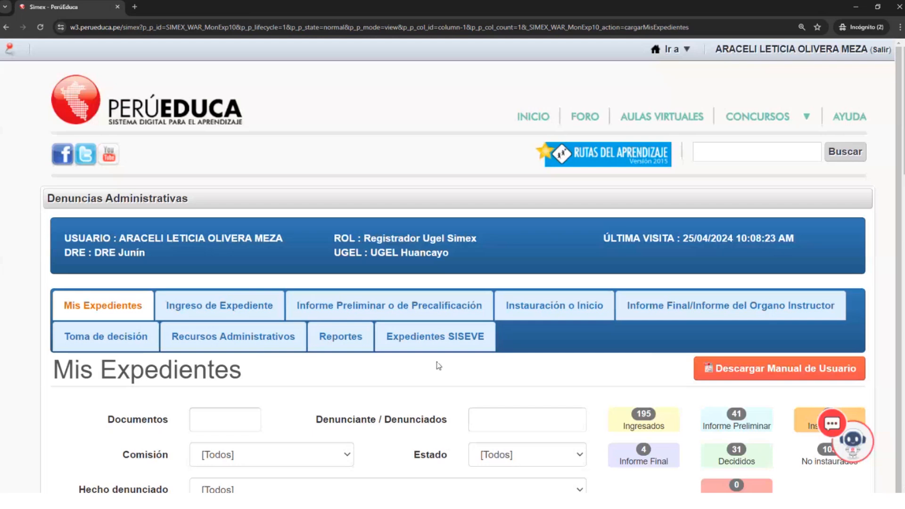
# - Search Mis Expedientes for document 1-2022
pyautogui.scroll(-1, 422, 359)
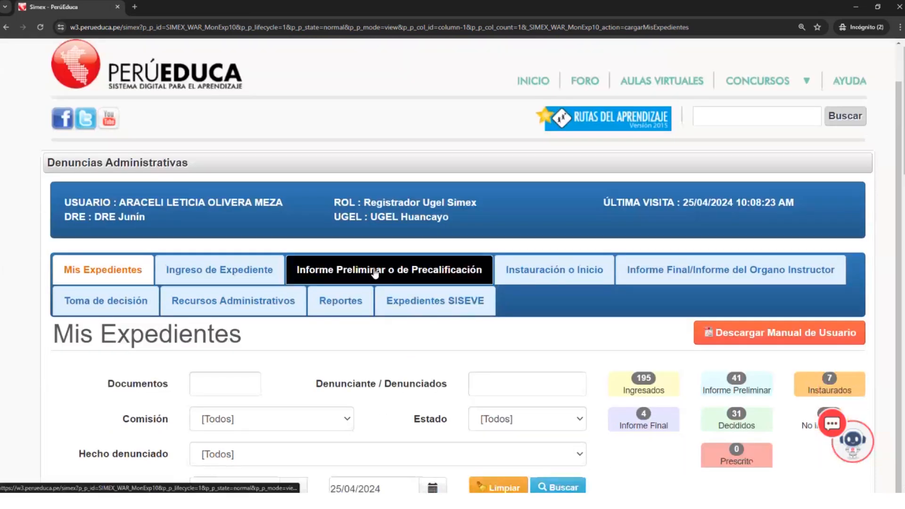
pyautogui.scroll(-2, 339, 324)
pyautogui.click(217, 287)
pyautogui.scroll(-2, 259, 304)
pyautogui.click(123, 81)
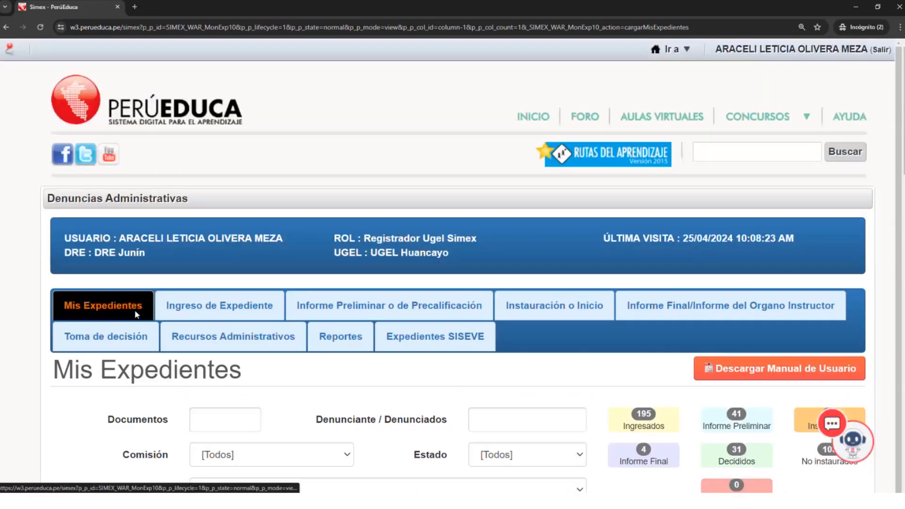
pyautogui.scroll(-1, 194, 319)
pyautogui.scroll(-1, 196, 322)
pyautogui.click(210, 335)
pyautogui.write('1-2022')
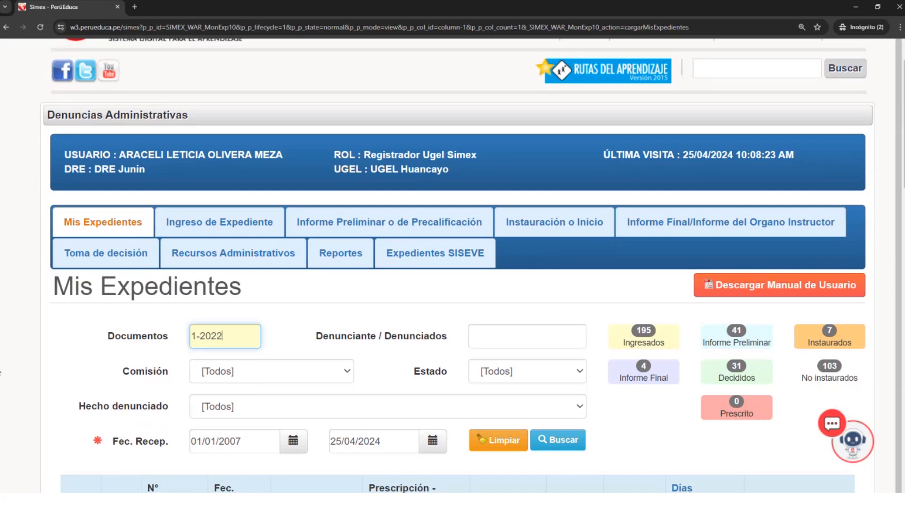
pyautogui.press('Return')
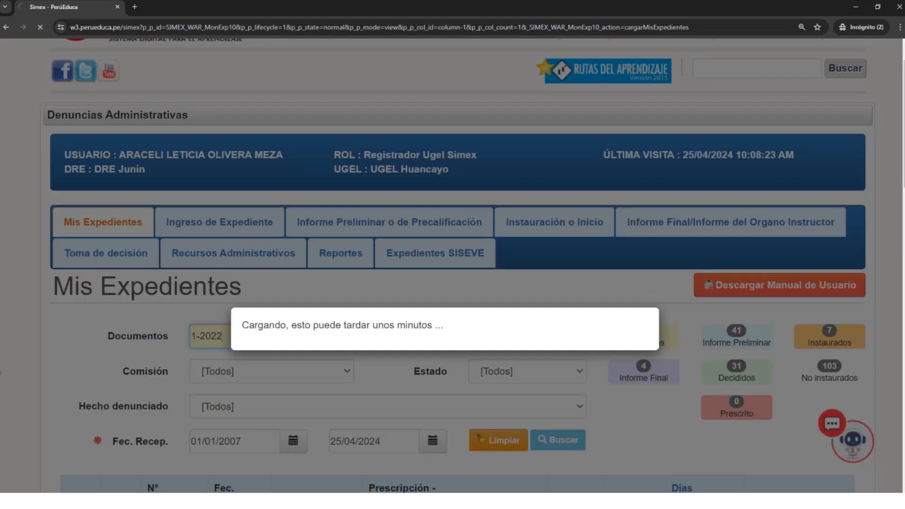
pyautogui.scroll(-5, 263, 377)
pyautogui.scroll(1, 133, 353)
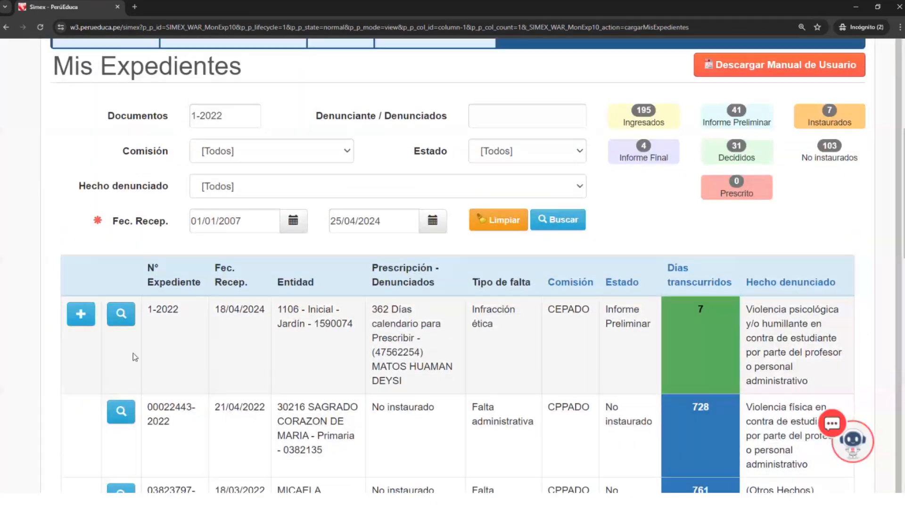
# - Open the Resumen de Expediente of case 1-2022 and review its Informe Preliminar o de Precalificación data
pyautogui.click(121, 332)
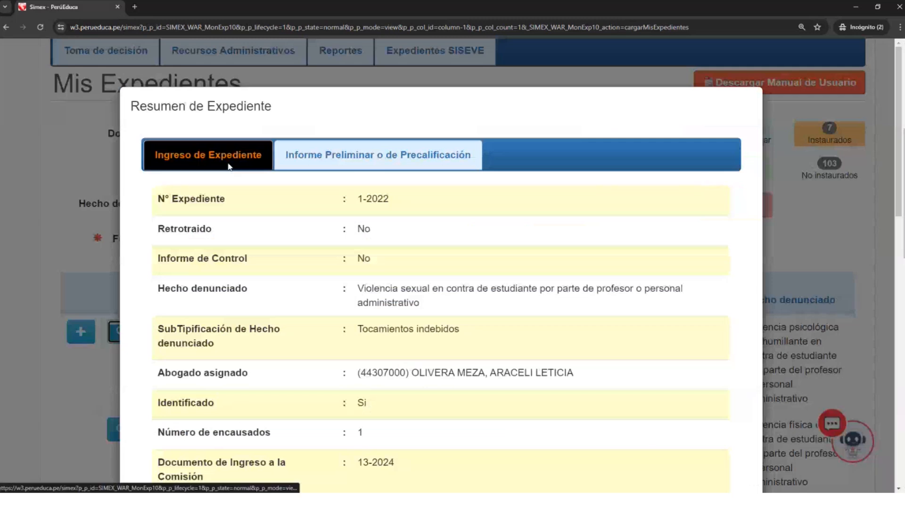
pyautogui.scroll(-2, 231, 175)
pyautogui.scroll(2, 236, 172)
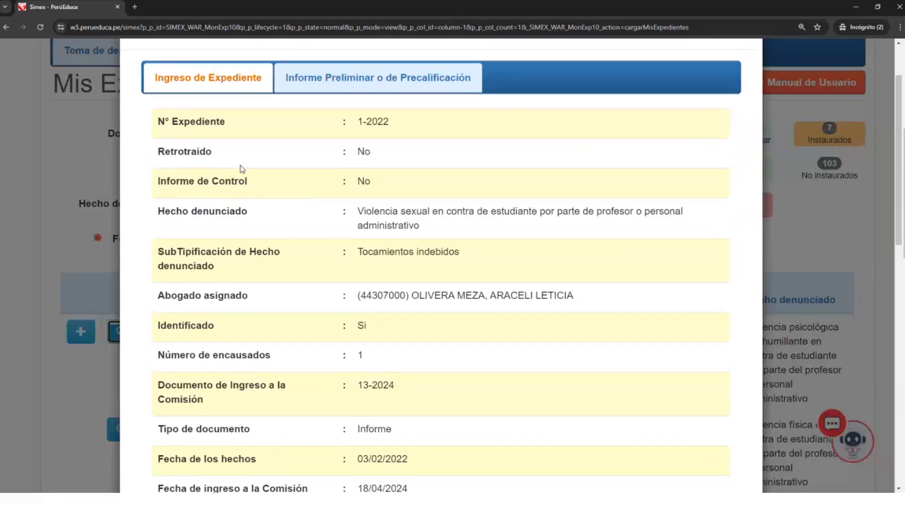
pyautogui.click(346, 158)
pyautogui.scroll(2, 352, 170)
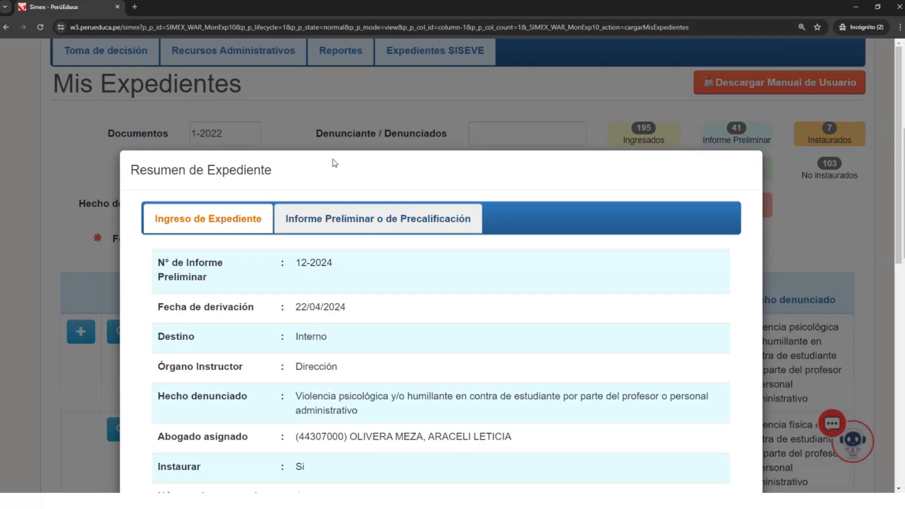
pyautogui.scroll(-8, 346, 257)
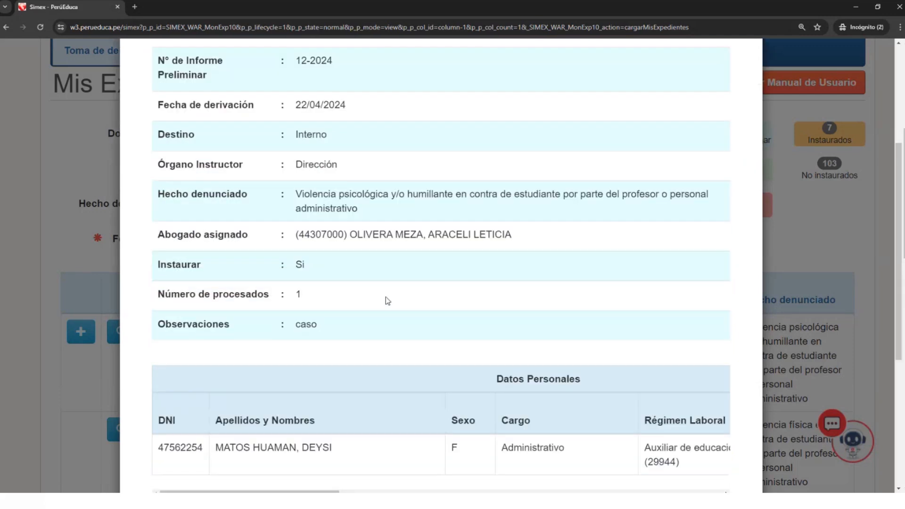
pyautogui.scroll(8, 389, 290)
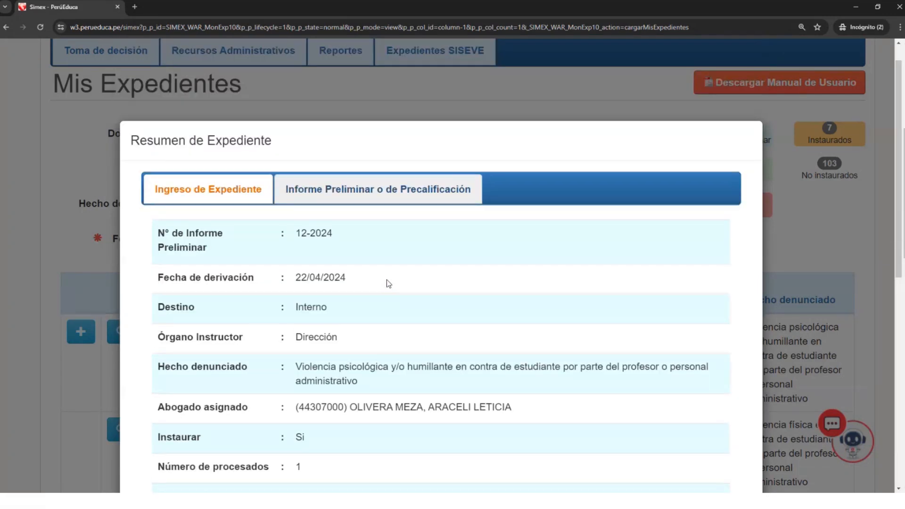
pyautogui.scroll(-5, 409, 298)
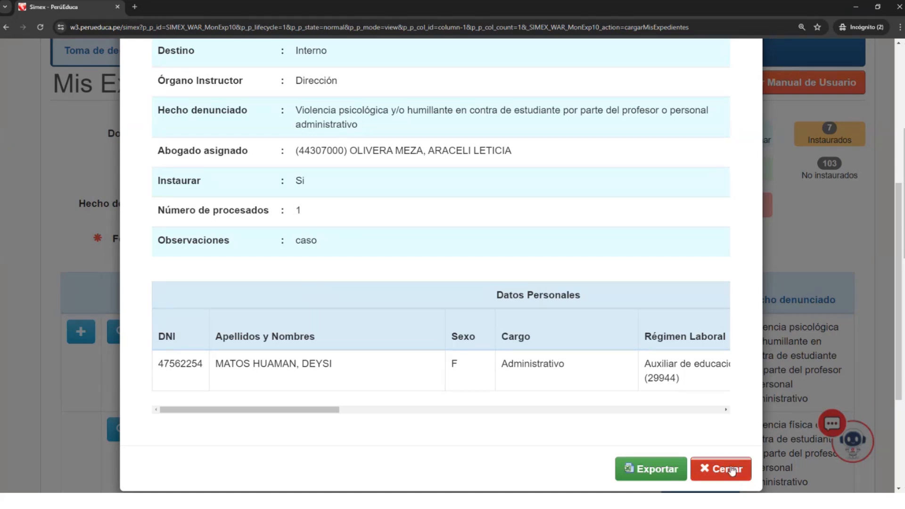
# - Review the Ingreso de Expediente section of the case summary through its Datos Personales table, and close the summary
pyautogui.scroll(6, 669, 428)
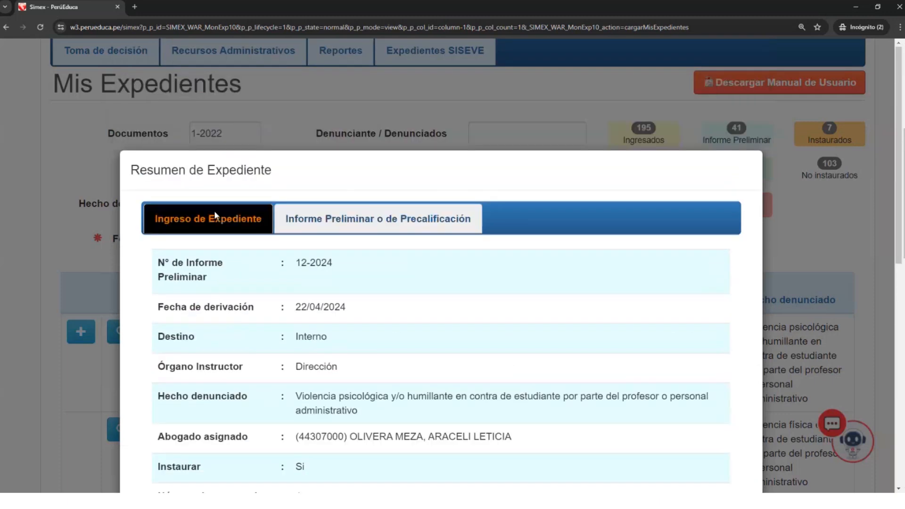
pyautogui.click(214, 217)
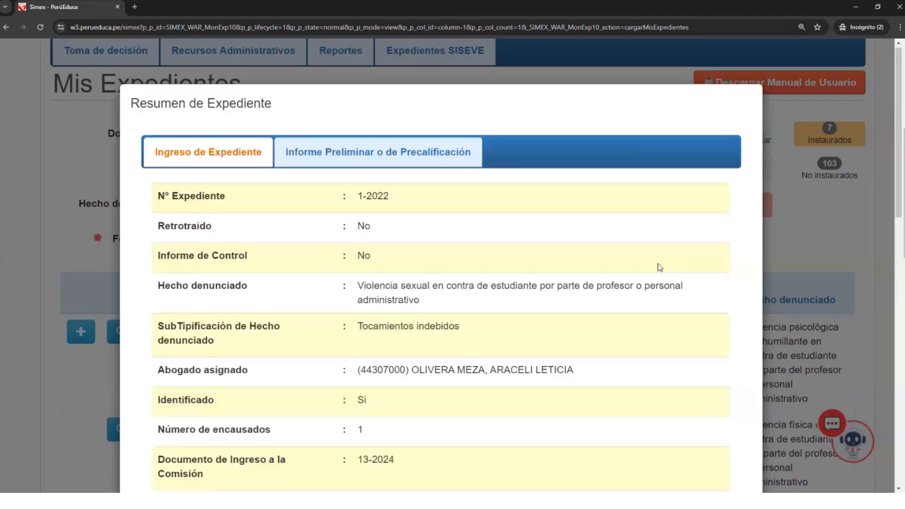
pyautogui.scroll(-15, 730, 359)
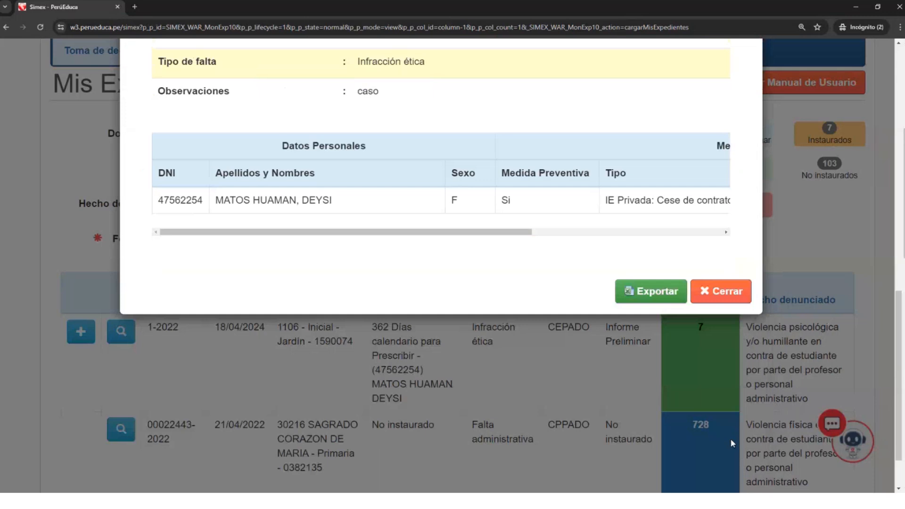
pyautogui.scroll(-1, 718, 203)
pyautogui.click(721, 229)
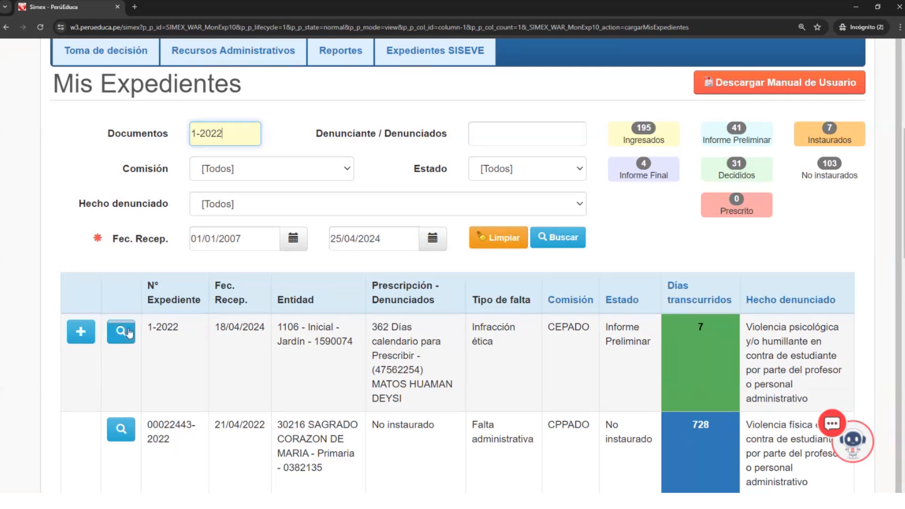
# - Reopen the summary of case 1-2022 and review the Datos Personales table in its Informe Preliminar o de Precalificación section
pyautogui.click(122, 327)
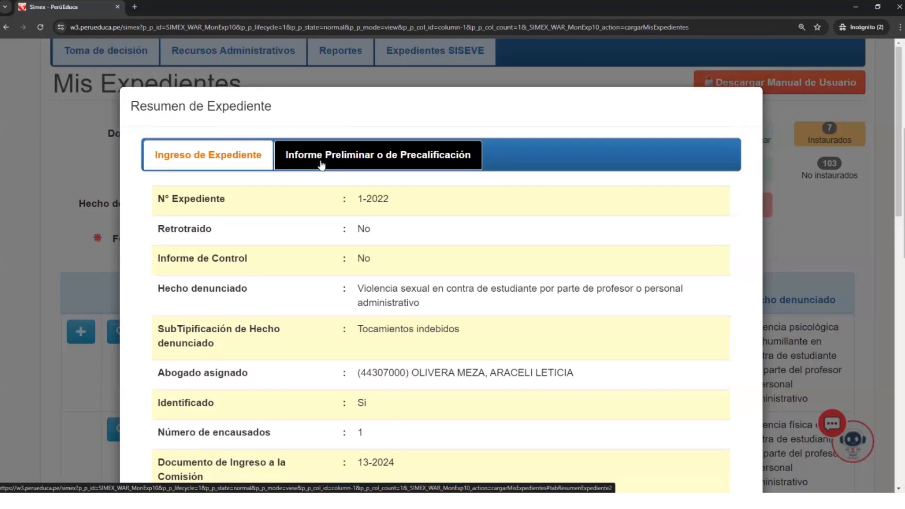
pyautogui.click(340, 162)
pyautogui.scroll(-5, 335, 255)
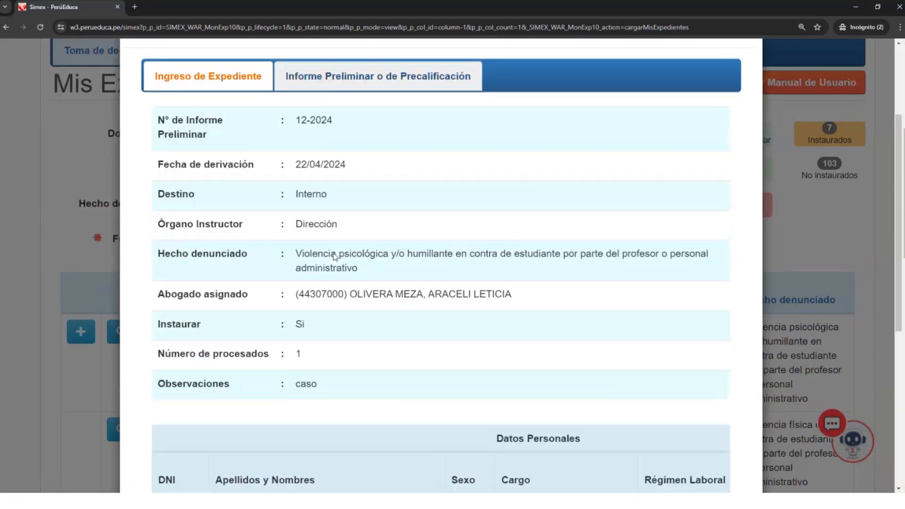
pyautogui.scroll(-2, 334, 256)
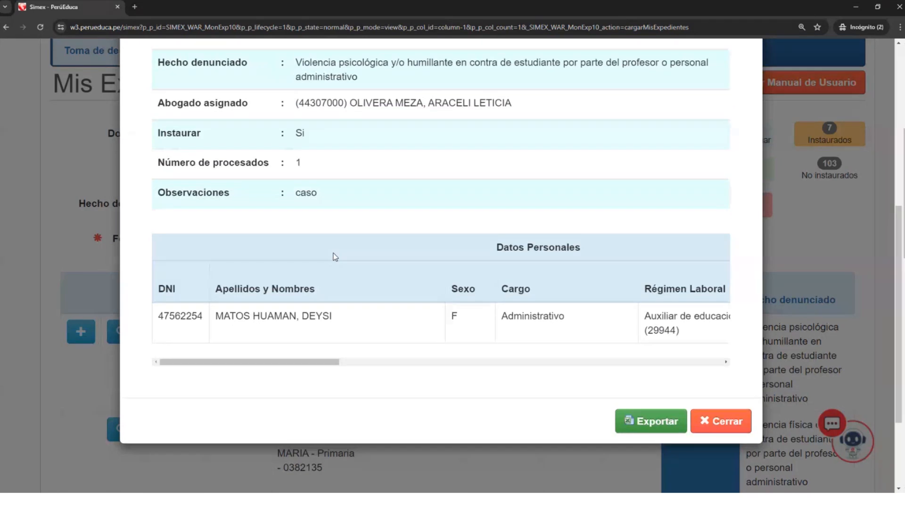
pyautogui.moveTo(311, 361); pyautogui.dragTo(244, 354)
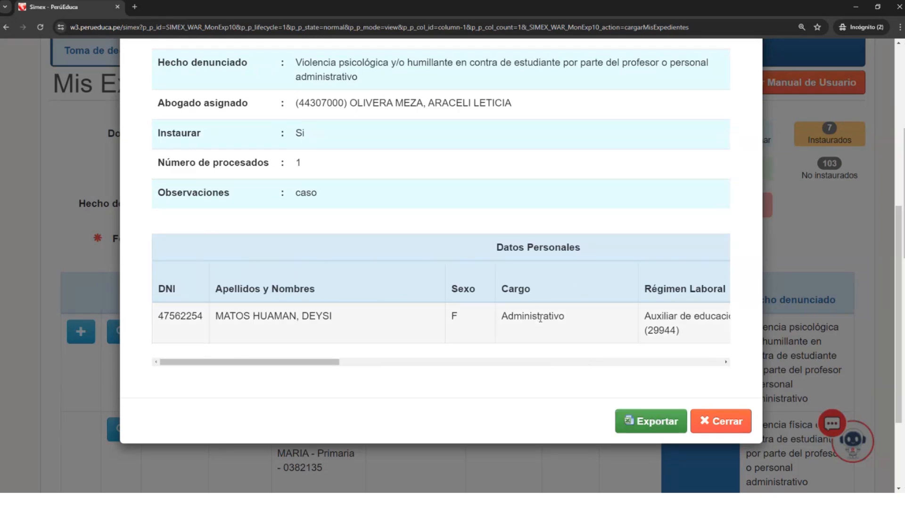
# - Request the export of the case summary and accept the terms and conditions for the download
pyautogui.click(646, 420)
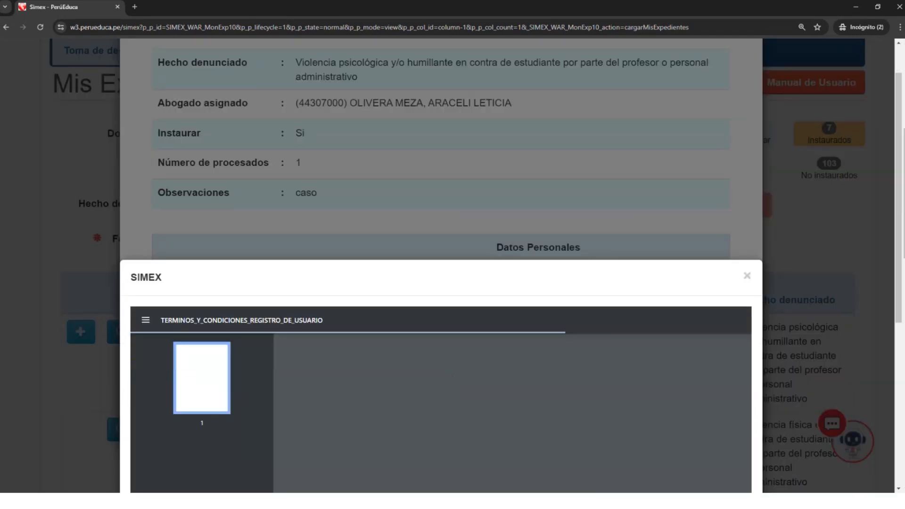
pyautogui.moveTo(904, 245); pyautogui.dragTo(904, 327)
pyautogui.moveTo(901, 377); pyautogui.dragTo(902, 486)
pyautogui.click(267, 401)
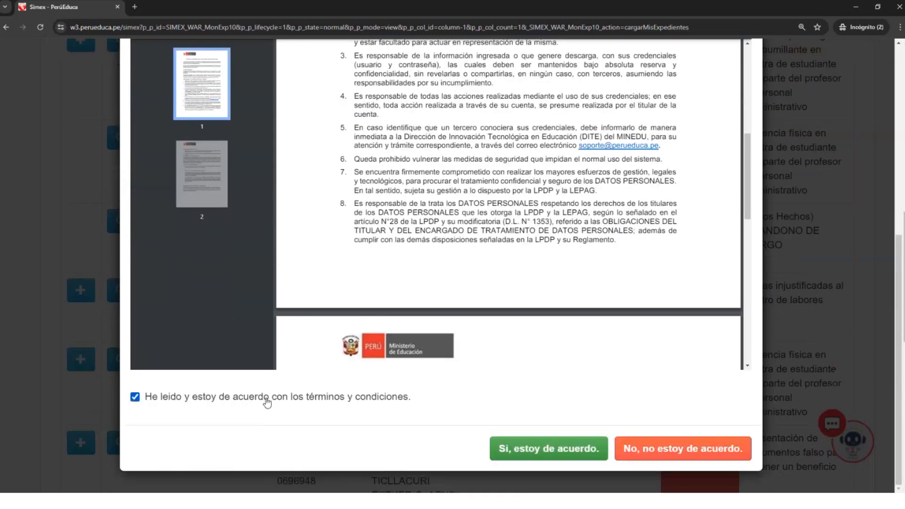
pyautogui.click(558, 453)
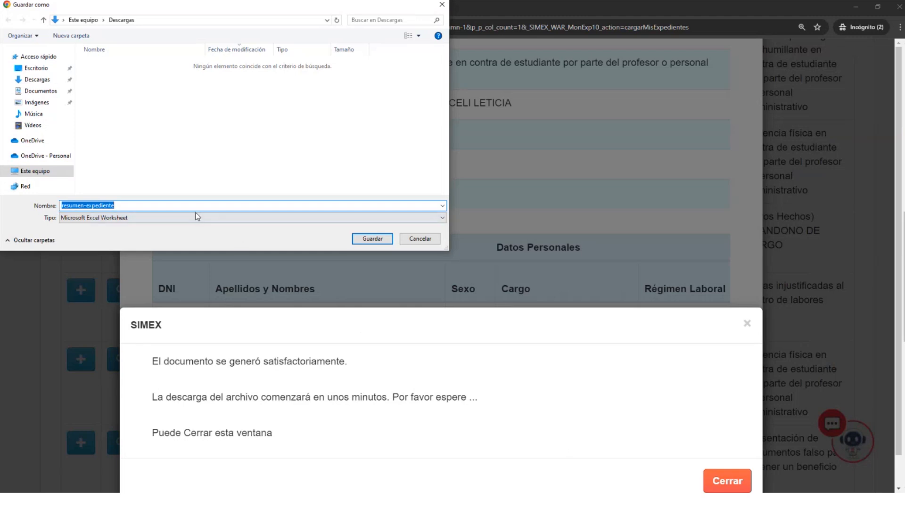
# - Save the exported workbook as resumen-expediente in Descargas, and close the download notice and the case summary
pyautogui.click(378, 241)
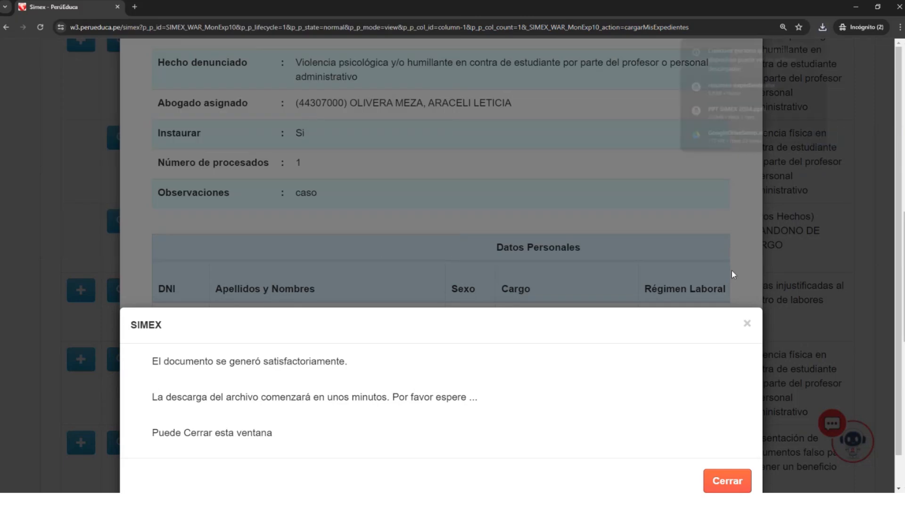
pyautogui.click(731, 485)
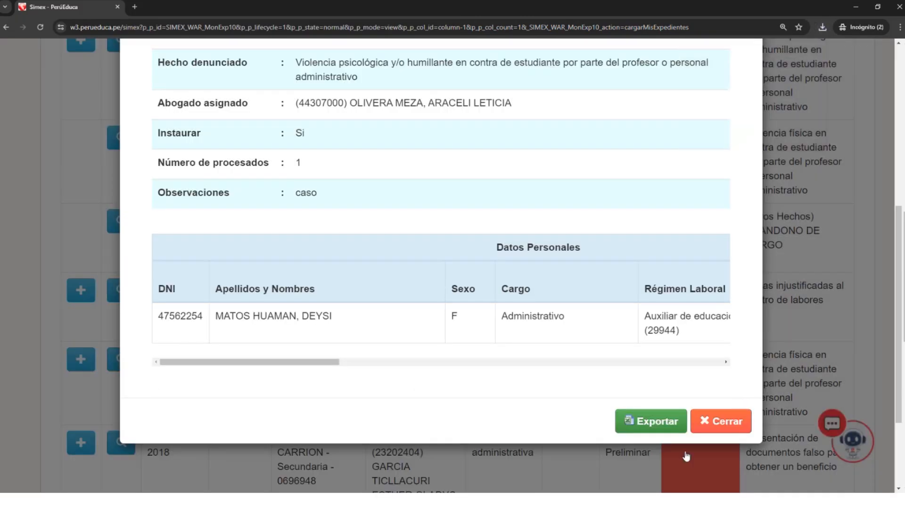
pyautogui.click(733, 427)
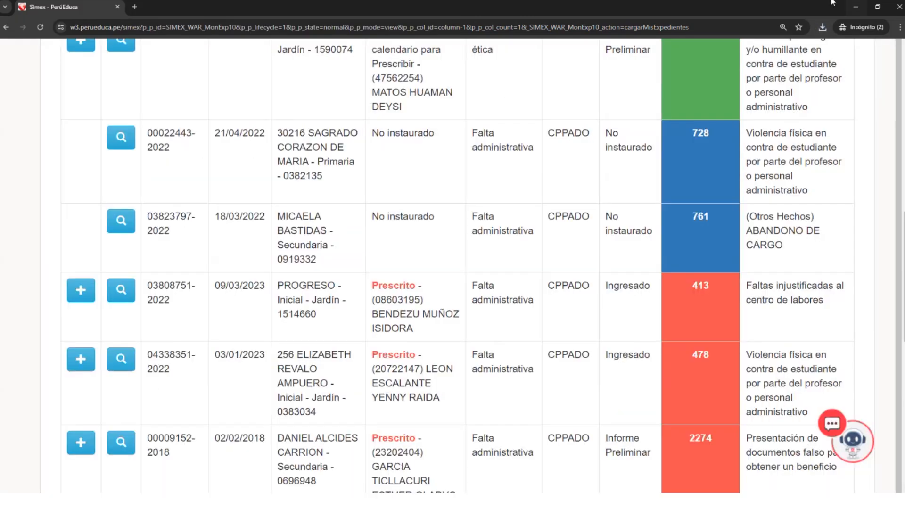
# - Open the downloaded resumen-expediente workbook in Excel, review its Ingreso de Expediente and Informe Preliminar o de Precalificación sections, and return to SIMEX
pyautogui.click(823, 27)
pyautogui.click(739, 104)
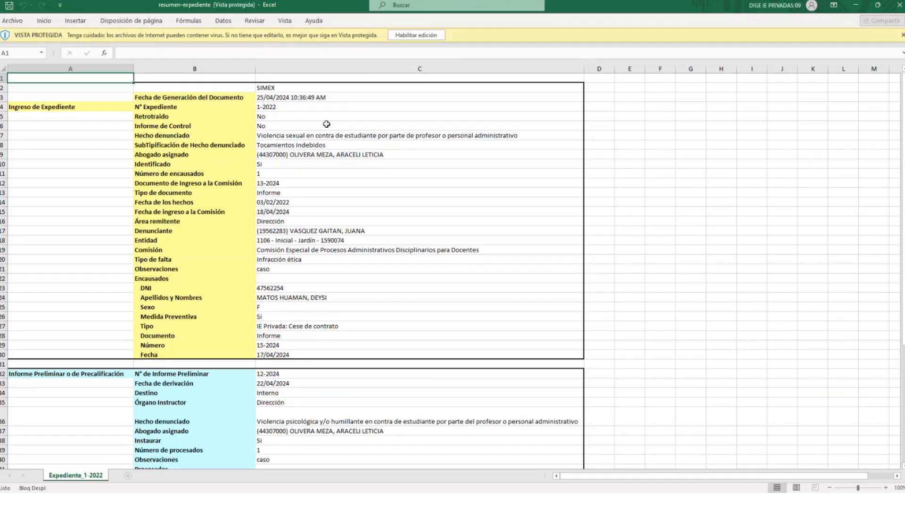
pyautogui.scroll(-11, 235, 193)
pyautogui.scroll(4, 235, 193)
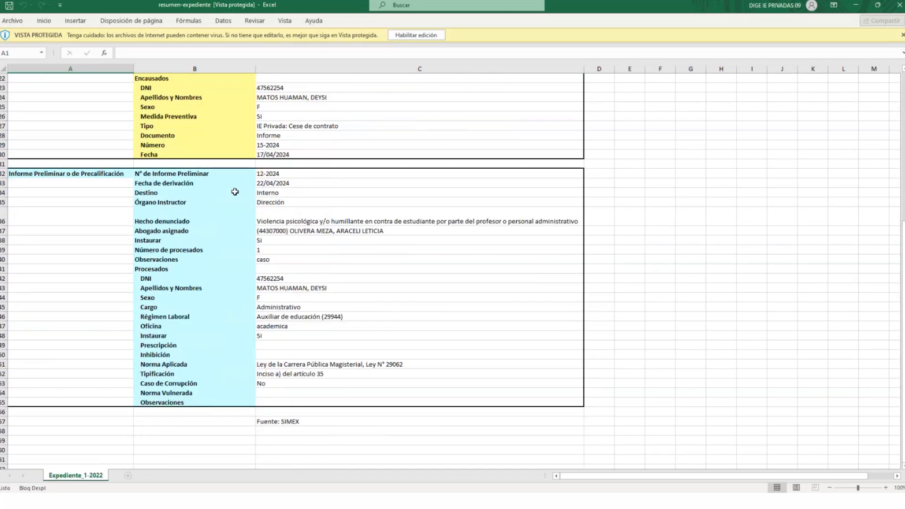
pyautogui.scroll(7, 234, 192)
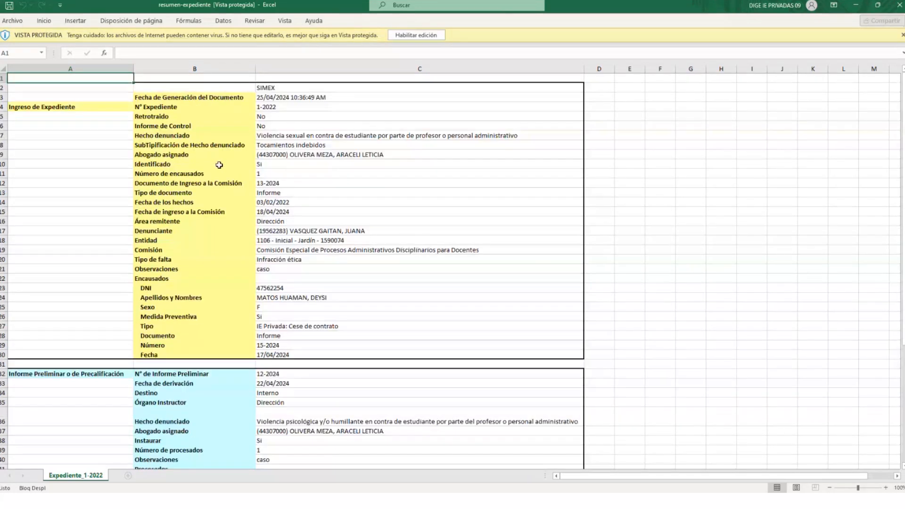
pyautogui.click(5, 107)
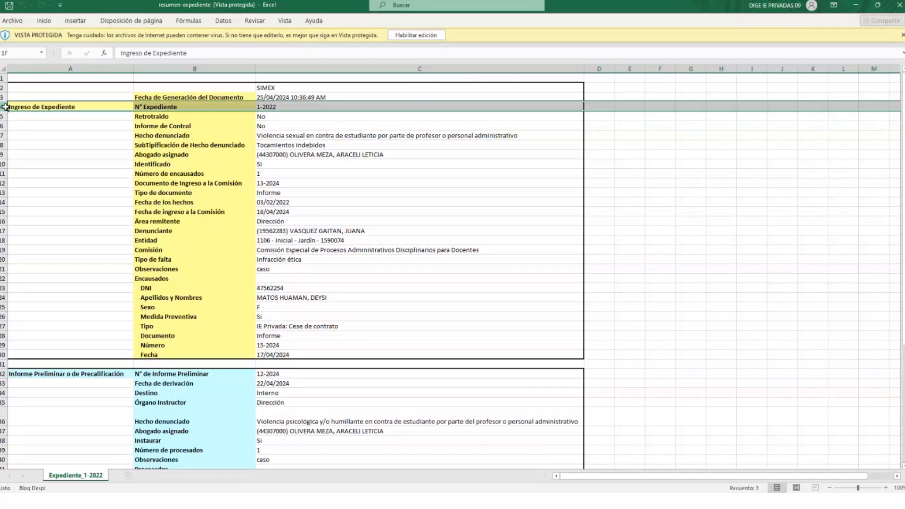
pyautogui.click(283, 97)
pyautogui.click(89, 106)
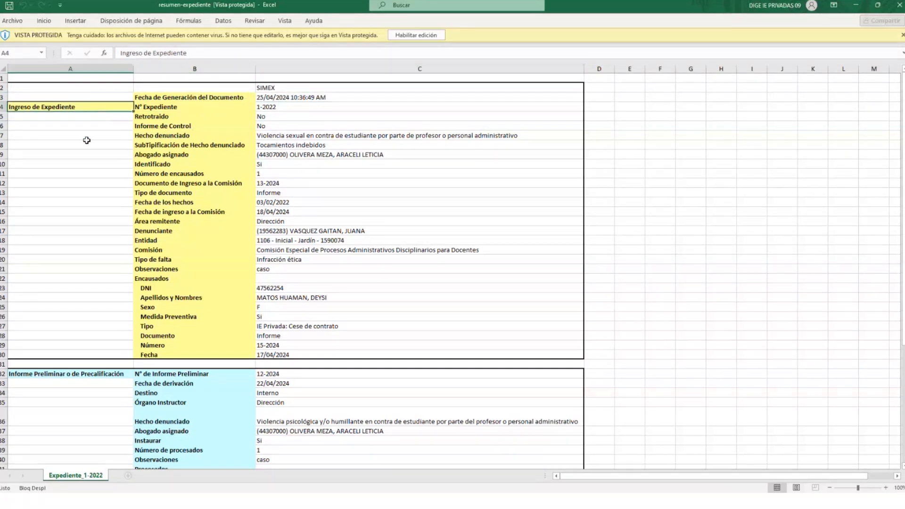
pyautogui.click(81, 375)
pyautogui.hotkey('alt', 'Tab')
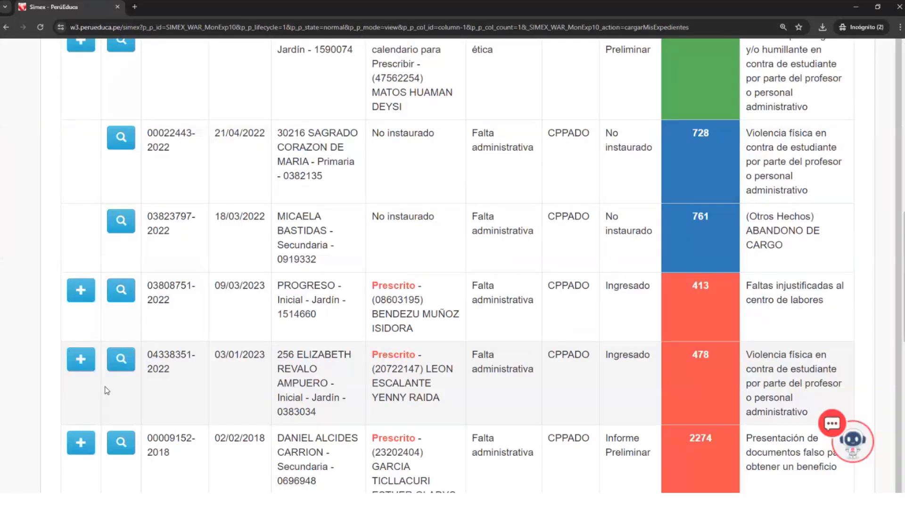
# - Try to reopen the summary of case 1-2022 from Mis Expedientes, and reload the page with the form resubmitted
pyautogui.scroll(10, 99, 388)
pyautogui.scroll(-3, 99, 390)
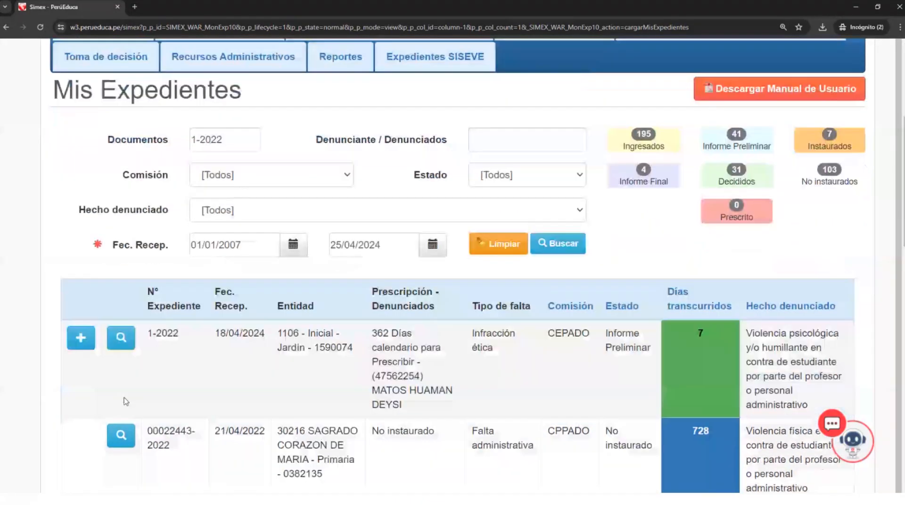
pyautogui.click(121, 338)
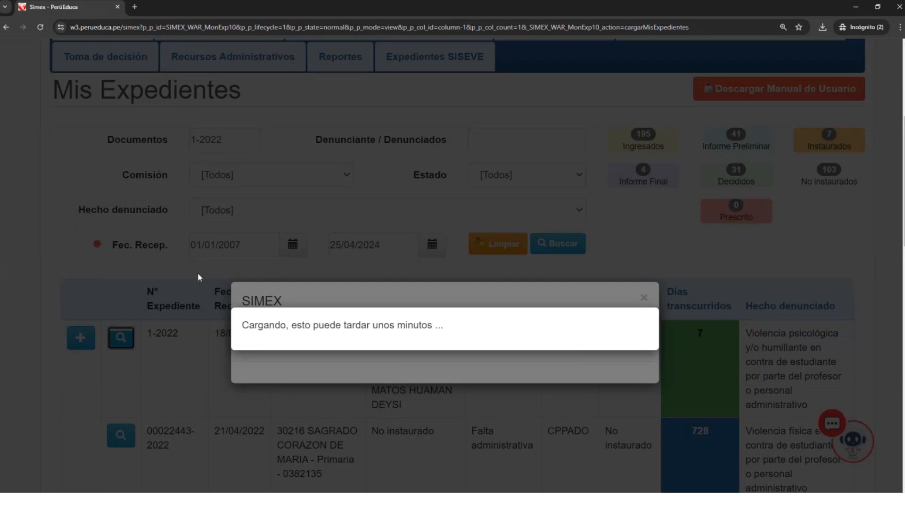
pyautogui.click(42, 28)
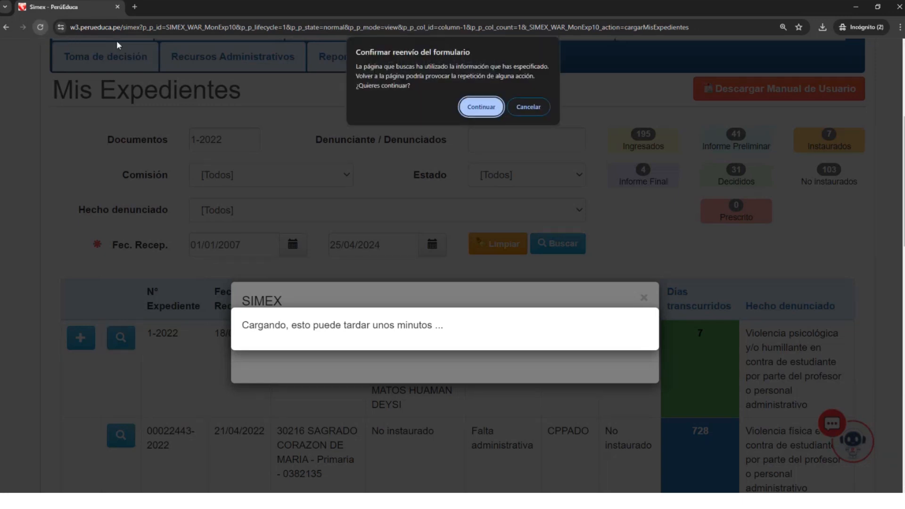
pyautogui.click(485, 108)
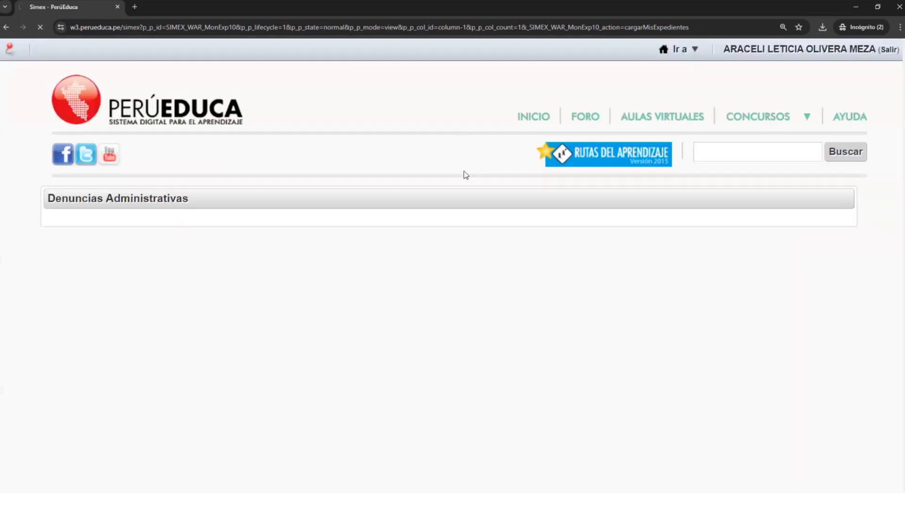
pyautogui.scroll(-2, 466, 174)
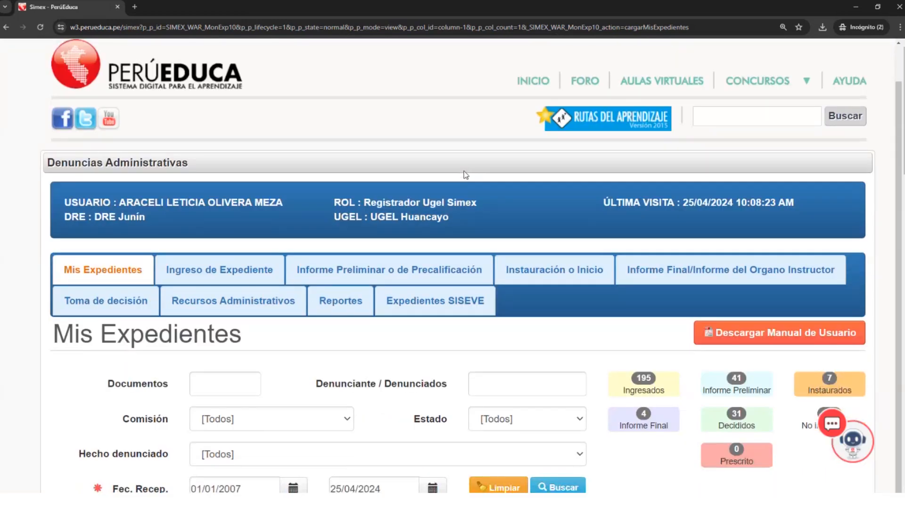
pyautogui.scroll(1, 375, 216)
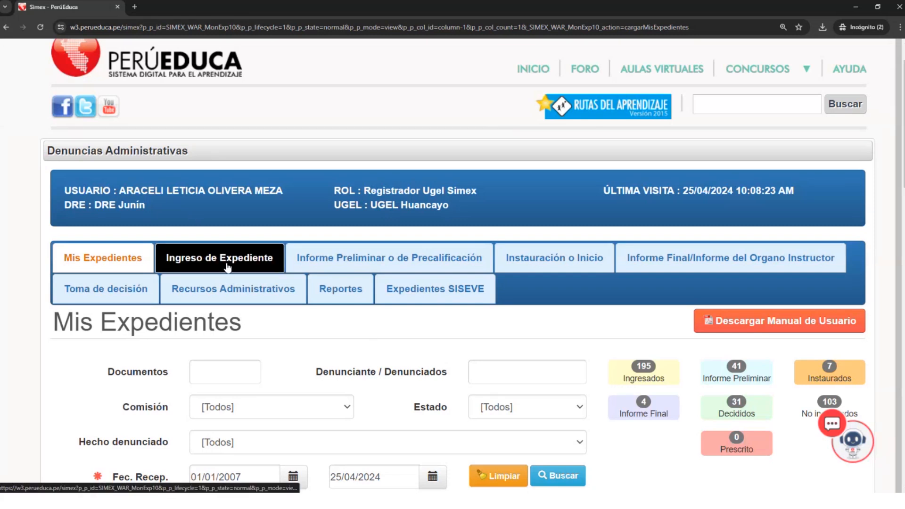
pyautogui.scroll(-1, 229, 266)
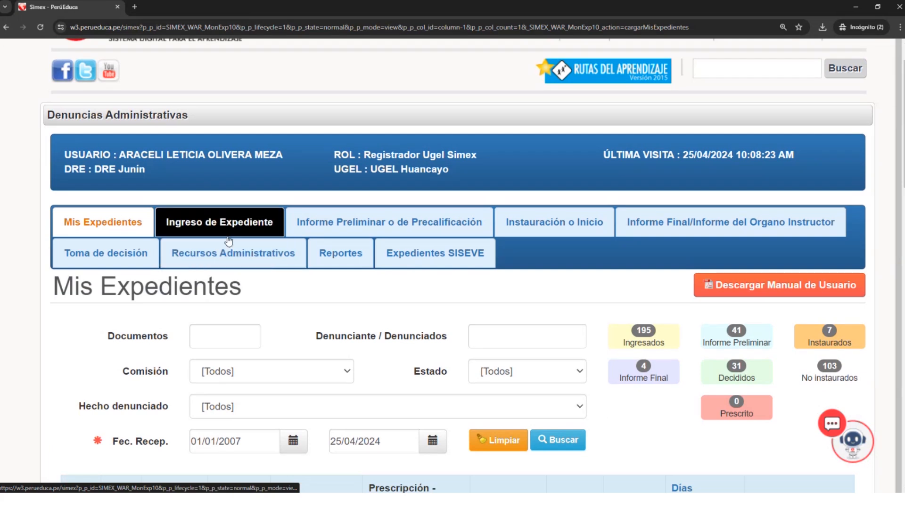
pyautogui.scroll(1, 264, 235)
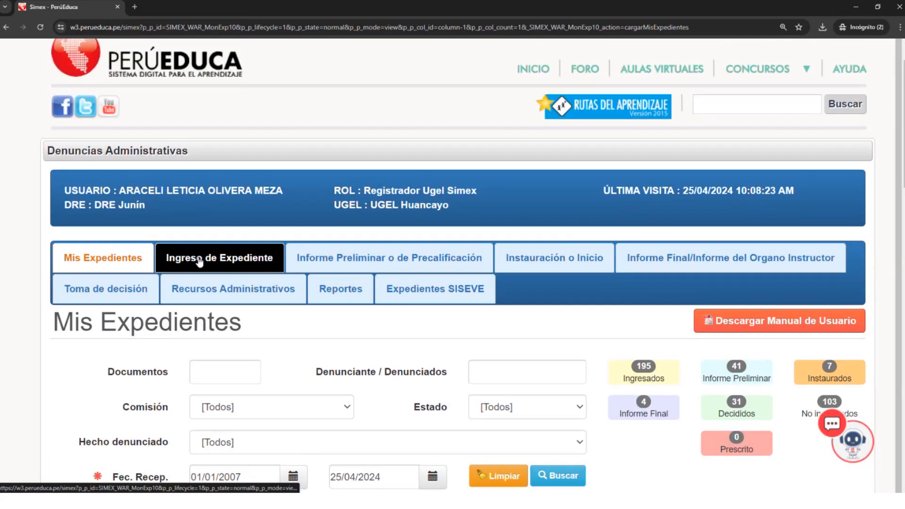
pyautogui.scroll(1, 200, 257)
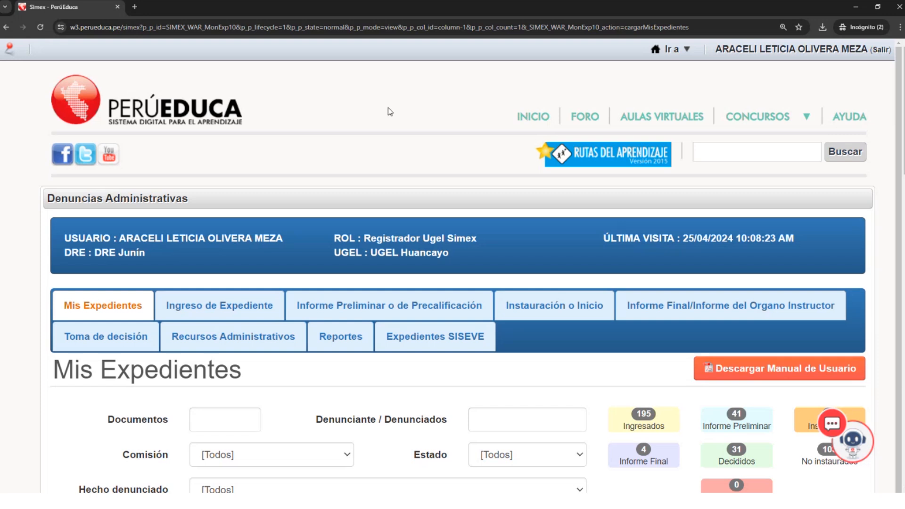
# - Open the Instauración o Inicio form and enter 1-2022 as the N° Expediente
pyautogui.scroll(-1, 282, 268)
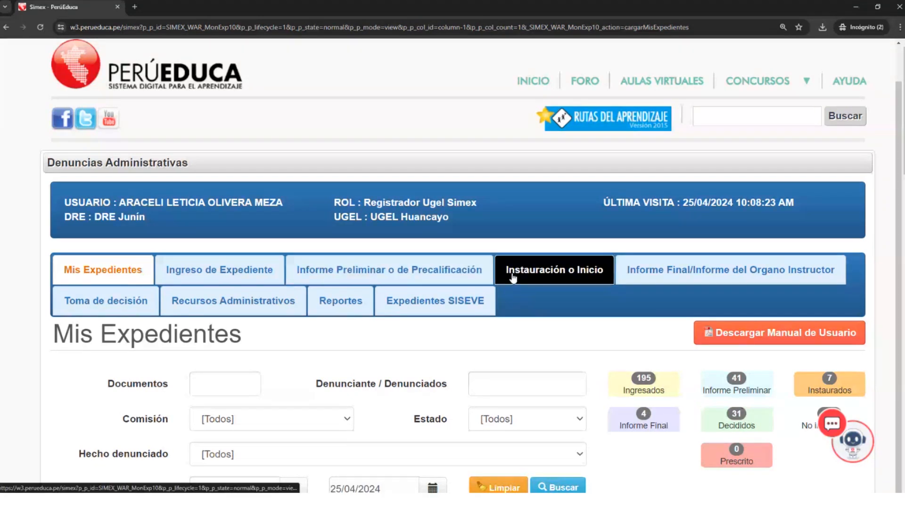
pyautogui.click(538, 274)
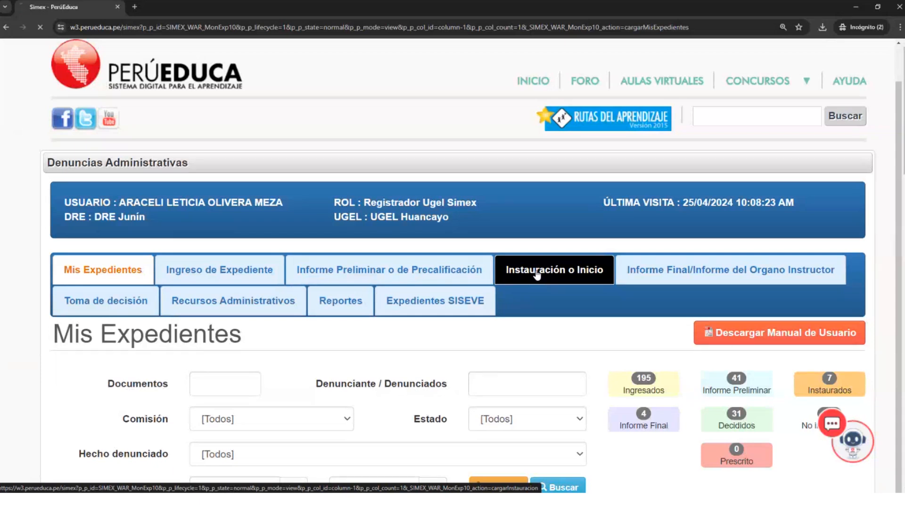
pyautogui.scroll(-1, 539, 310)
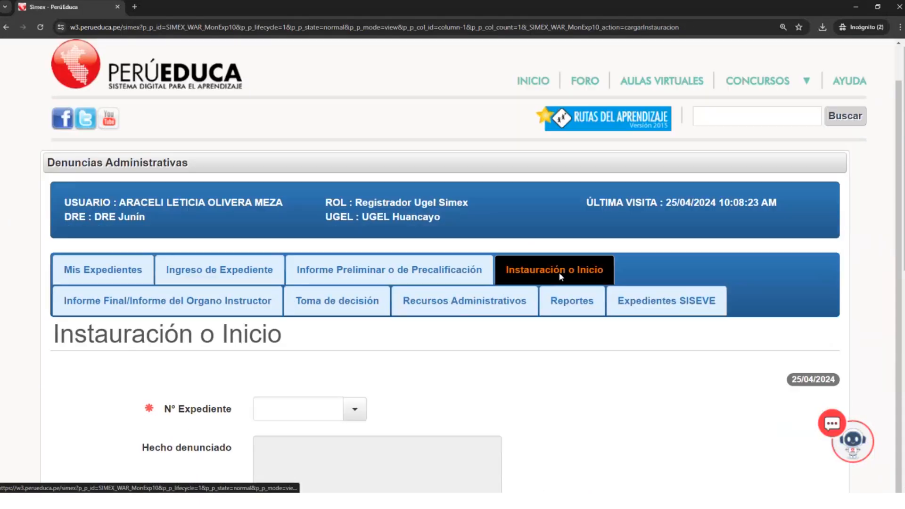
pyautogui.click(306, 409)
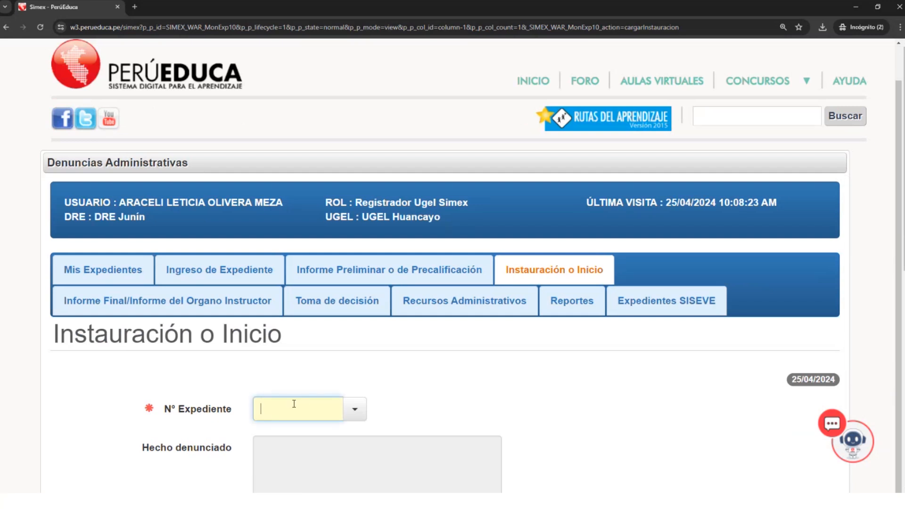
pyautogui.write('1-2')
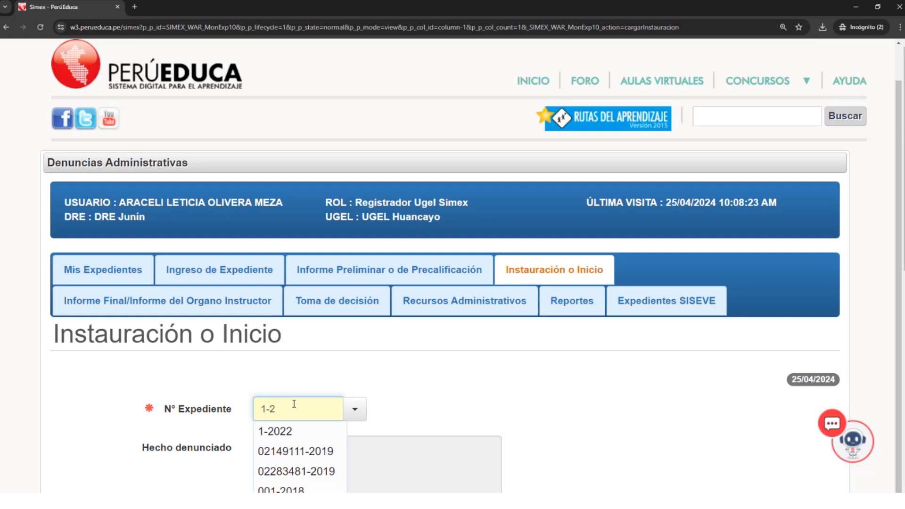
pyautogui.write('022')
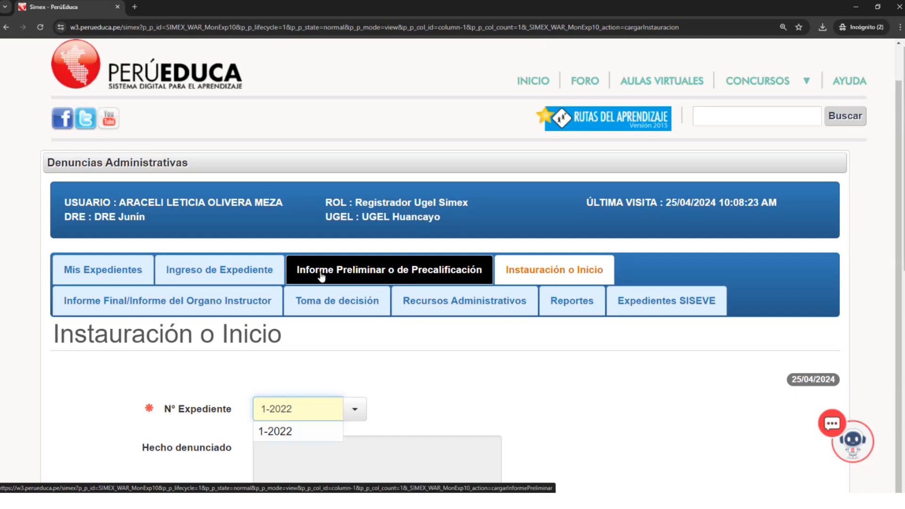
pyautogui.moveTo(293, 410); pyautogui.dragTo(249, 411)
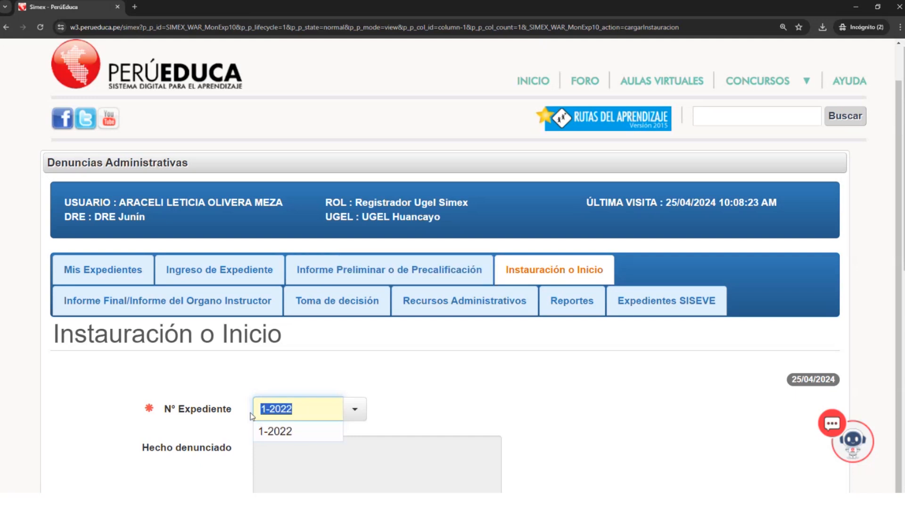
pyautogui.scroll(-3, 245, 407)
pyautogui.scroll(1, 250, 394)
pyautogui.scroll(-1, 250, 394)
pyautogui.scroll(2, 258, 385)
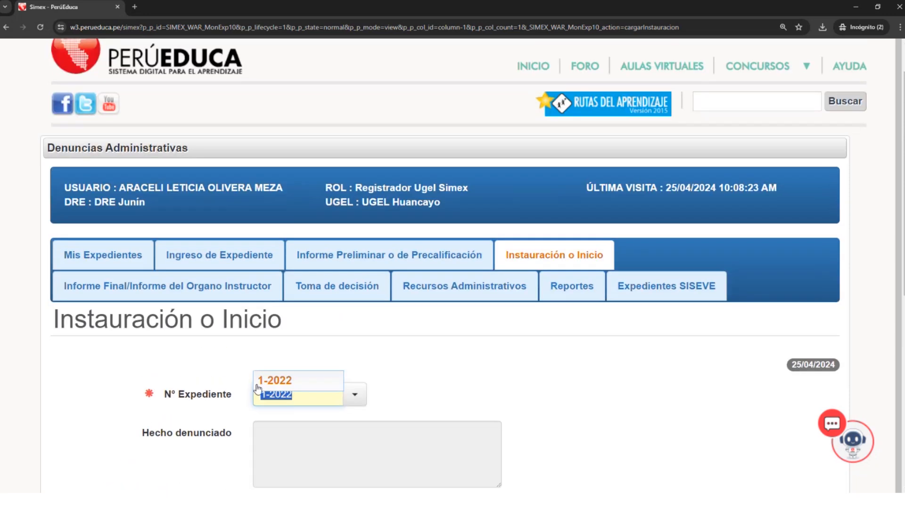
pyautogui.scroll(-1, 283, 373)
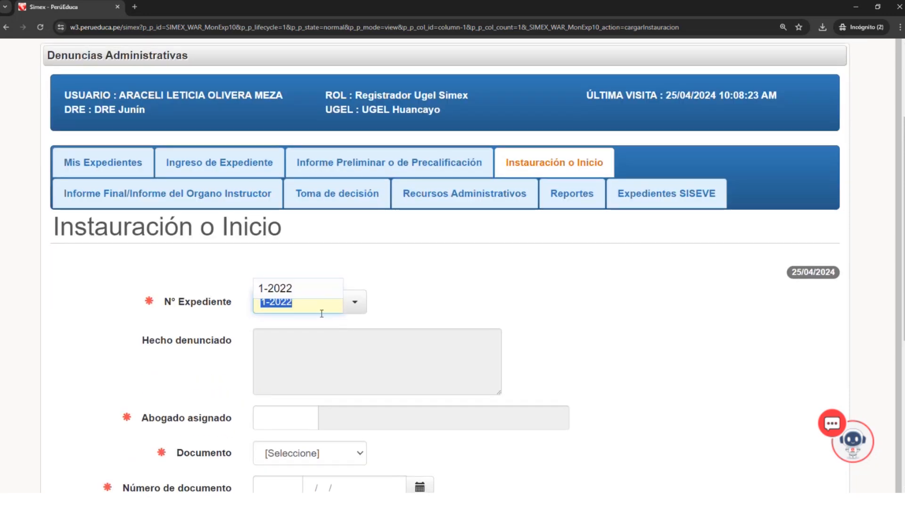
# - Open the Informe Preliminar o de Precalificación form and check whether 1-2022 is offered among its case numbers
pyautogui.click(372, 162)
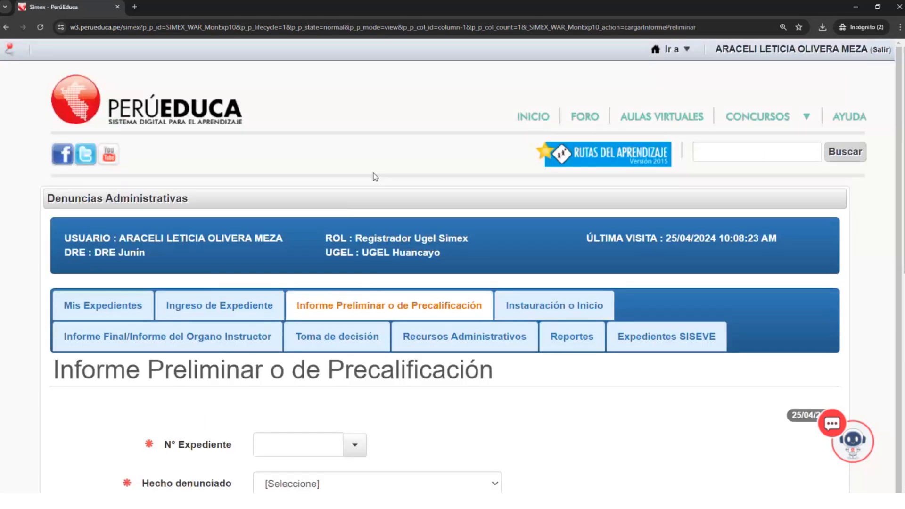
pyautogui.click(286, 444)
pyautogui.write('1-+2022')
pyautogui.press('BackSpace')
pyautogui.press('BackSpace')
pyautogui.press('BackSpace')
pyautogui.press('BackSpace')
pyautogui.press('BackSpace')
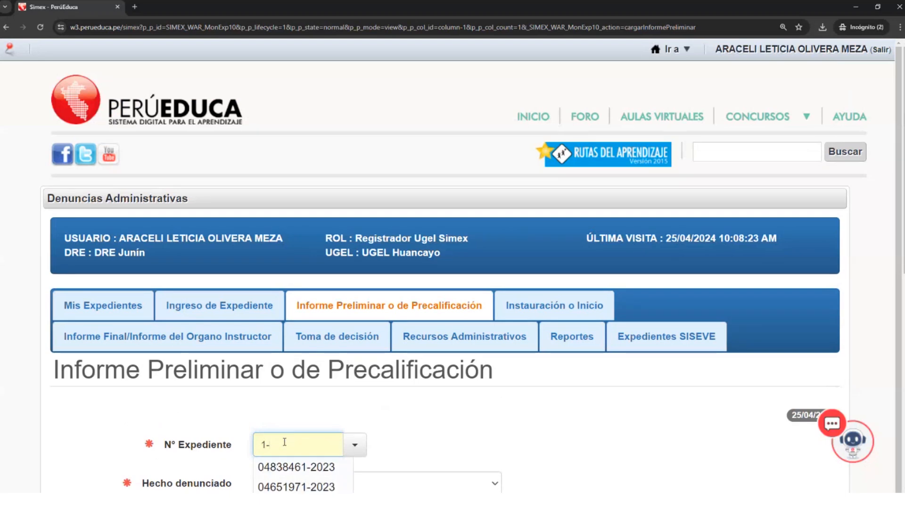
pyautogui.write('2022')
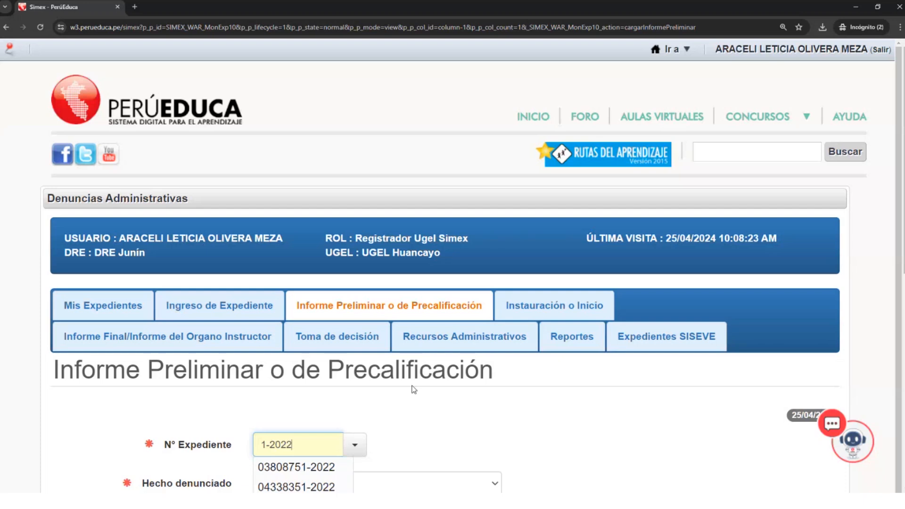
pyautogui.scroll(-1, 375, 443)
pyautogui.scroll(-3, 307, 409)
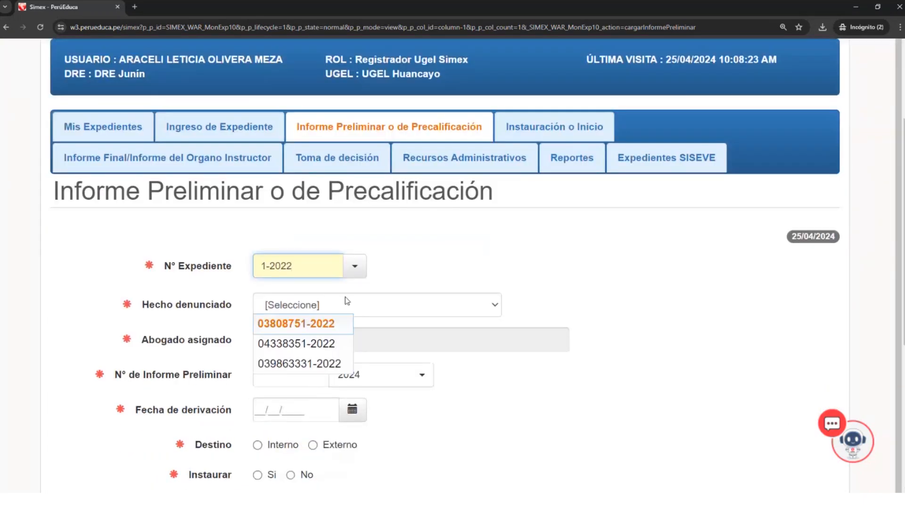
pyautogui.click(354, 265)
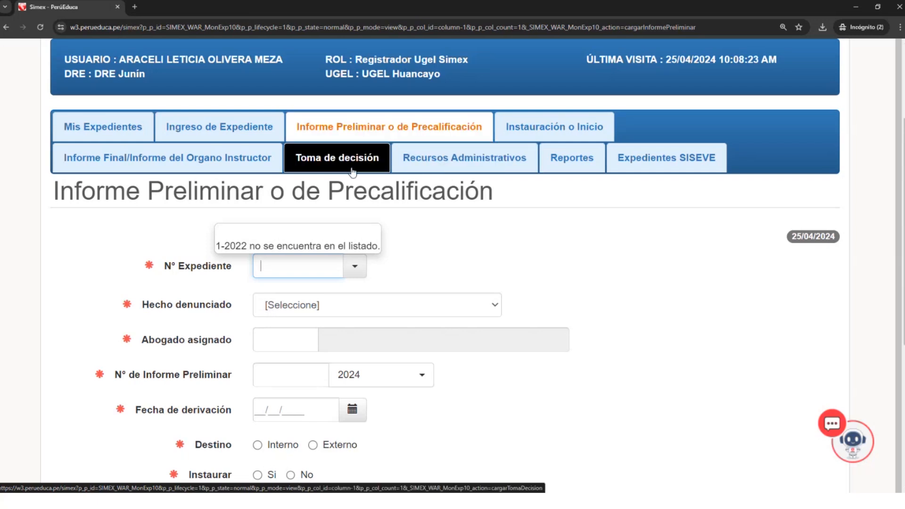
# - Return to the Instauración o Inicio form and load case 1-2022 from the suggested case numbers
pyautogui.click(532, 134)
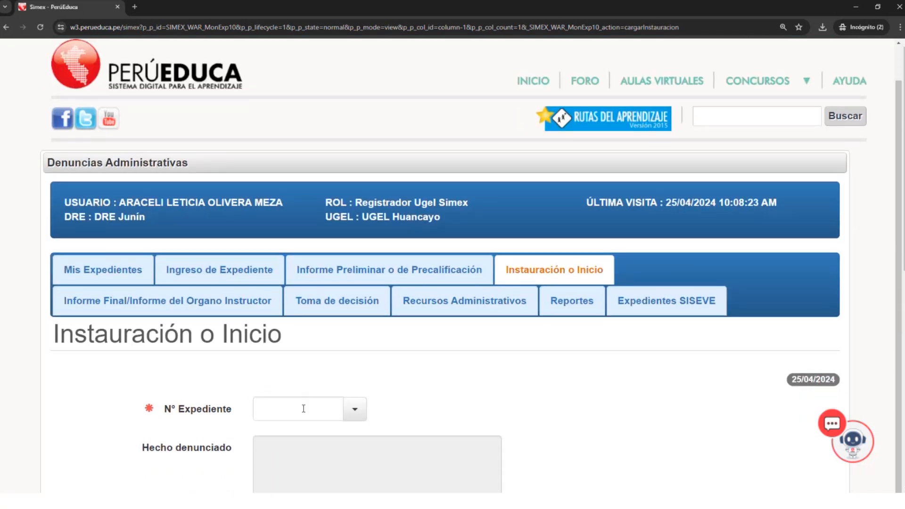
pyautogui.click(304, 409)
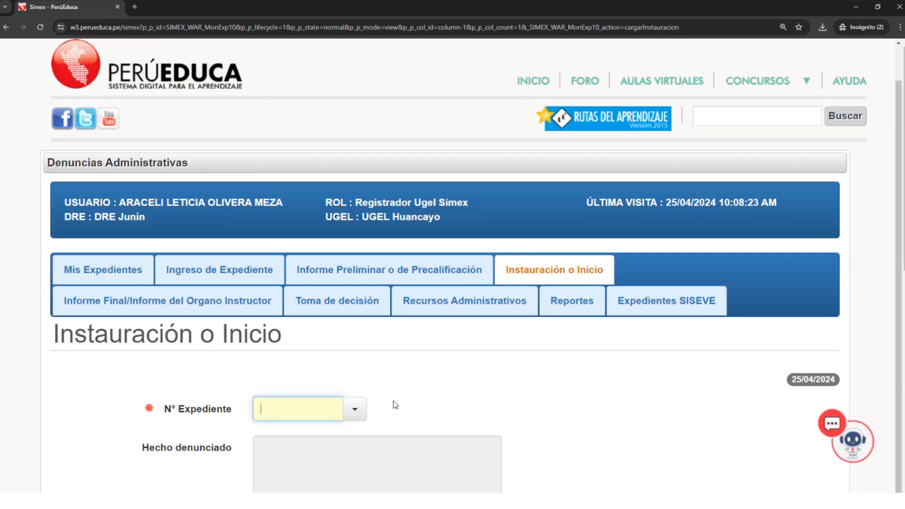
pyautogui.write('1')
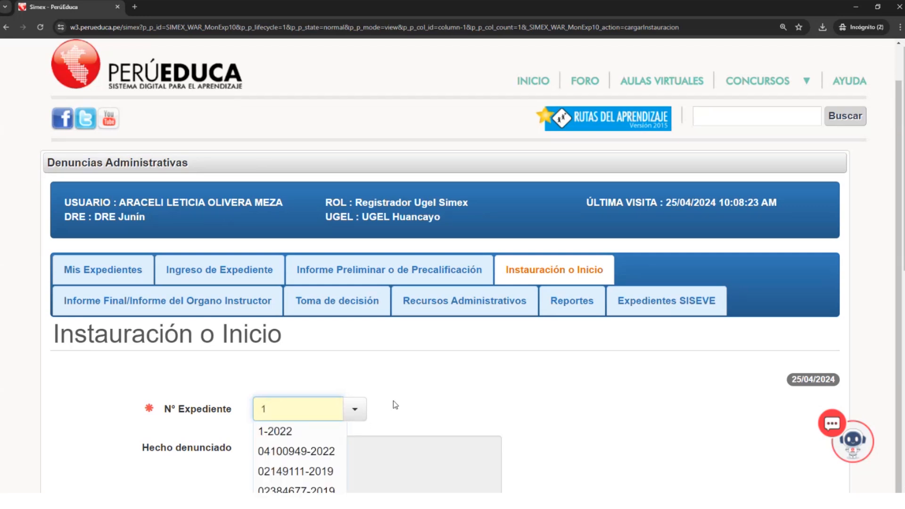
pyautogui.write('-2022')
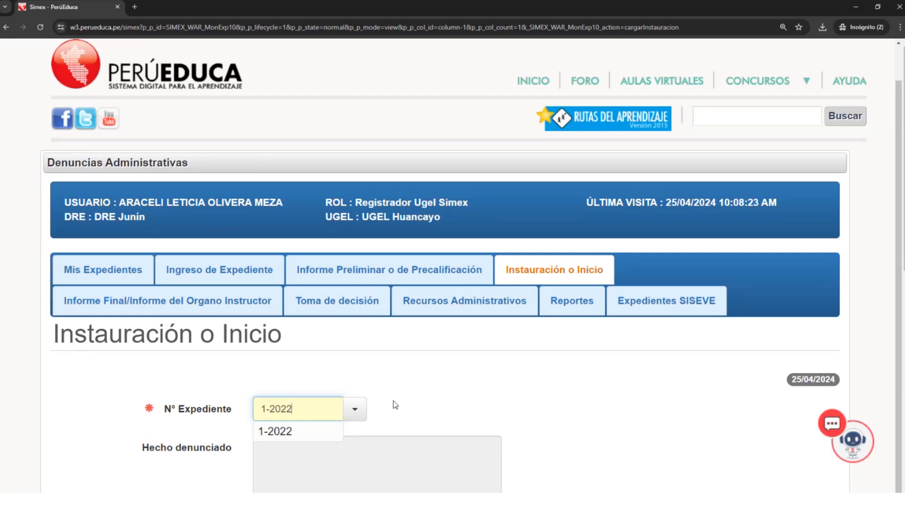
pyautogui.click(303, 431)
# - Review the Ingreso de Expediente and Informe Preliminar o de Precalificación sections of the case summary, and close it
pyautogui.click(445, 409)
pyautogui.scroll(-8, 431, 278)
pyautogui.scroll(-2, 425, 287)
pyautogui.scroll(10, 426, 288)
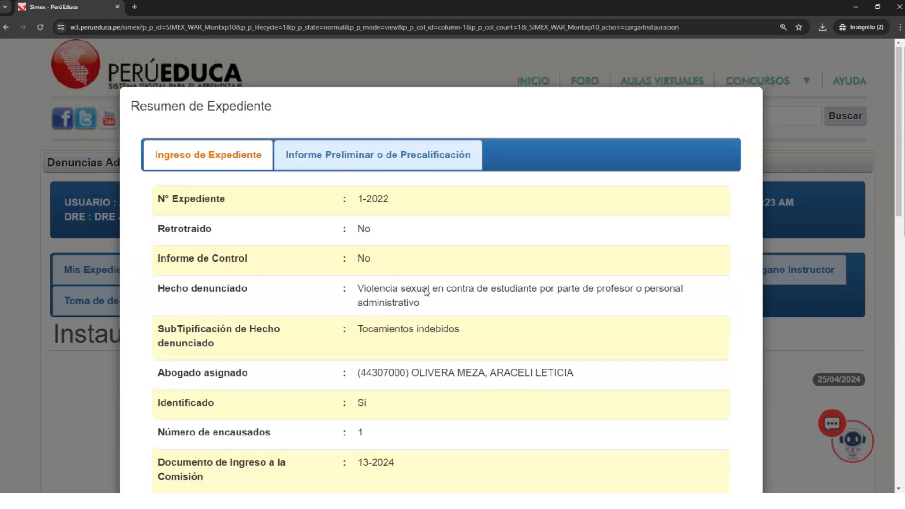
pyautogui.click(324, 162)
pyautogui.scroll(-8, 651, 424)
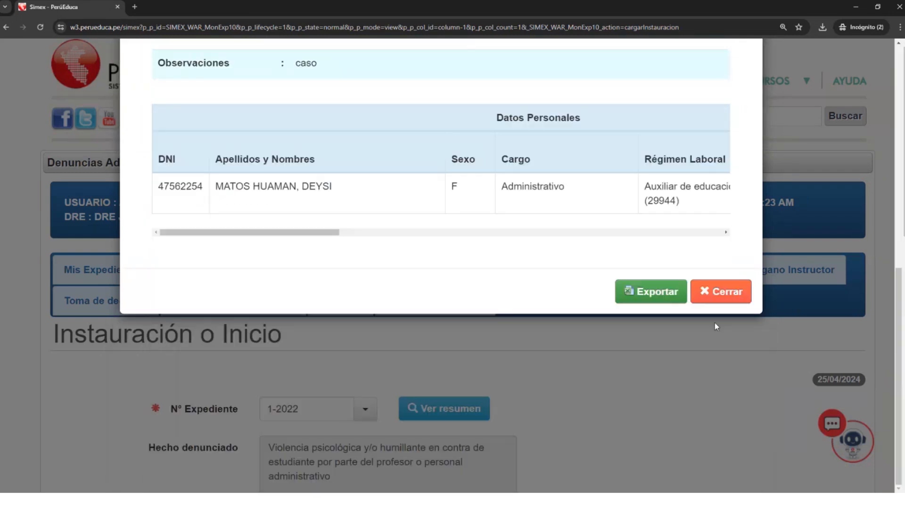
pyautogui.click(721, 292)
# - Examine the loaded Instauración o Inicio form for case 1-2022, especially the wording of its Hecho denunciado
pyautogui.scroll(-4, 346, 363)
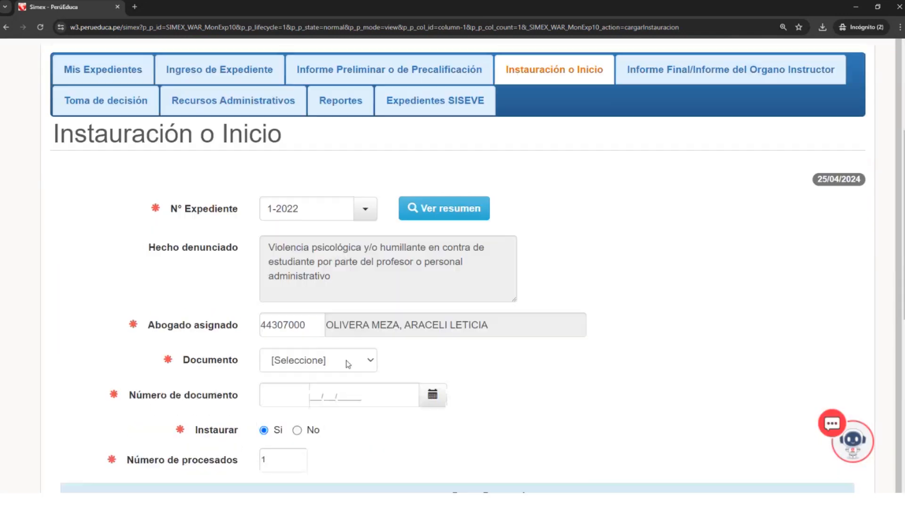
pyautogui.scroll(-1, 346, 360)
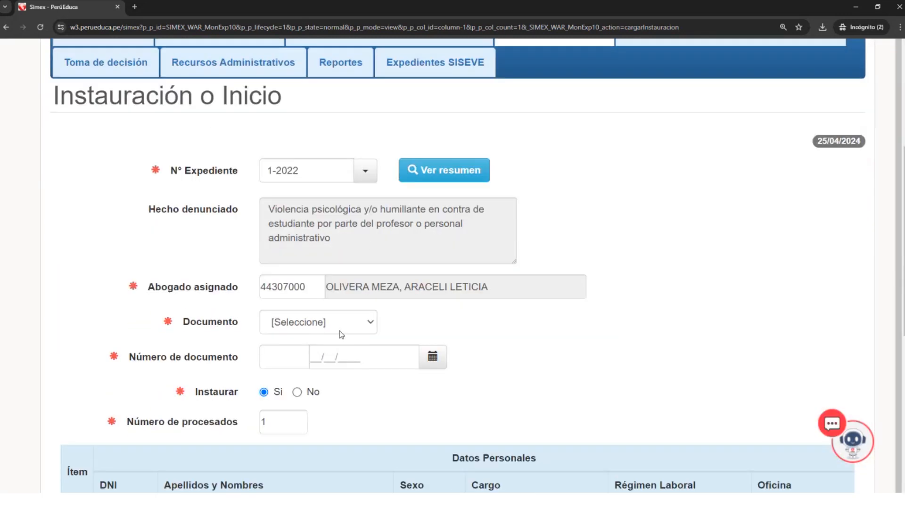
pyautogui.scroll(-1, 342, 334)
pyautogui.moveTo(340, 208); pyautogui.dragTo(300, 192)
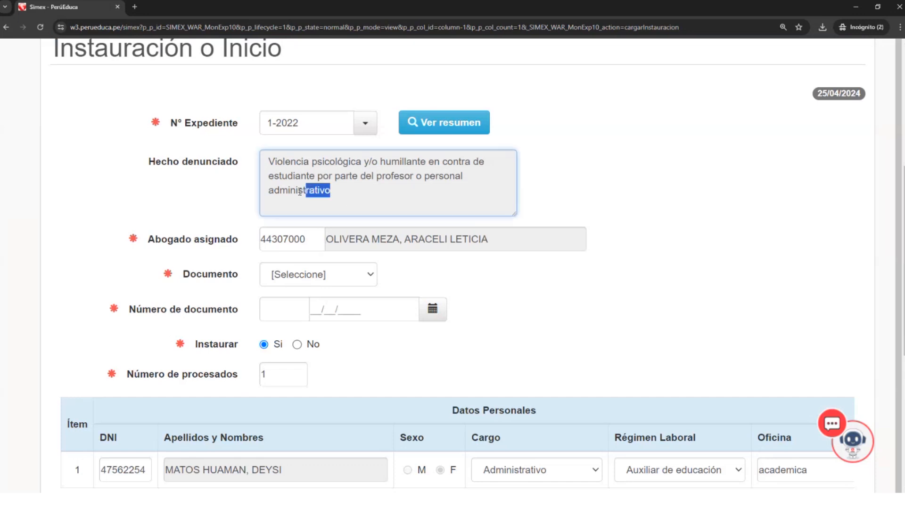
pyautogui.hotkey('ctrl', 'a')
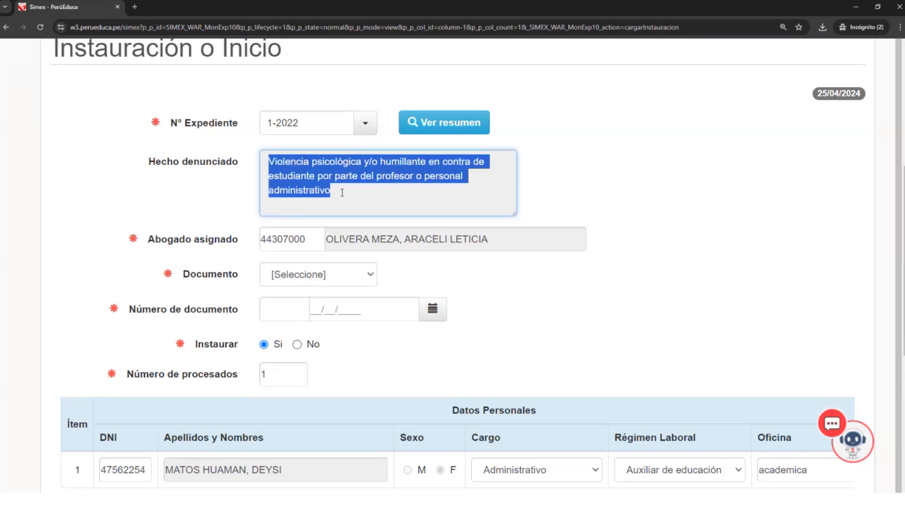
pyautogui.moveTo(343, 193); pyautogui.dragTo(261, 163)
pyautogui.scroll(1, 298, 197)
pyautogui.scroll(3, 298, 198)
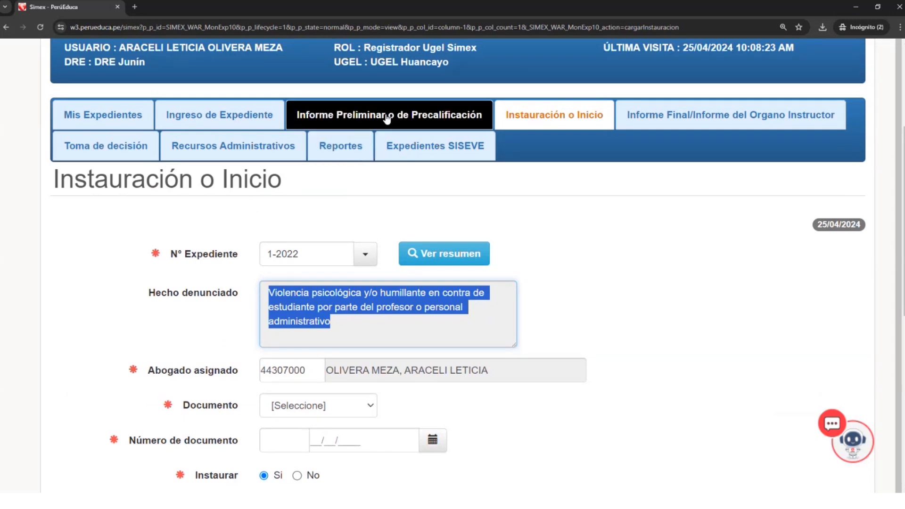
pyautogui.click(398, 324)
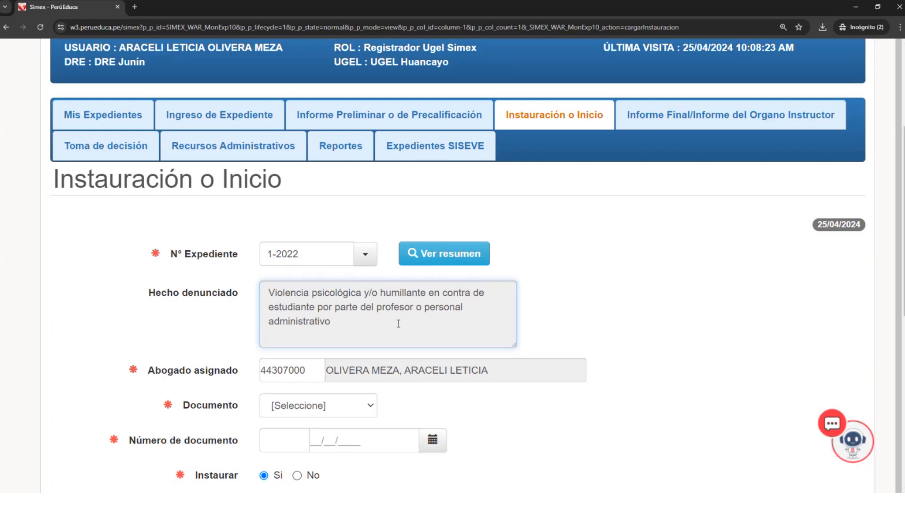
pyautogui.moveTo(399, 324); pyautogui.dragTo(271, 286)
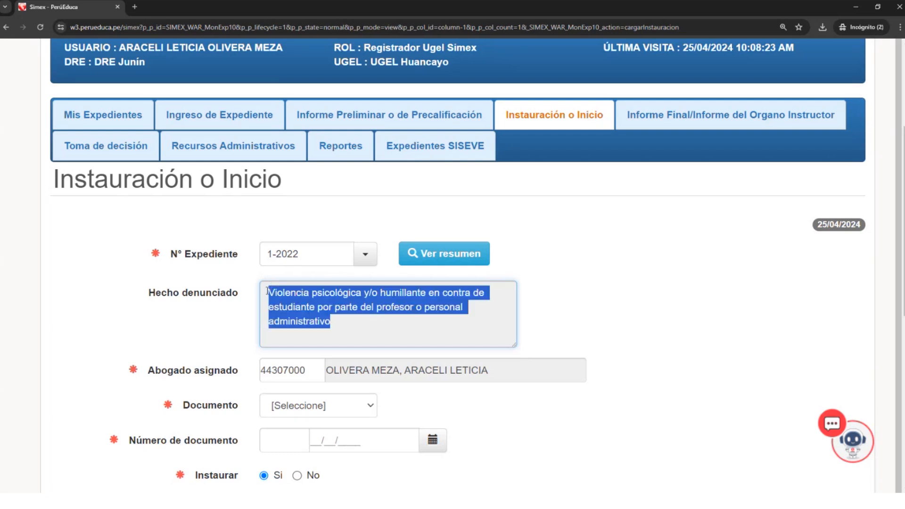
pyautogui.click(268, 291)
pyautogui.moveTo(268, 291); pyautogui.dragTo(334, 324)
pyautogui.click(359, 324)
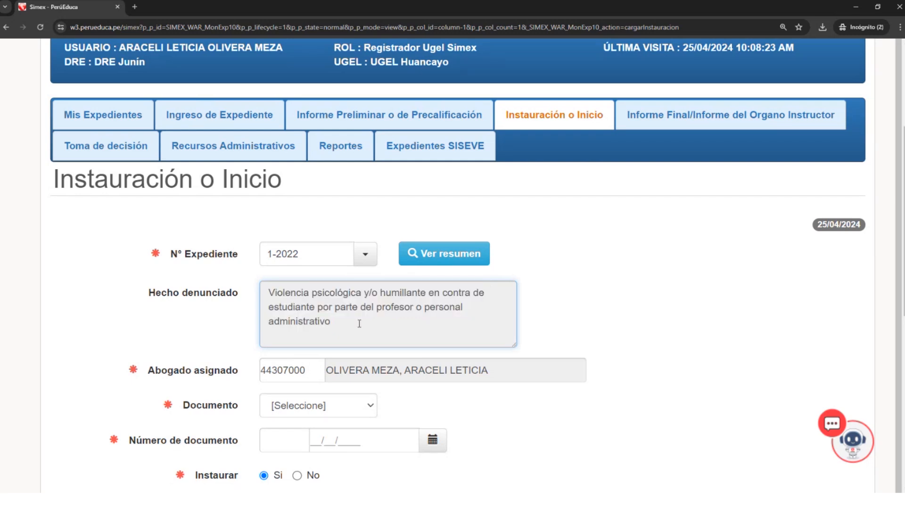
pyautogui.moveTo(401, 323); pyautogui.dragTo(320, 297)
pyautogui.click(370, 329)
pyautogui.click(379, 331)
# - Set Documento to Informe, with document number 12 and the date 23/04/2024
pyautogui.scroll(-2, 380, 335)
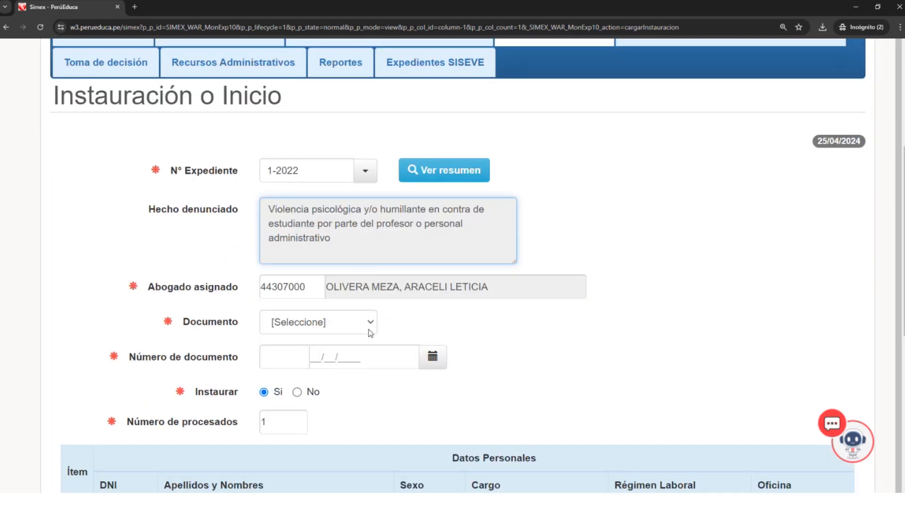
pyautogui.click(372, 325)
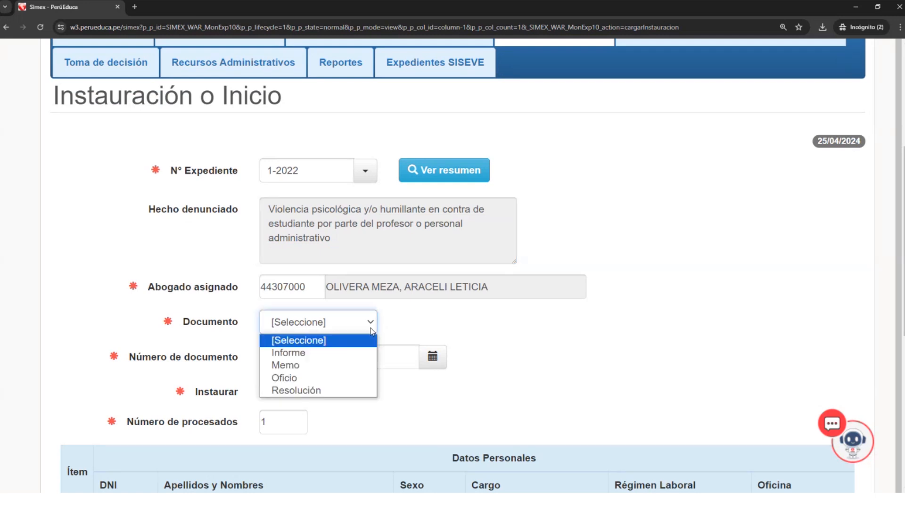
pyautogui.click(321, 357)
pyautogui.scroll(1, 321, 356)
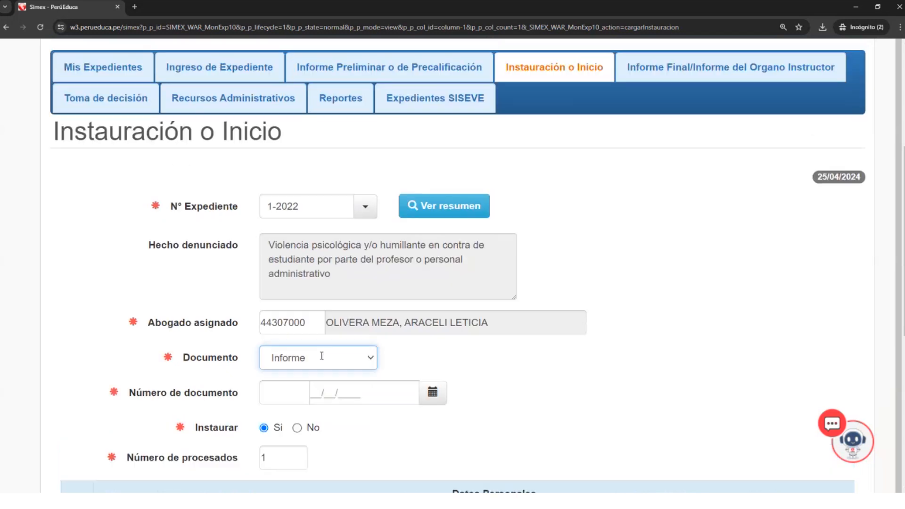
pyautogui.scroll(-1, 322, 356)
pyautogui.click(293, 364)
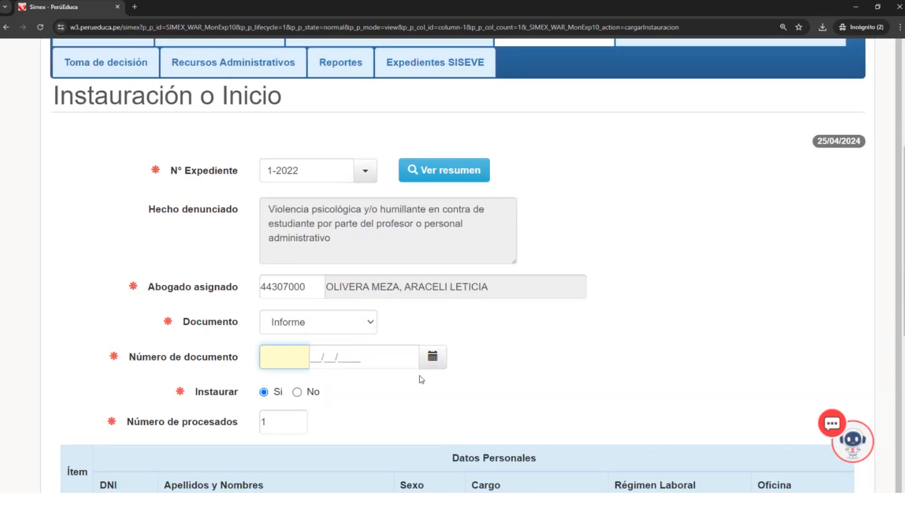
pyautogui.write('12')
pyautogui.press('Tab')
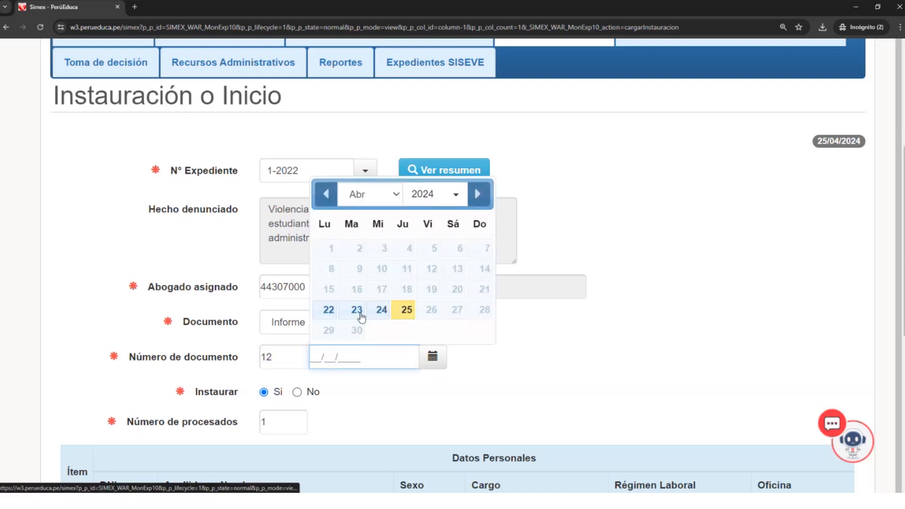
pyautogui.click(361, 315)
# - Set Instaurar to No to inspect the Motivo de No Instaurar options, and set it back to Si
pyautogui.scroll(-2, 384, 419)
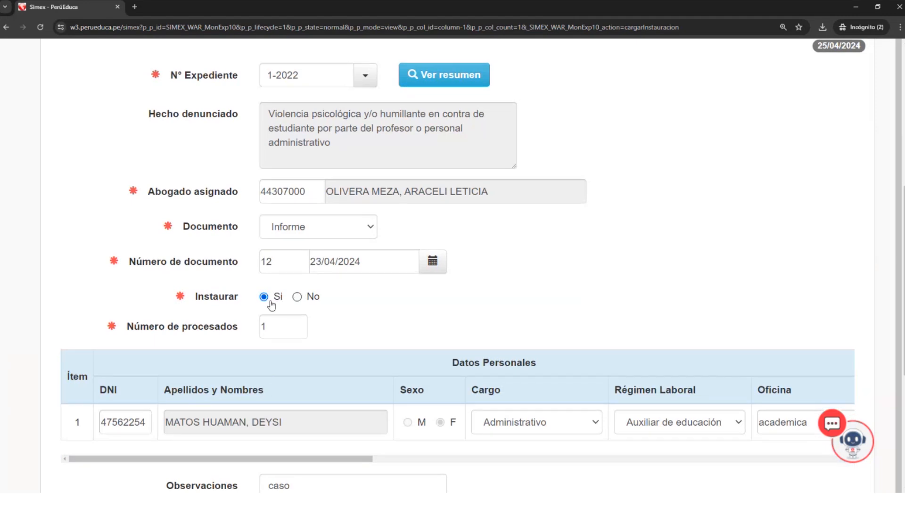
pyautogui.click(298, 297)
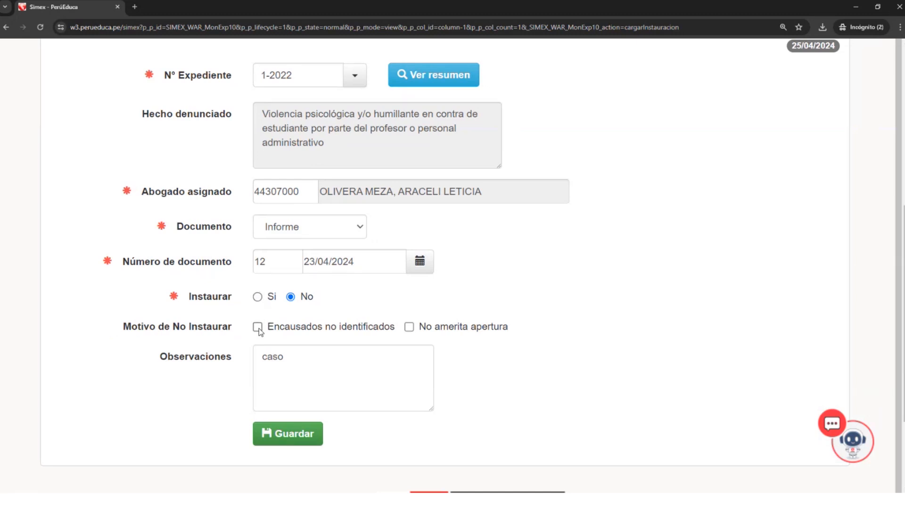
pyautogui.moveTo(113, 331); pyautogui.dragTo(241, 336)
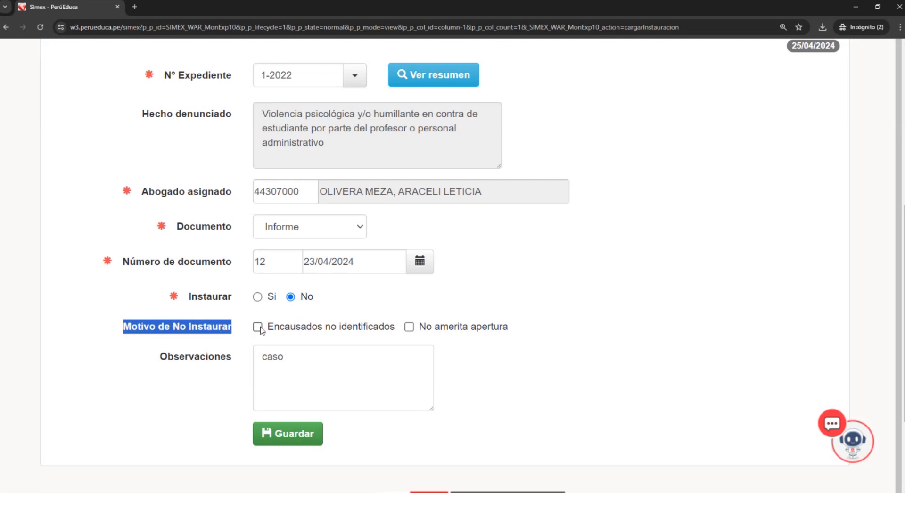
pyautogui.click(258, 297)
# - Add Inciso b) del artículo 36 to the processed person's Tipificación, and deselect it again
pyautogui.moveTo(285, 457); pyautogui.dragTo(613, 436)
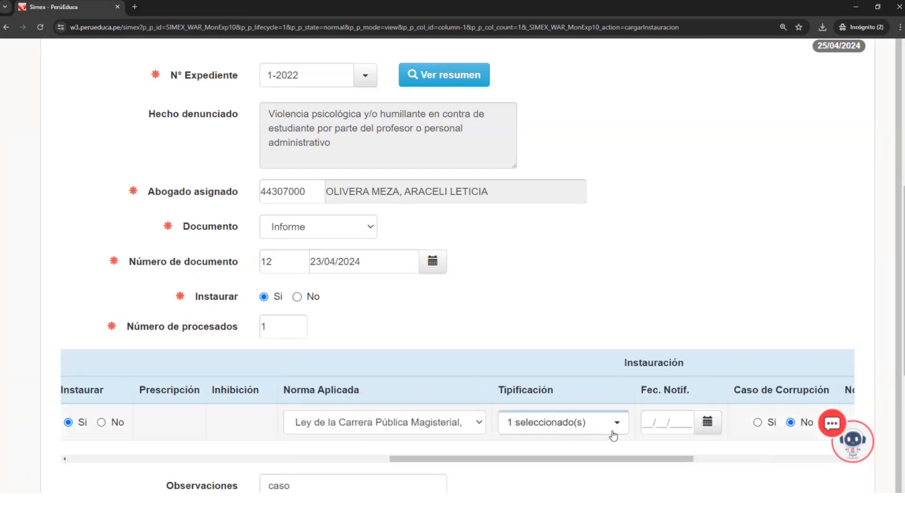
pyautogui.click(612, 432)
pyautogui.click(567, 300)
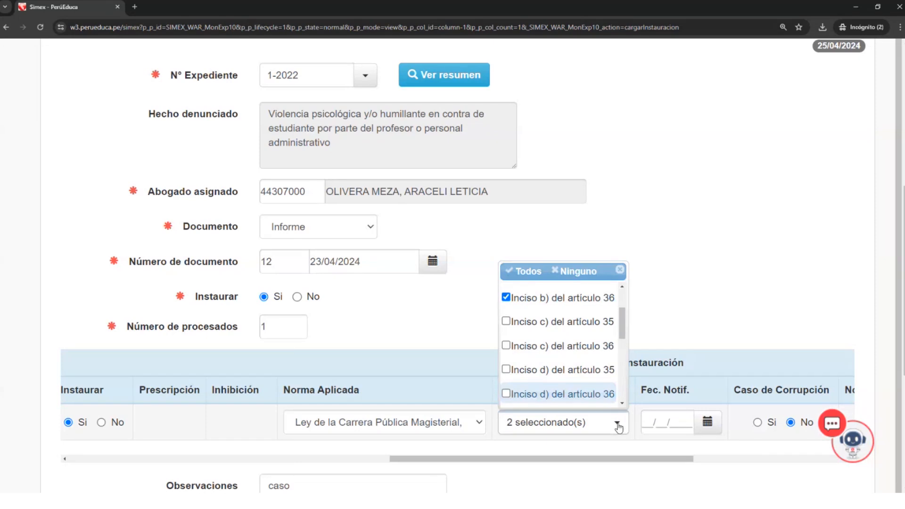
pyautogui.scroll(2, 529, 388)
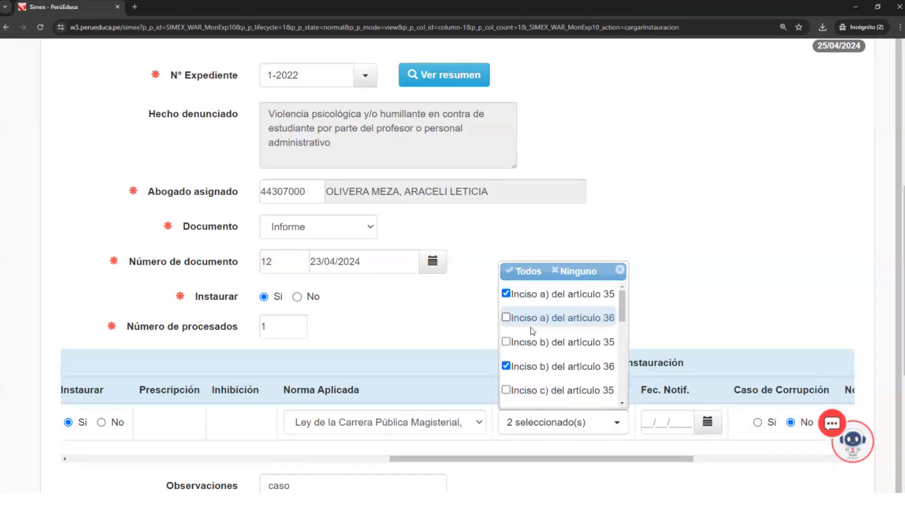
pyautogui.click(506, 367)
pyautogui.scroll(-5, 542, 354)
pyautogui.click(665, 341)
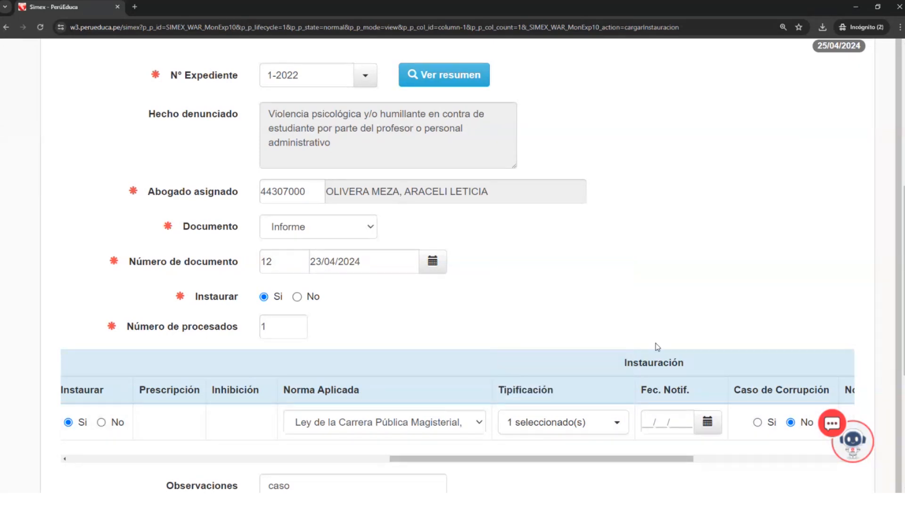
# - Set the processed person's notification date (Fec. Notif.) to 24/04/2024
pyautogui.moveTo(577, 462); pyautogui.dragTo(637, 464)
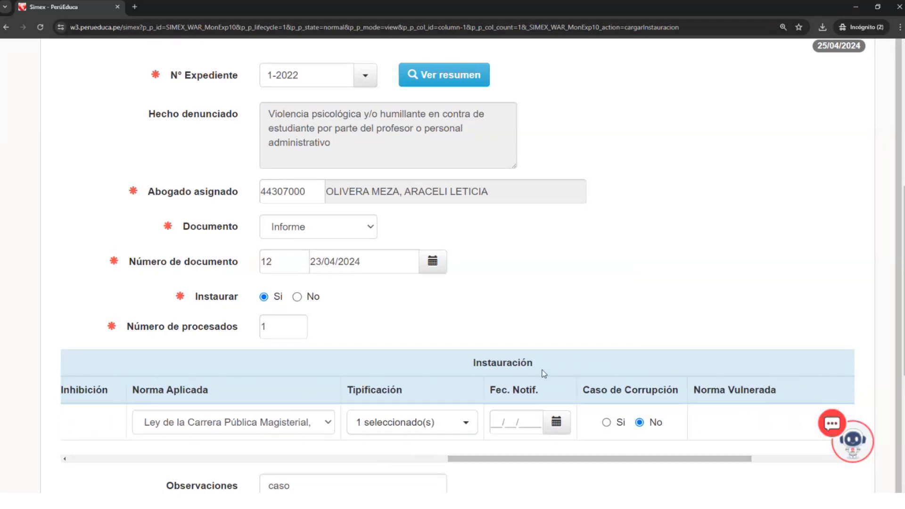
pyautogui.click(525, 424)
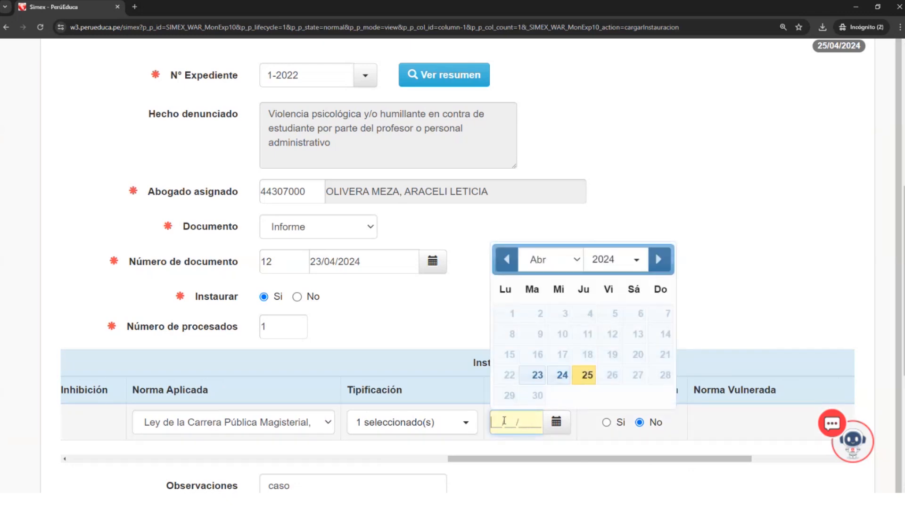
pyautogui.click(453, 374)
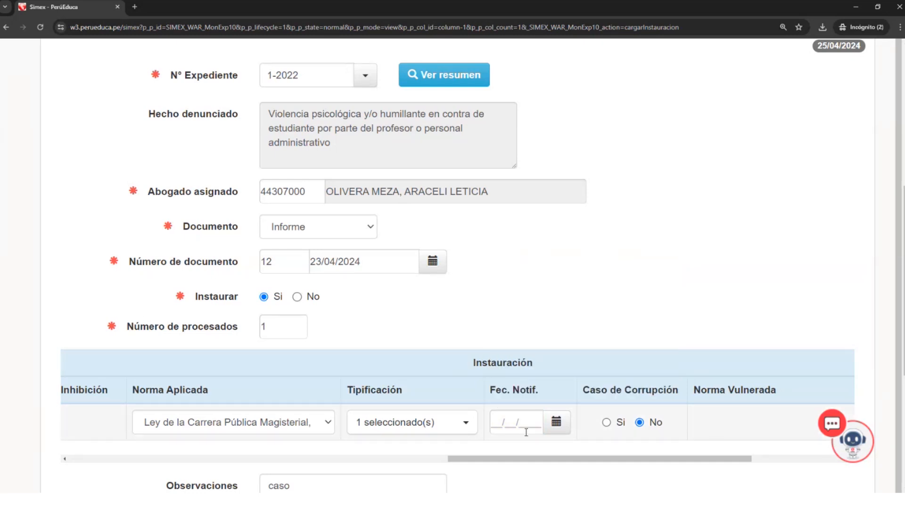
pyautogui.click(556, 424)
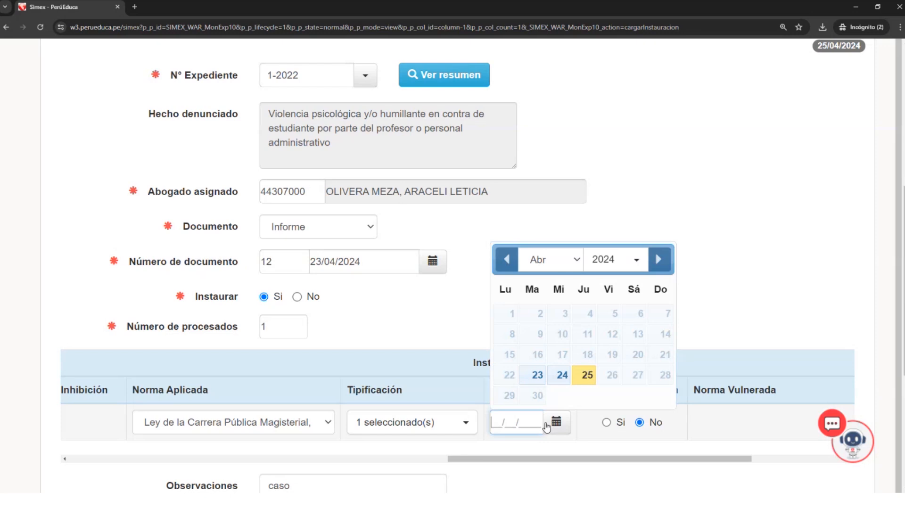
pyautogui.click(564, 379)
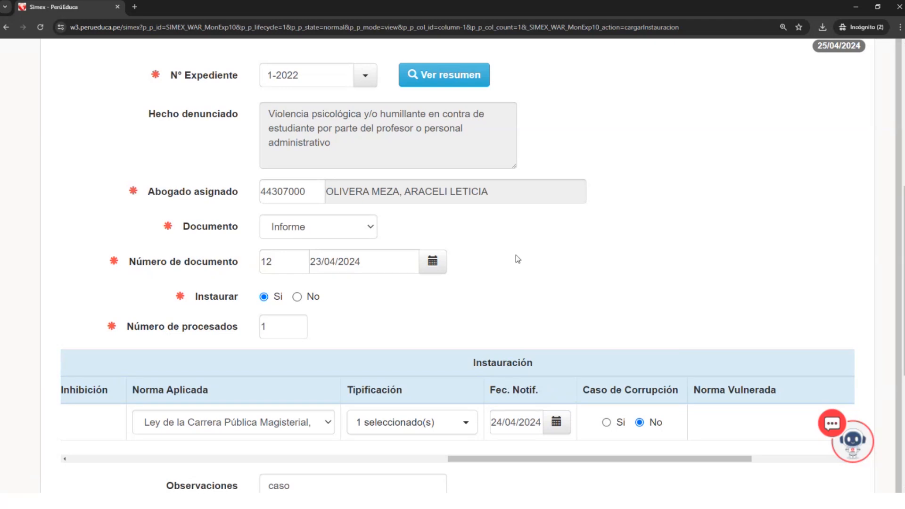
# - Review the filled-in Instauración o Inicio form, including the stage headings, the Observaciones and the notification date
pyautogui.scroll(5, 515, 257)
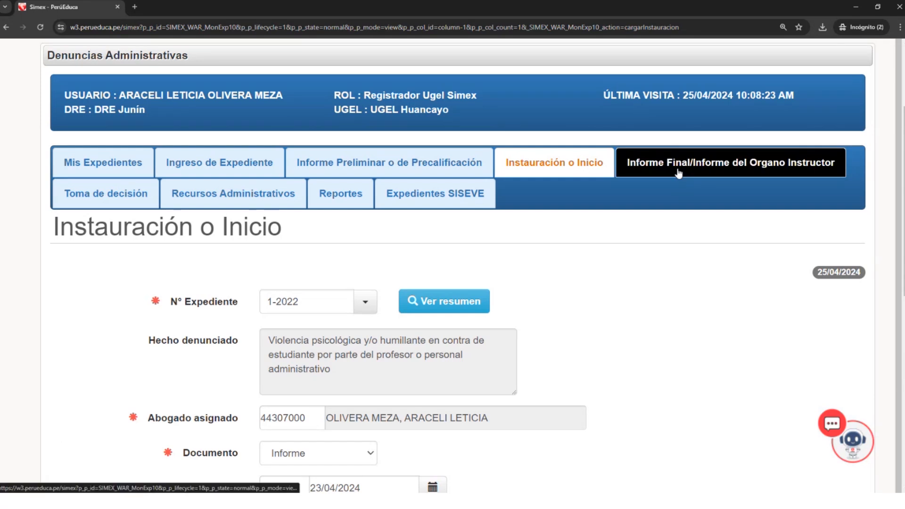
pyautogui.scroll(-1, 593, 442)
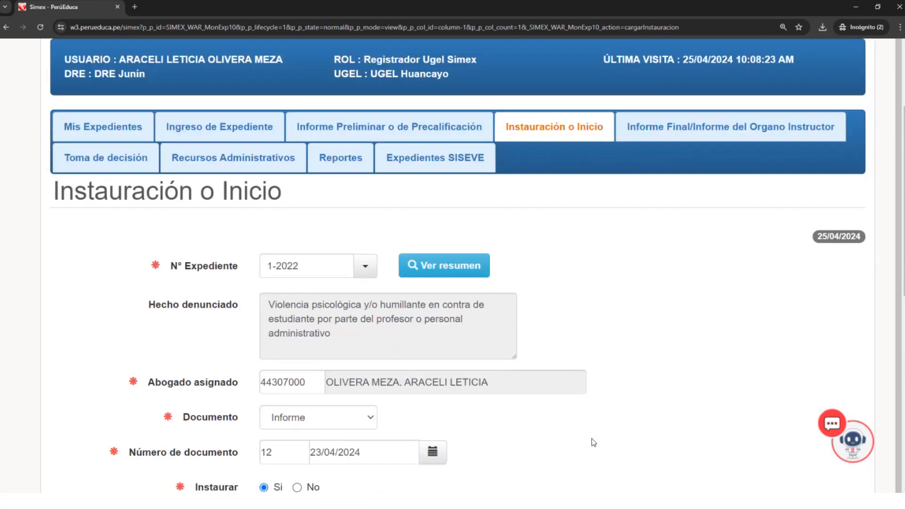
pyautogui.scroll(-8, 592, 439)
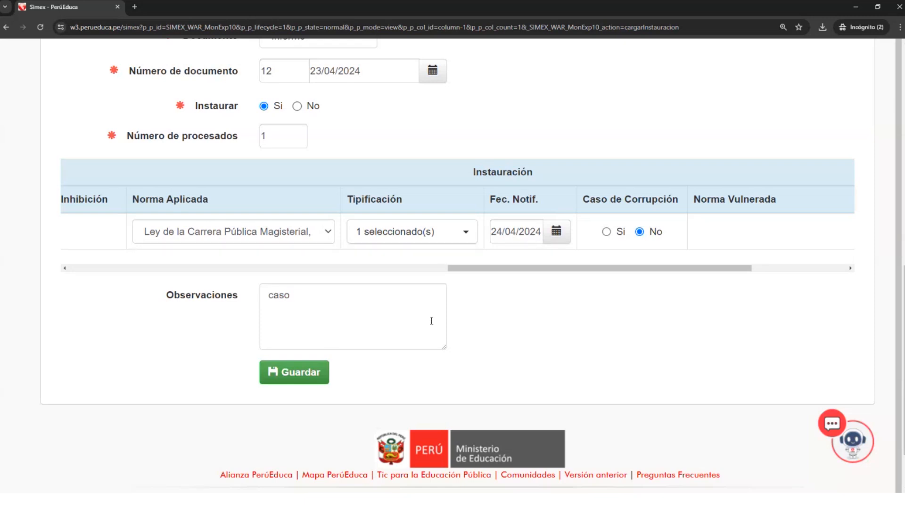
pyautogui.scroll(1, 430, 318)
pyautogui.click(544, 274)
pyautogui.click(501, 257)
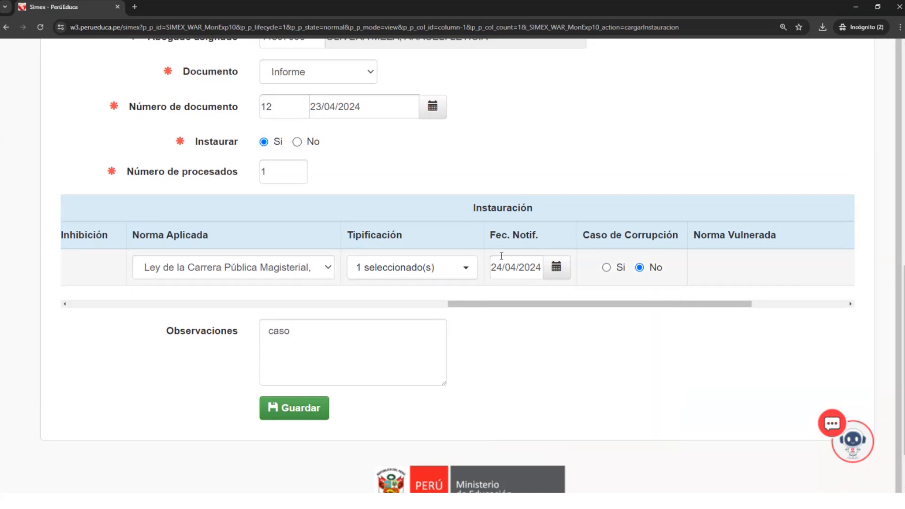
# - Clear the processed person's notification date (Fec. Notif.) and select 24/04/2024 for it again
pyautogui.moveTo(495, 270); pyautogui.dragTo(576, 295)
pyautogui.press('BackSpace')
pyautogui.press('BackSpace')
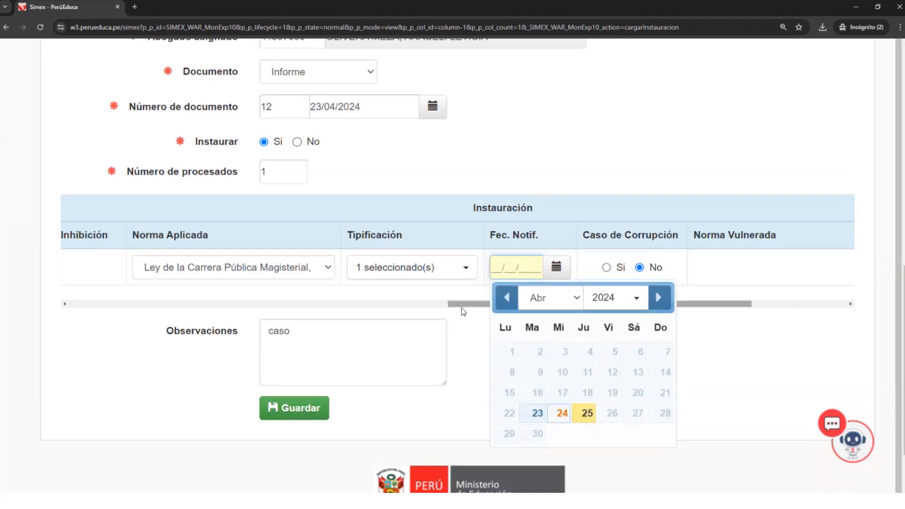
pyautogui.click(562, 413)
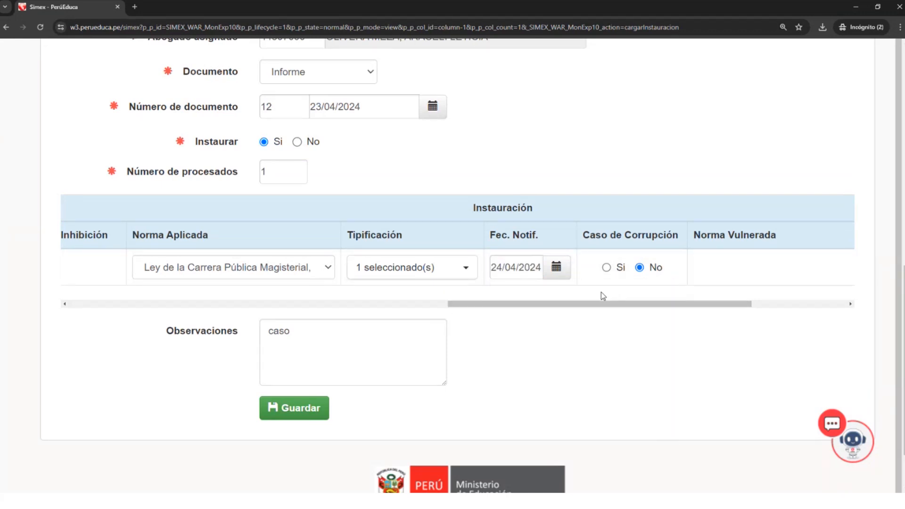
# - Examine the notification date, the Informe Final/Informe del Organo Instructor stage heading and the N° Expediente of the case
pyautogui.moveTo(538, 305); pyautogui.dragTo(571, 306)
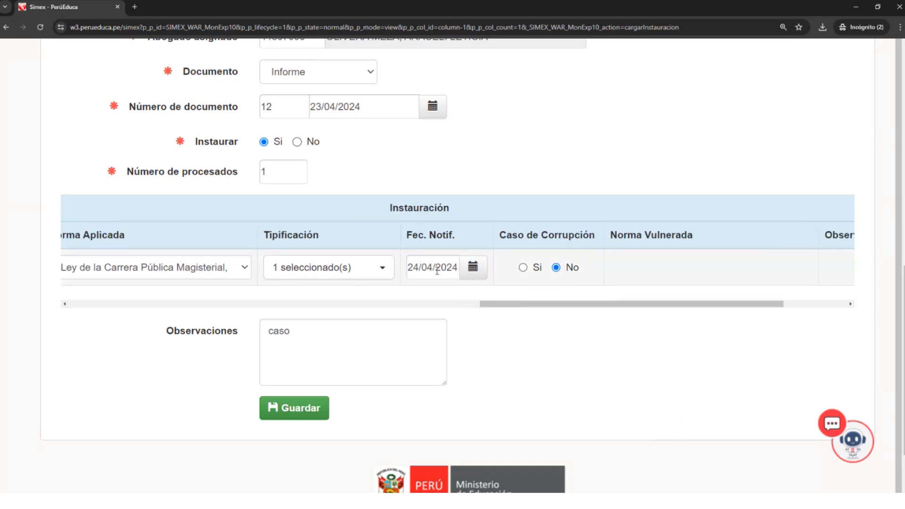
pyautogui.click(410, 268)
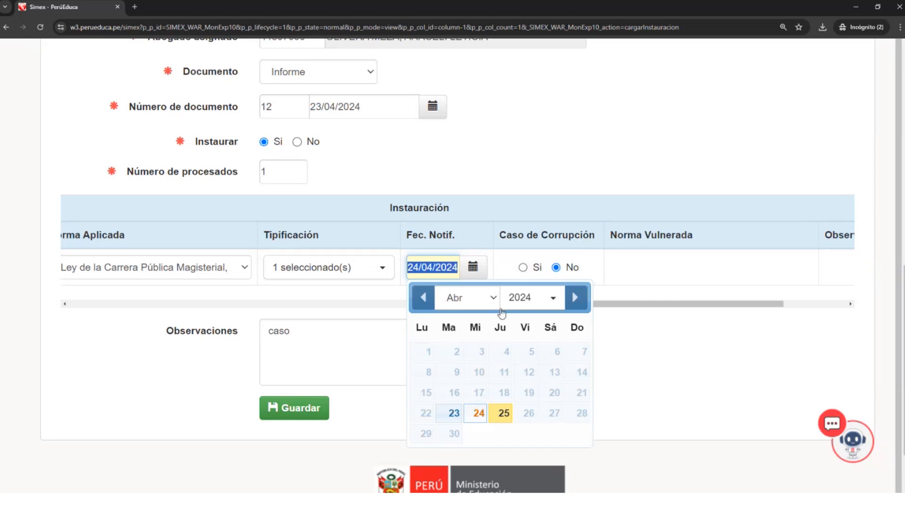
pyautogui.scroll(1, 551, 276)
pyautogui.scroll(4, 551, 276)
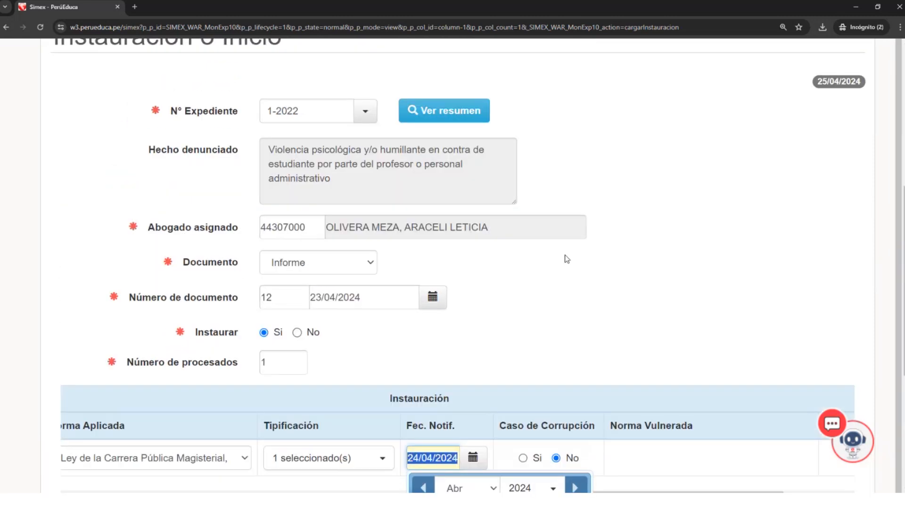
pyautogui.scroll(5, 567, 259)
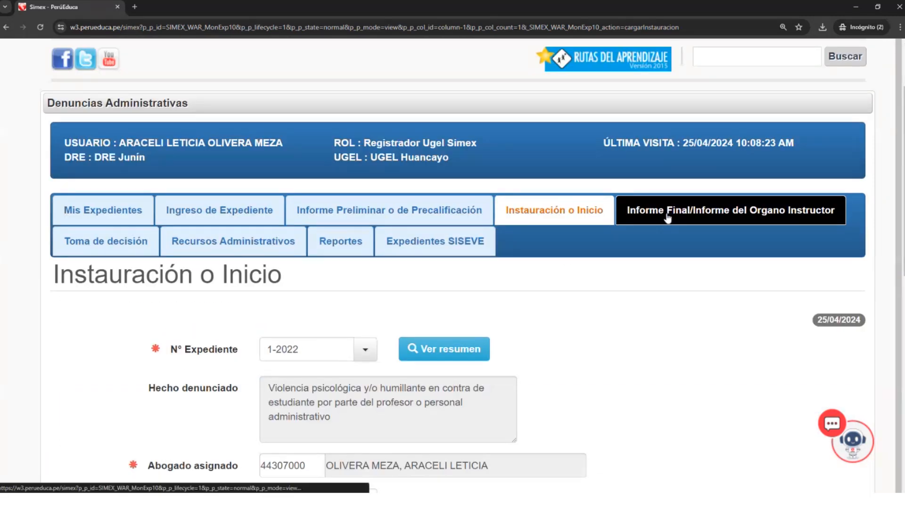
pyautogui.scroll(-1, 621, 292)
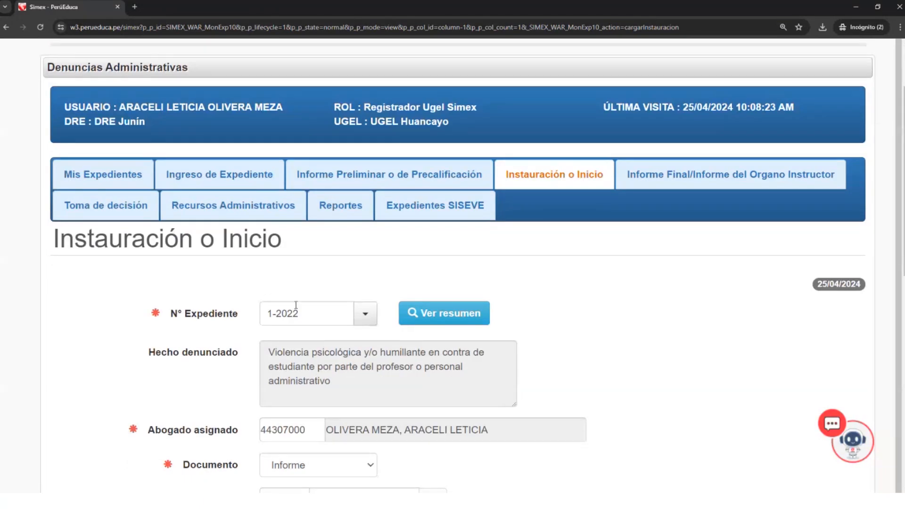
pyautogui.moveTo(307, 315); pyautogui.dragTo(258, 306)
pyautogui.scroll(-2, 614, 357)
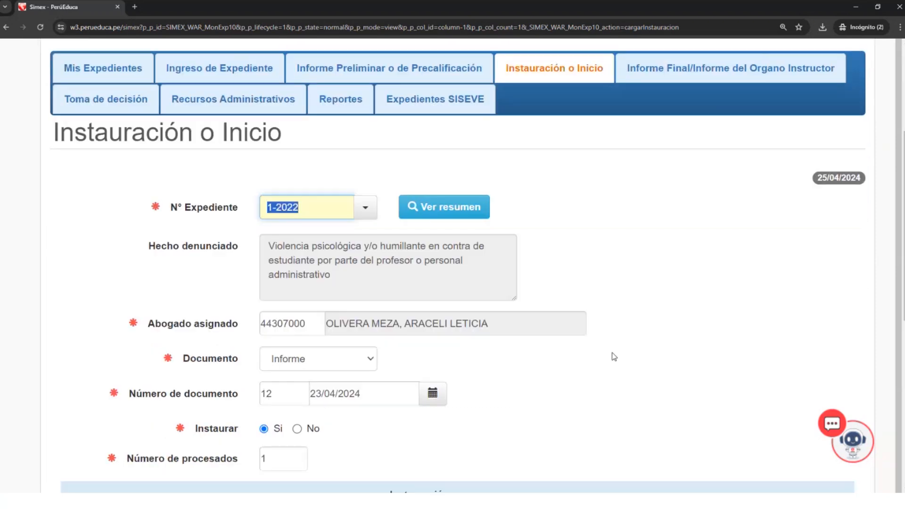
pyautogui.scroll(-5, 614, 357)
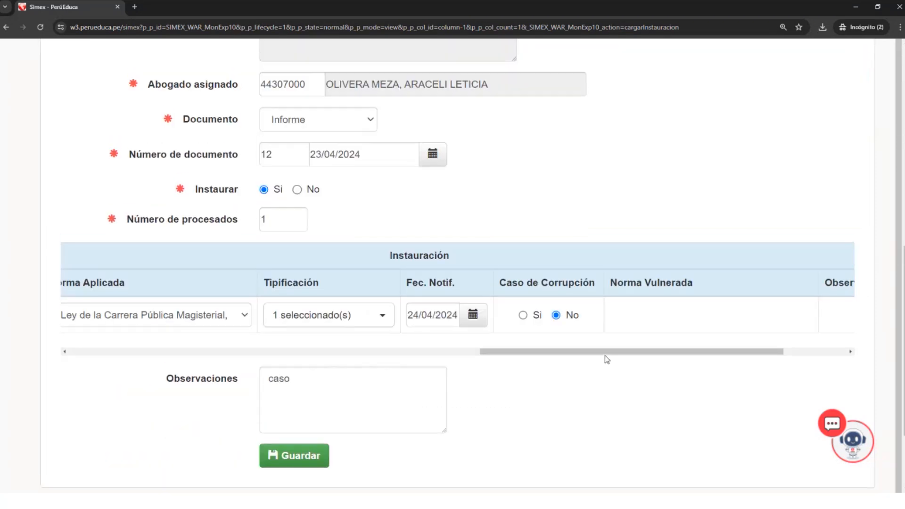
# - Recheck the processed person's Fec. Notif. against the other Instauración data and the heading of the following stage
pyautogui.scroll(3, 496, 318)
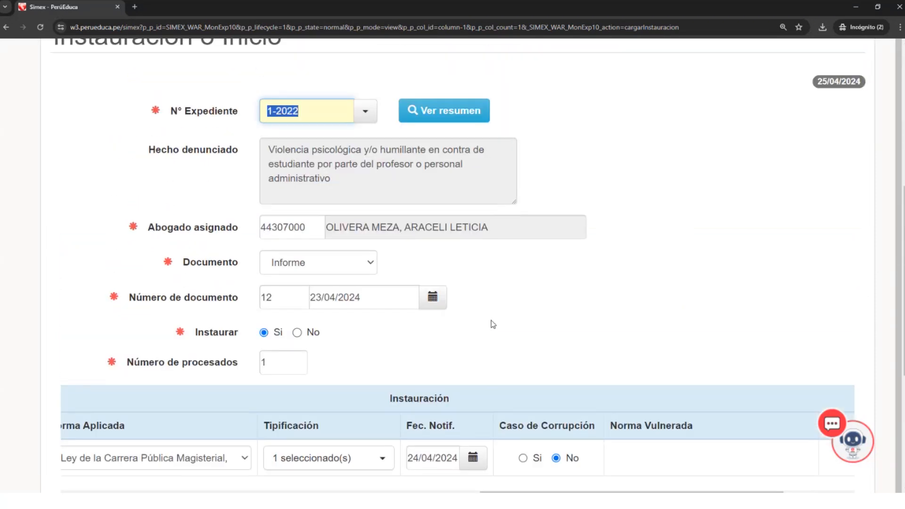
pyautogui.click(409, 458)
pyautogui.moveTo(409, 458); pyautogui.dragTo(459, 458)
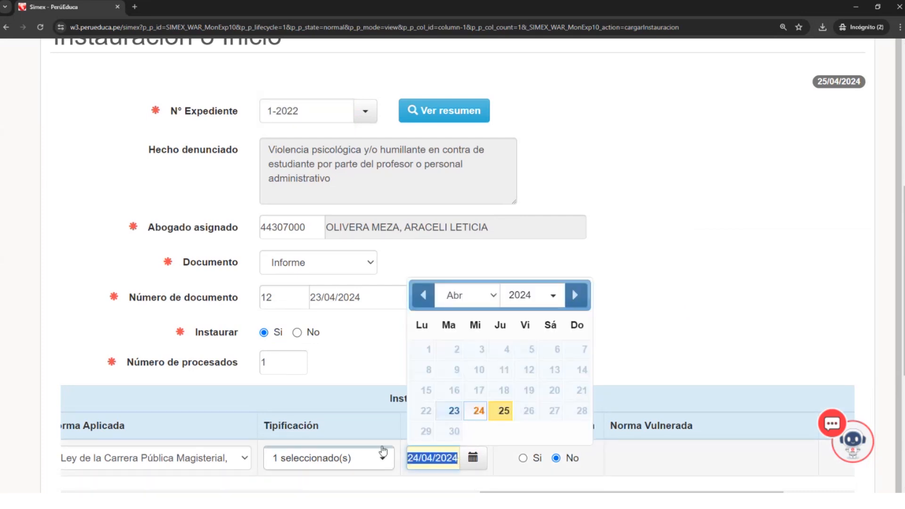
pyautogui.click(365, 378)
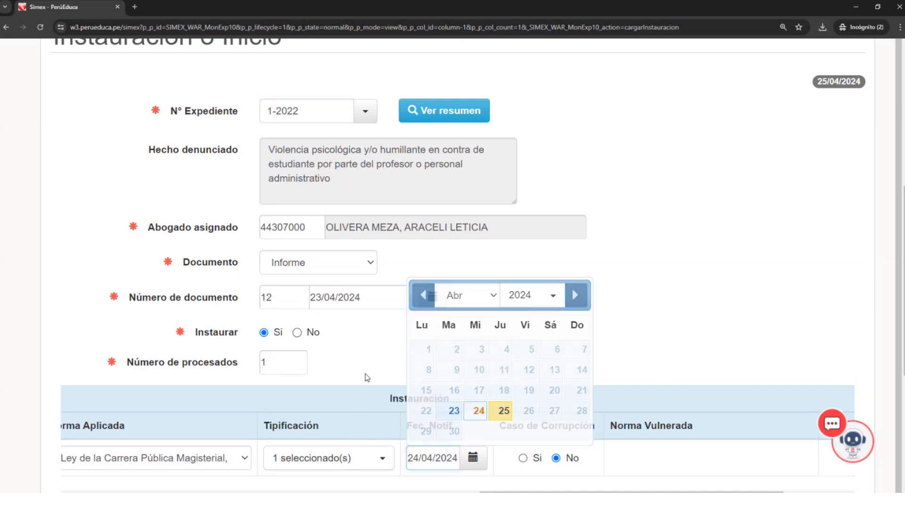
pyautogui.scroll(-1, 359, 383)
pyautogui.moveTo(411, 415); pyautogui.dragTo(460, 429)
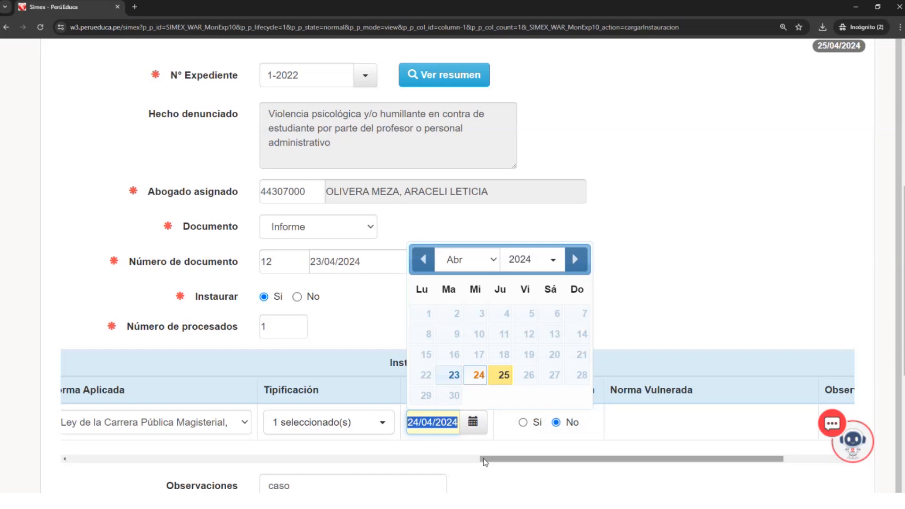
pyautogui.moveTo(485, 462); pyautogui.dragTo(472, 461)
pyautogui.moveTo(438, 423); pyautogui.dragTo(488, 427)
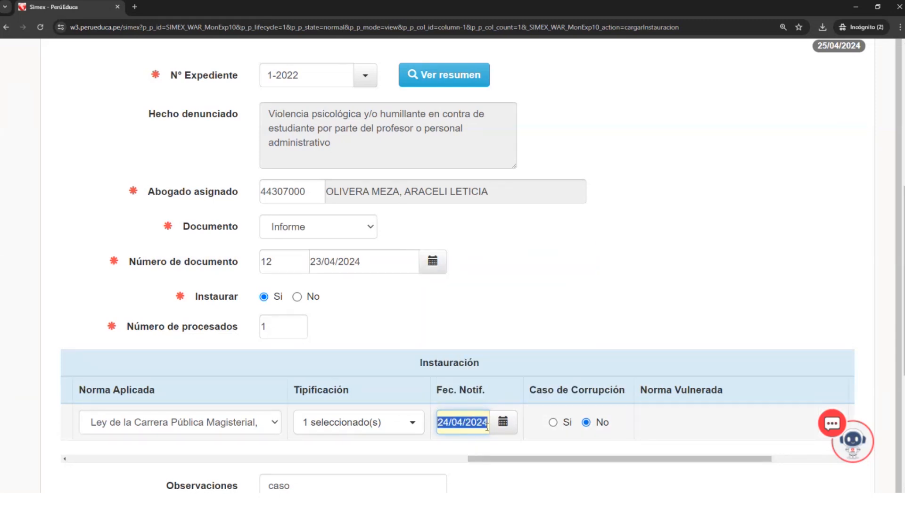
pyautogui.scroll(1, 488, 424)
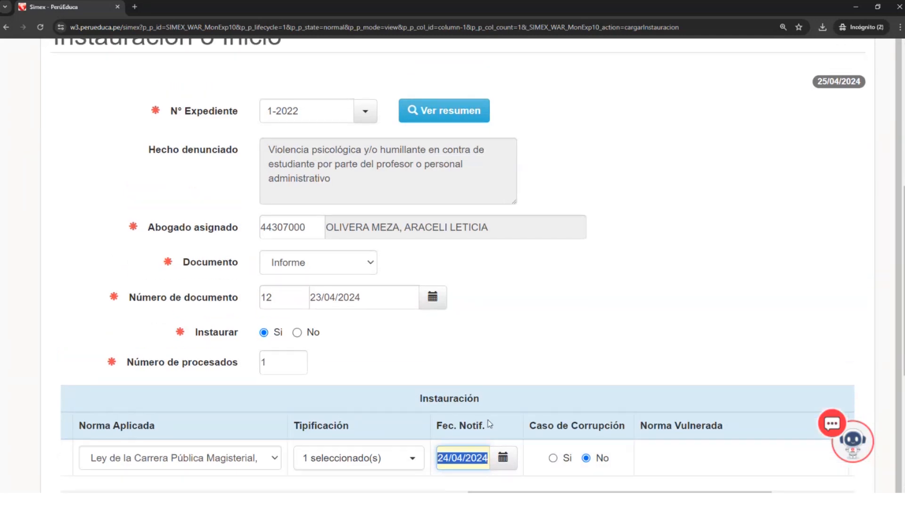
pyautogui.scroll(3, 488, 420)
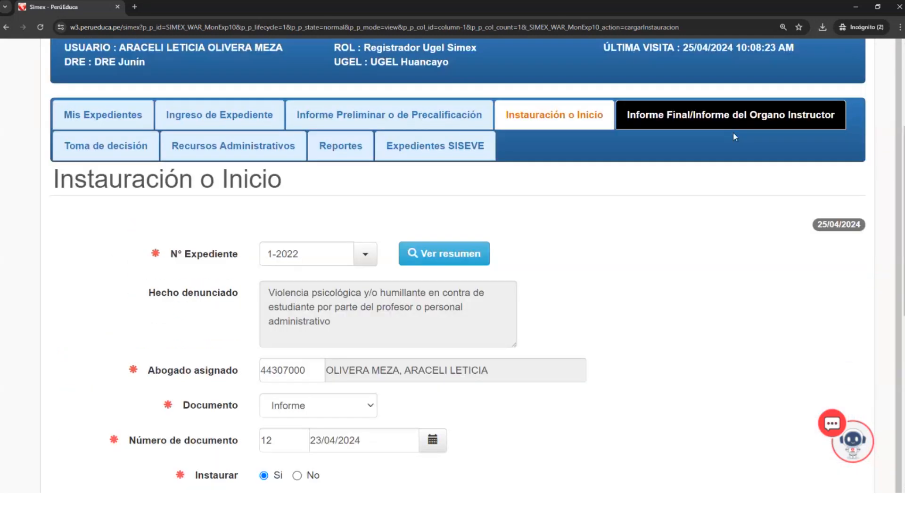
pyautogui.scroll(-1, 670, 237)
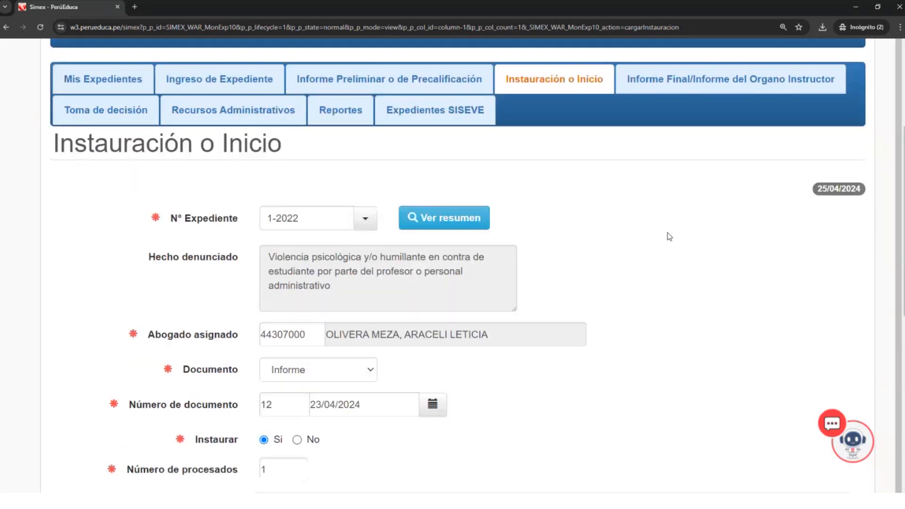
pyautogui.scroll(-3, 670, 237)
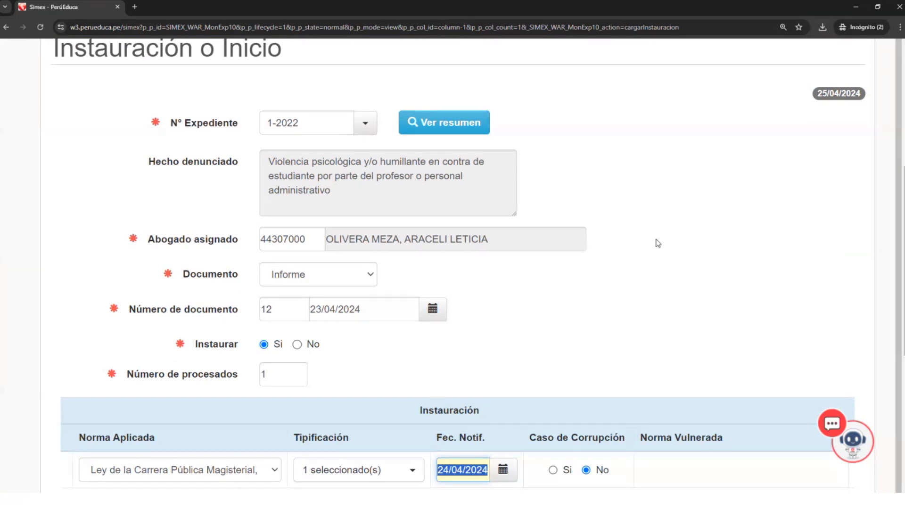
pyautogui.scroll(-1, 630, 258)
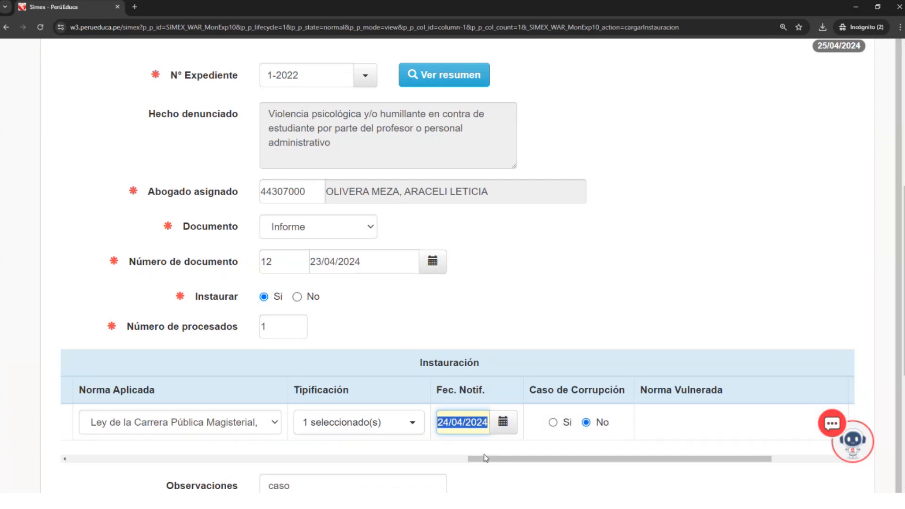
# - Check the processed person's Instauración columns through to the personal data and submit the Instauración o Inicio form for saving
pyautogui.moveTo(486, 460); pyautogui.dragTo(537, 461)
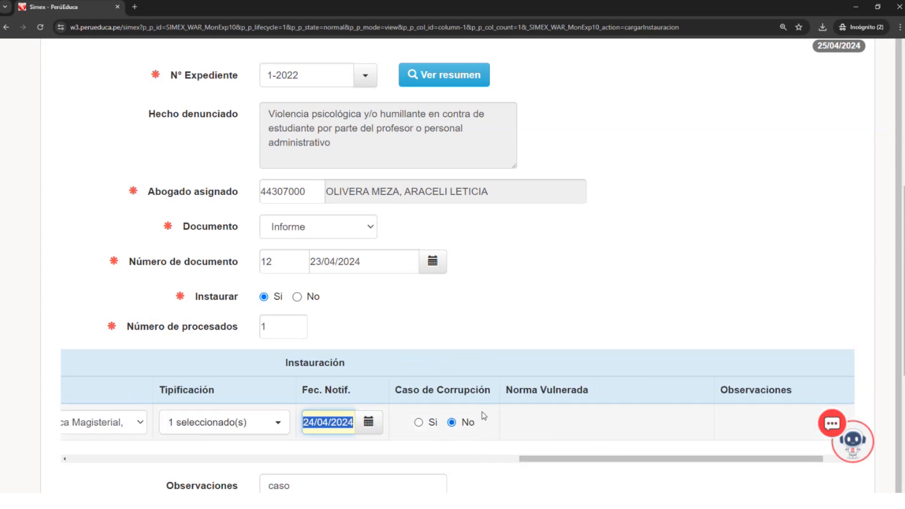
pyautogui.moveTo(635, 460); pyautogui.dragTo(239, 427)
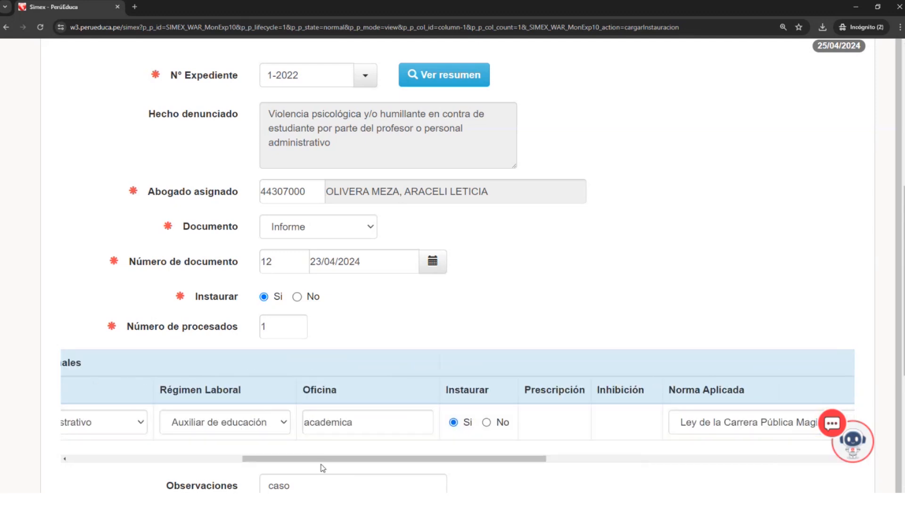
pyautogui.moveTo(322, 459); pyautogui.dragTo(149, 455)
pyautogui.scroll(-5, 257, 396)
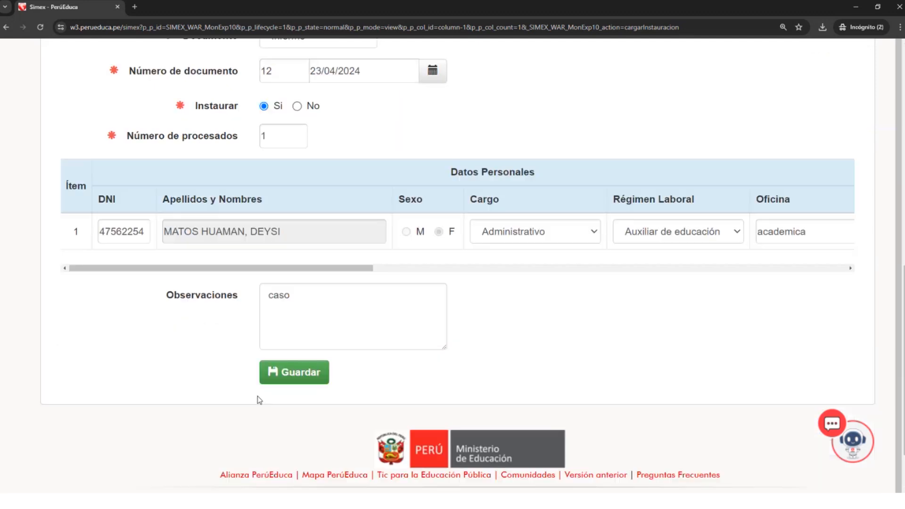
pyautogui.click(316, 315)
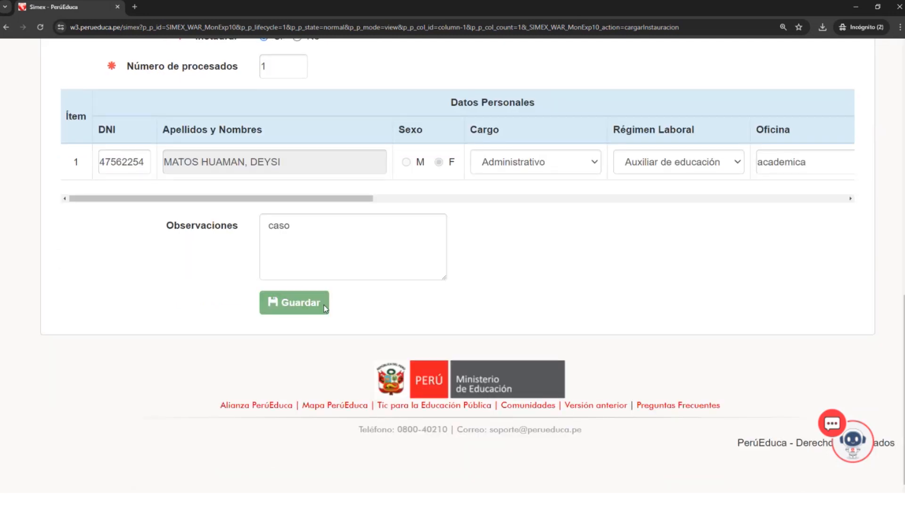
# - Examine the Reglas de Estados, especially the rule for when only some Procesados have a registered Fecha de Notificación
pyautogui.scroll(-4, 332, 306)
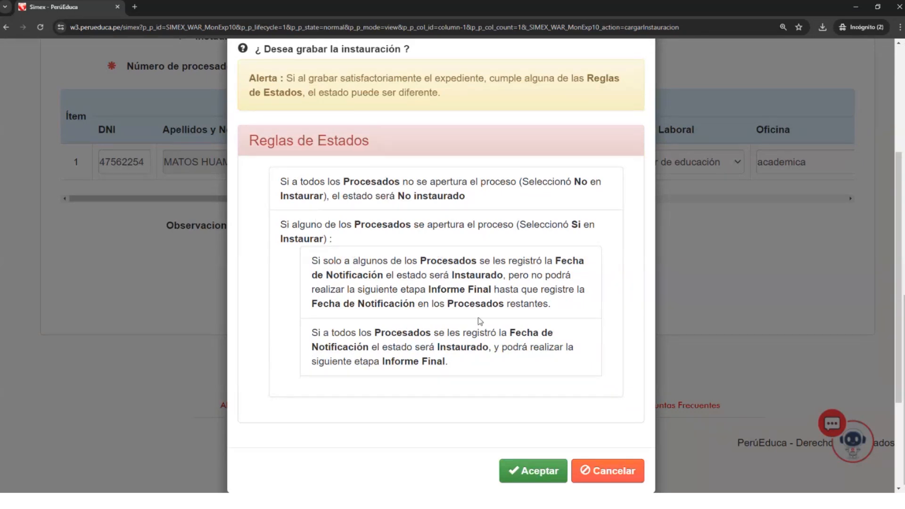
pyautogui.moveTo(328, 261); pyautogui.dragTo(471, 302)
pyautogui.click(455, 285)
pyautogui.moveTo(329, 275); pyautogui.dragTo(455, 274)
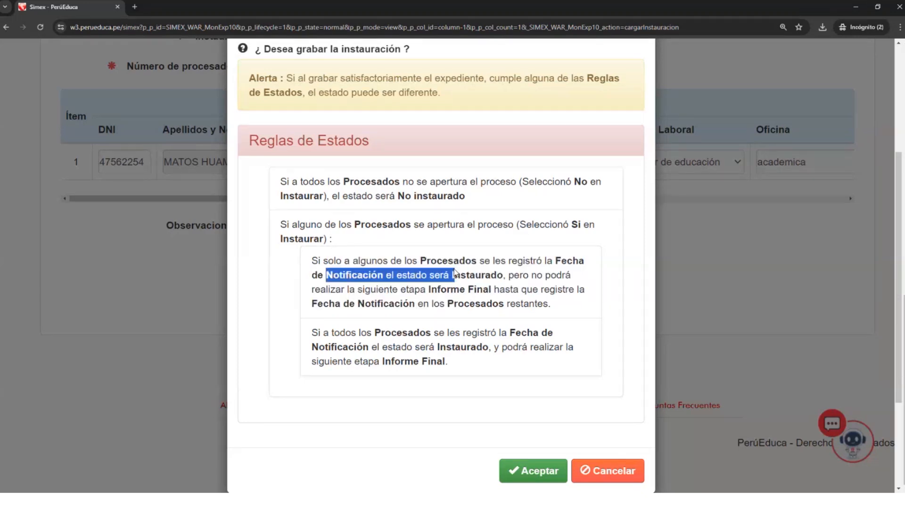
pyautogui.click(391, 273)
pyautogui.moveTo(312, 259); pyautogui.dragTo(511, 289)
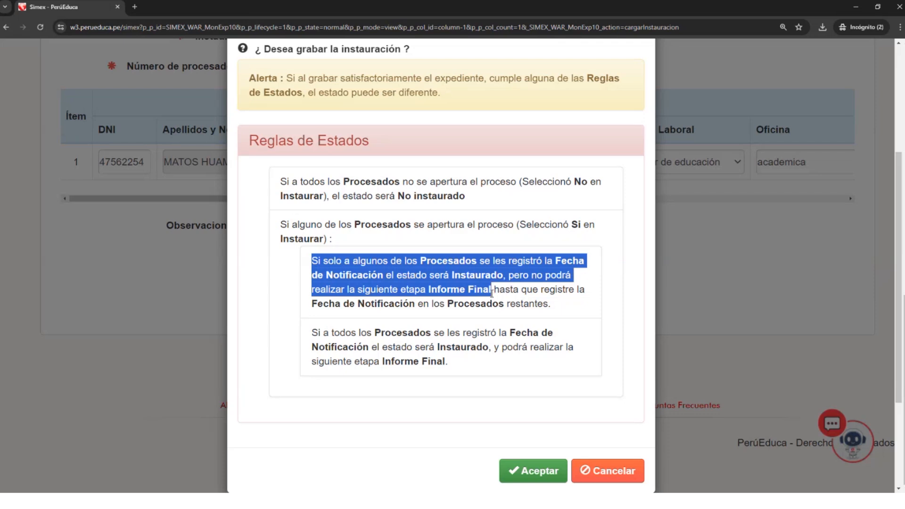
pyautogui.moveTo(510, 297); pyautogui.dragTo(445, 301)
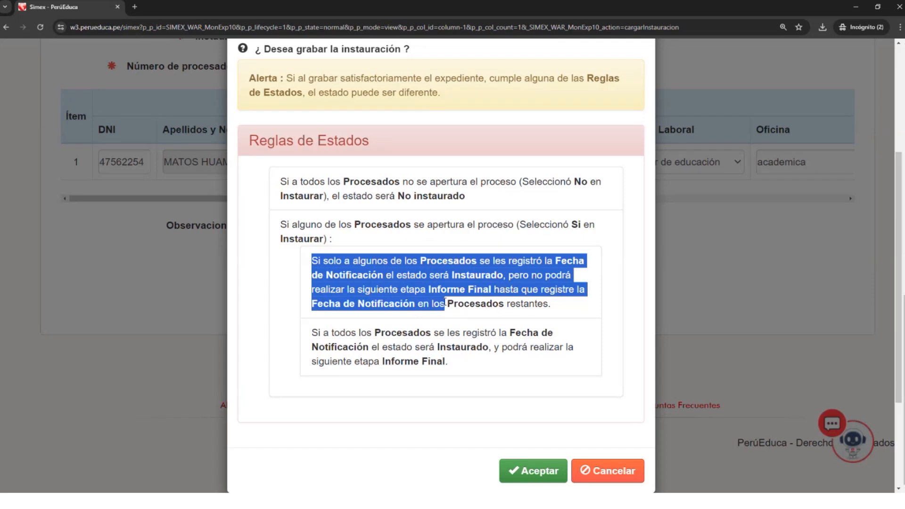
pyautogui.moveTo(312, 303); pyautogui.dragTo(415, 303)
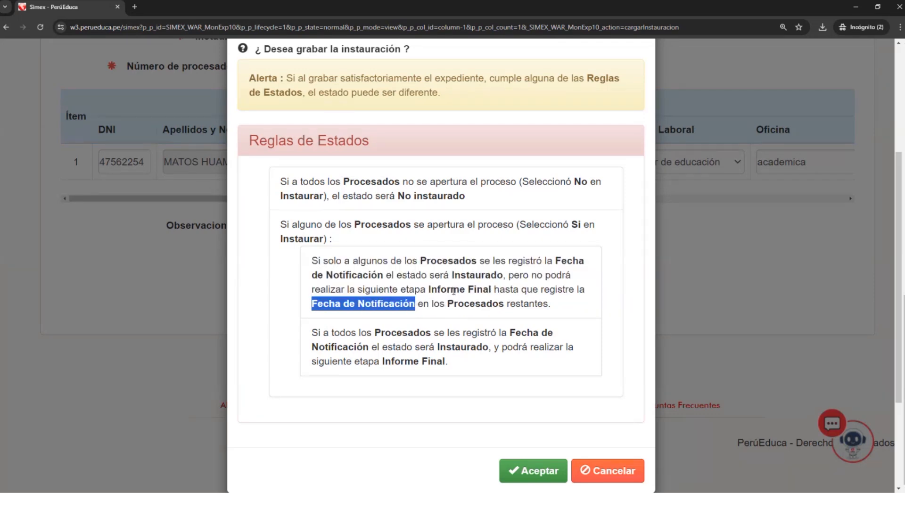
pyautogui.scroll(1, 439, 289)
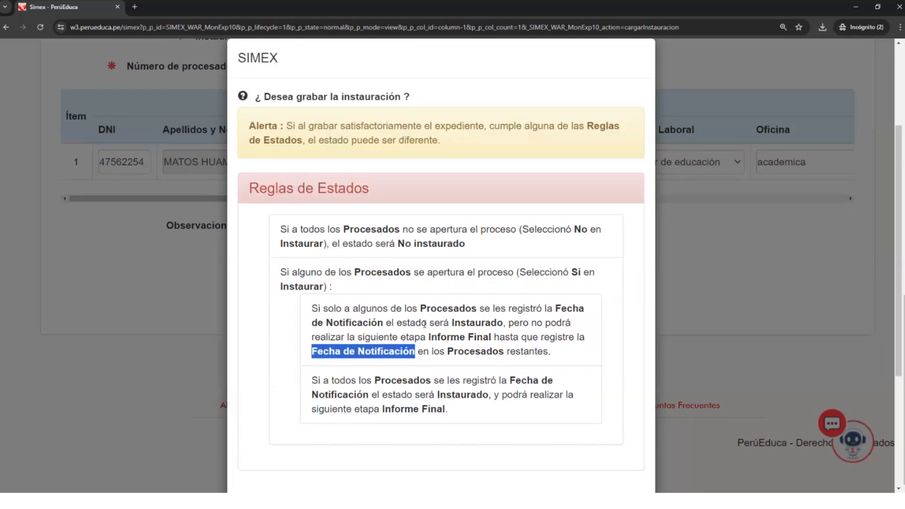
pyautogui.scroll(-1, 426, 330)
pyautogui.scroll(-2, 428, 339)
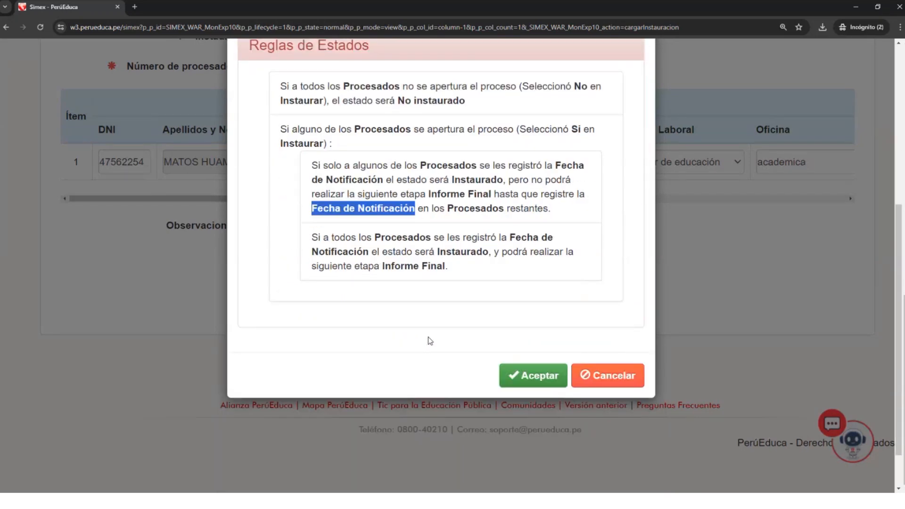
pyautogui.scroll(2, 429, 338)
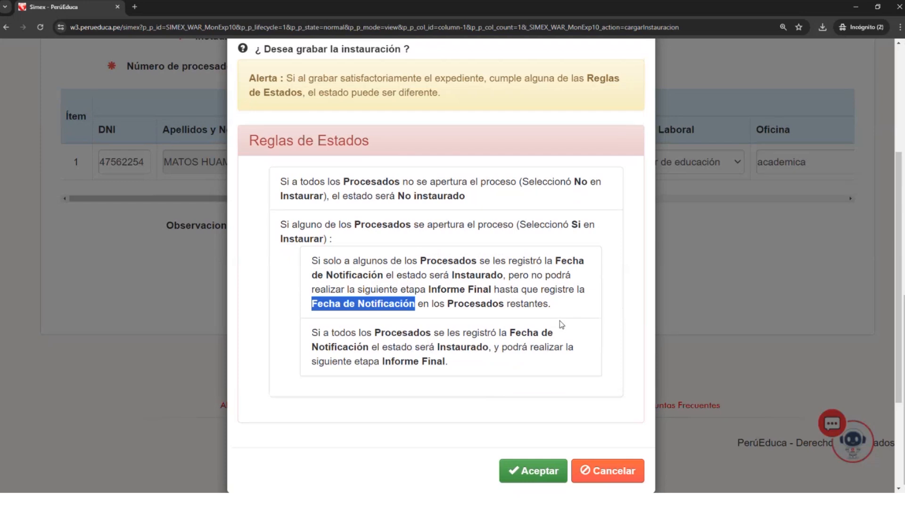
pyautogui.click(562, 366)
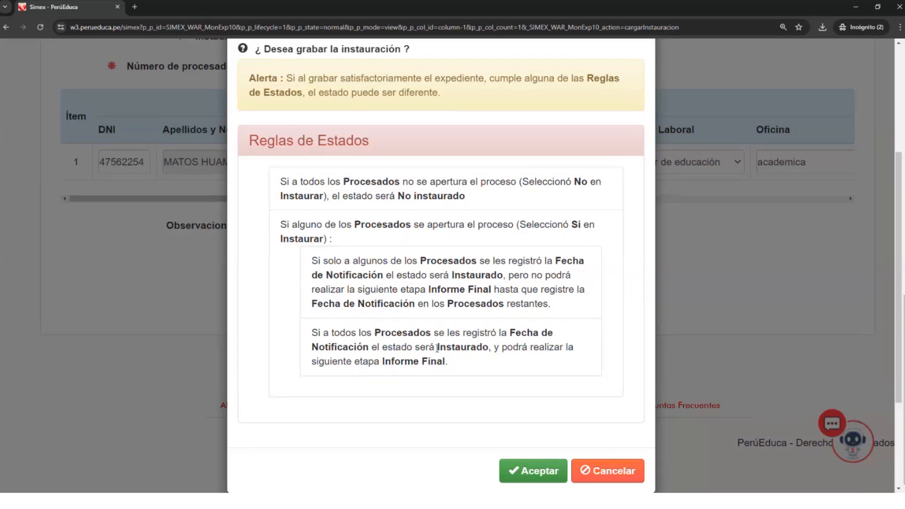
# - Check the Instaurado rule for when all Procesados have been notified, and confirm saving the instauración
pyautogui.moveTo(438, 348); pyautogui.dragTo(491, 351)
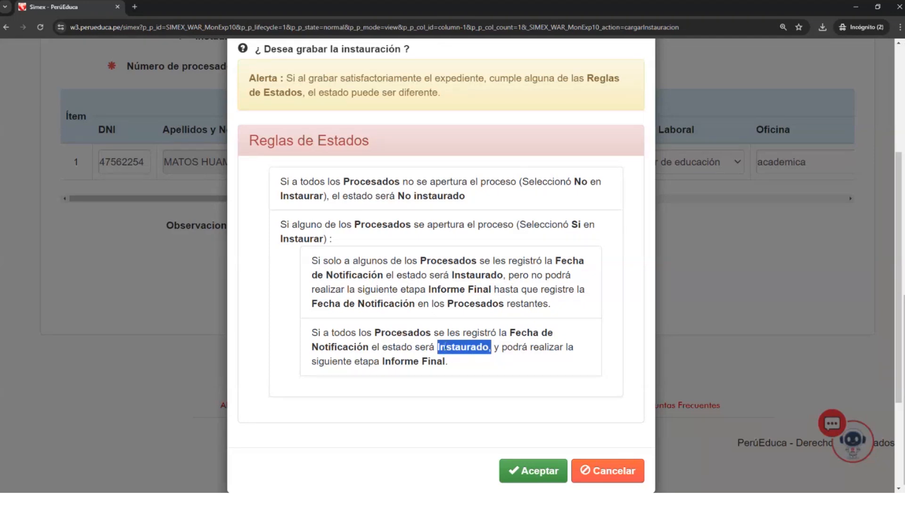
pyautogui.scroll(-1, 445, 348)
pyautogui.scroll(2, 445, 349)
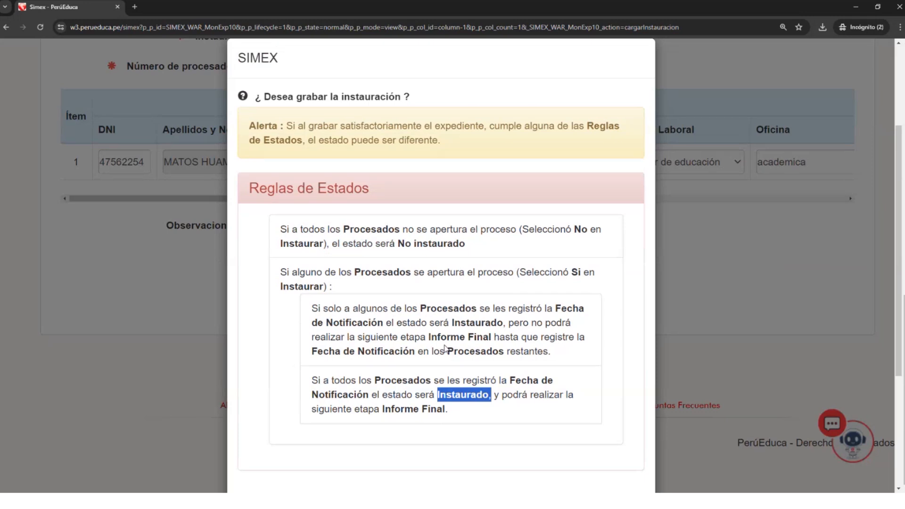
pyautogui.scroll(-1, 444, 348)
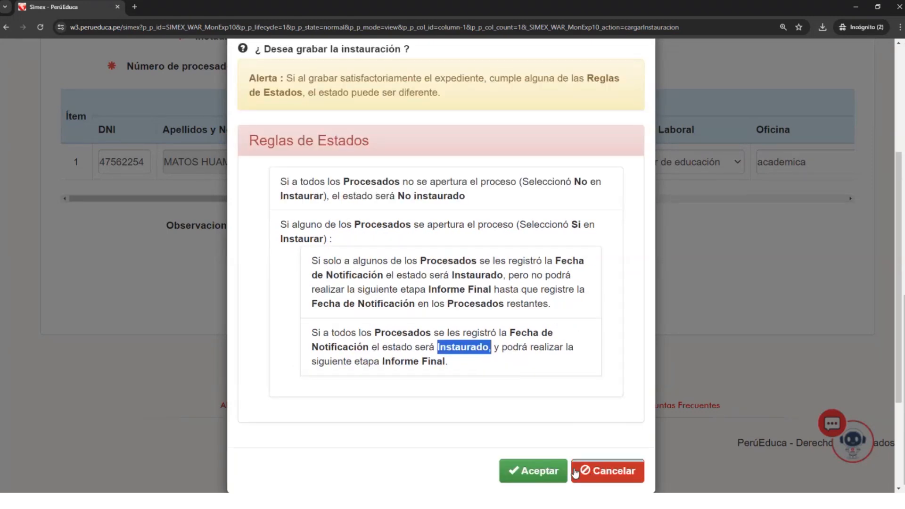
pyautogui.click(561, 476)
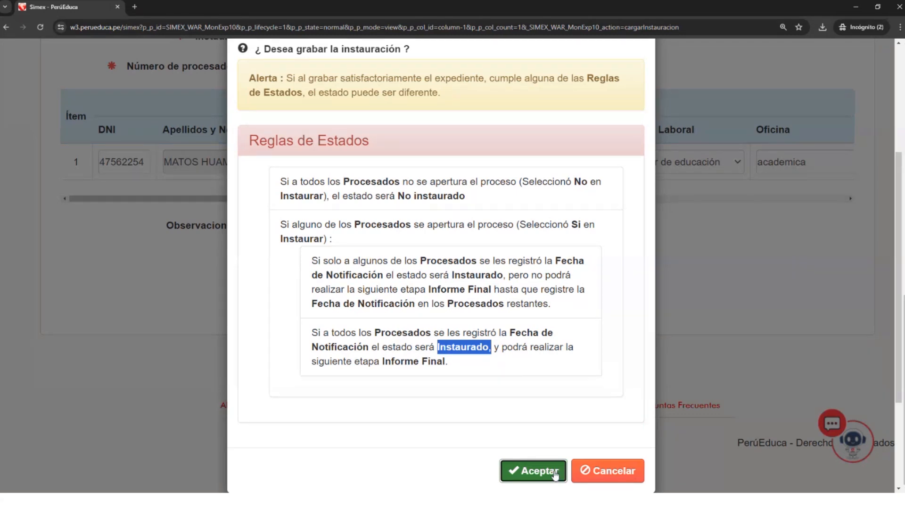
pyautogui.click(553, 474)
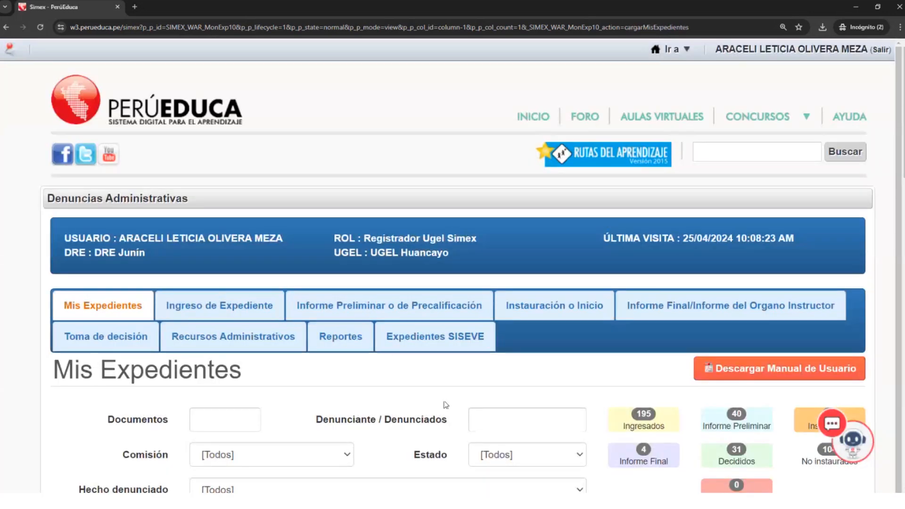
pyautogui.scroll(-1, 451, 387)
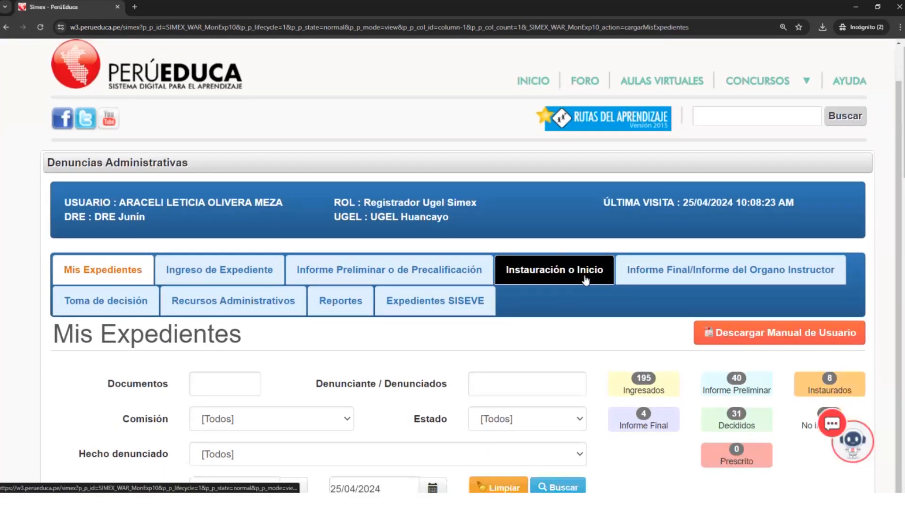
pyautogui.click(546, 269)
pyautogui.scroll(-1, 437, 370)
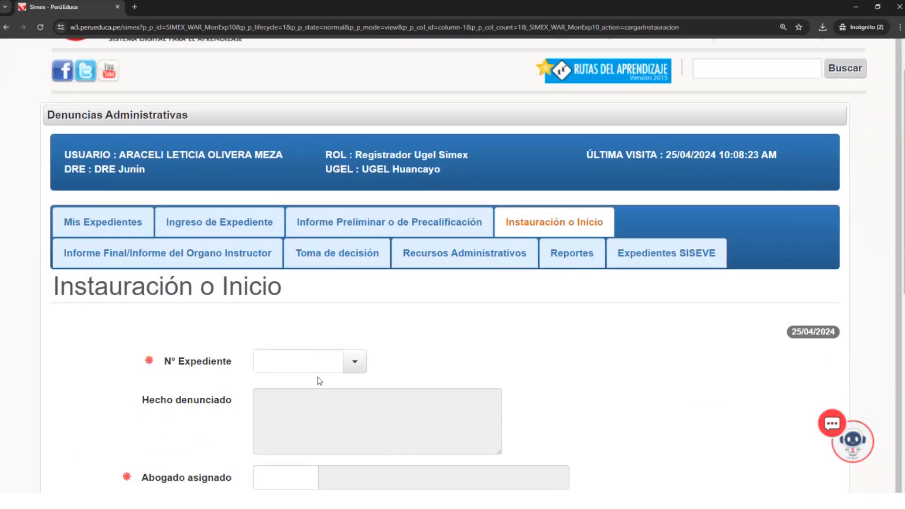
pyautogui.click(313, 362)
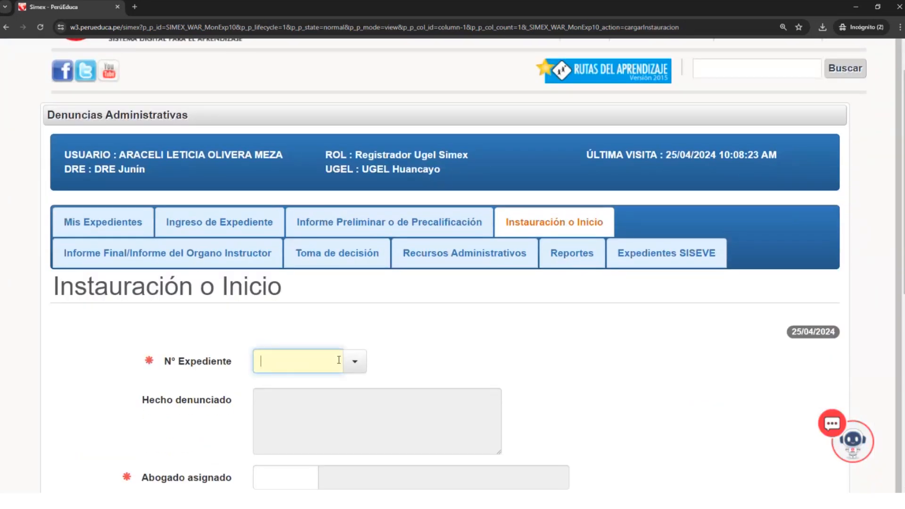
# - Open the Informe Final/Informe del Organo Instructor stage and load expediente 1-2022
pyautogui.click(138, 254)
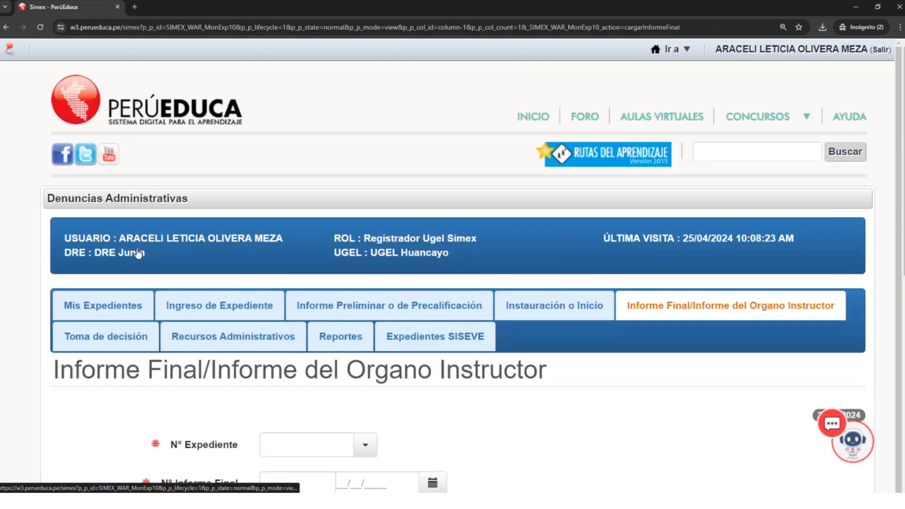
pyautogui.scroll(-4, 712, 399)
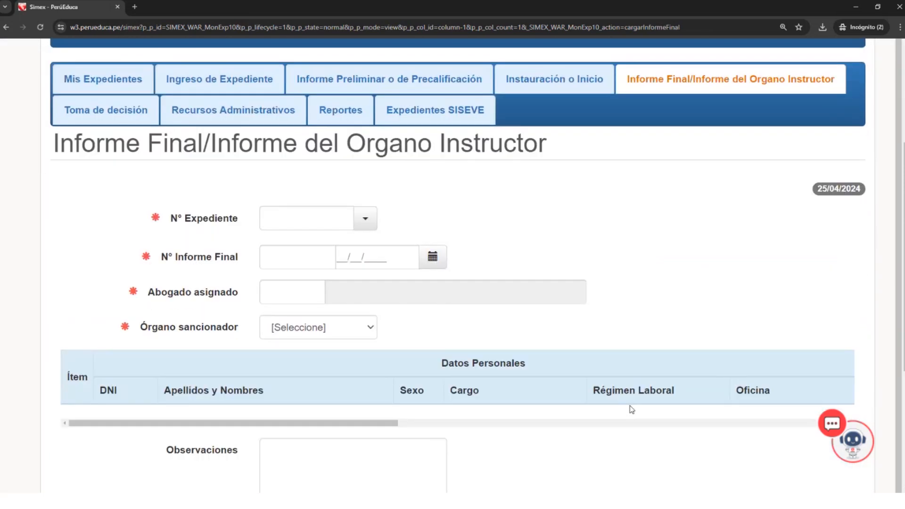
pyautogui.scroll(1, 634, 401)
pyautogui.write('1-2')
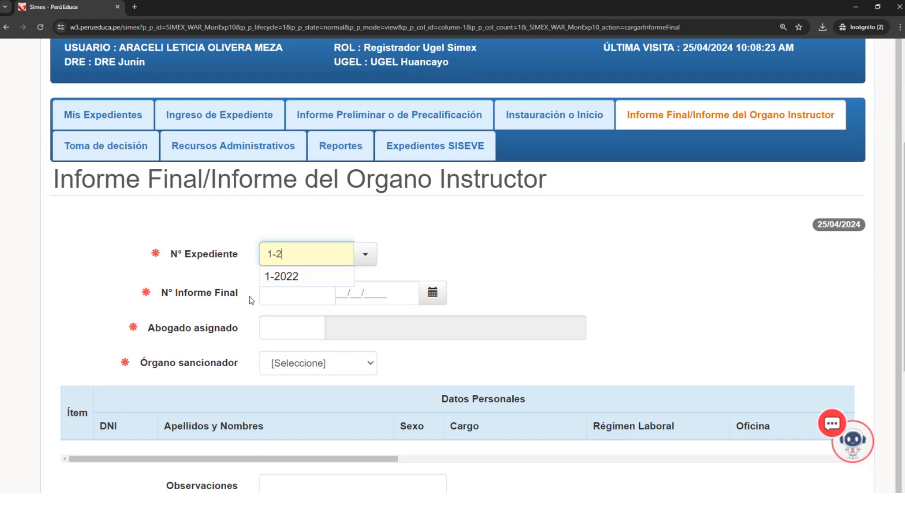
pyautogui.click(319, 280)
# - Review the summary of expediente 1-2022 down to the Fec. Notif. in its Instauración data, and close it
pyautogui.scroll(-10, 431, 321)
pyautogui.scroll(10, 509, 124)
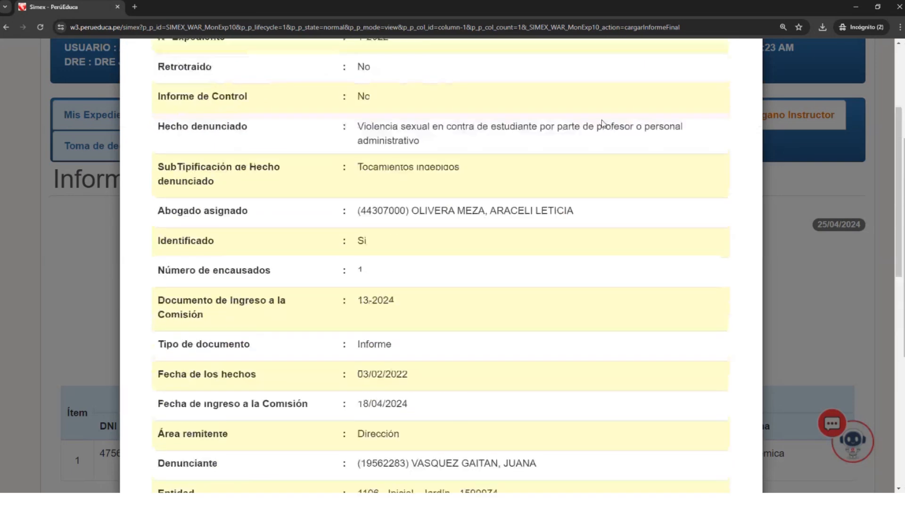
pyautogui.click(587, 64)
pyautogui.scroll(-5, 446, 413)
pyautogui.scroll(-3, 446, 413)
pyautogui.moveTo(313, 289); pyautogui.dragTo(713, 245)
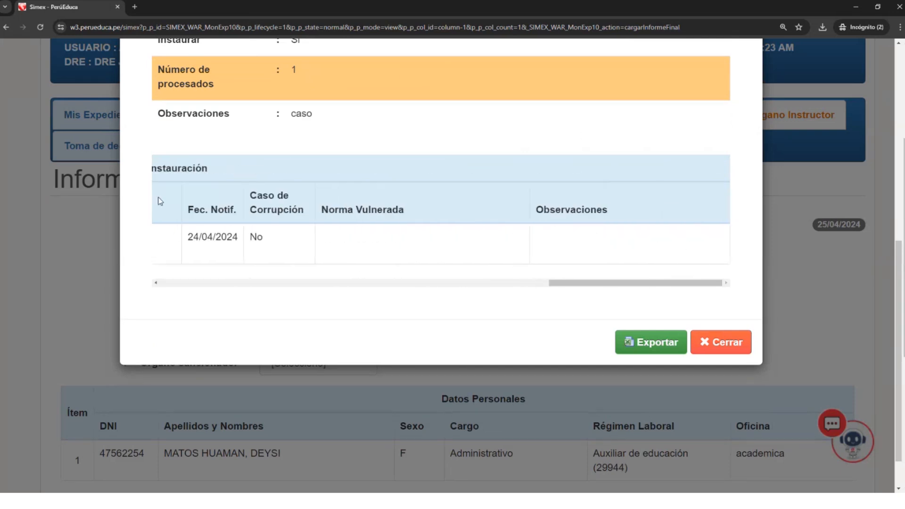
pyautogui.moveTo(188, 237); pyautogui.dragTo(236, 236)
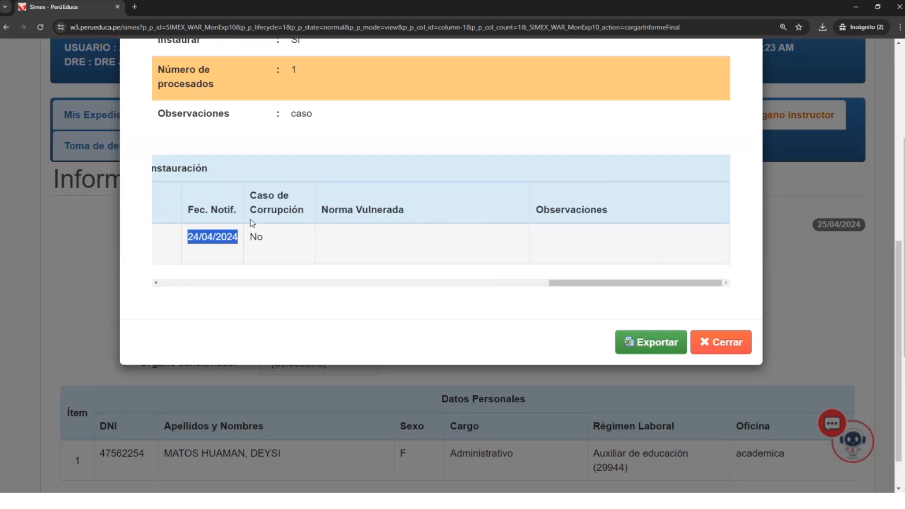
pyautogui.click(713, 354)
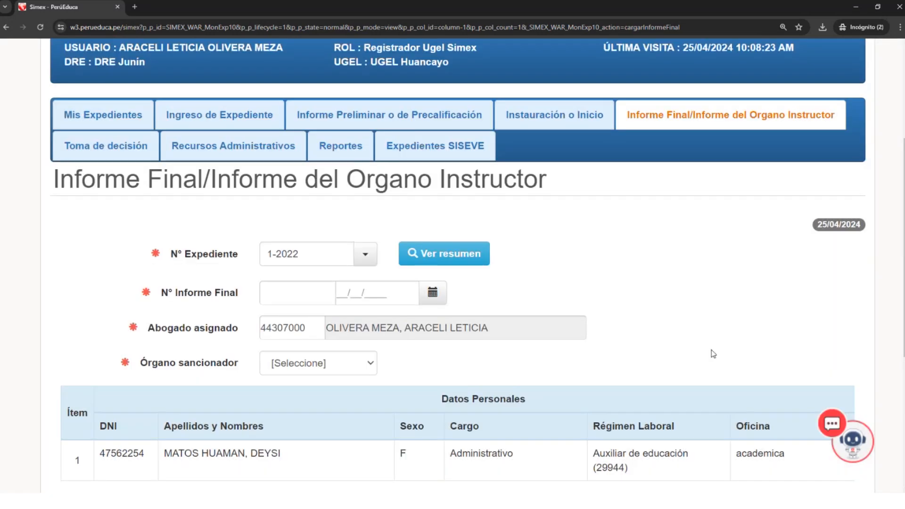
# - Set the N° Informe Final to 5 dated 25/04/2024 and choose Personal as the Órgano sancionador
pyautogui.scroll(-2, 550, 314)
pyautogui.scroll(1, 546, 307)
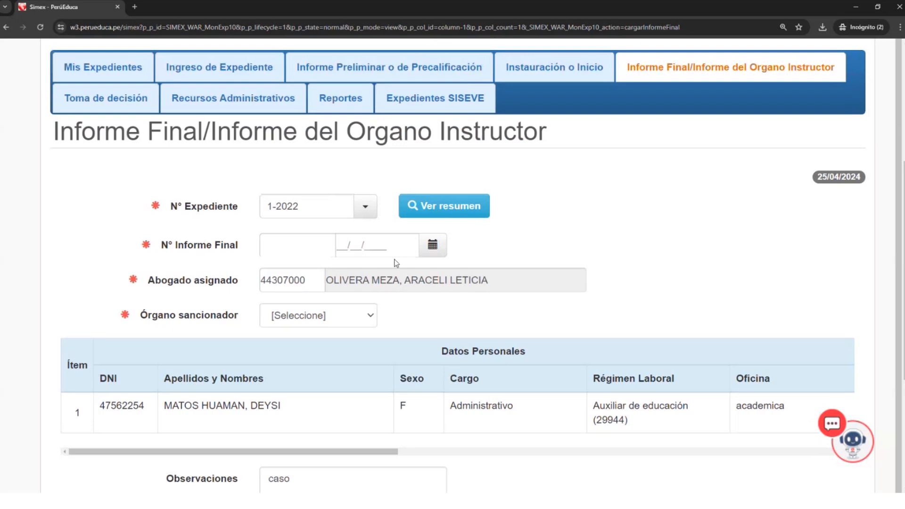
pyautogui.click(306, 243)
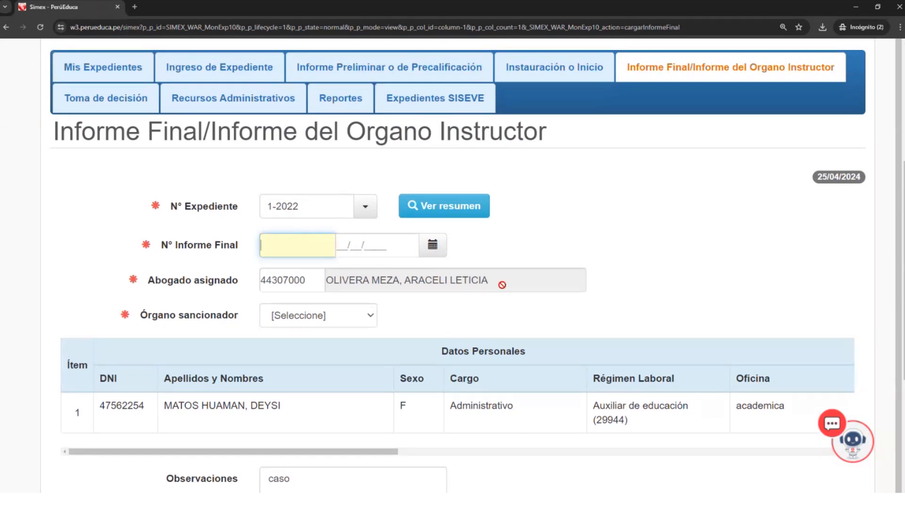
pyautogui.write('5')
pyautogui.click(342, 245)
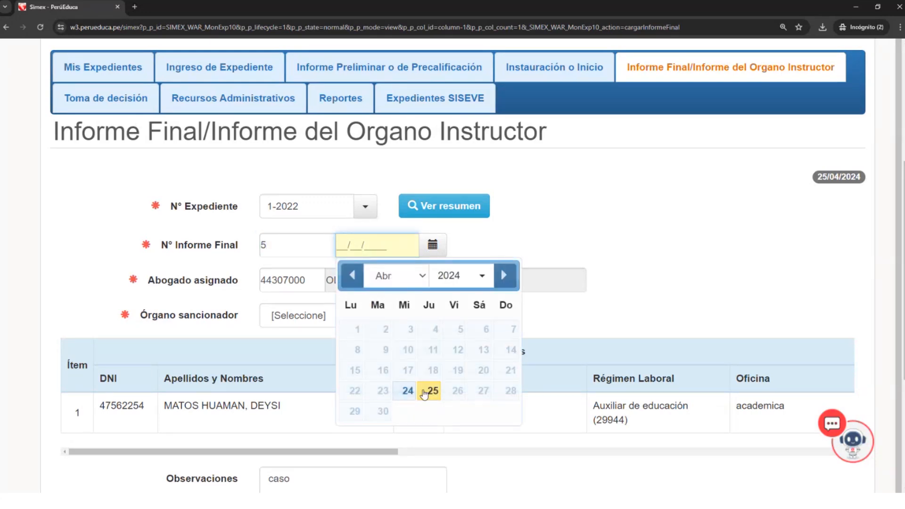
pyautogui.click(426, 393)
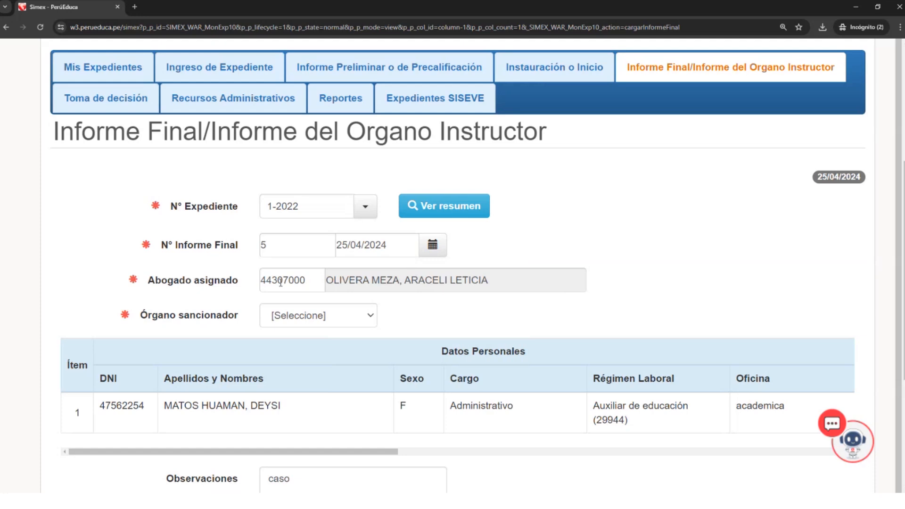
pyautogui.click(325, 316)
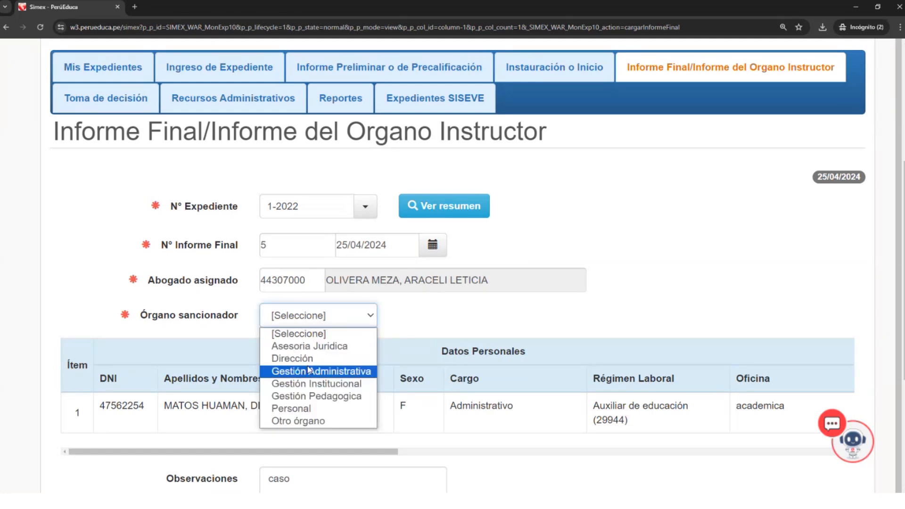
pyautogui.click(299, 409)
# - Choose Destitución as the Tipo de Sanción for the person listed in the Informe Final of expediente 1-2022
pyautogui.scroll(-3, 340, 420)
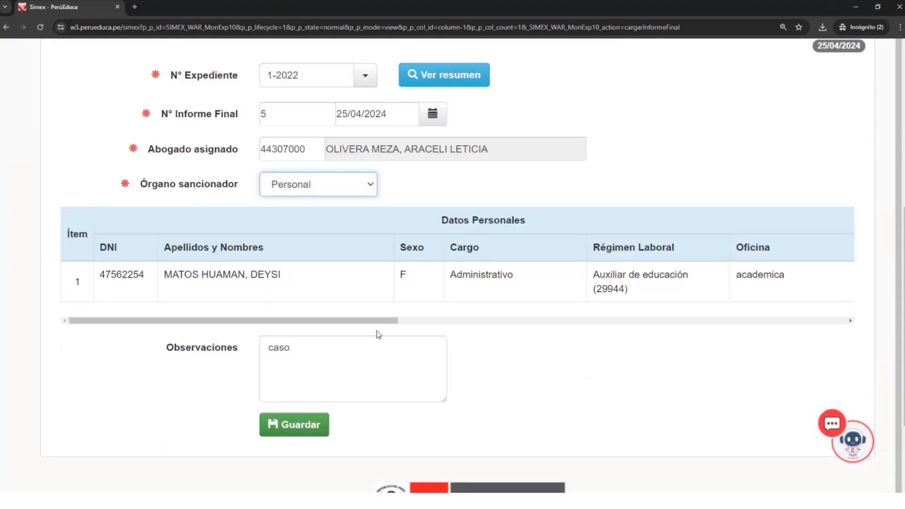
pyautogui.moveTo(386, 322); pyautogui.dragTo(843, 330)
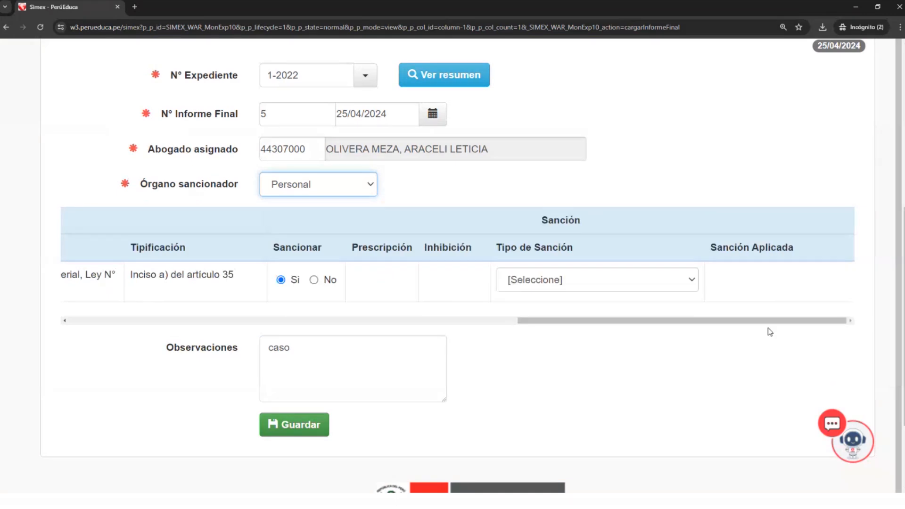
pyautogui.click(671, 279)
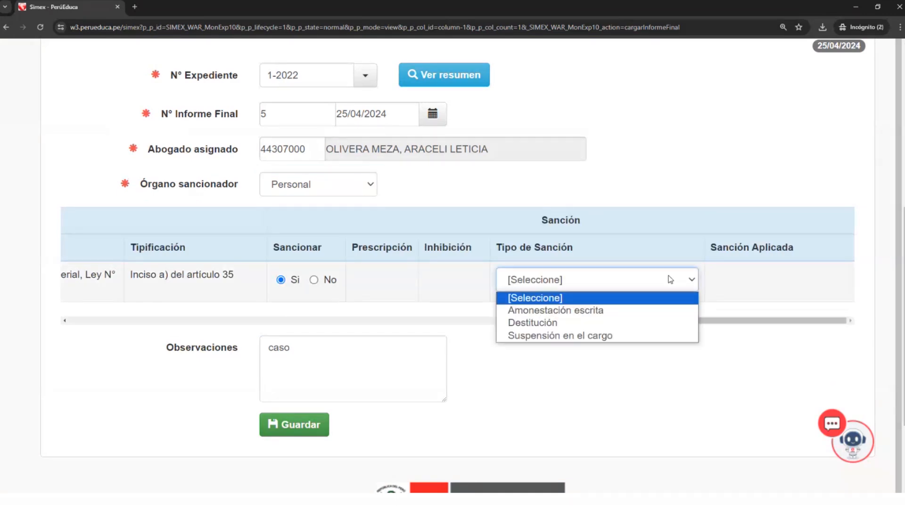
pyautogui.click(592, 323)
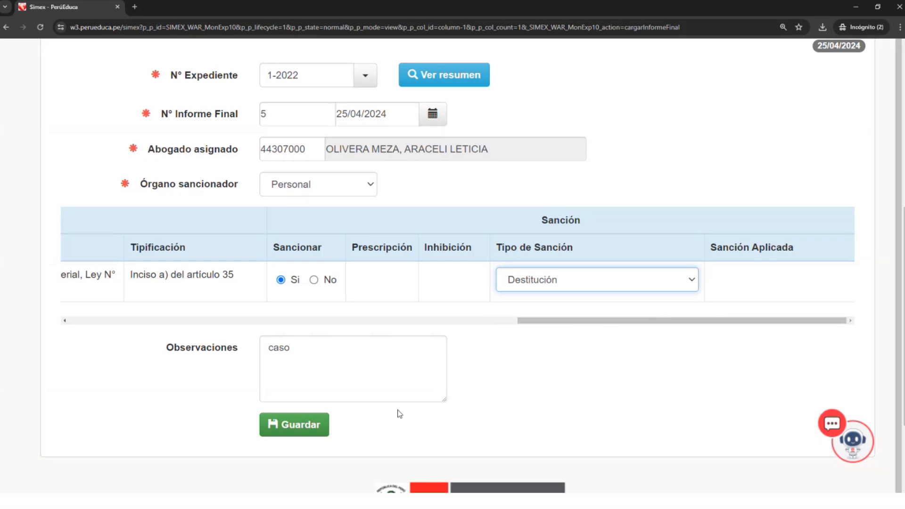
# - Save the Informe Final, check the Reglas de Prescripción, and accept the confirmation
pyautogui.click(314, 428)
pyautogui.scroll(-2, 383, 403)
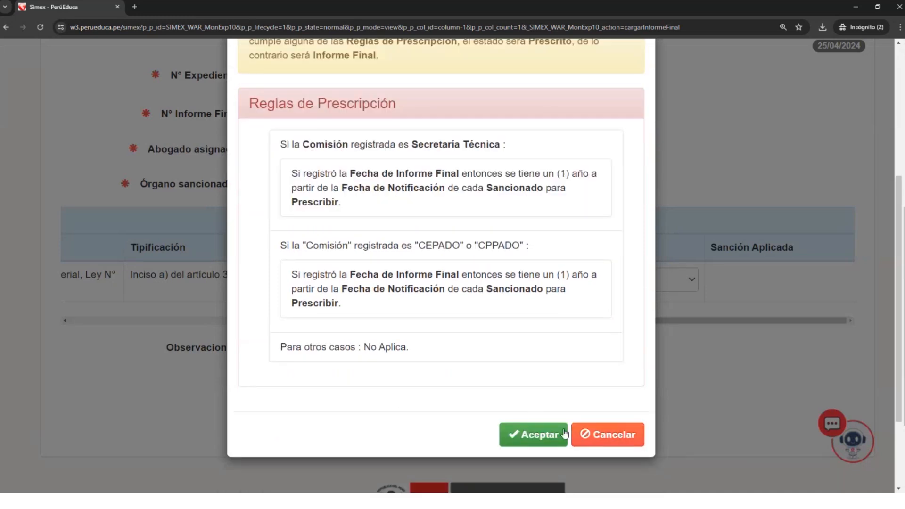
pyautogui.click(532, 434)
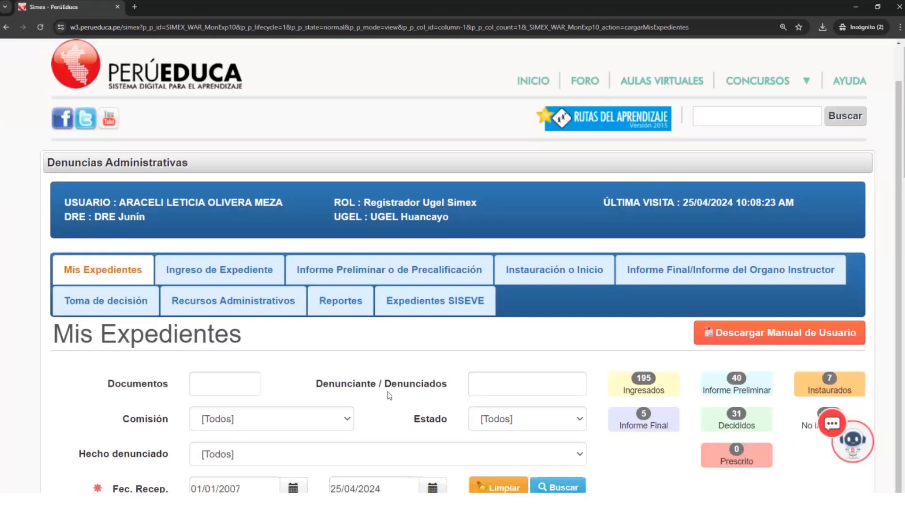
# - Open the Toma de decisión stage and load expediente 1-2022
pyautogui.scroll(-3, 390, 395)
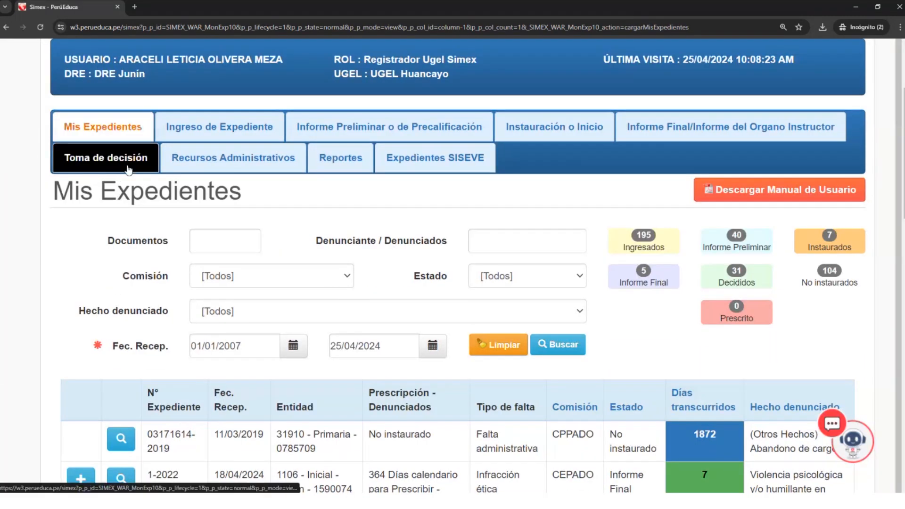
pyautogui.click(731, 127)
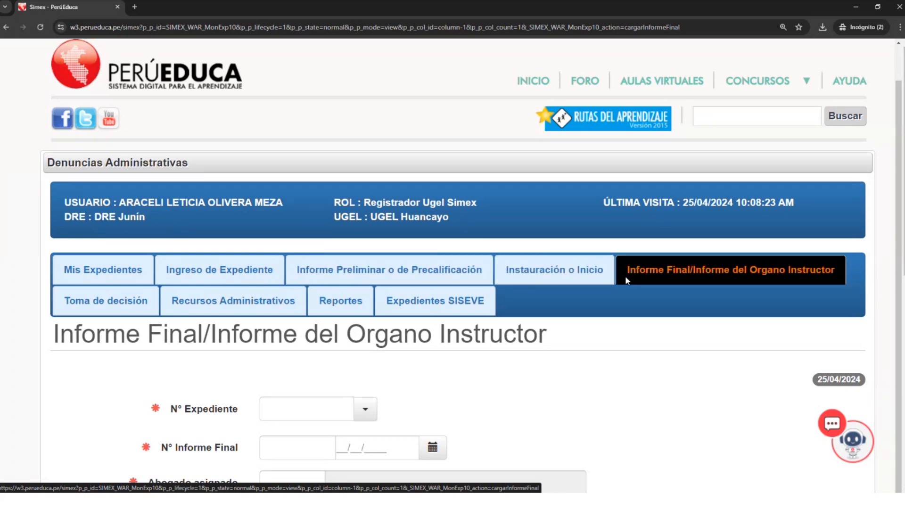
pyautogui.click(104, 310)
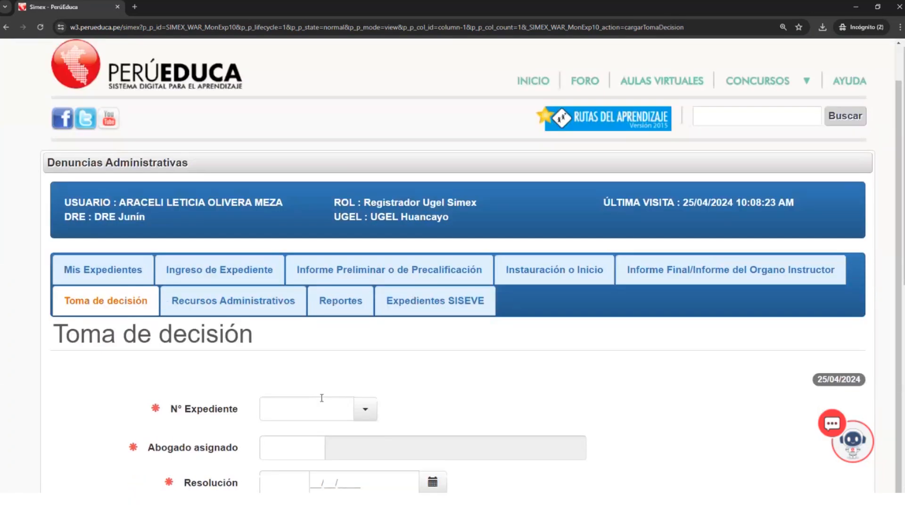
pyautogui.scroll(-3, 322, 398)
pyautogui.click(331, 265)
pyautogui.write('1-')
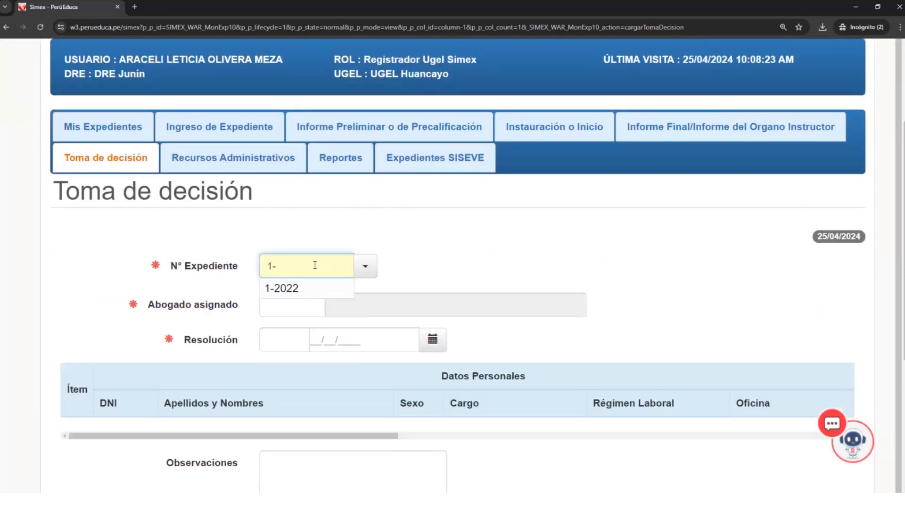
pyautogui.click(297, 291)
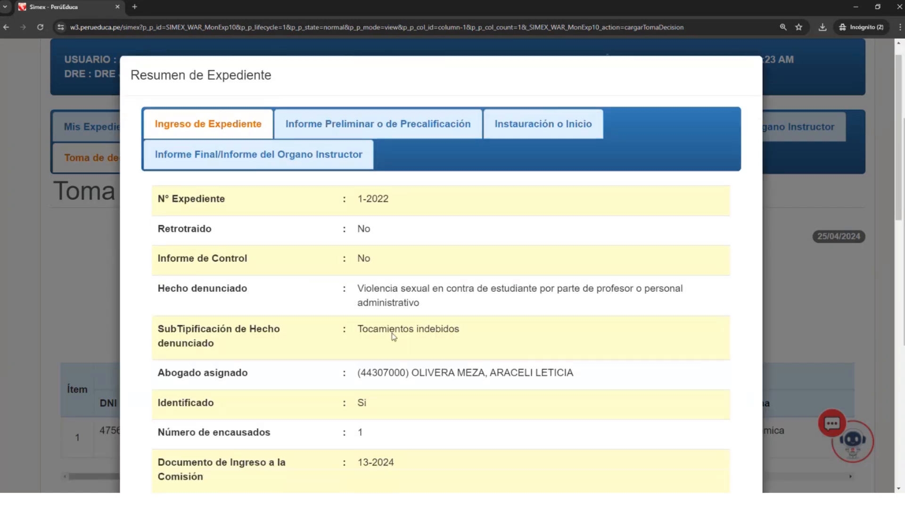
# - Look through the Ingreso de Expediente data in the summary of expediente 1-2022 and close it
pyautogui.scroll(-6, 401, 341)
pyautogui.scroll(-5, 400, 341)
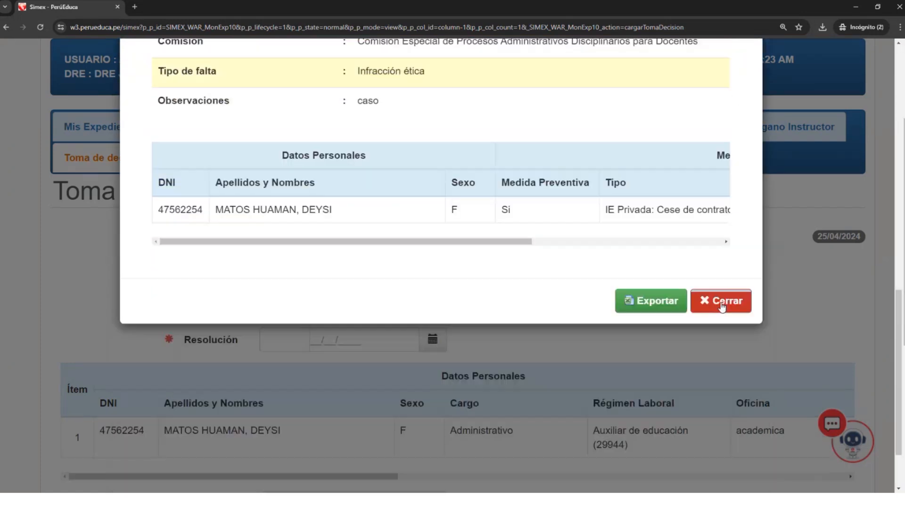
pyautogui.click(722, 303)
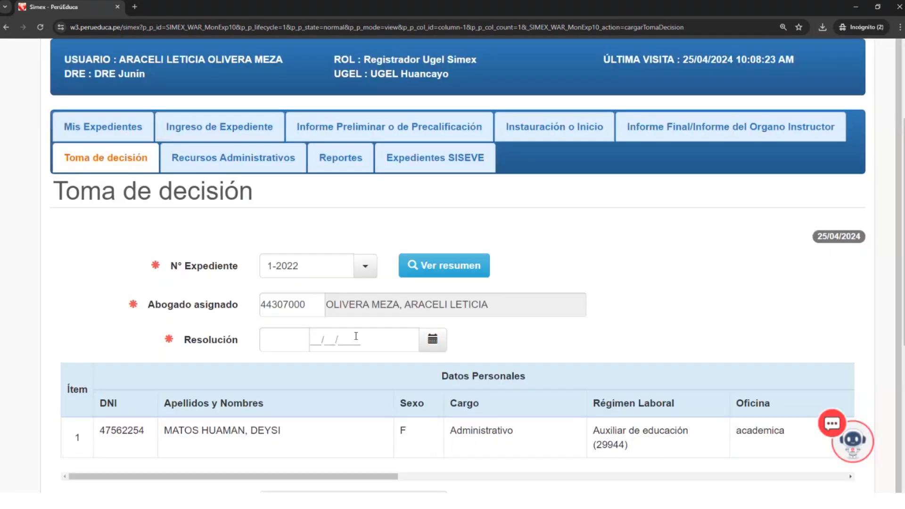
# - Set the Resolución number to 100 and its date to 25/04/2024
pyautogui.click(296, 336)
pyautogui.write('1')
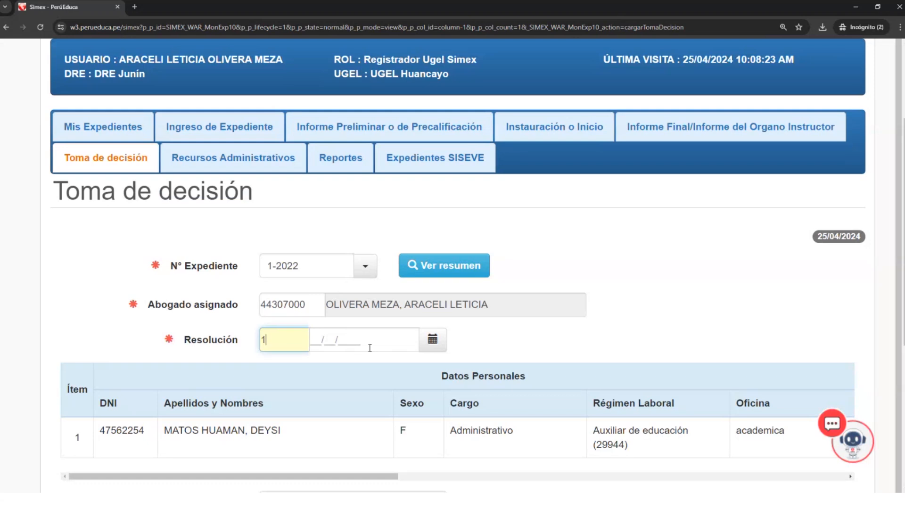
pyautogui.write('00')
pyautogui.click(330, 339)
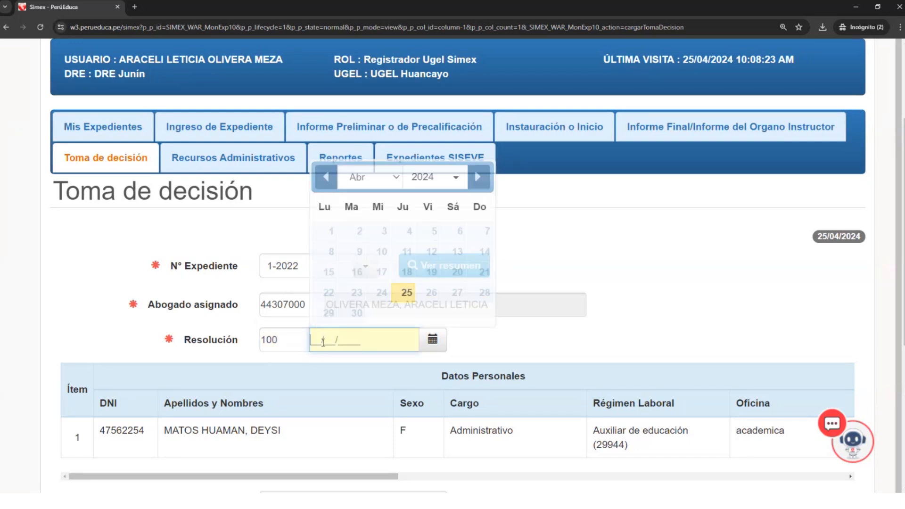
pyautogui.click(405, 294)
# - Choose Destitución as the Tipo de Sanción in the Toma de decisión stage, then save and confirm the decision
pyautogui.scroll(-2, 331, 369)
pyautogui.hscroll(1, 424, 373)
pyautogui.moveTo(432, 387); pyautogui.dragTo(830, 374)
pyautogui.click(647, 340)
pyautogui.click(635, 383)
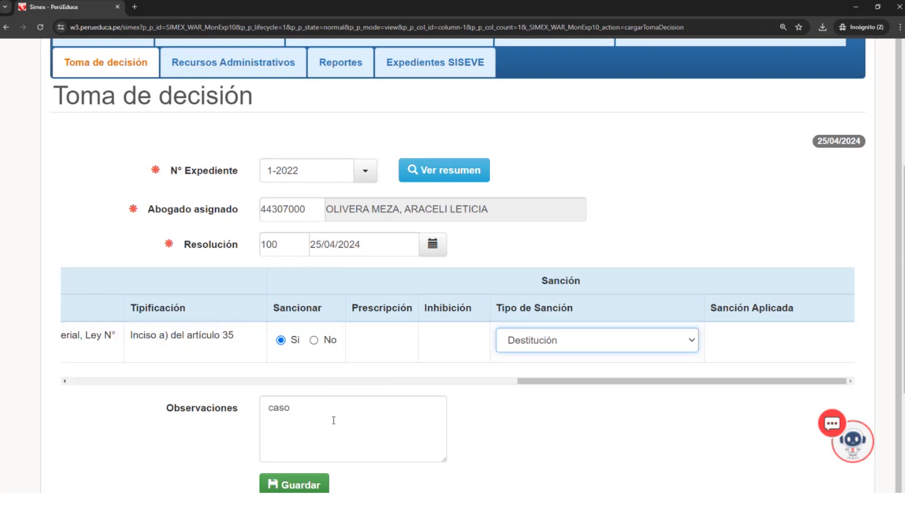
pyautogui.click(323, 485)
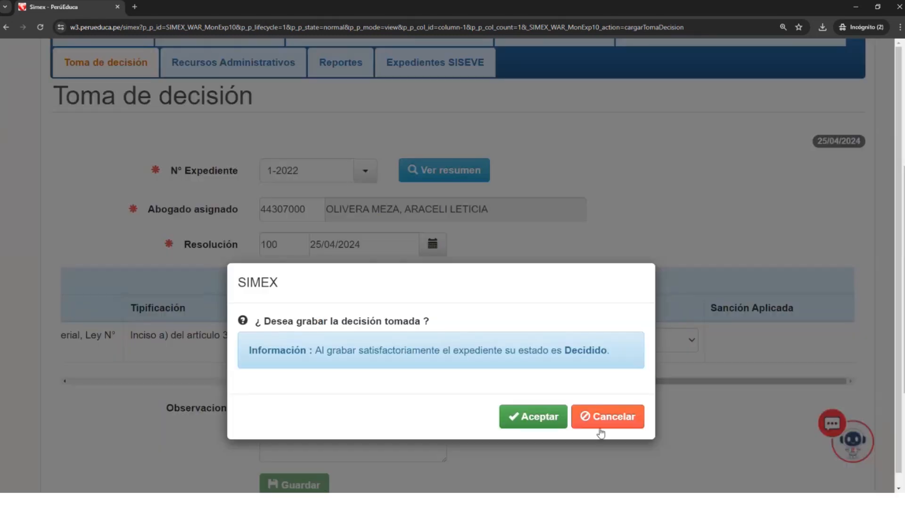
pyautogui.click(545, 422)
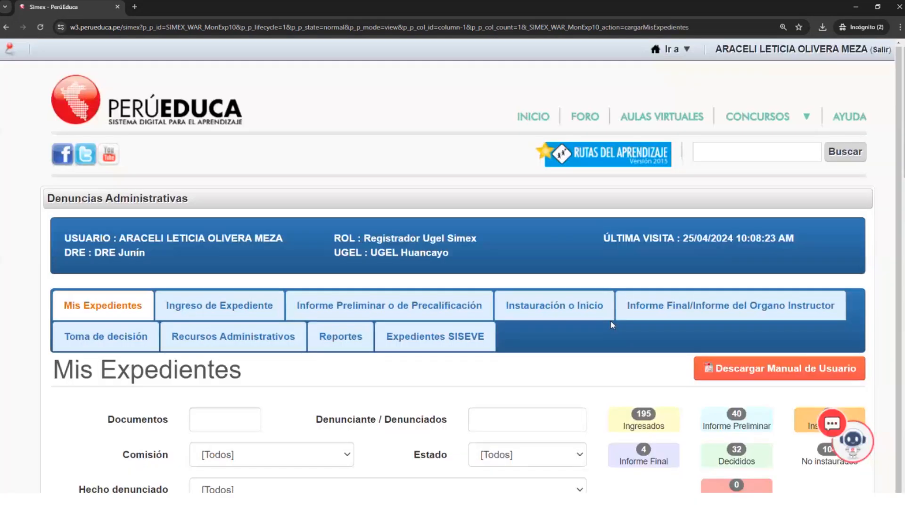
# - Open the summary of expediente 1-2022 from Mis Expedientes and view its Toma de decisión data
pyautogui.scroll(-1, 273, 352)
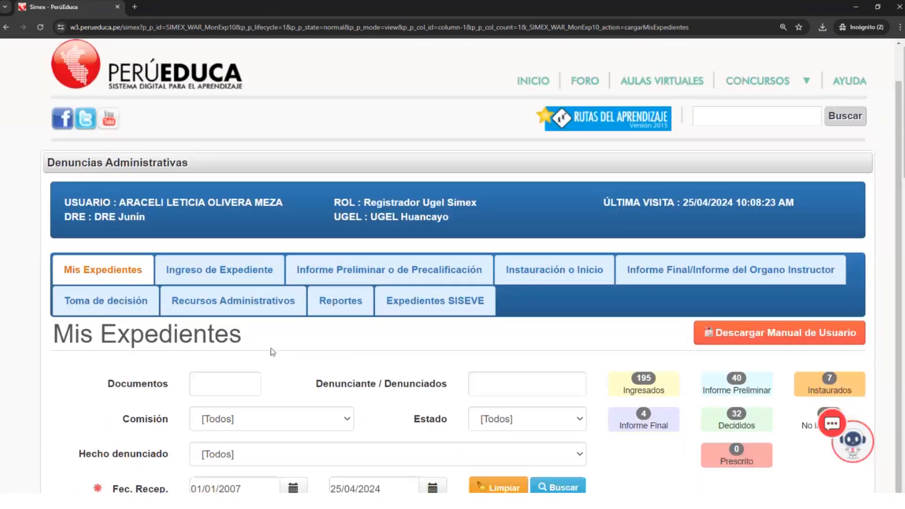
pyautogui.scroll(-5, 273, 351)
pyautogui.click(214, 194)
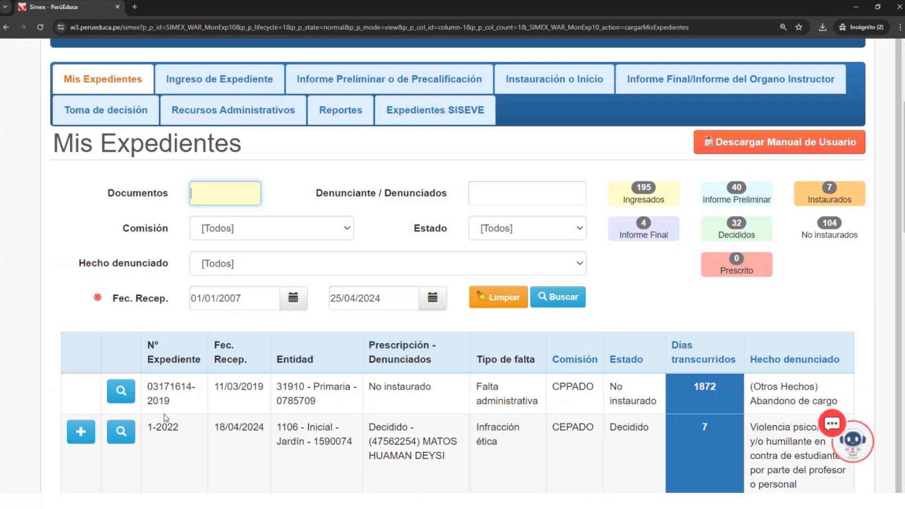
pyautogui.click(121, 432)
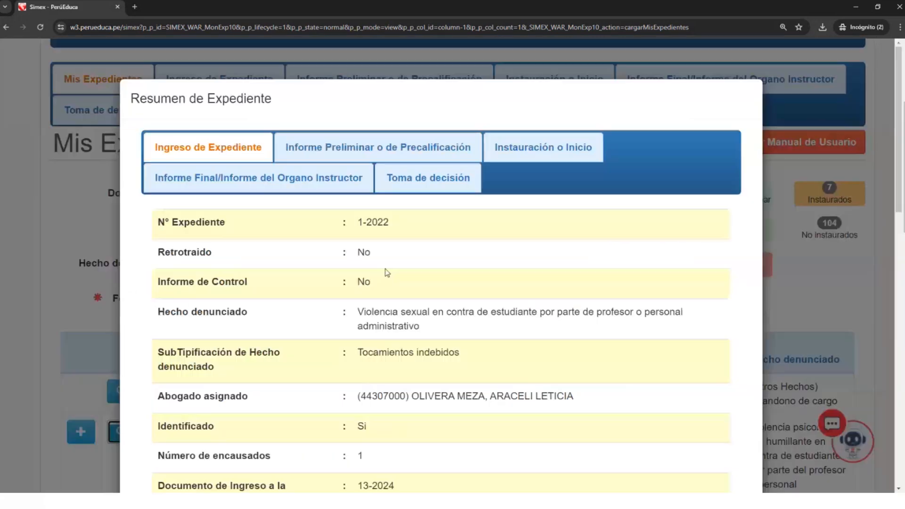
pyautogui.click(438, 183)
pyautogui.scroll(-5, 465, 347)
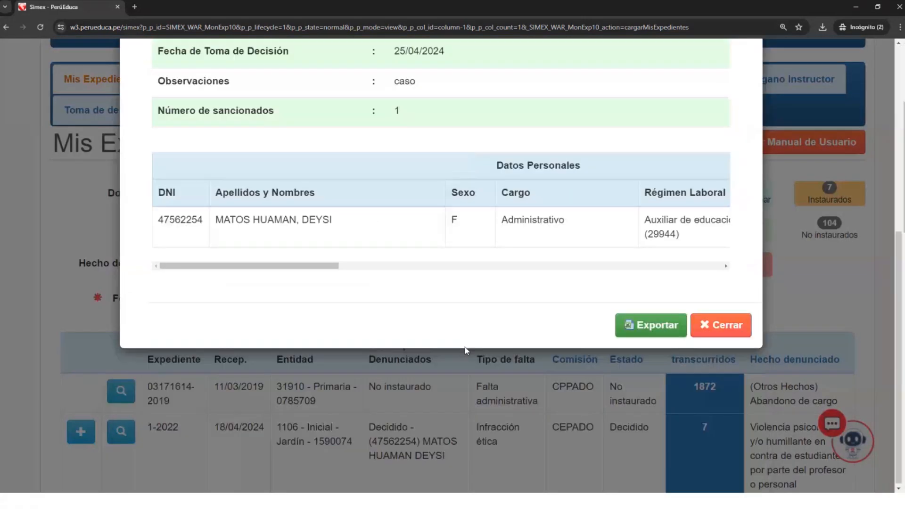
# - Go through the Informe Final, Informe Preliminar and Instauración data in the summary of expediente 1-2022
pyautogui.scroll(2, 465, 347)
pyautogui.scroll(1, 463, 346)
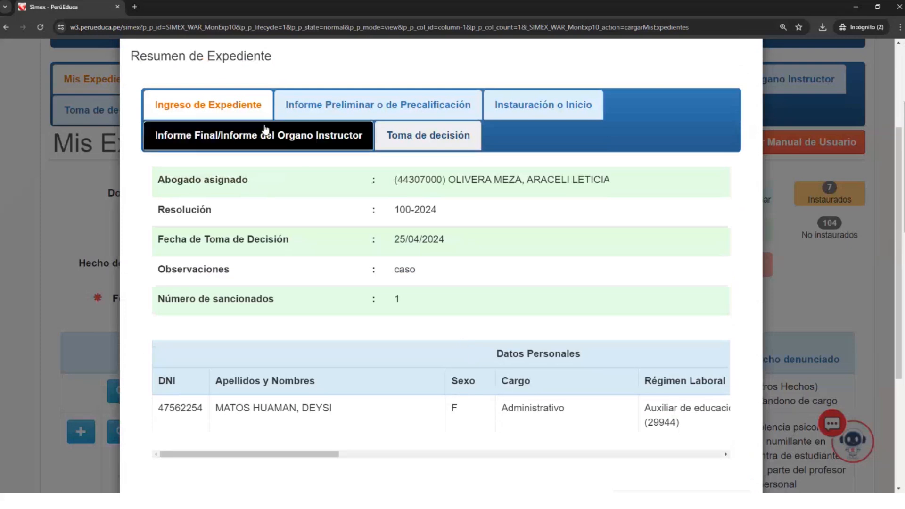
pyautogui.click(287, 137)
pyautogui.click(376, 104)
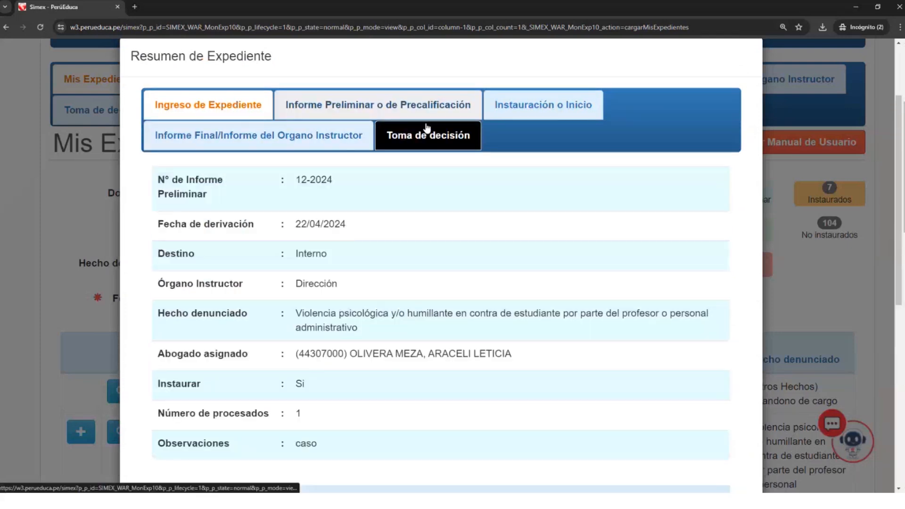
pyautogui.click(528, 115)
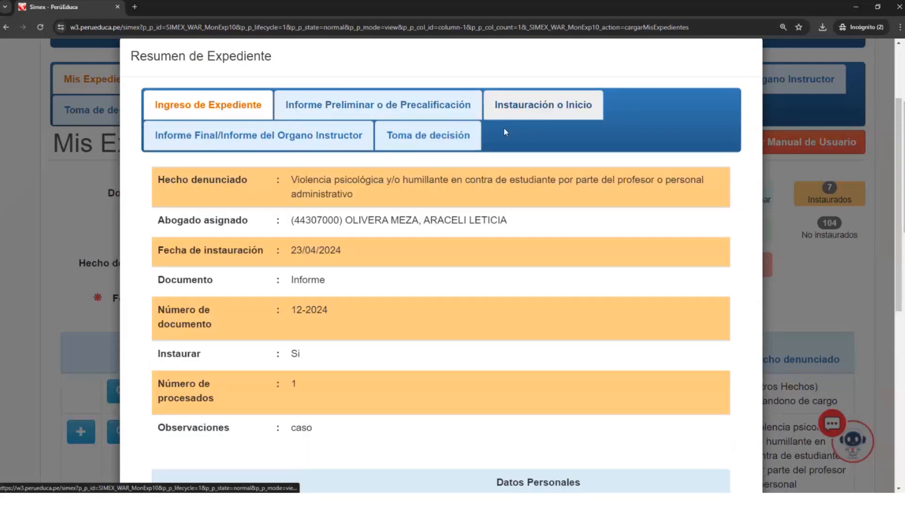
# - Examine the Informe Final data in the summary, including Observaciones and the Sanción columns of the personal data table
pyautogui.click(350, 141)
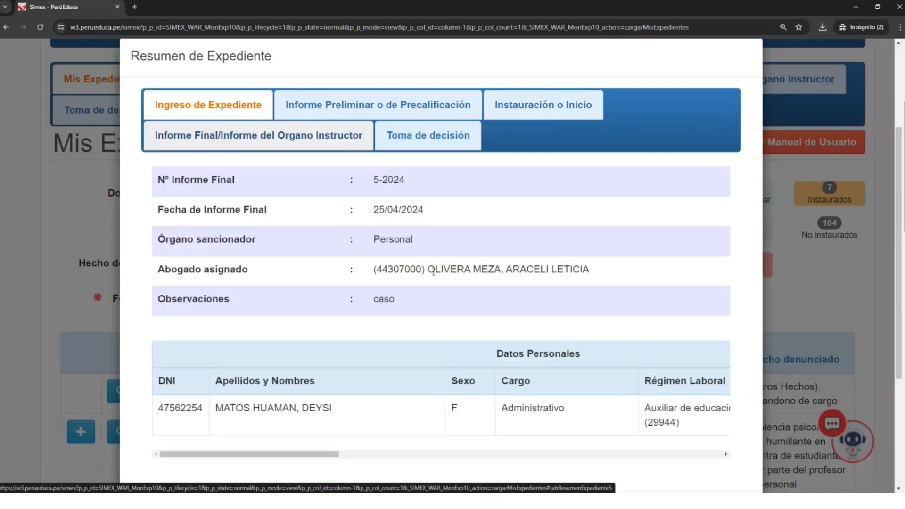
pyautogui.moveTo(317, 456); pyautogui.dragTo(613, 456)
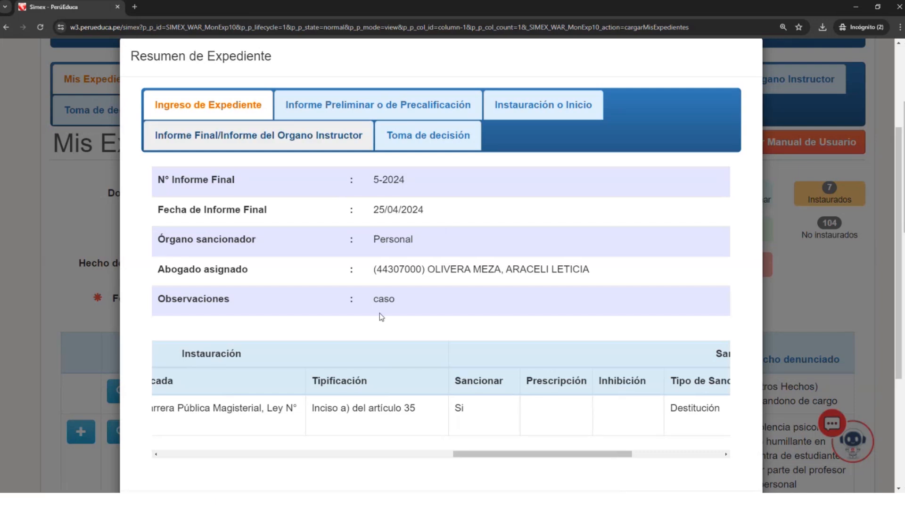
pyautogui.moveTo(374, 299); pyautogui.dragTo(409, 305)
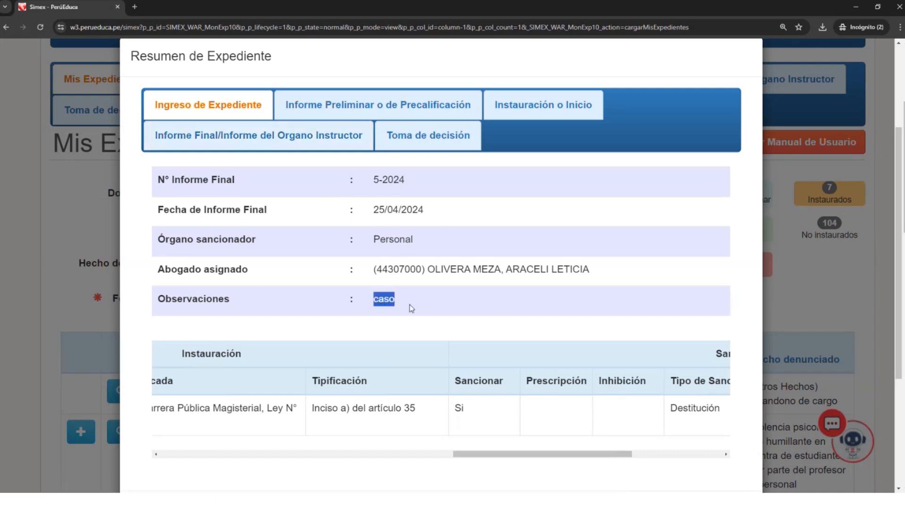
pyautogui.moveTo(523, 458); pyautogui.dragTo(225, 441)
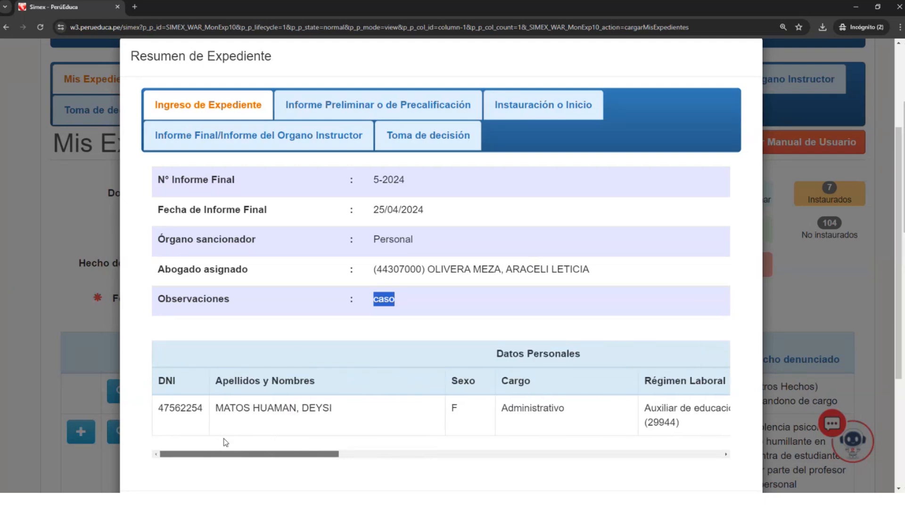
pyautogui.scroll(2, 279, 378)
pyautogui.scroll(-1, 279, 378)
pyautogui.scroll(-2, 280, 382)
pyautogui.scroll(1, 280, 382)
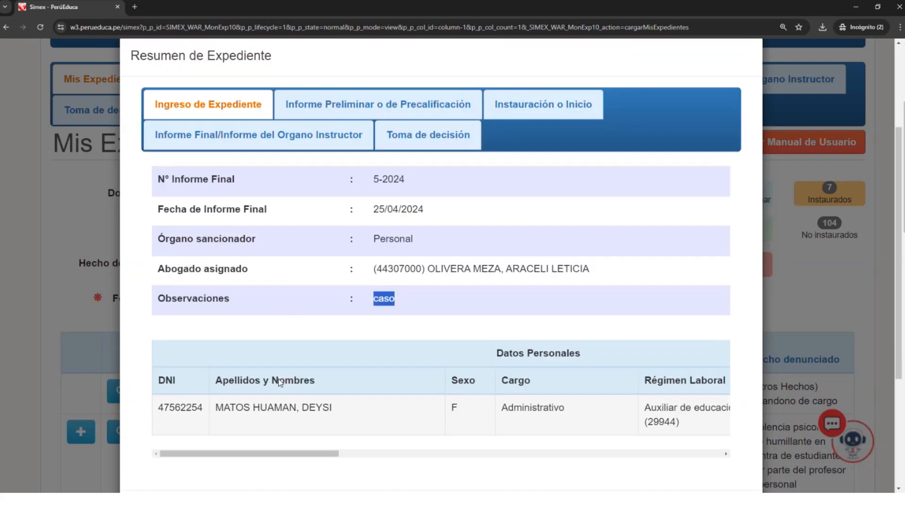
pyautogui.click(451, 182)
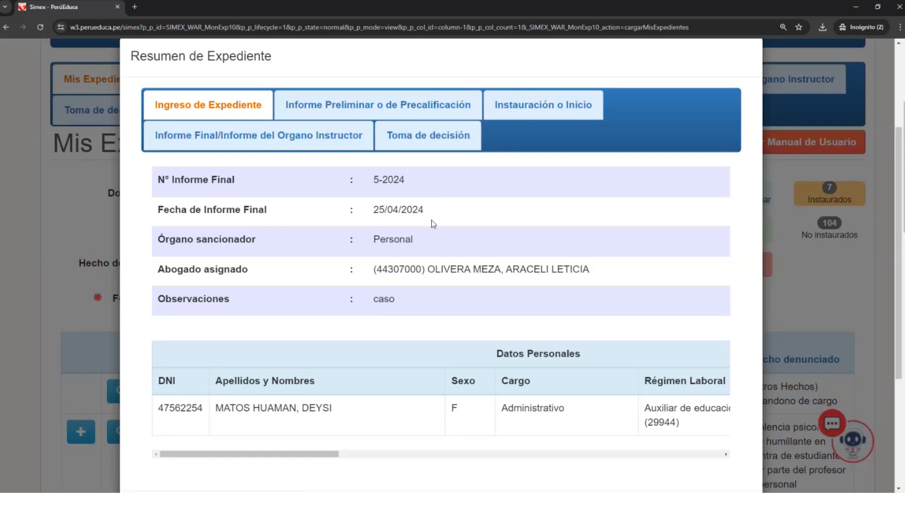
pyautogui.moveTo(330, 454); pyautogui.dragTo(688, 427)
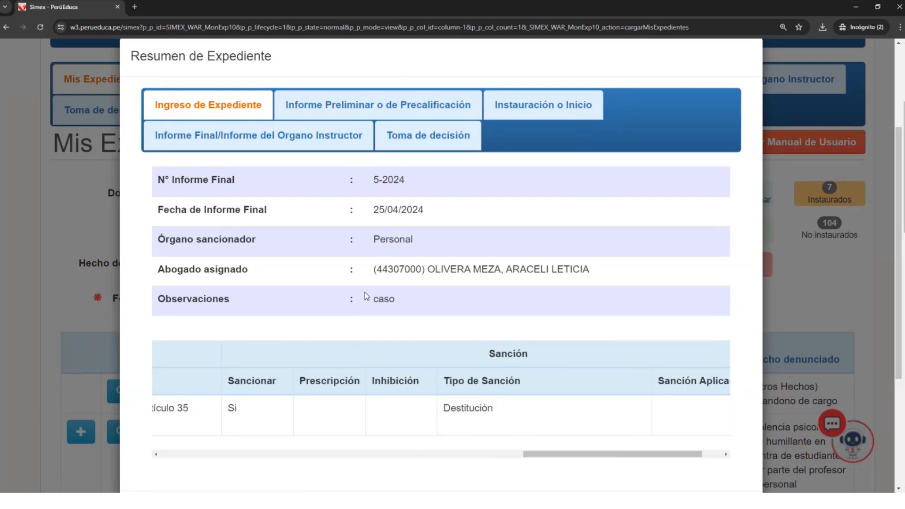
pyautogui.scroll(-2, 367, 296)
pyautogui.scroll(2, 370, 288)
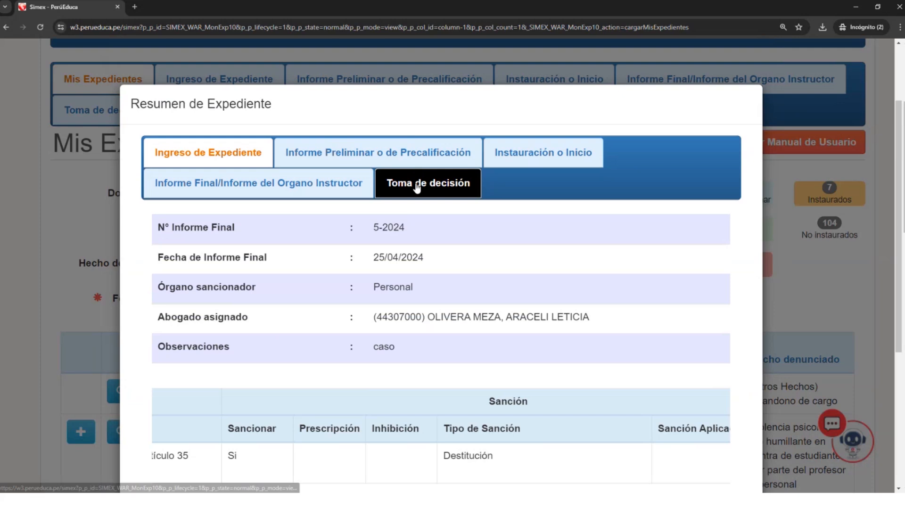
# - Check the Resolución number in the summary's Toma de decisión data and close the summary
pyautogui.click(417, 187)
pyautogui.moveTo(395, 258)
pyautogui.mouseDown()
pyautogui.moveTo(420, 258)
pyautogui.moveTo(412, 258)
pyautogui.mouseUp()
pyautogui.scroll(-2, 427, 256)
pyautogui.moveTo(398, 158); pyautogui.dragTo(411, 162)
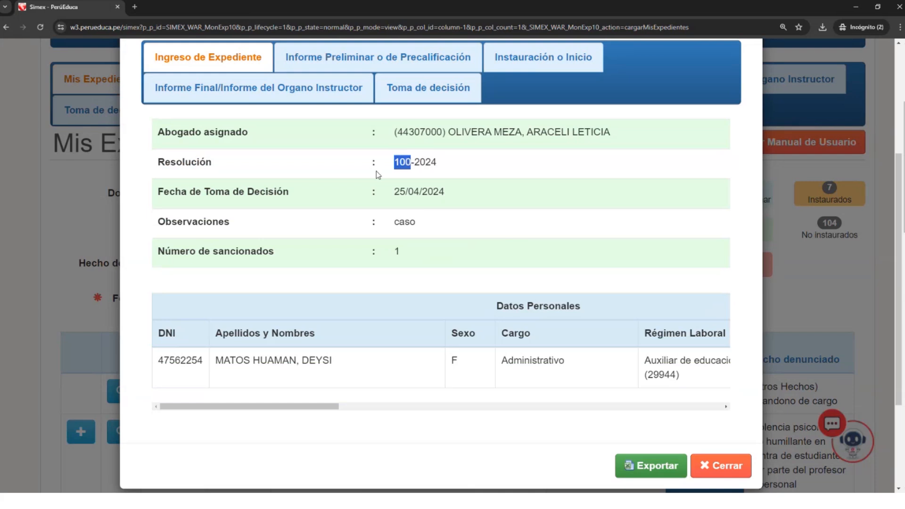
pyautogui.click(710, 467)
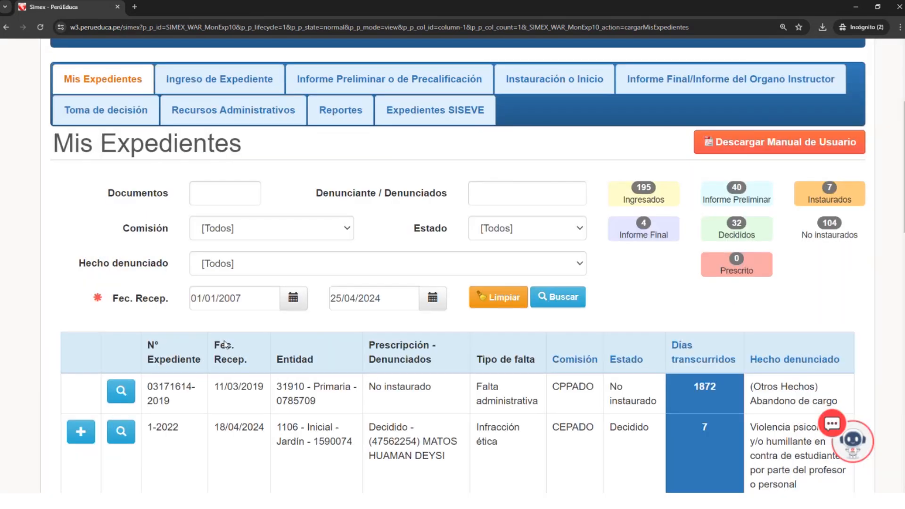
# - Search Mis Expedientes for document 1-2022, leaving the other filters unchanged
pyautogui.scroll(-4, 230, 99)
pyautogui.scroll(1, 231, 99)
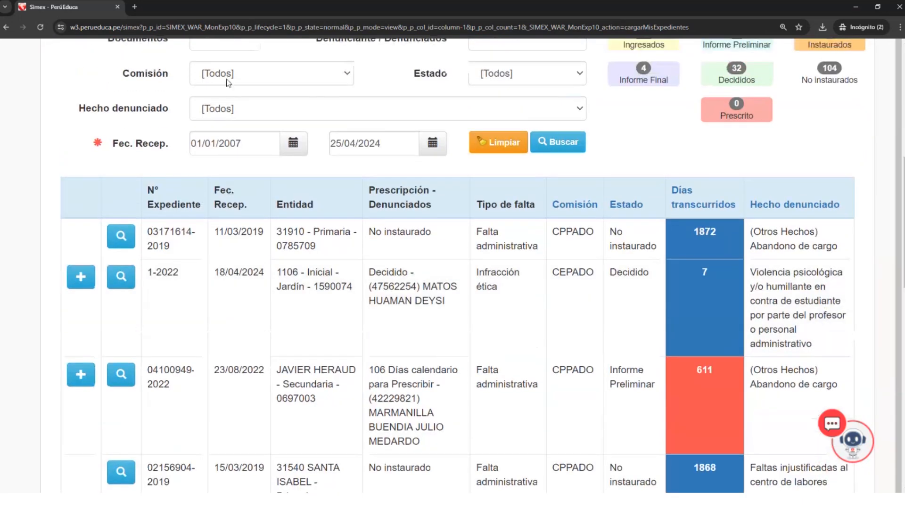
pyautogui.scroll(2, 227, 83)
pyautogui.click(228, 140)
pyautogui.write('1-2022')
pyautogui.press('Return')
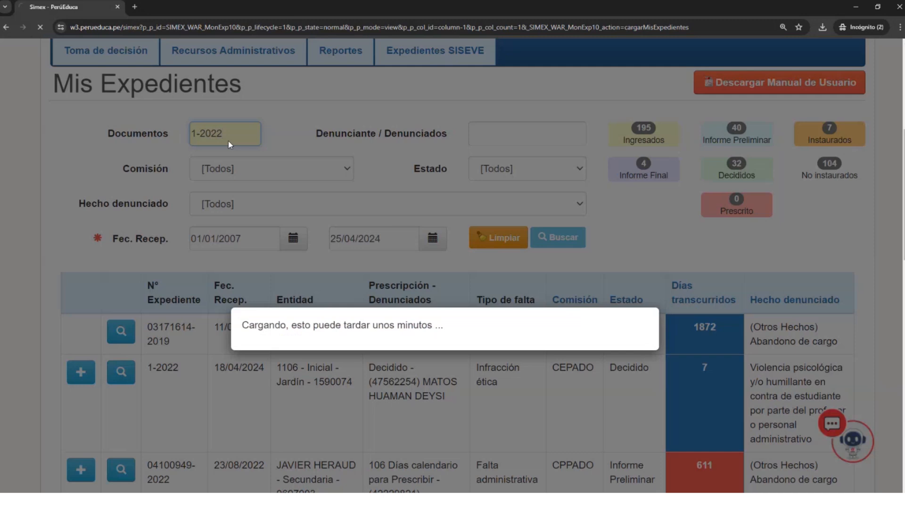
pyautogui.scroll(-1, 388, 416)
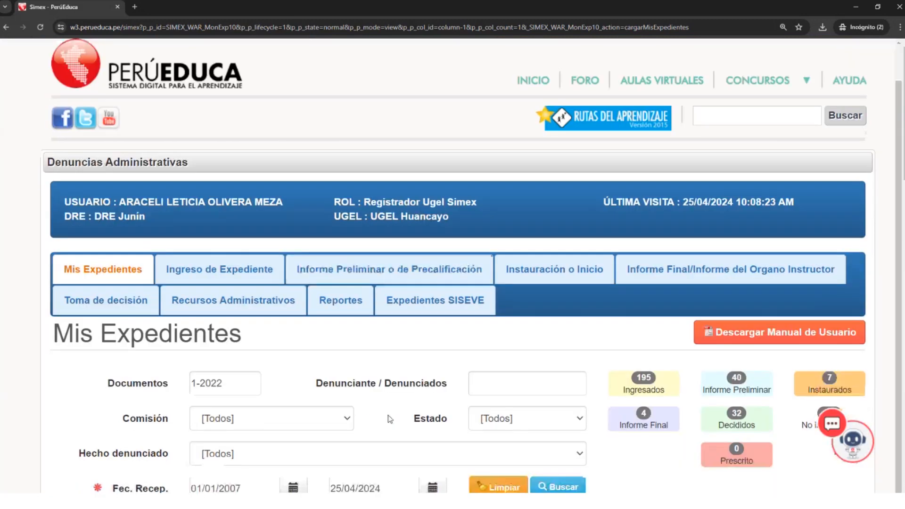
pyautogui.scroll(-8, 387, 419)
pyautogui.scroll(1, 472, 198)
pyautogui.click(559, 238)
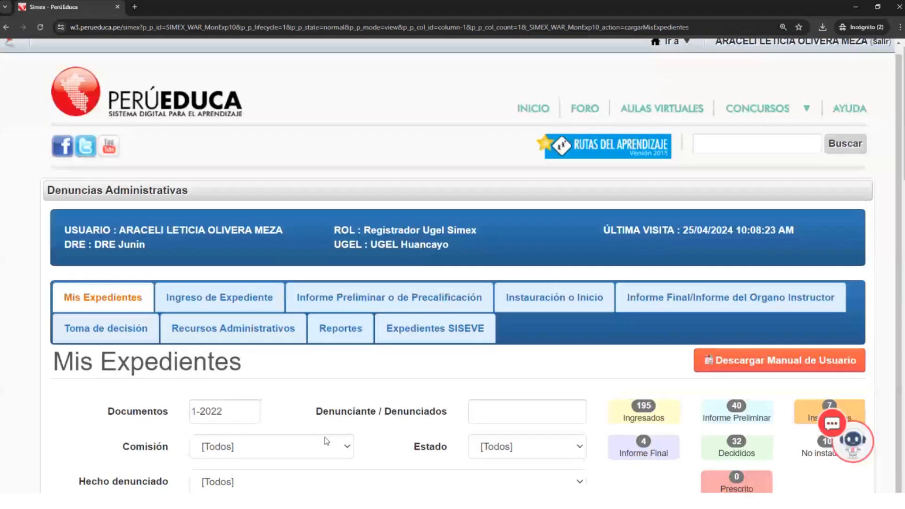
# - Look through the list of expedientes filtered by 1-2022 down to its last row
pyautogui.scroll(-7, 326, 441)
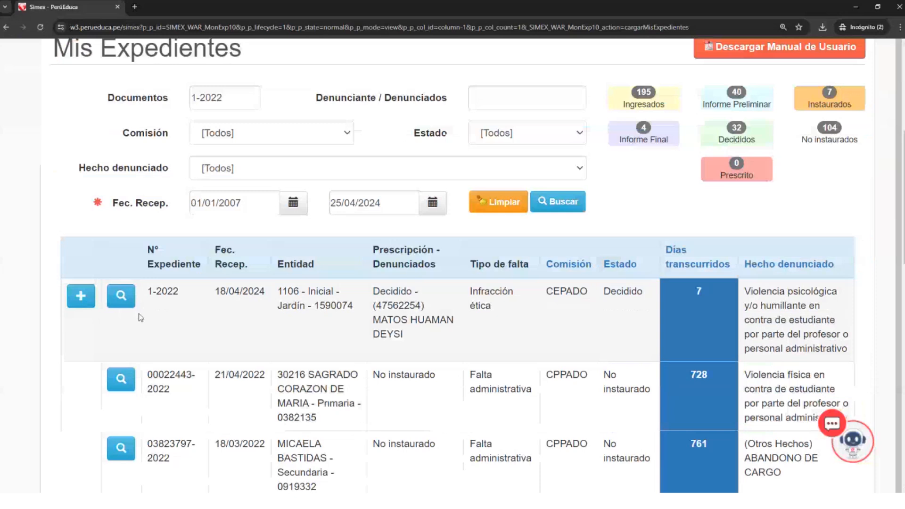
pyautogui.scroll(-5, 408, 408)
pyautogui.scroll(-2, 408, 408)
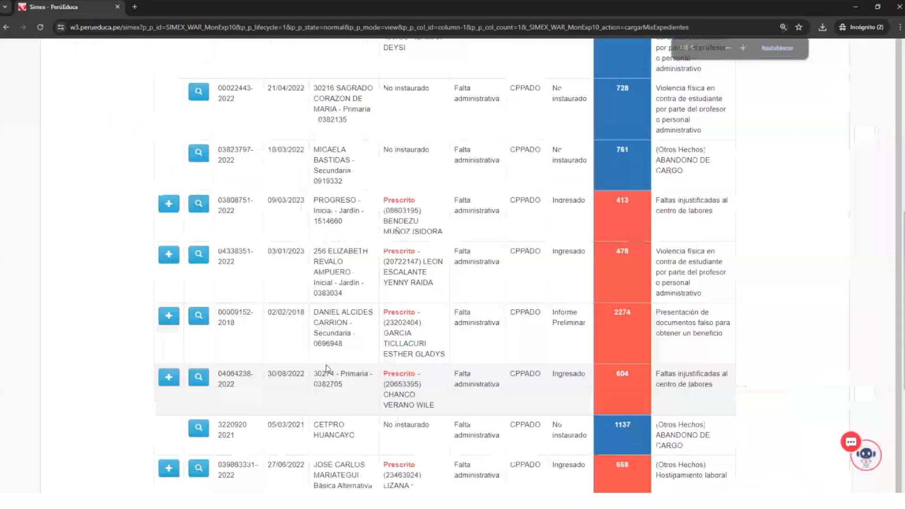
pyautogui.scroll(1, 329, 354)
pyautogui.scroll(7, 330, 349)
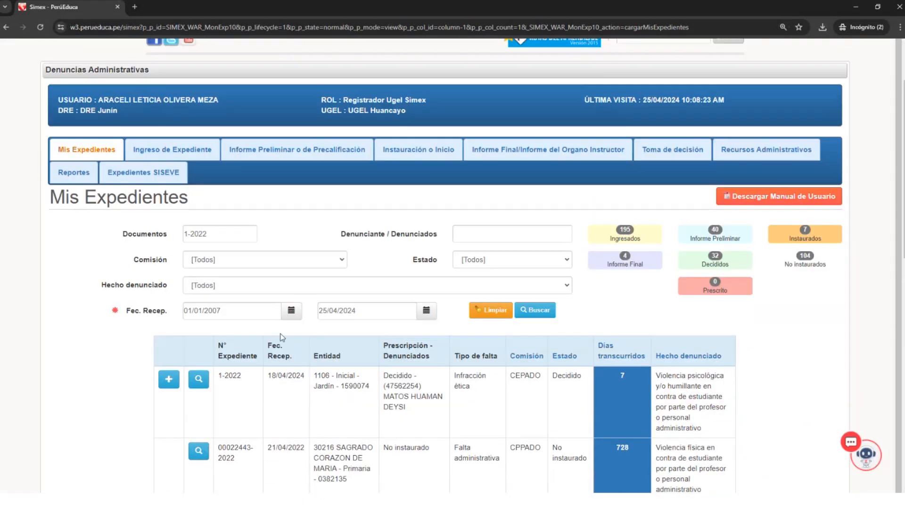
pyautogui.scroll(-10, 359, 415)
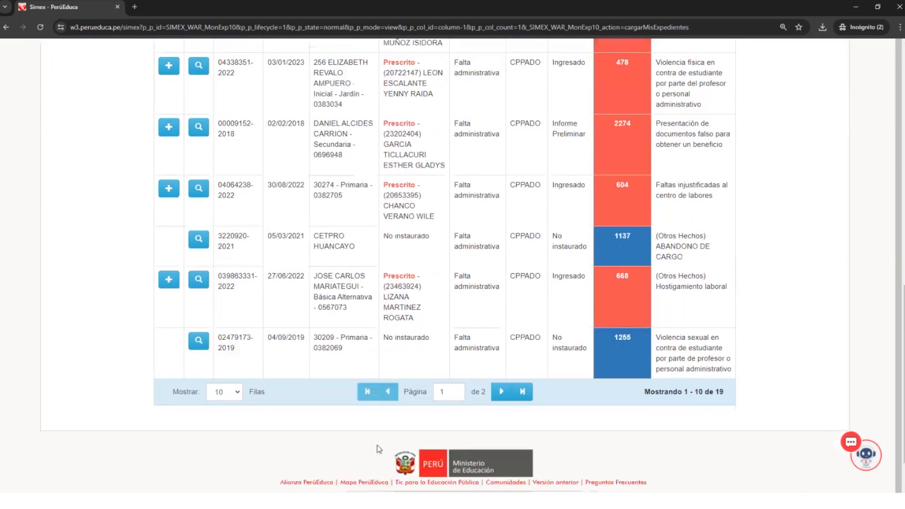
pyautogui.scroll(5, 144, 145)
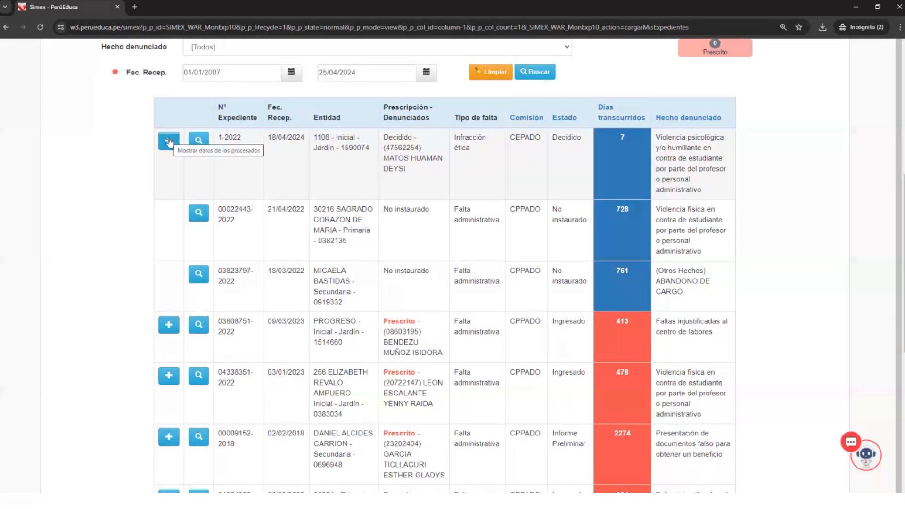
# - Open the summary of expediente 1-2022 from the filtered list and view its Toma de decisión data
pyautogui.click(199, 140)
pyautogui.scroll(-10, 500, 204)
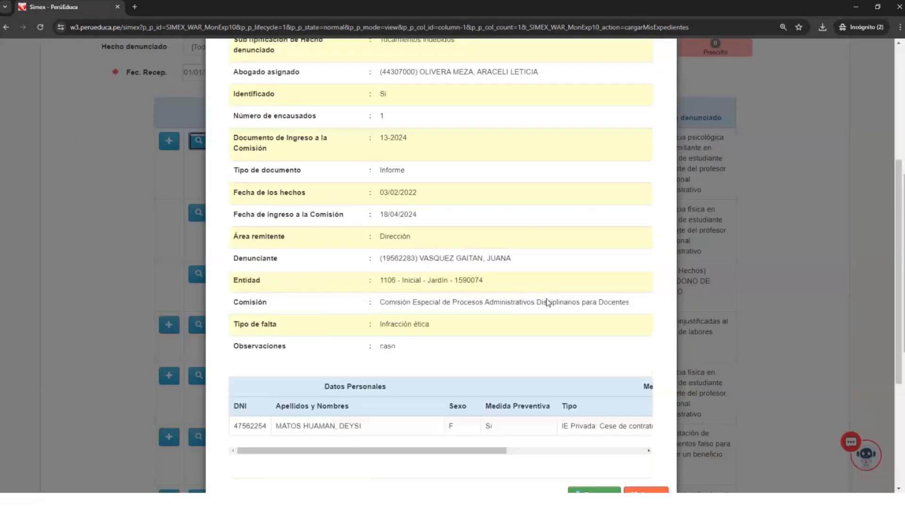
pyautogui.scroll(8, 580, 314)
pyautogui.scroll(2, 532, 196)
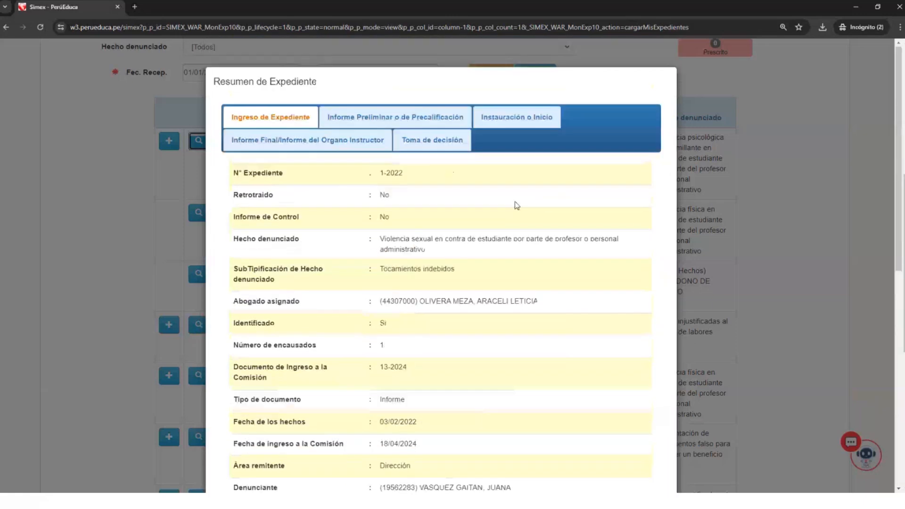
pyautogui.click(447, 143)
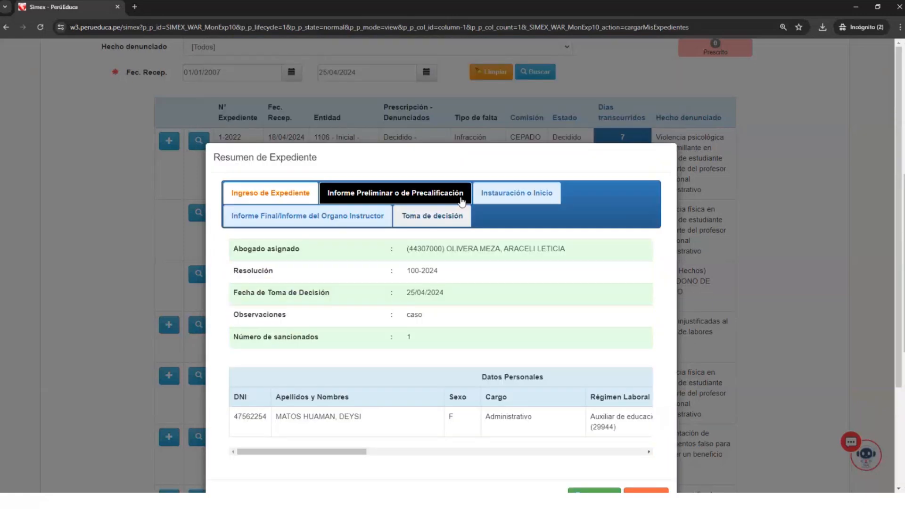
# - Examine the Resolución number and the personal data table in the summary's Toma de decisión data
pyautogui.moveTo(407, 275); pyautogui.dragTo(420, 274)
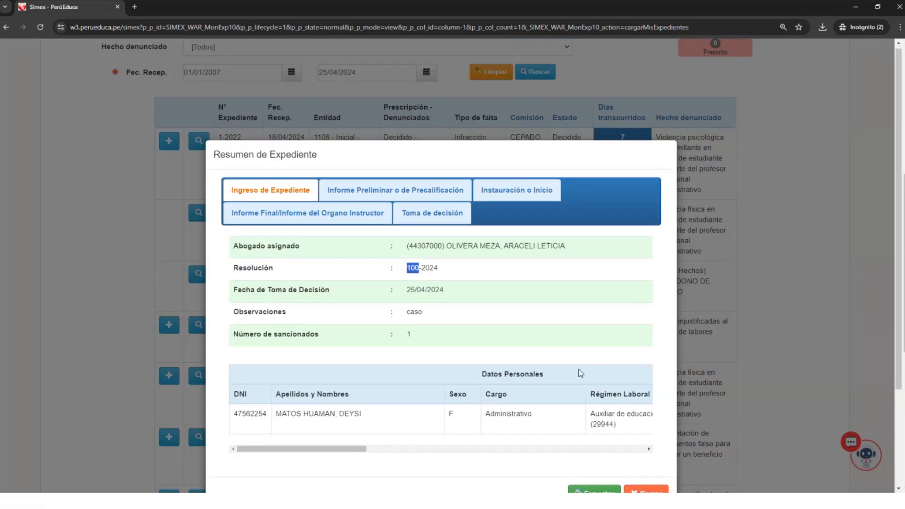
pyautogui.scroll(-3, 612, 392)
pyautogui.scroll(2, 612, 388)
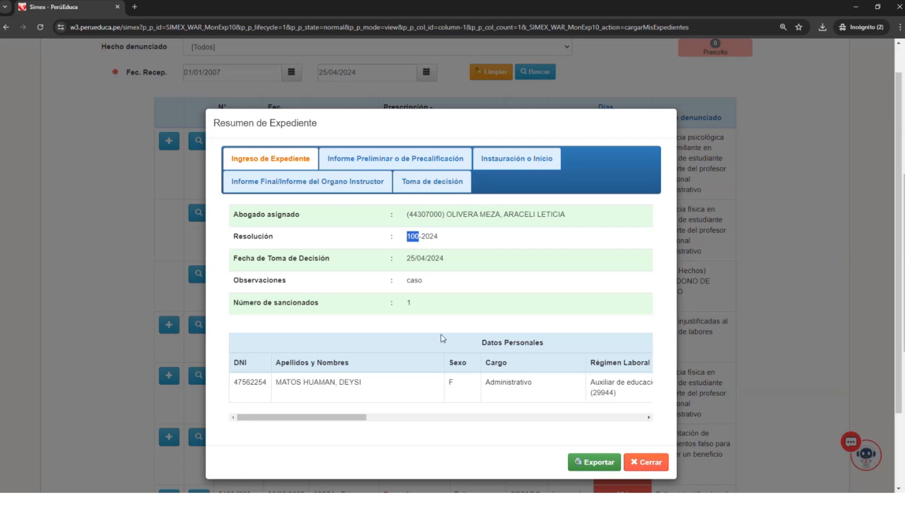
pyautogui.hscroll(2, 401, 384)
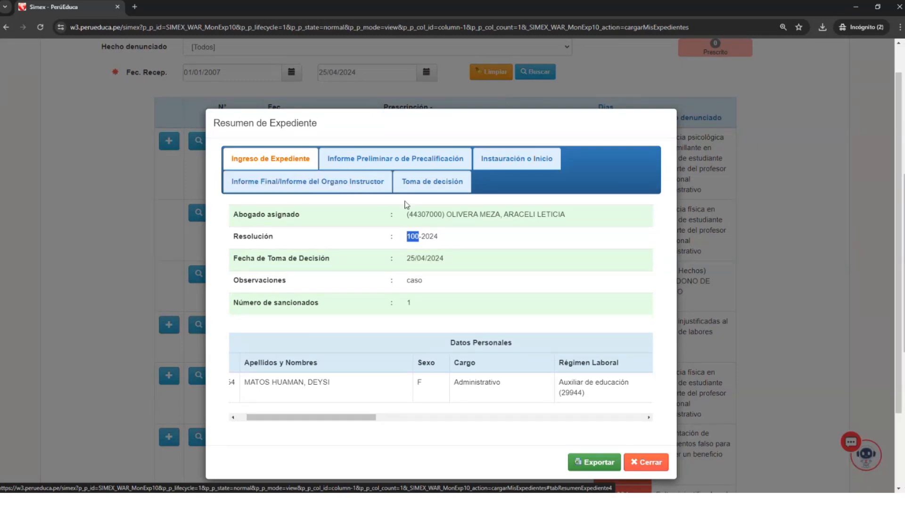
pyautogui.click(408, 240)
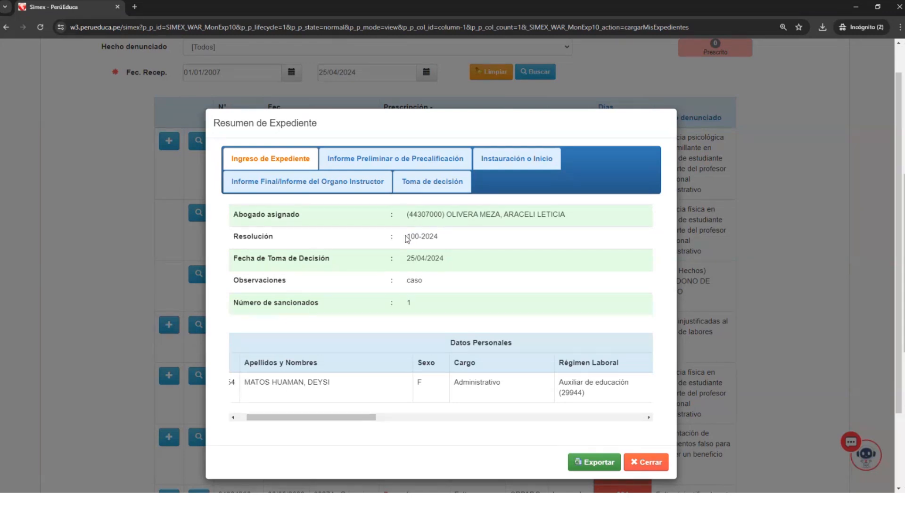
pyautogui.moveTo(407, 237); pyautogui.dragTo(420, 238)
pyautogui.click(412, 201)
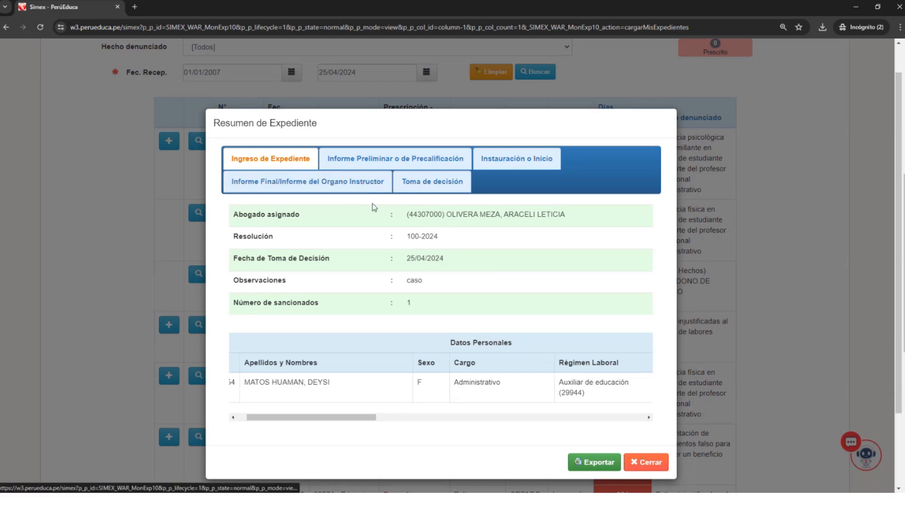
# - Check the Sanción columns against the Resolución and decision date in the Toma de decisión summary and close it
pyautogui.moveTo(358, 420); pyautogui.dragTo(638, 430)
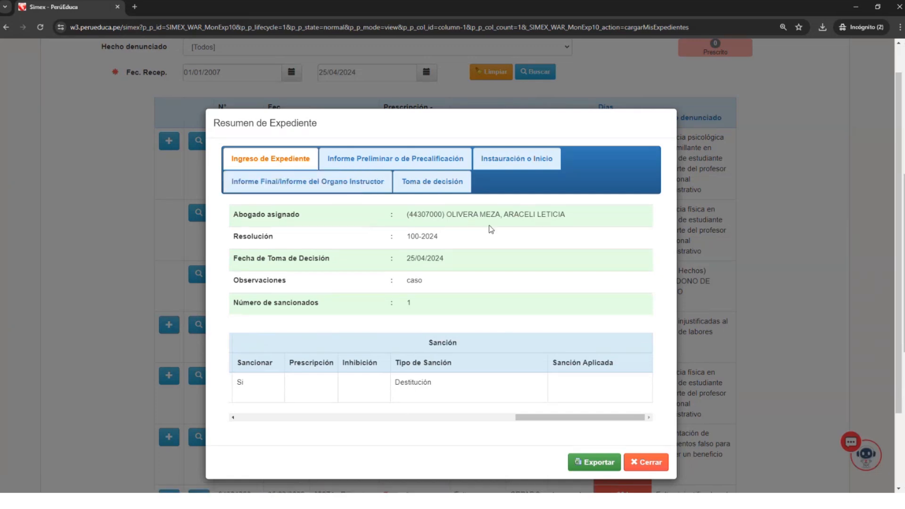
pyautogui.moveTo(562, 417); pyautogui.dragTo(509, 407)
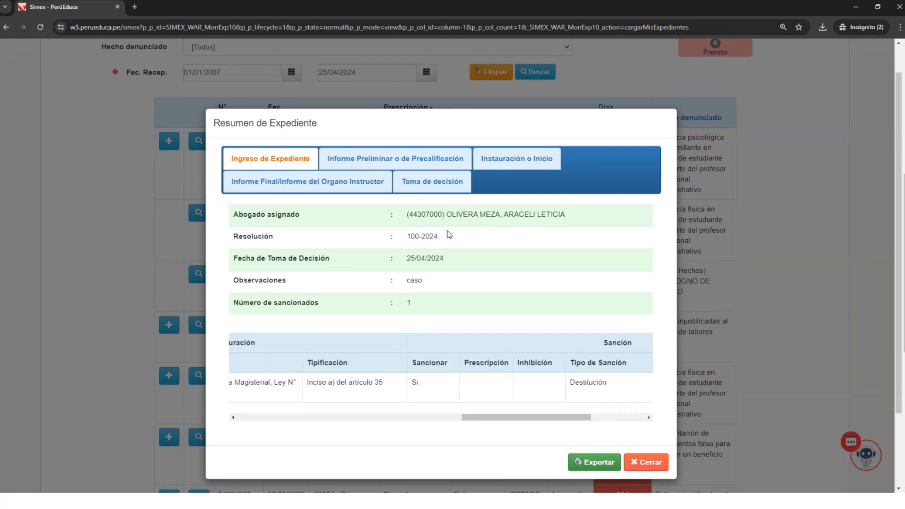
pyautogui.moveTo(419, 237); pyautogui.dragTo(482, 259)
pyautogui.click(652, 463)
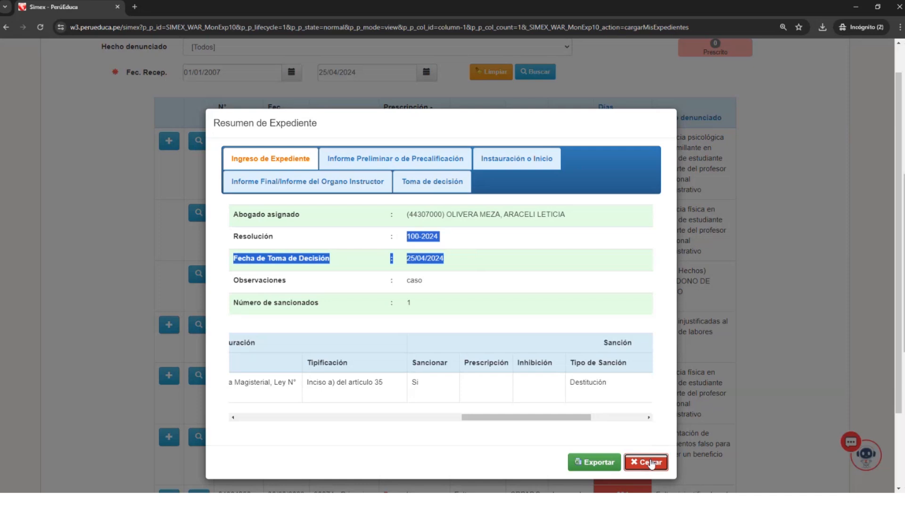
# - Enlarge the page to 150% and open the Toma de decisión form
pyautogui.scroll(7, 519, 329)
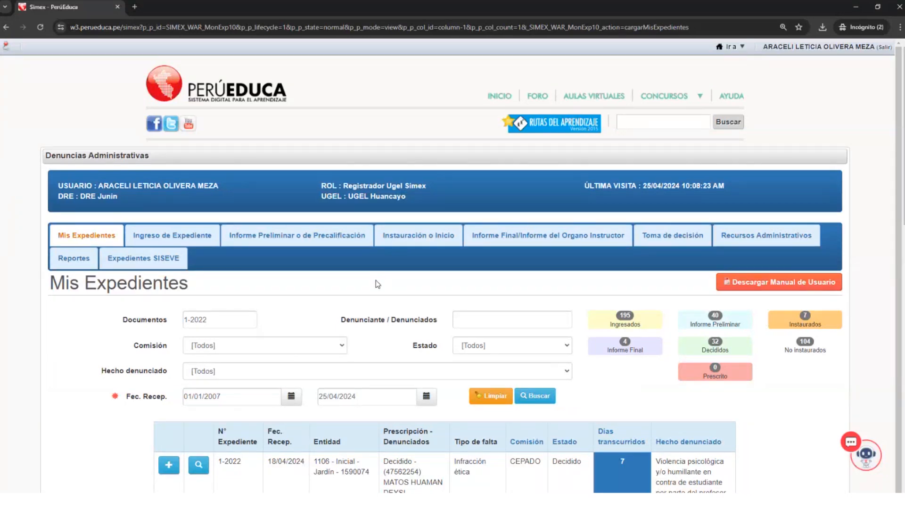
pyautogui.hotkey('ctrl', '+')
pyautogui.hotkey('ctrl', '+')
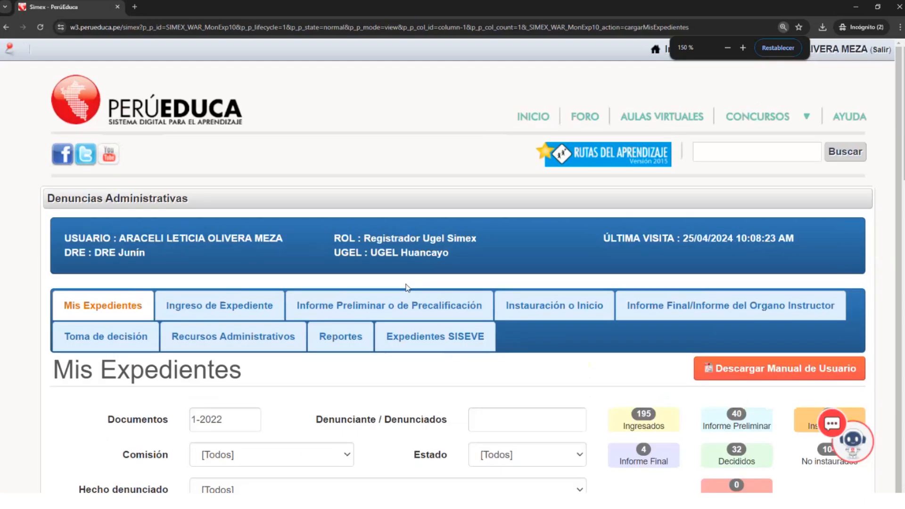
pyautogui.scroll(-3, 436, 345)
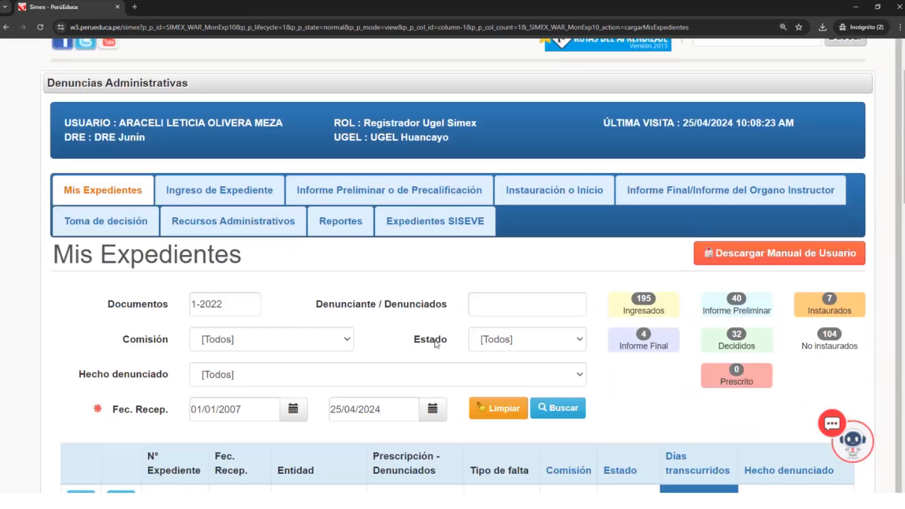
pyautogui.scroll(2, 429, 336)
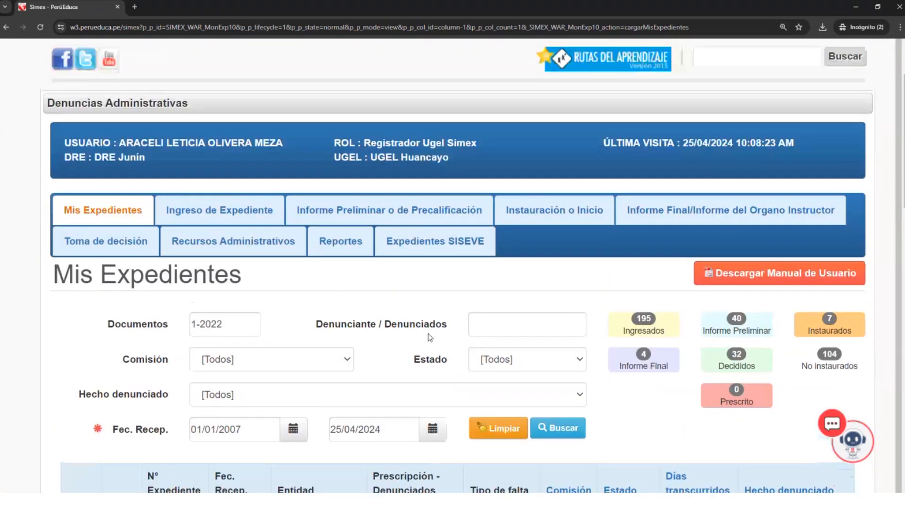
pyautogui.scroll(-1, 375, 321)
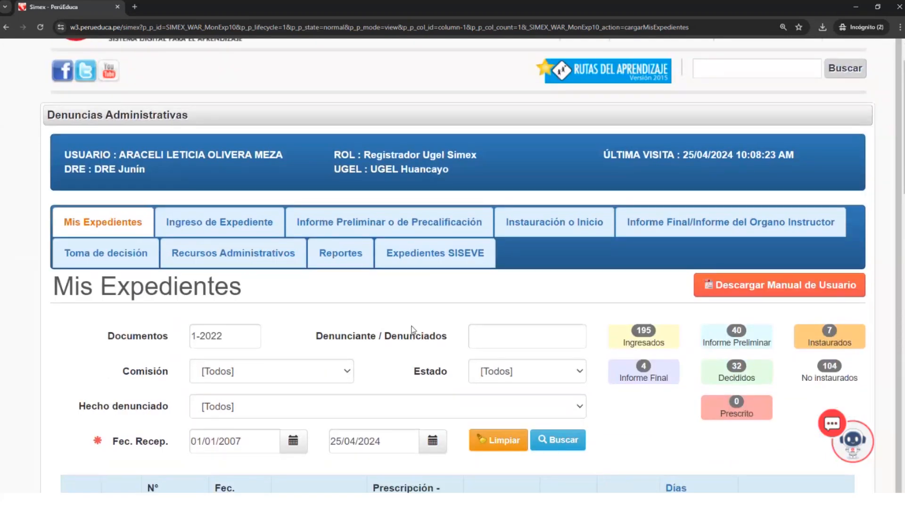
pyautogui.click(128, 253)
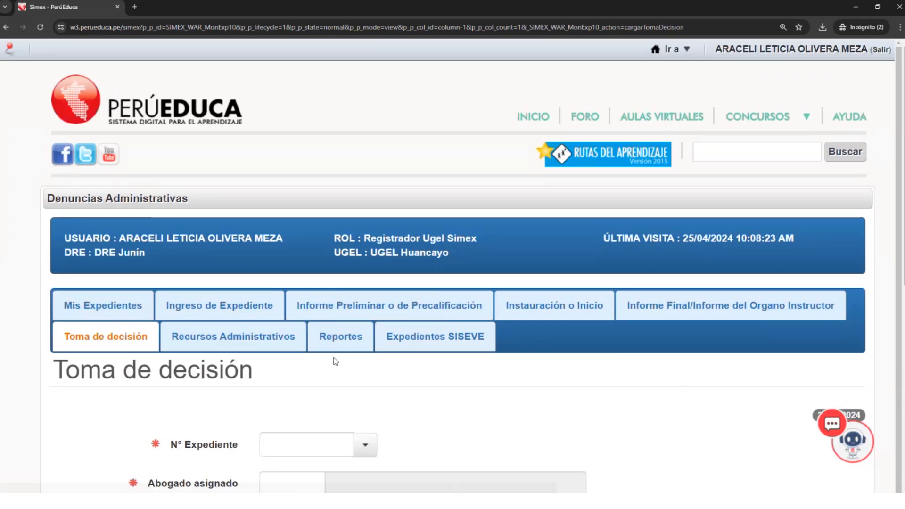
# - Open the Recursos Administrativos form and examine its N° Expediente, Recurso Administrativo and Decisión fields
pyautogui.scroll(-1, 335, 366)
pyautogui.click(242, 293)
pyautogui.scroll(-6, 434, 354)
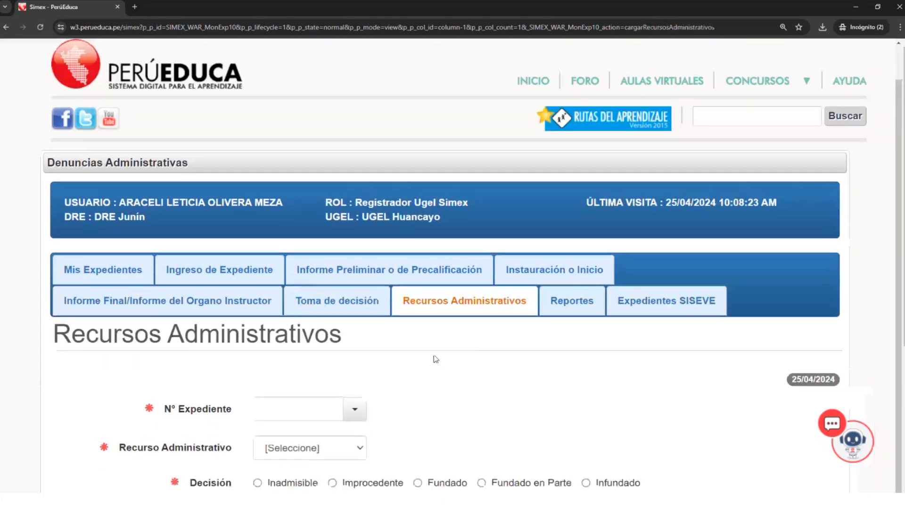
pyautogui.click(354, 217)
pyautogui.click(386, 228)
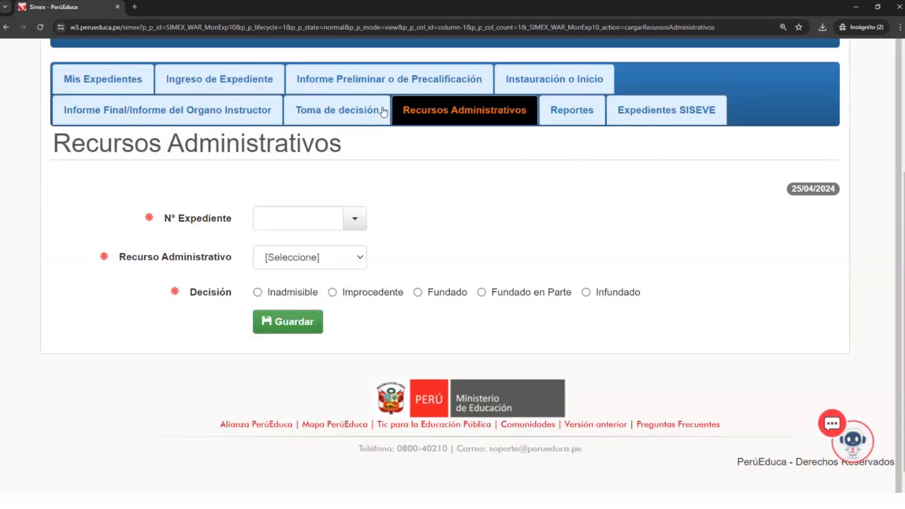
# - Return to the Toma de decisión form and review its N° Expediente, Abogado asignado, Resolución and Observaciones fields
pyautogui.click(351, 112)
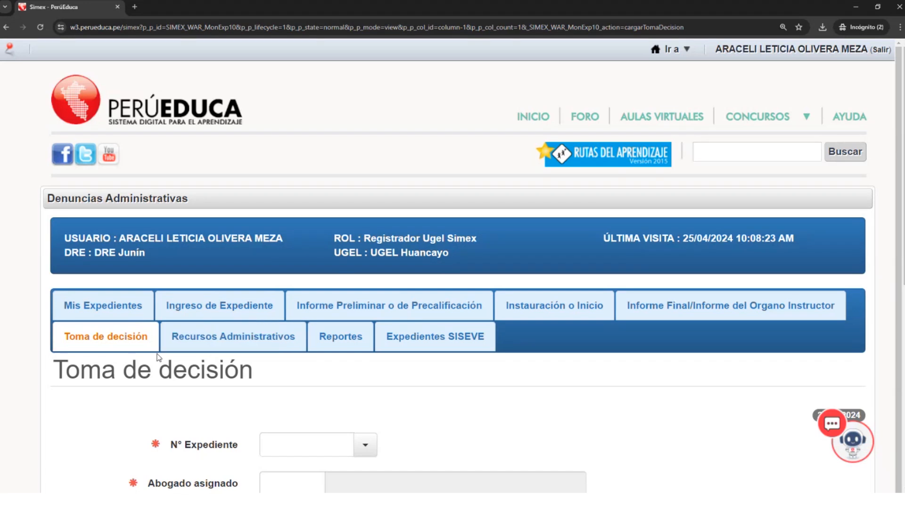
pyautogui.scroll(-1, 113, 333)
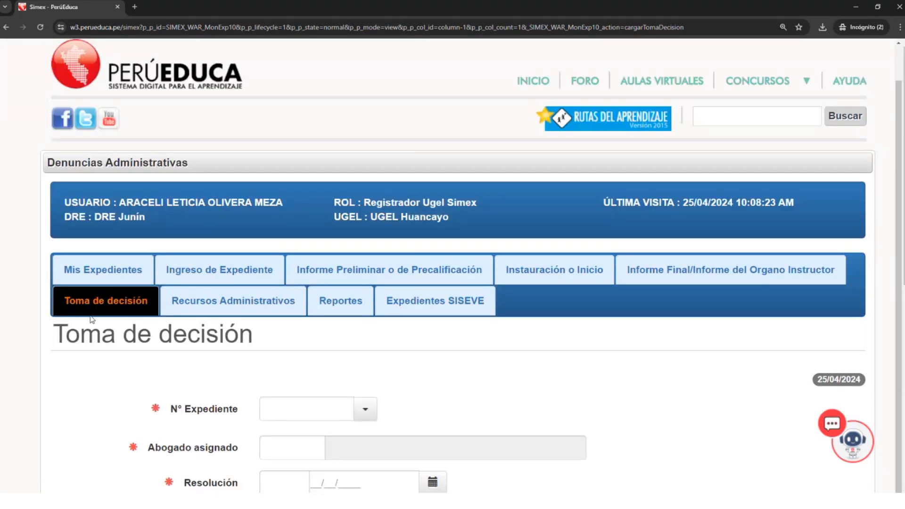
pyautogui.scroll(-2, 90, 315)
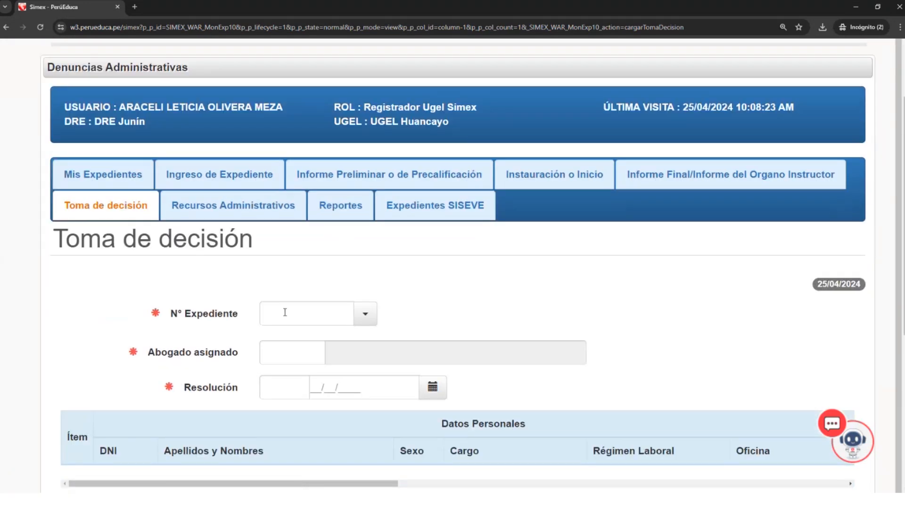
pyautogui.scroll(-1, 277, 312)
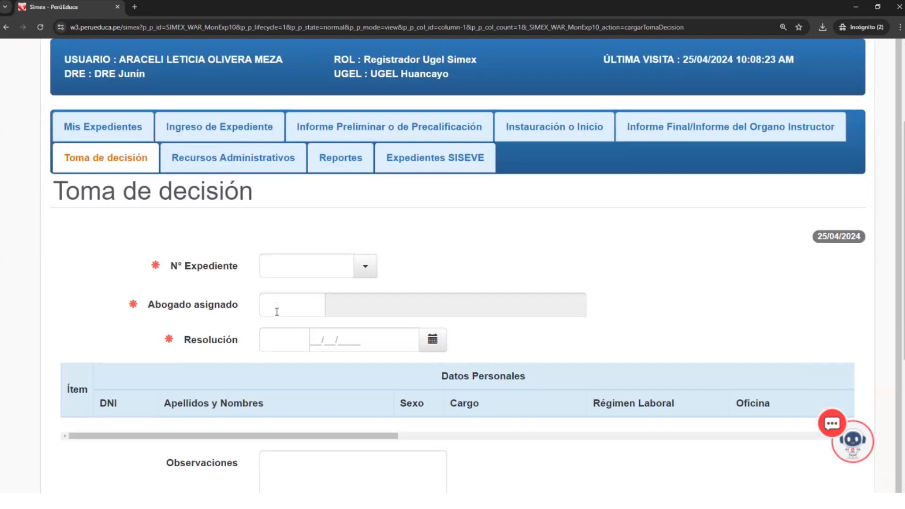
pyautogui.scroll(1, 277, 312)
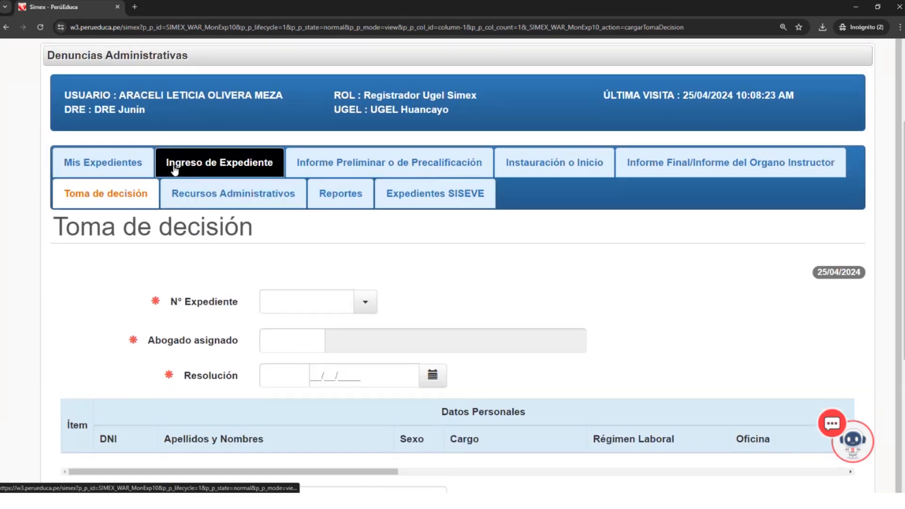
# - Open the Ingreso de Expediente form and activate the N° Expediente field for entry
pyautogui.click(174, 169)
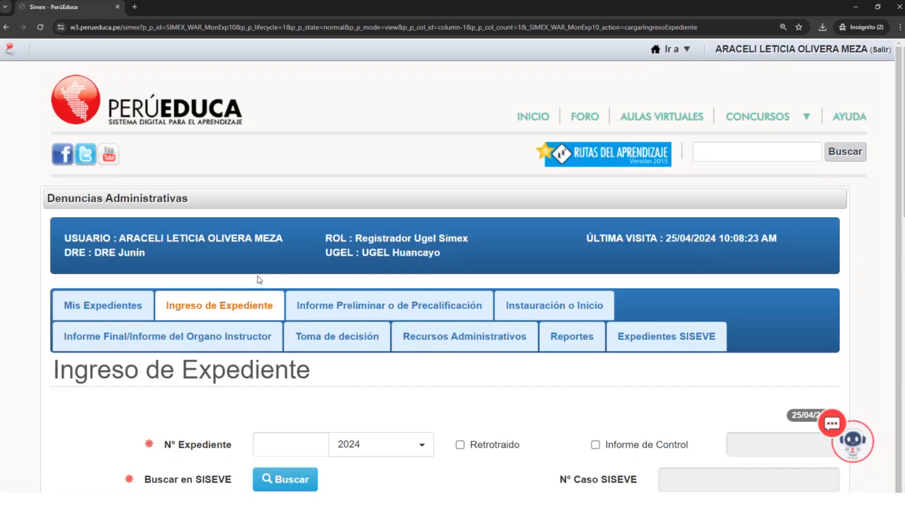
pyautogui.scroll(-1, 282, 374)
pyautogui.scroll(-1, 282, 373)
pyautogui.click(288, 361)
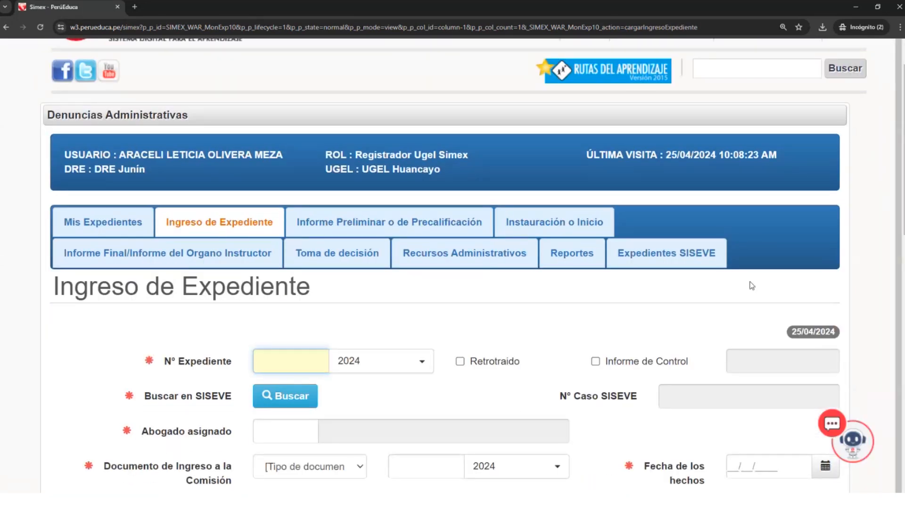
# - Enter N° Expediente 1 with the year 2022 and mark the case as Retrotraido
pyautogui.write('1')
pyautogui.click(420, 361)
pyautogui.scroll(-3, 380, 427)
pyautogui.scroll(-1, 382, 431)
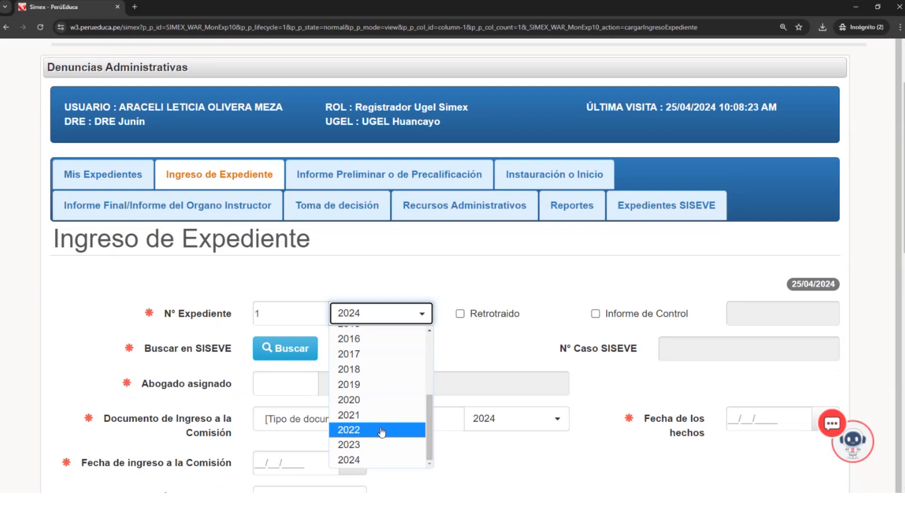
pyautogui.click(381, 430)
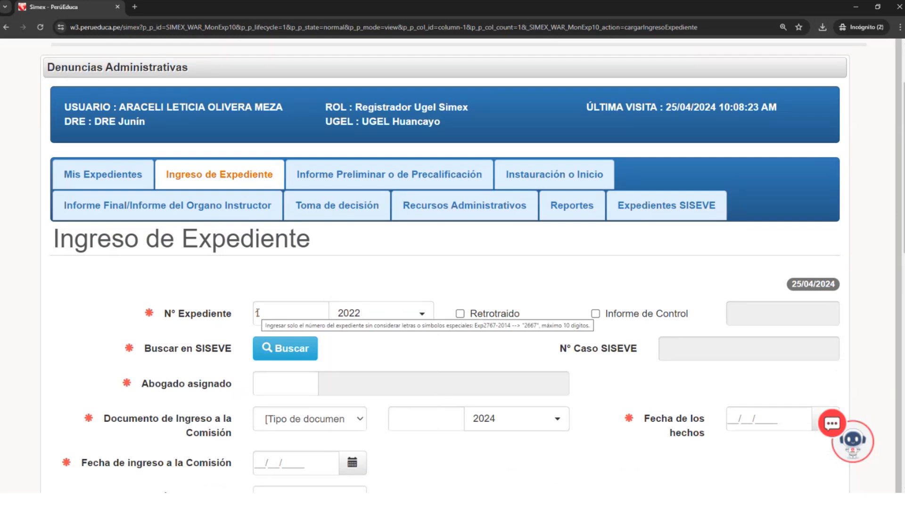
pyautogui.click(461, 315)
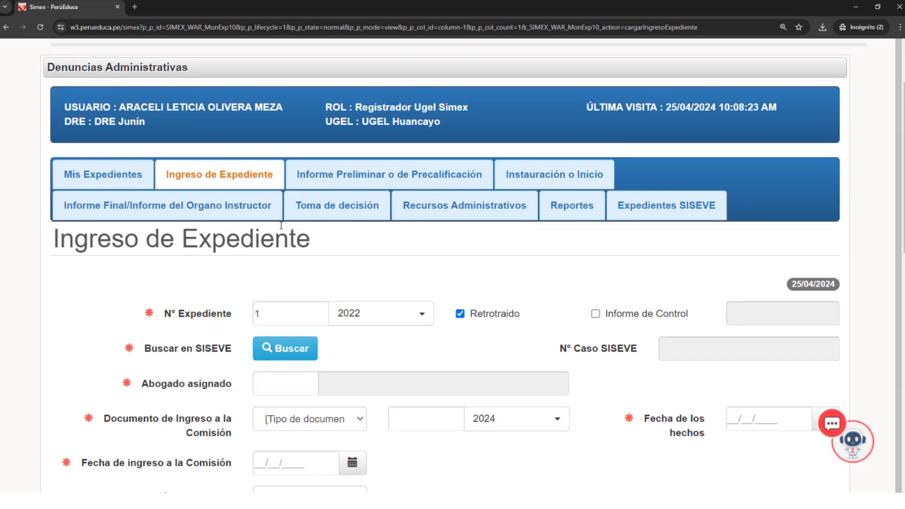
# - Replace the N° Expediente number with 11
pyautogui.click(289, 317)
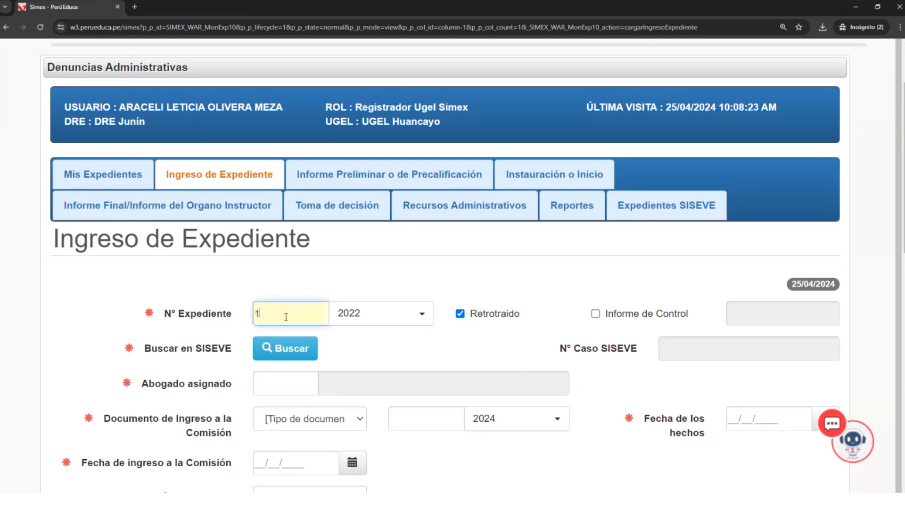
pyautogui.moveTo(265, 313); pyautogui.dragTo(255, 309)
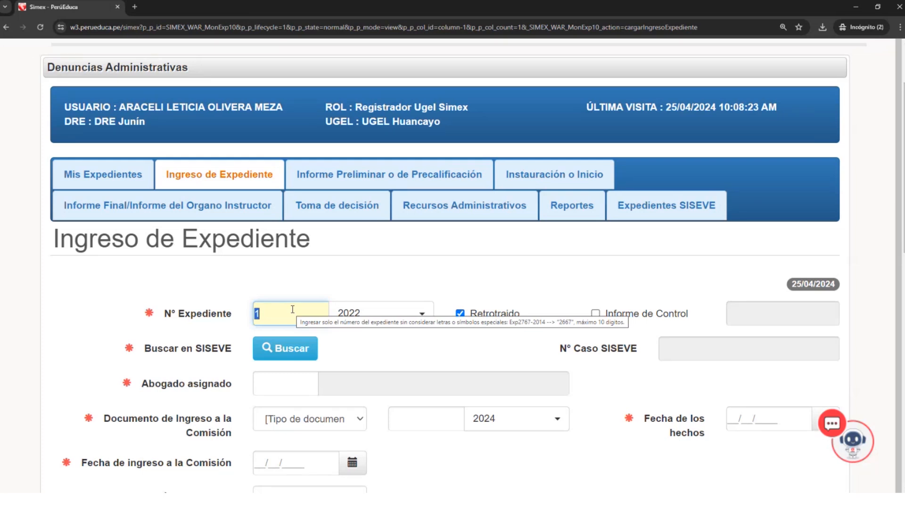
pyautogui.write('1')
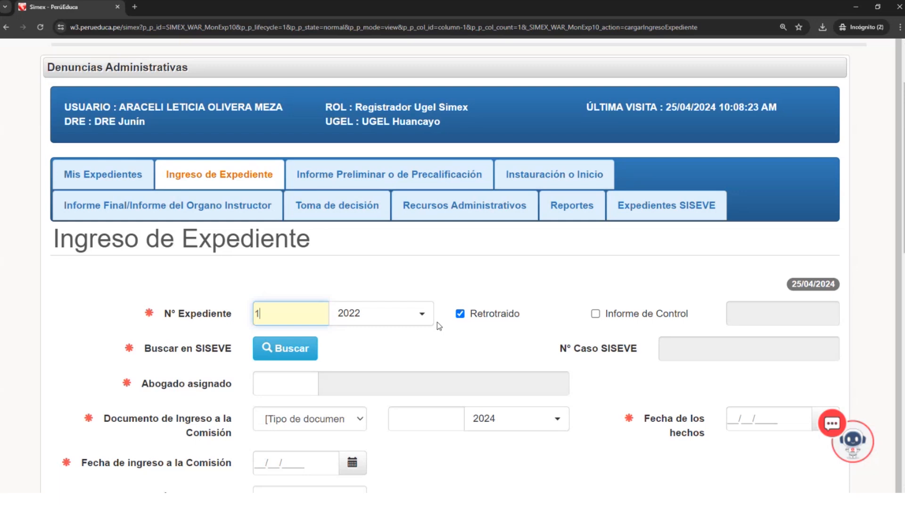
pyautogui.write('1')
pyautogui.moveTo(280, 312); pyautogui.dragTo(251, 315)
pyautogui.click(267, 318)
# - Write "con la resolucion 20" in the Observaciones field of the Ingreso de Expediente form
pyautogui.scroll(-2, 398, 361)
pyautogui.scroll(-11, 411, 297)
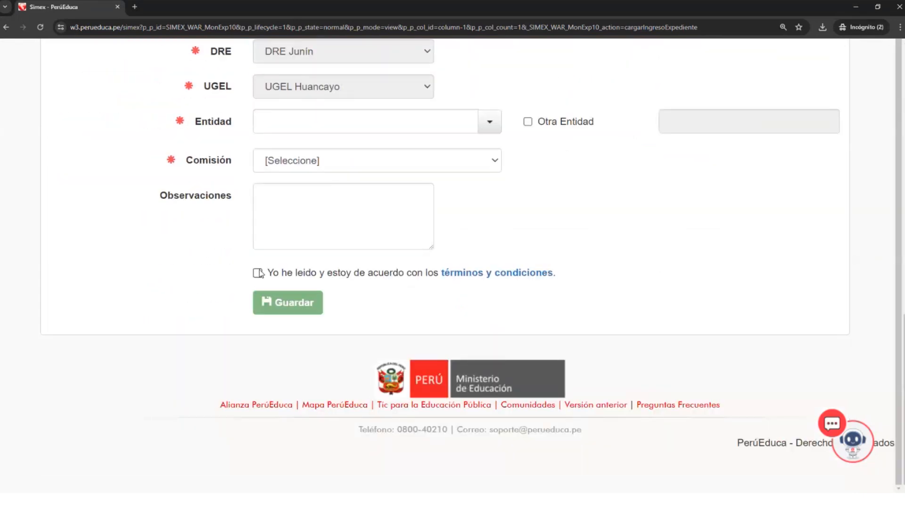
pyautogui.click(299, 226)
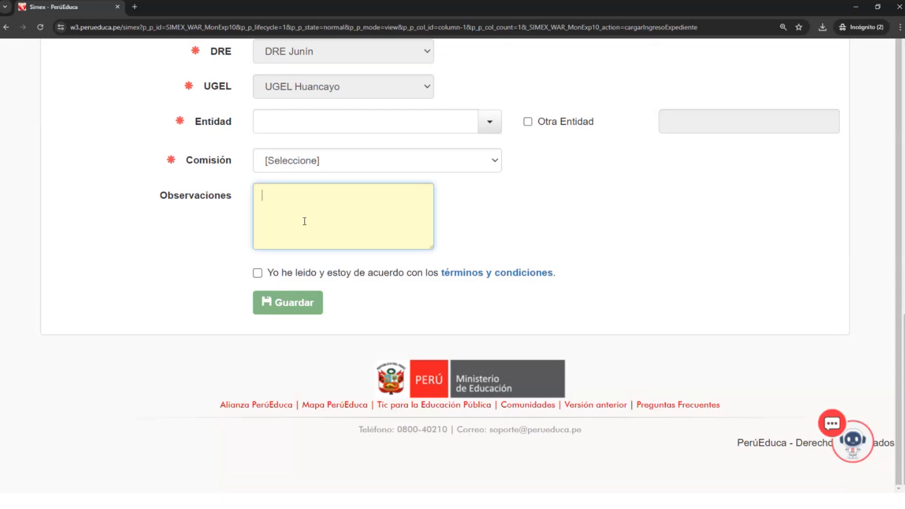
pyautogui.scroll(5, 420, 149)
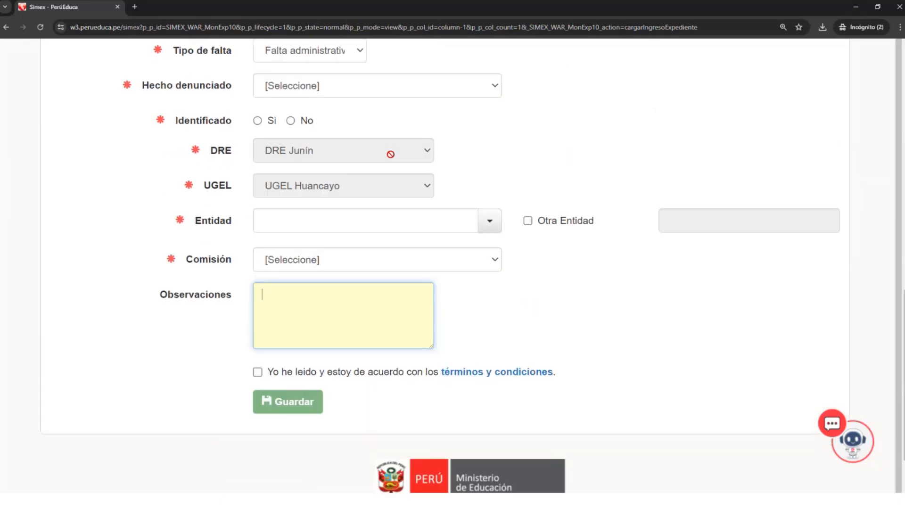
pyautogui.scroll(5, 351, 176)
pyautogui.scroll(-8, 352, 216)
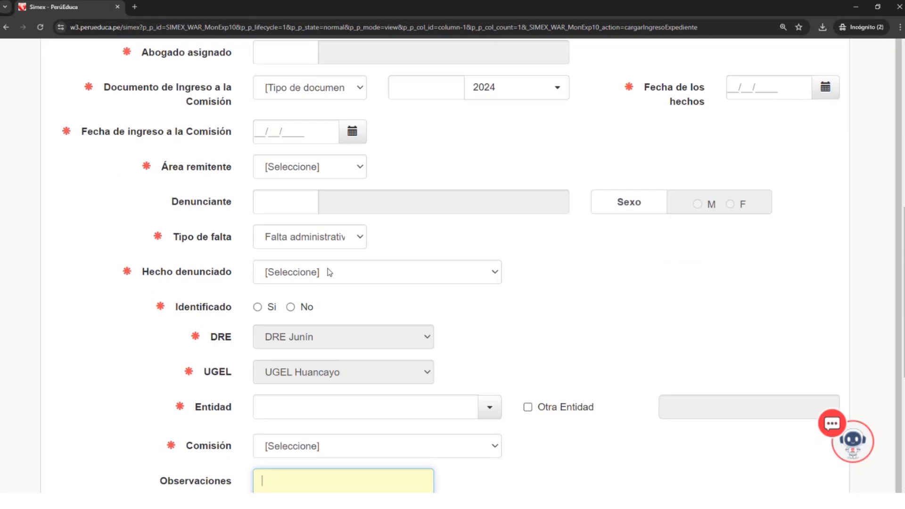
pyautogui.scroll(-2, 342, 301)
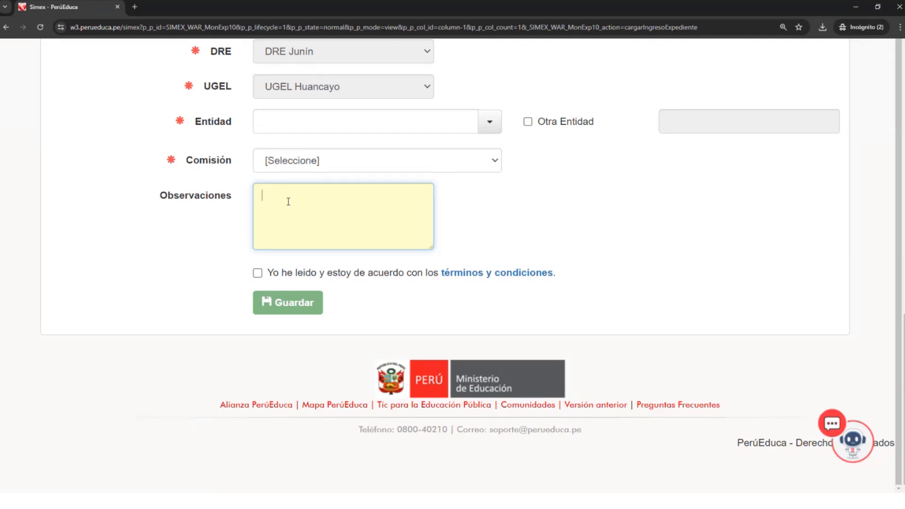
pyautogui.write('con la resolucion 20')
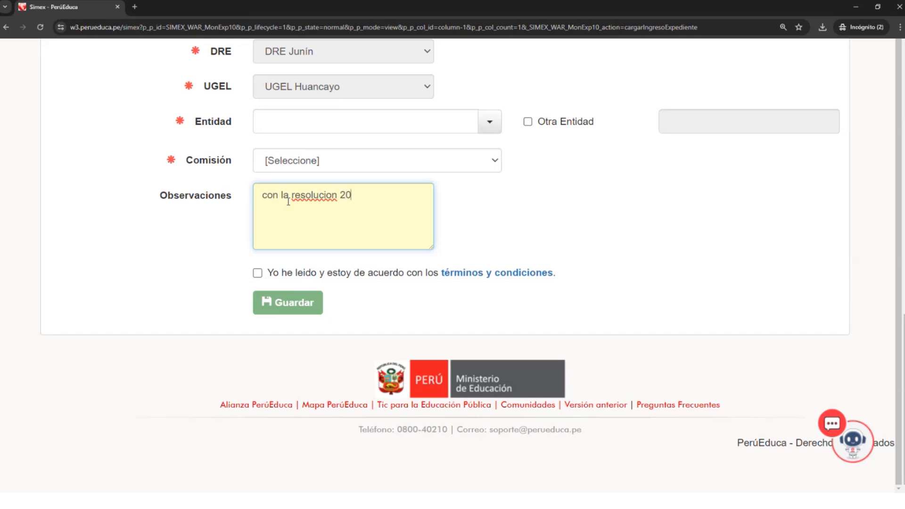
pyautogui.moveTo(373, 194); pyautogui.dragTo(255, 191)
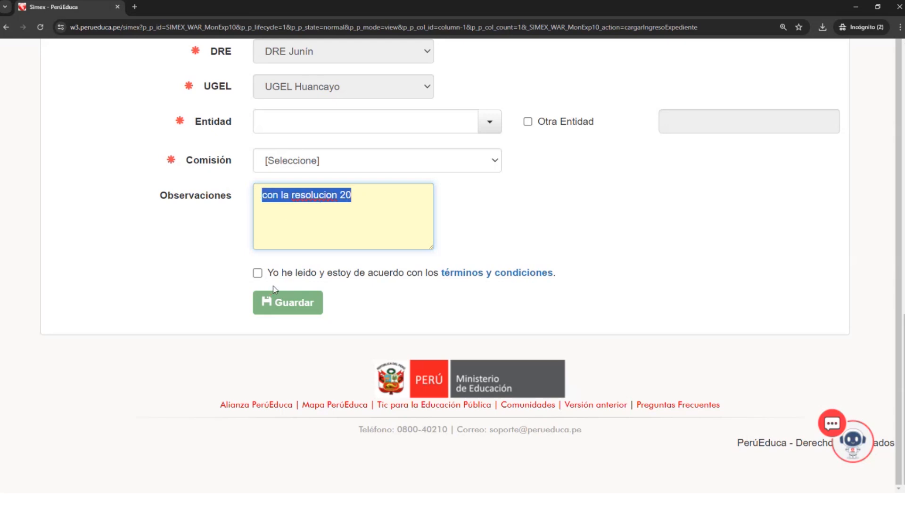
# - Leave the Ingreso de Expediente form and open the Toma de decisión form
pyautogui.scroll(1, 300, 262)
pyautogui.scroll(1, 300, 263)
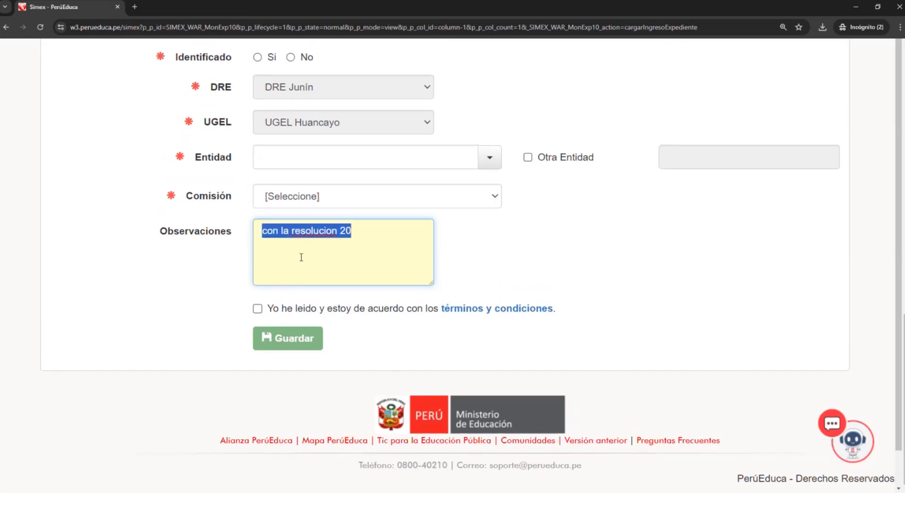
pyautogui.scroll(2, 301, 259)
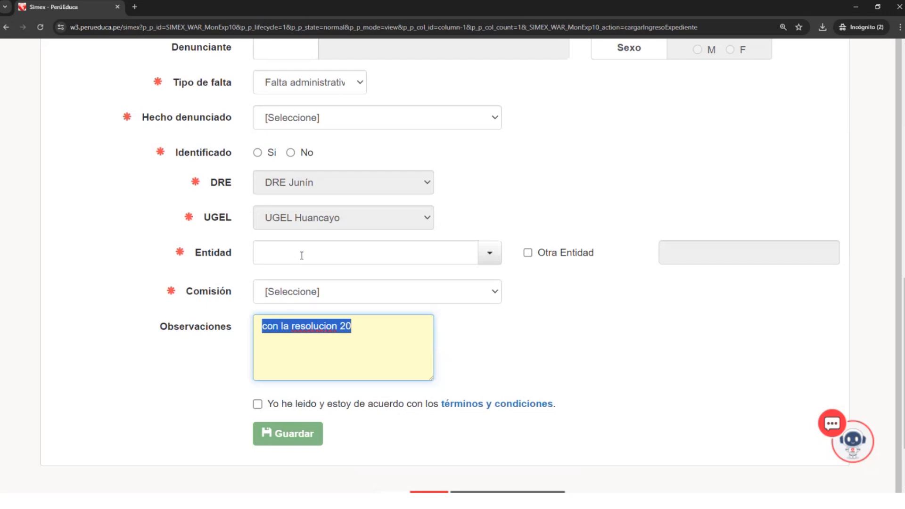
pyautogui.scroll(4, 302, 255)
pyautogui.scroll(7, 302, 255)
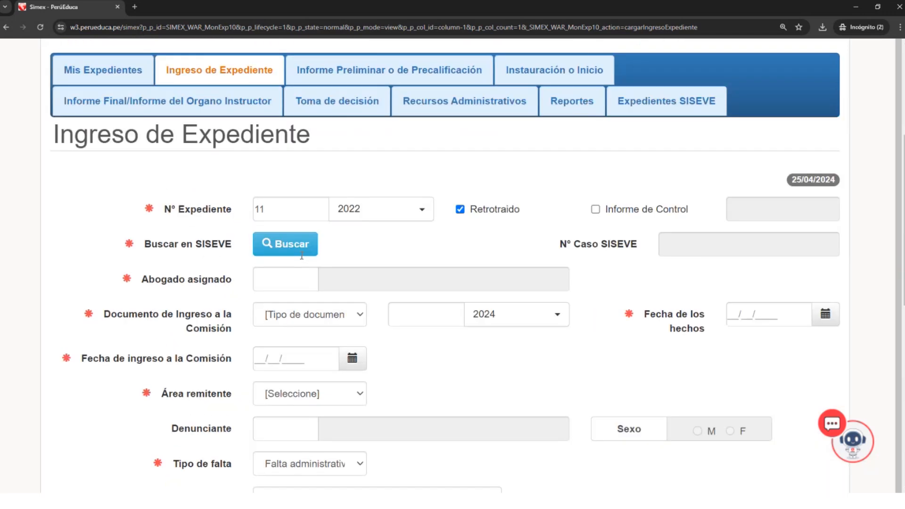
pyautogui.click(317, 244)
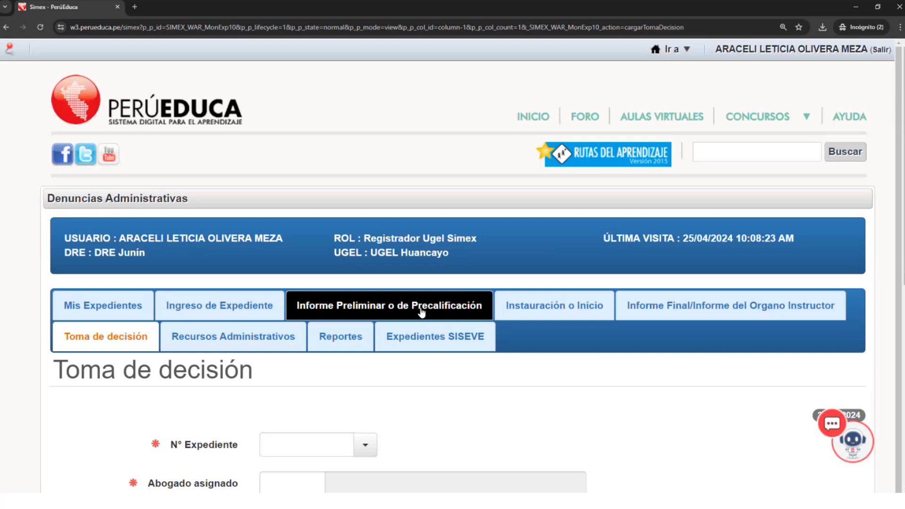
# - Open Reportes and review the filters and results table of the Registrados report
pyautogui.scroll(-1, 345, 336)
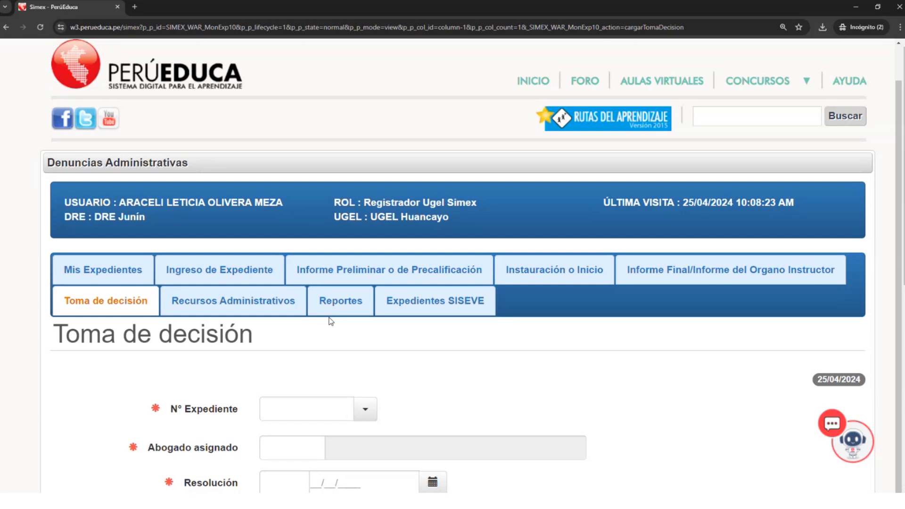
pyautogui.click(356, 308)
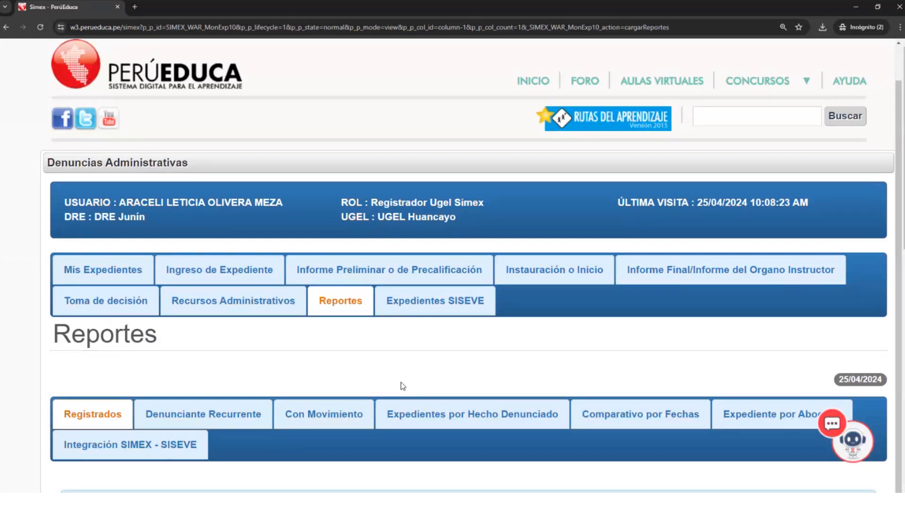
pyautogui.scroll(-4, 402, 385)
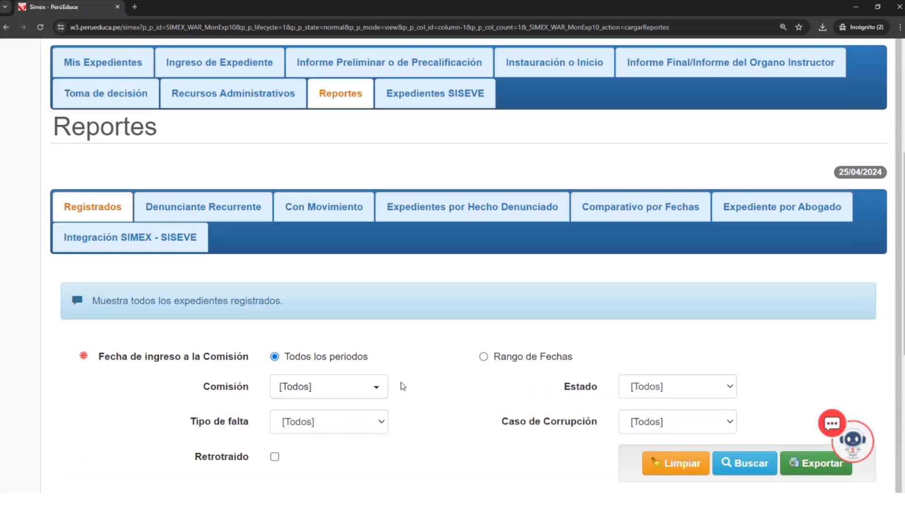
pyautogui.scroll(-3, 402, 385)
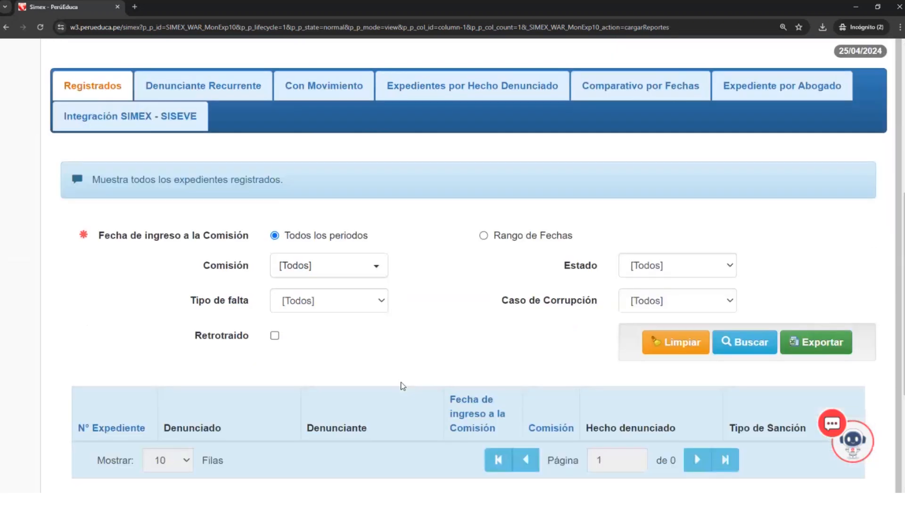
pyautogui.scroll(4, 402, 386)
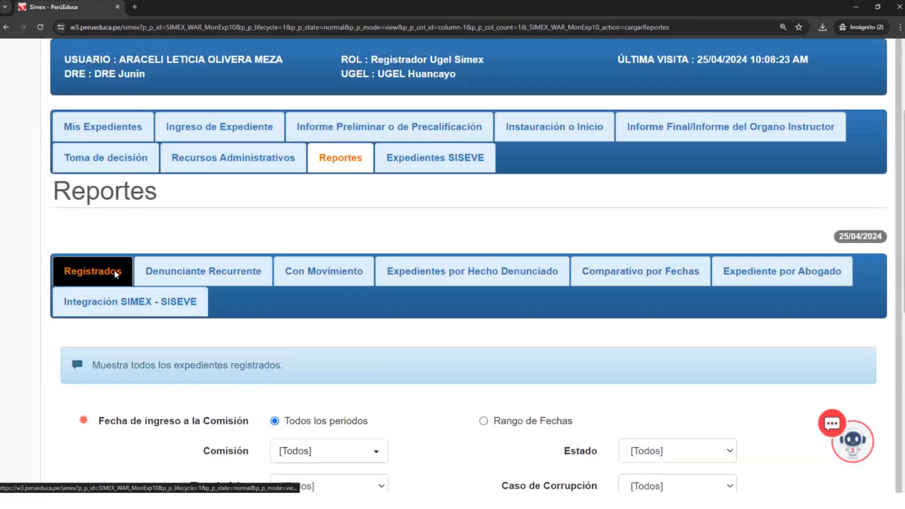
# - Look through the other report types, from Denunciante Recurrente and Con Movimiento to Comparativo por Fechas and Integración SIMEX - SISEVE
pyautogui.click(181, 275)
pyautogui.click(346, 277)
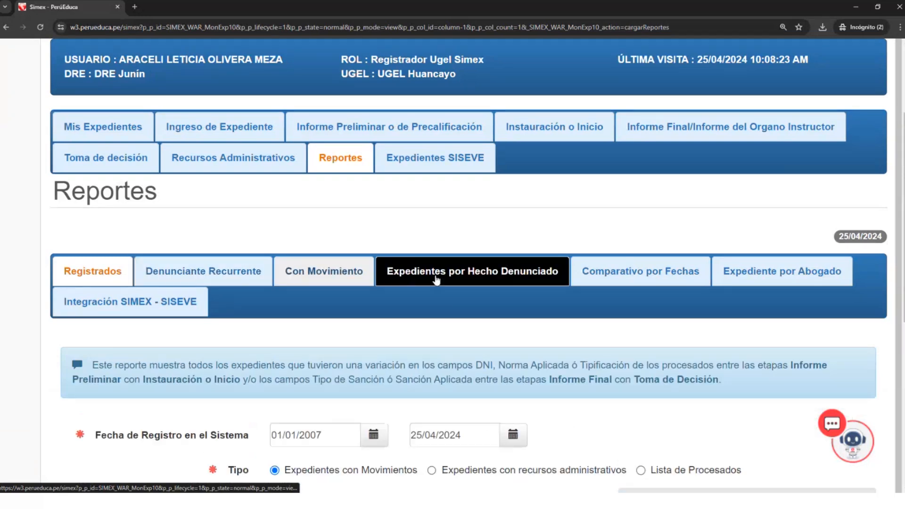
pyautogui.click(437, 279)
pyautogui.click(735, 278)
pyautogui.click(679, 272)
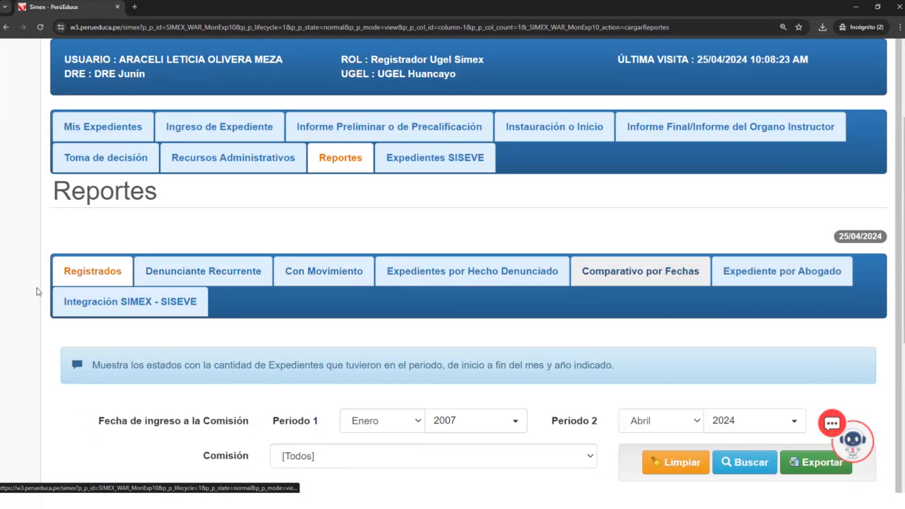
pyautogui.click(78, 303)
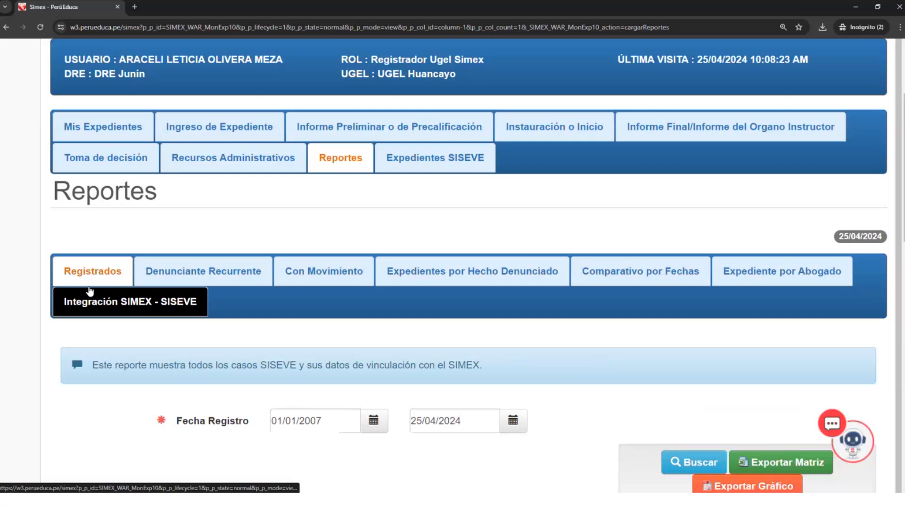
pyautogui.scroll(-2, 94, 292)
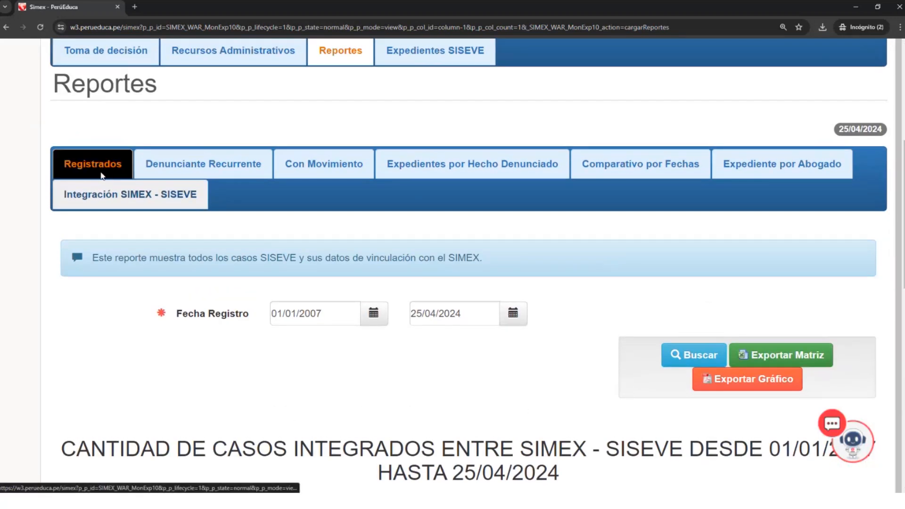
# - Return to the Registrados report and filter Fecha de ingreso a la Comisión by Rango de Fechas
pyautogui.click(102, 175)
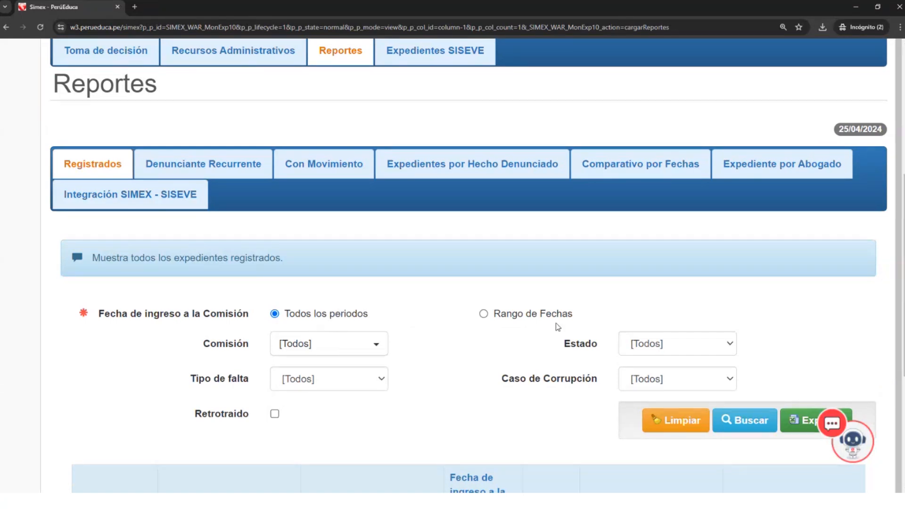
pyautogui.click(504, 319)
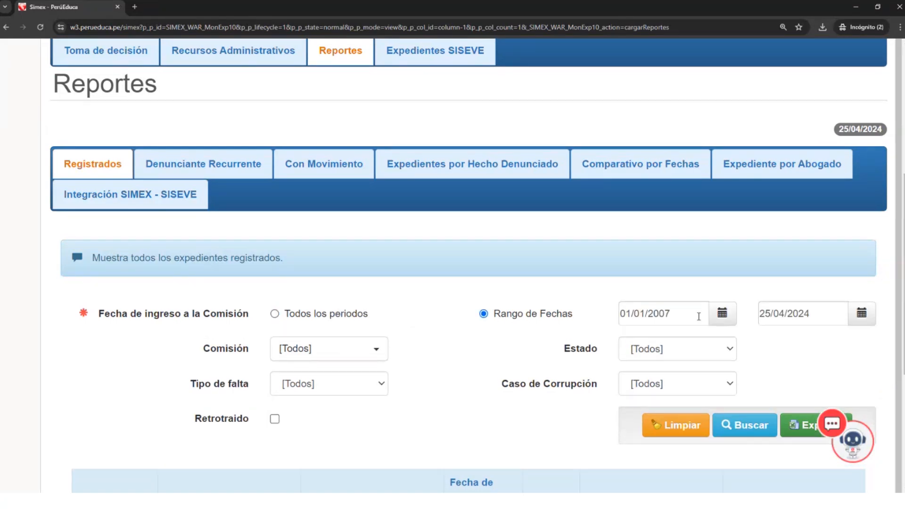
pyautogui.click(724, 316)
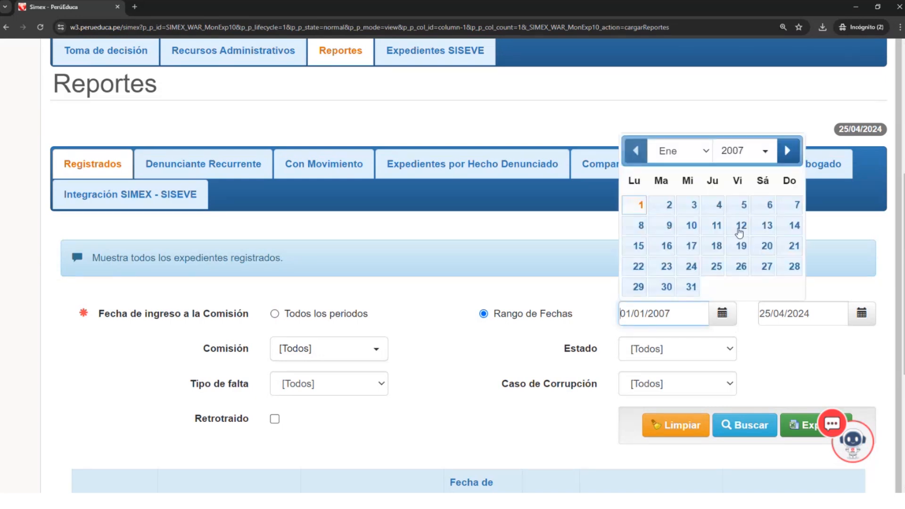
pyautogui.click(762, 150)
pyautogui.scroll(-3, 754, 264)
pyautogui.scroll(-1, 755, 276)
pyautogui.click(749, 251)
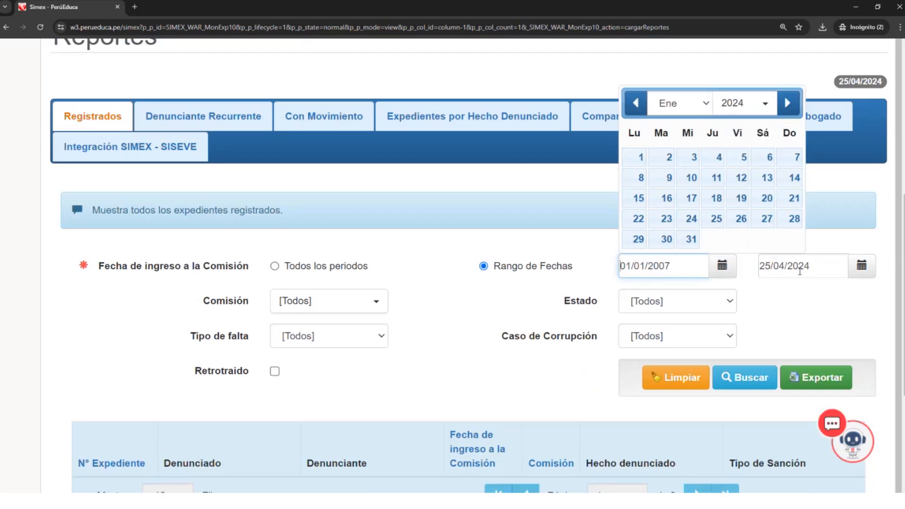
pyautogui.click(781, 296)
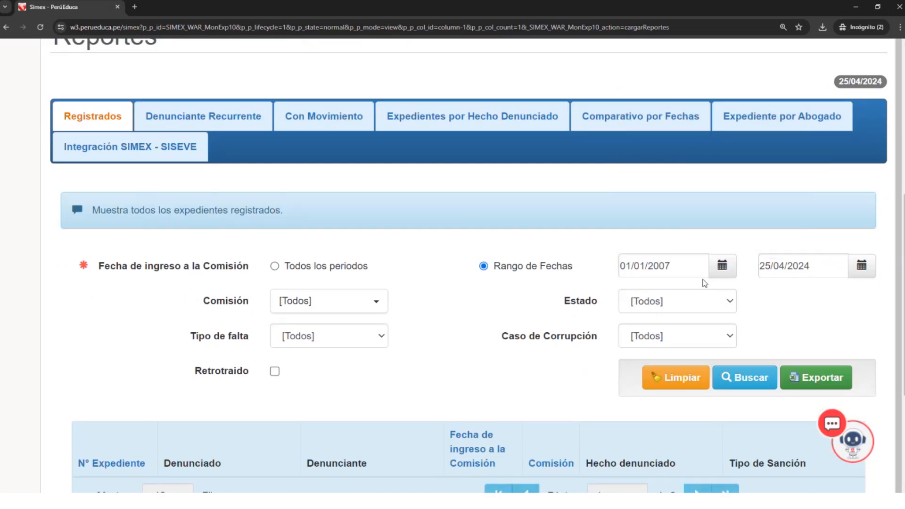
# - Search the Registrados report for the range 01/01/2007 to 25/04/2024 and review the listed case files
pyautogui.click(717, 383)
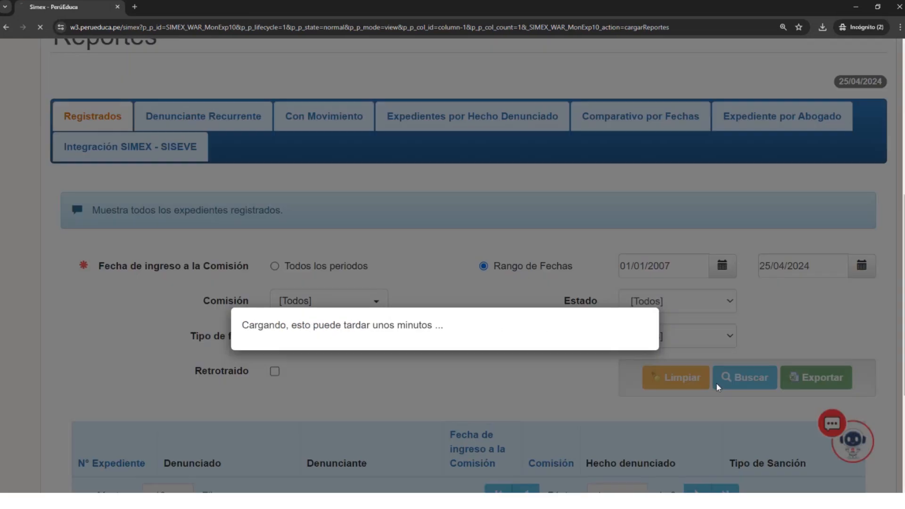
pyautogui.scroll(-12, 550, 418)
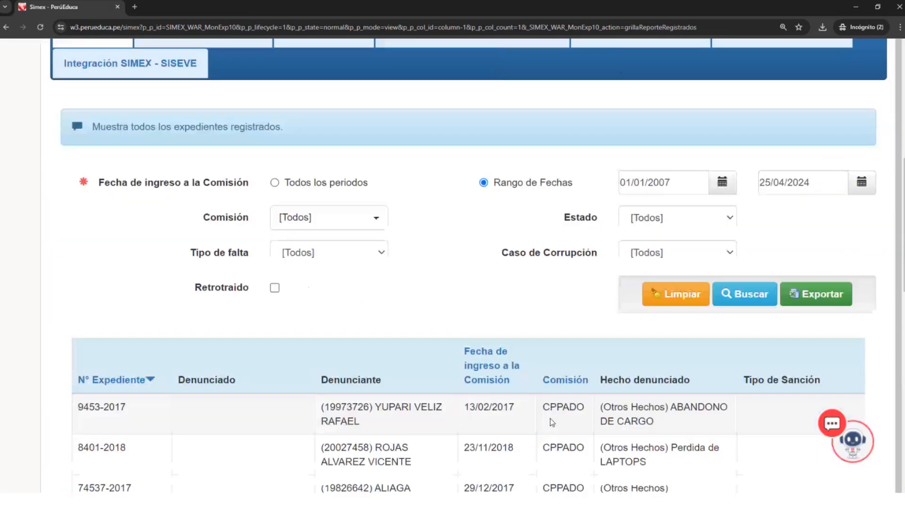
pyautogui.scroll(8, 533, 390)
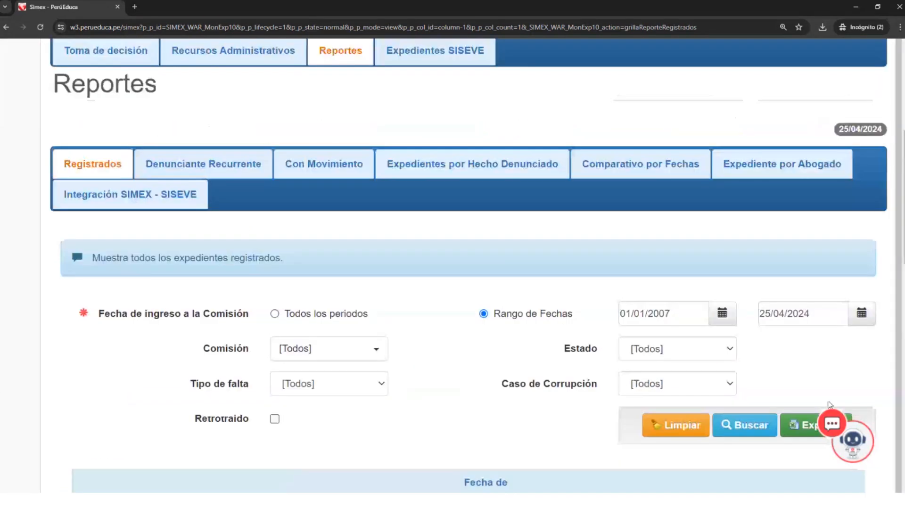
# - Start exporting the Registrados report, read through the terms and conditions document, and decline the terms
pyautogui.click(807, 425)
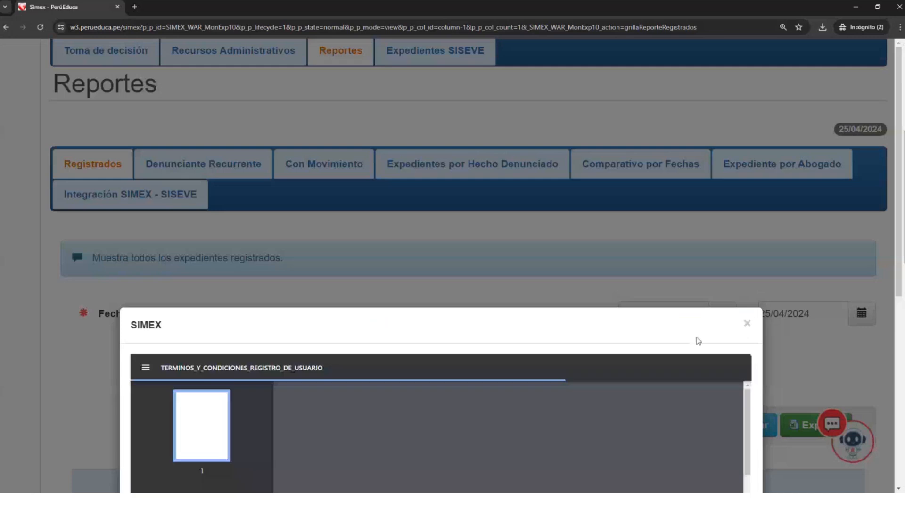
pyautogui.scroll(-15, 364, 426)
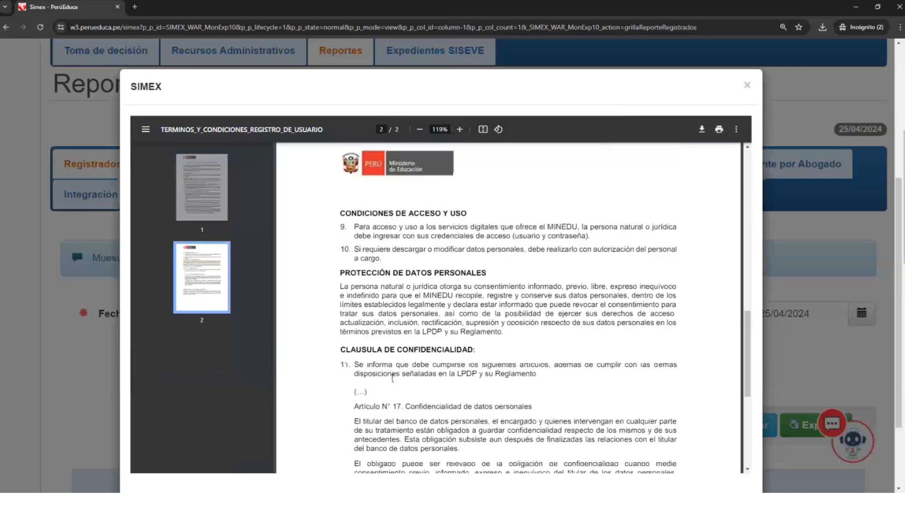
pyautogui.scroll(-5, 364, 426)
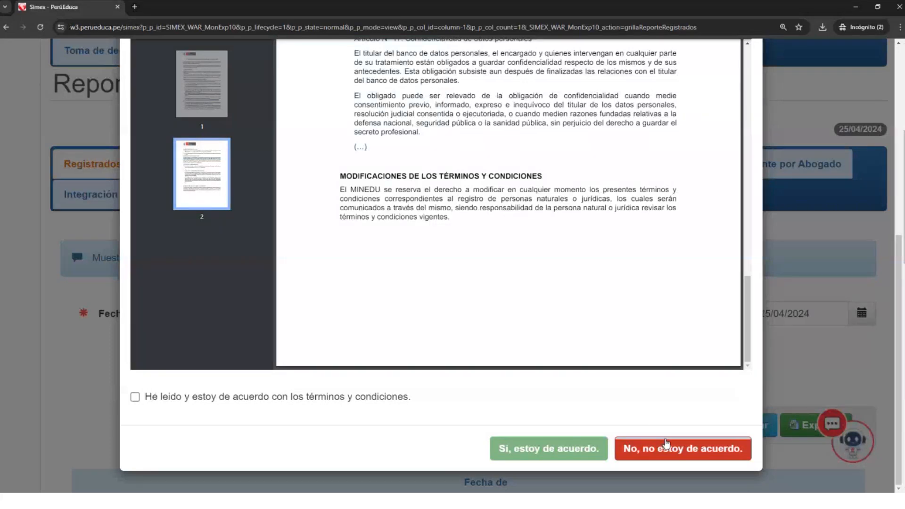
pyautogui.click(666, 443)
# - Review the filters and descriptions of the Con Movimiento, Expedientes por Hecho Denunciado and Denunciante Recurrente reports
pyautogui.scroll(3, 382, 186)
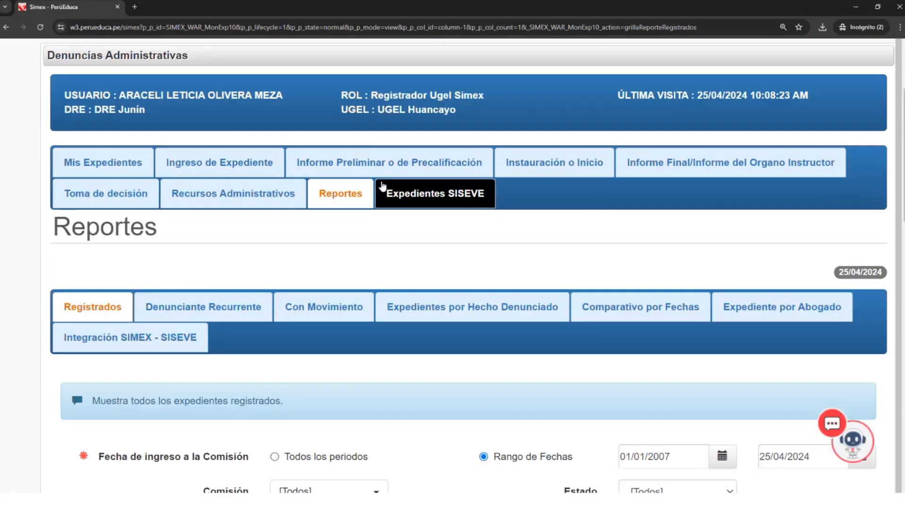
pyautogui.click(325, 308)
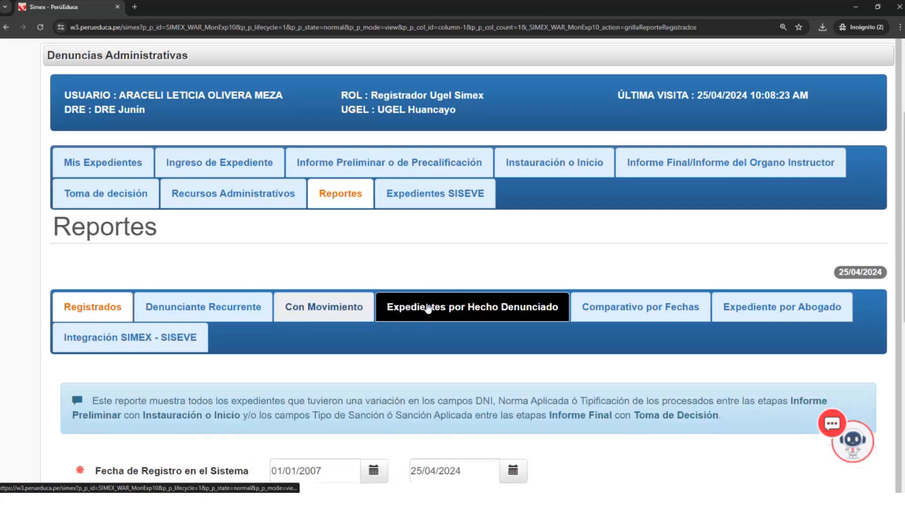
pyautogui.click(451, 308)
pyautogui.scroll(-1, 191, 336)
pyautogui.scroll(-1, 215, 294)
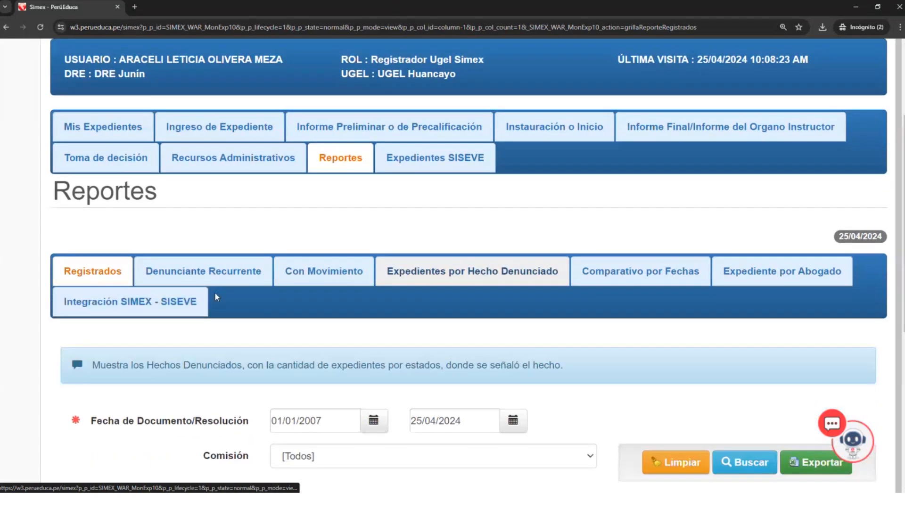
pyautogui.click(167, 283)
pyautogui.scroll(-2, 283, 283)
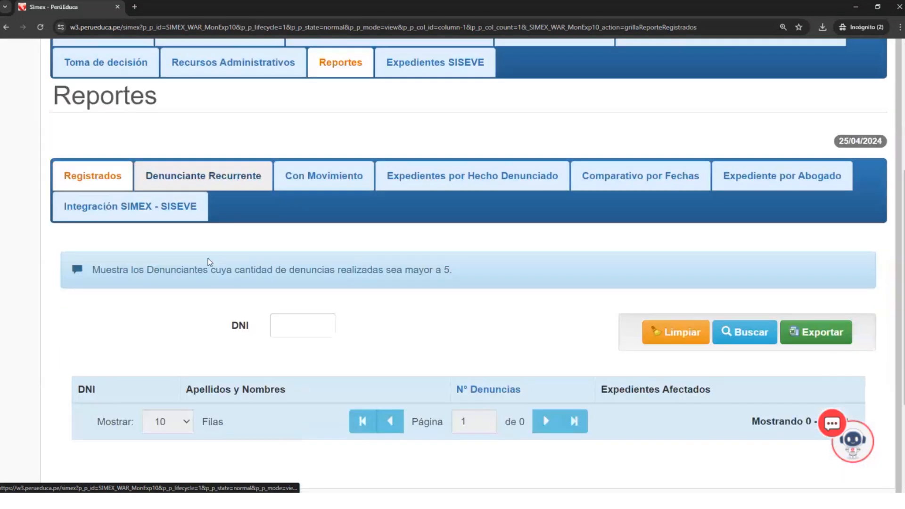
pyautogui.click(352, 186)
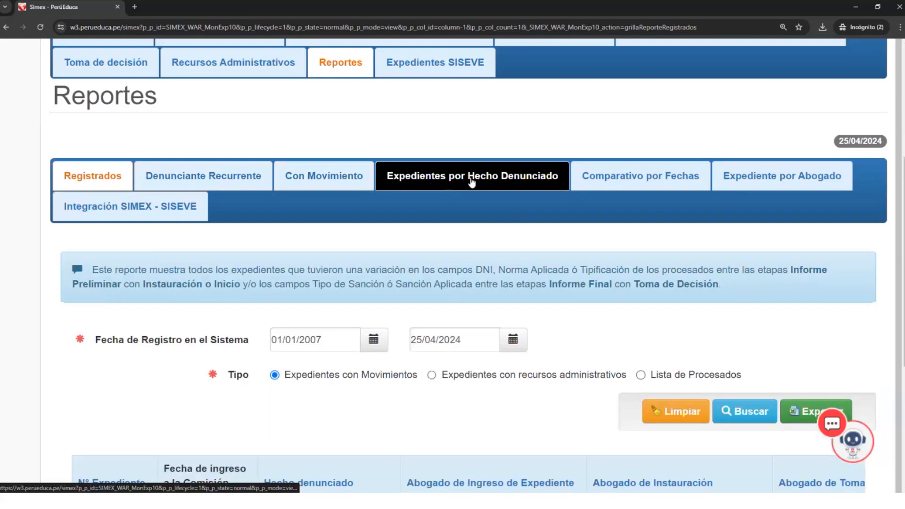
pyautogui.click(477, 187)
pyautogui.scroll(1, 529, 205)
pyautogui.scroll(-1, 388, 186)
pyautogui.scroll(1, 387, 185)
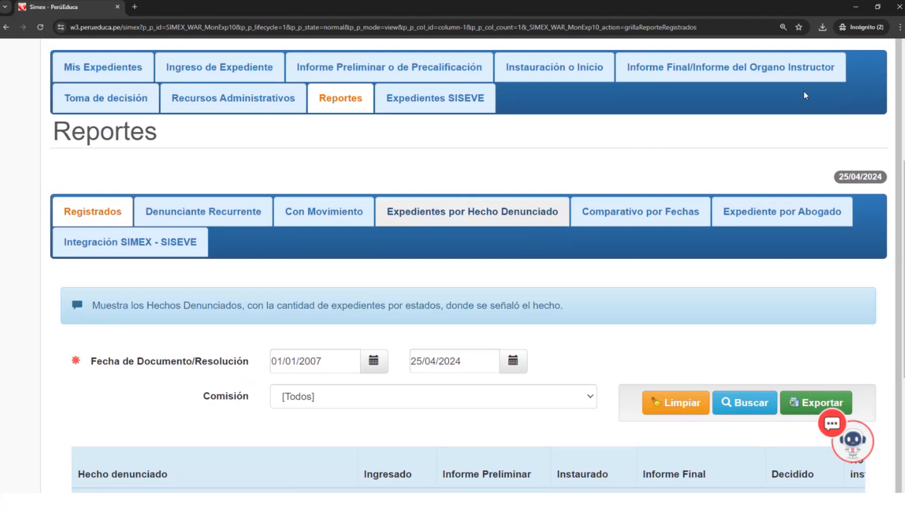
# - Open Expedientes SISEVE and examine its search filters and the list of case files
pyautogui.click(448, 102)
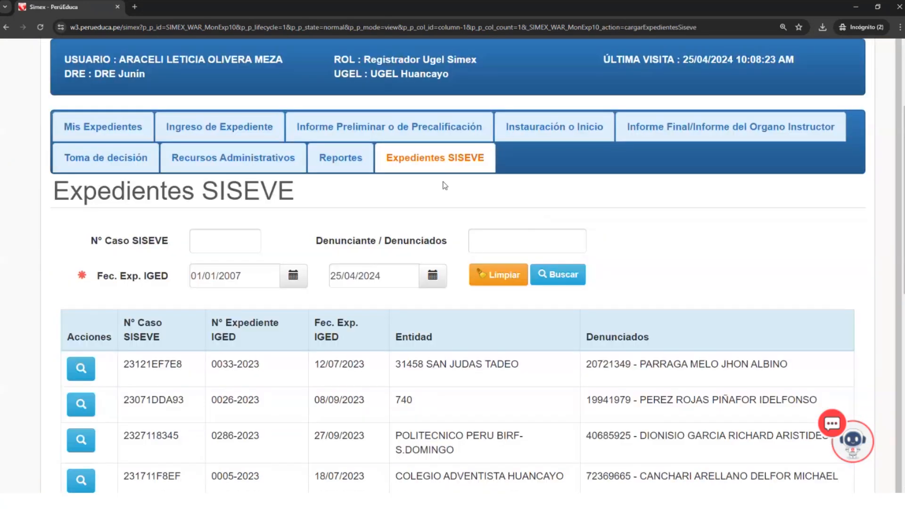
pyautogui.scroll(-1, 483, 199)
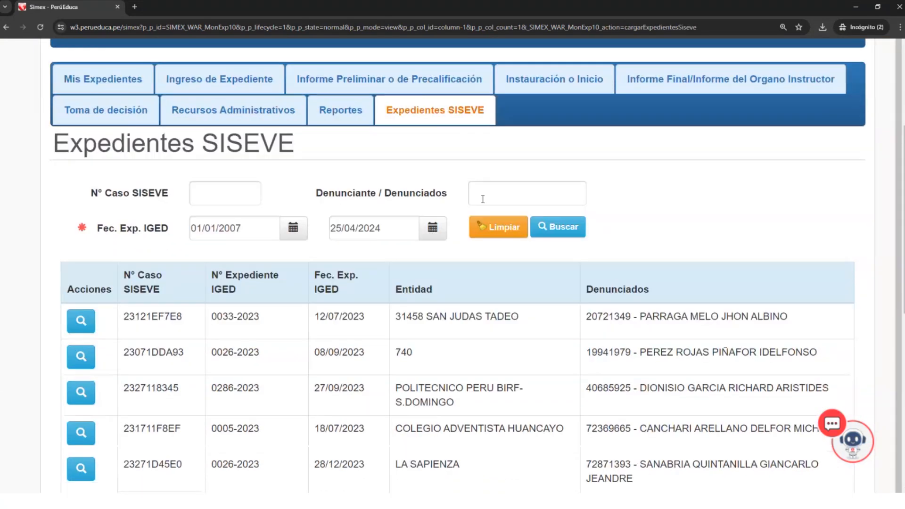
pyautogui.click(227, 185)
pyautogui.scroll(-1, 227, 186)
pyautogui.scroll(1, 230, 185)
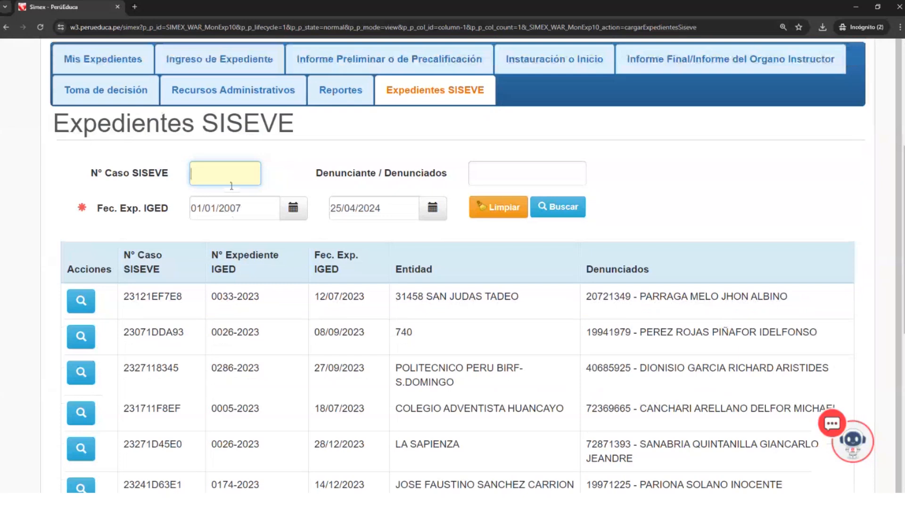
pyautogui.scroll(5, 235, 184)
pyautogui.scroll(-2, 344, 249)
pyautogui.scroll(-3, 344, 249)
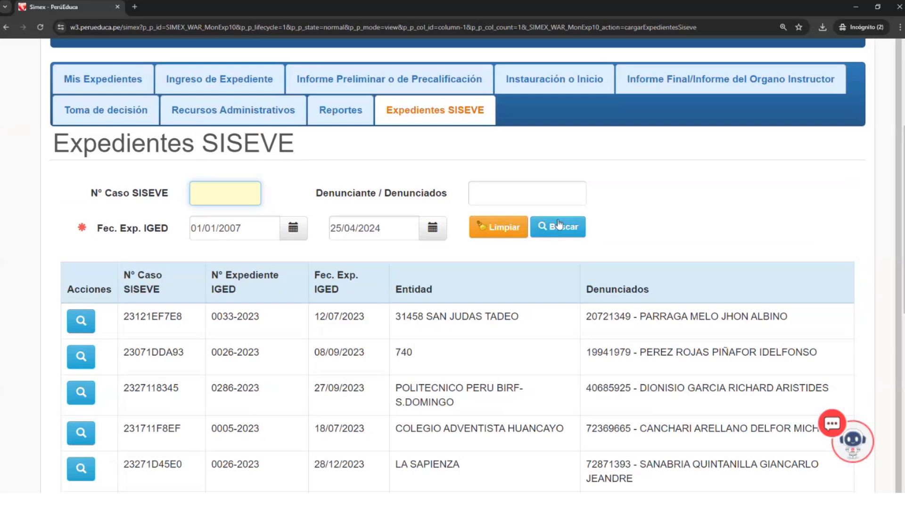
pyautogui.scroll(-3, 523, 336)
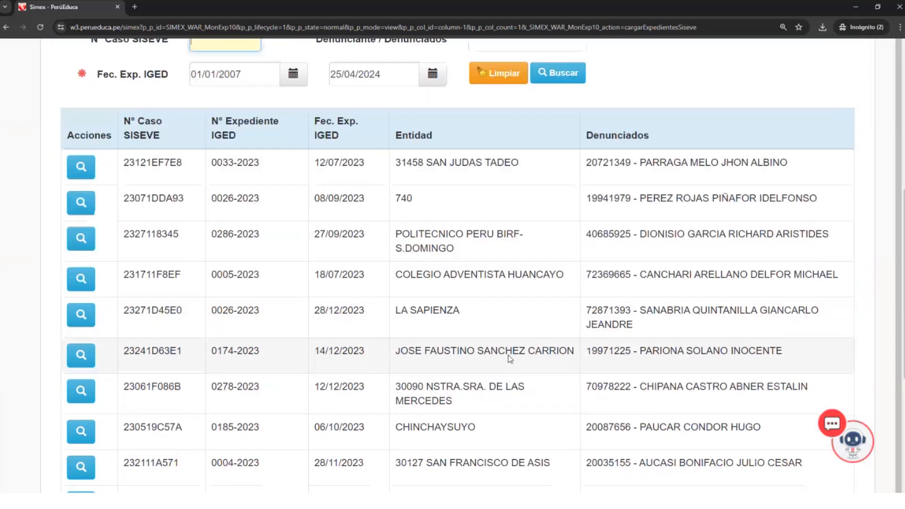
pyautogui.scroll(-5, 509, 355)
# - Leave Expedientes SISEVE and return to the Mis Expedientes page
pyautogui.scroll(1, 486, 291)
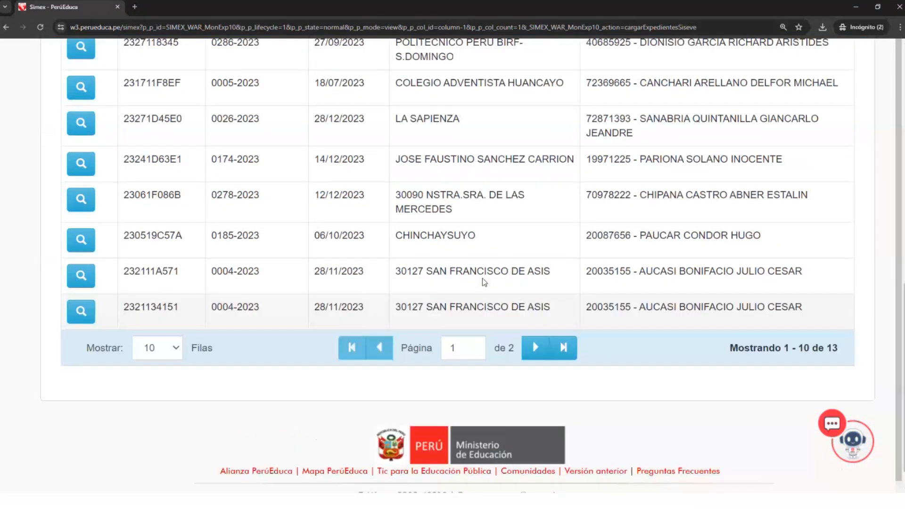
pyautogui.scroll(8, 482, 282)
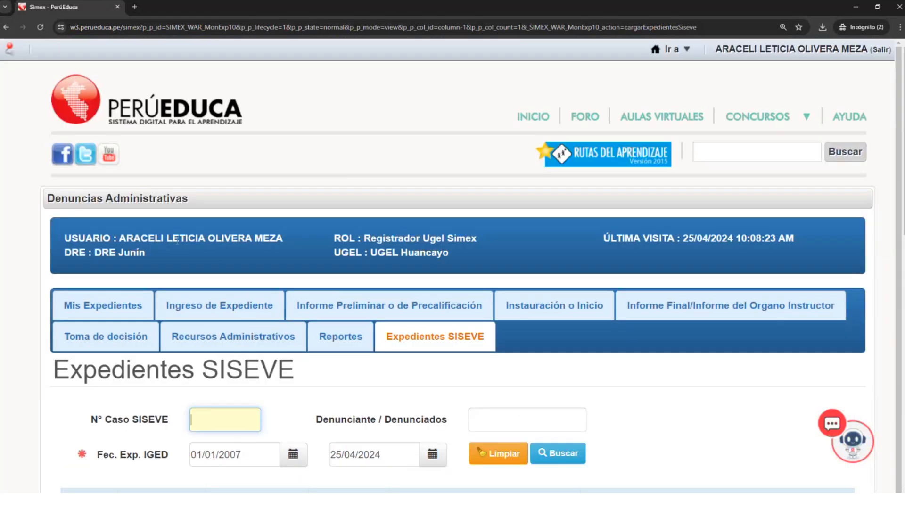
pyautogui.click(133, 299)
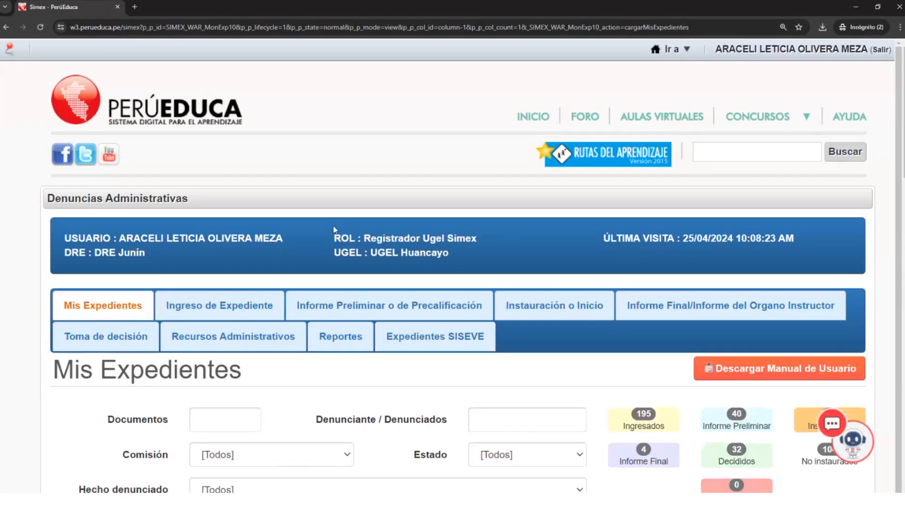